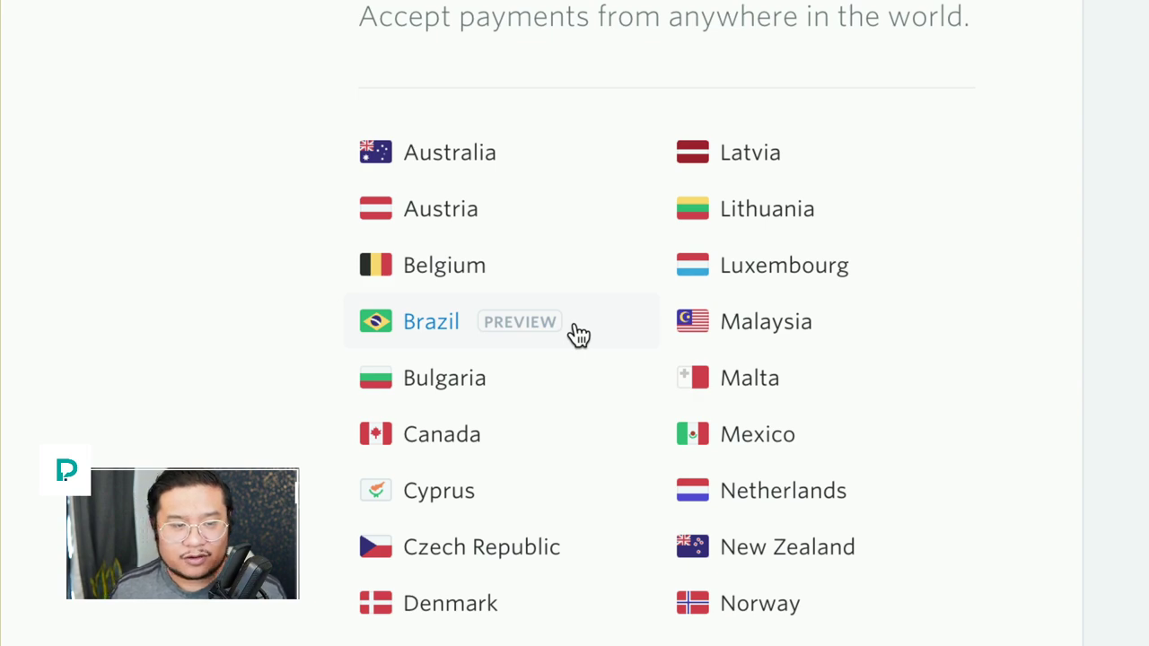
Step: Review the list of countries where Stripe is available for businesses
scroll(579, 334, down, 1)
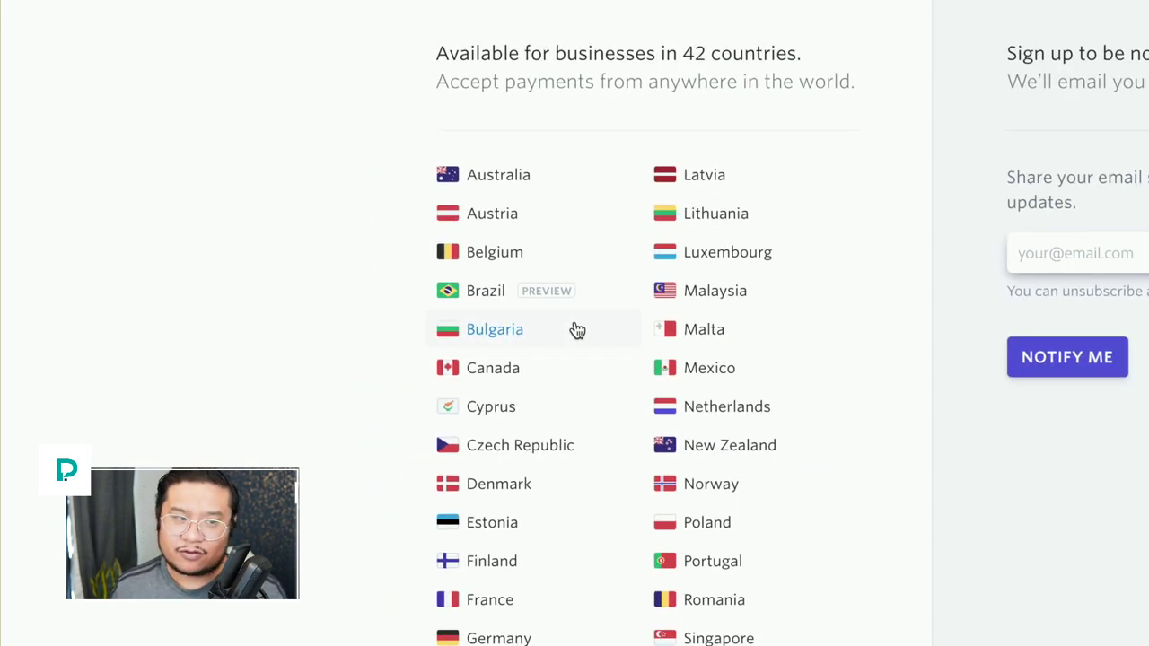
scroll(574, 330, up, 1)
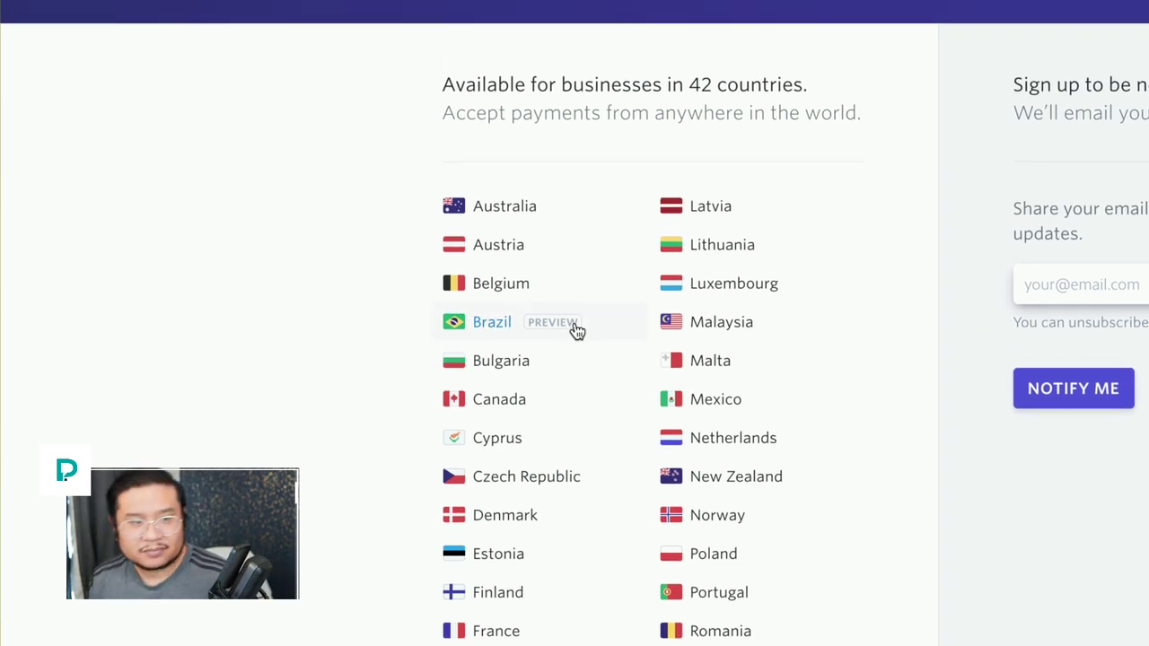
scroll(577, 331, down, 2)
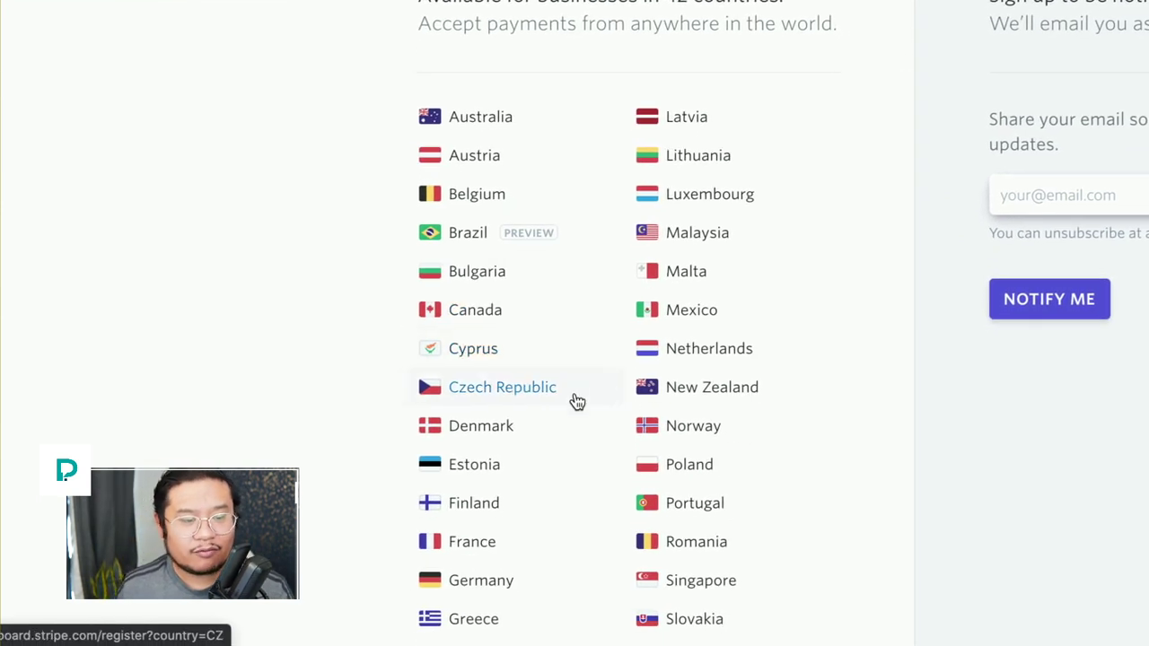
scroll(576, 591, down, 2)
scroll(577, 590, up, 1)
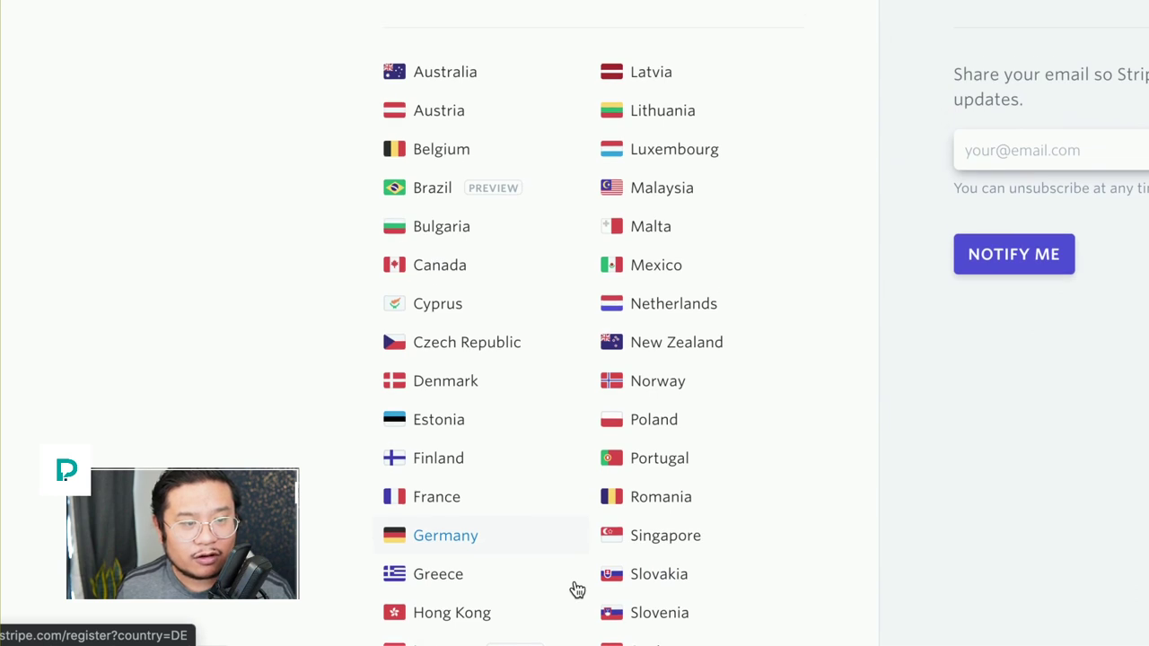
scroll(577, 590, down, 3)
scroll(577, 589, down, 2)
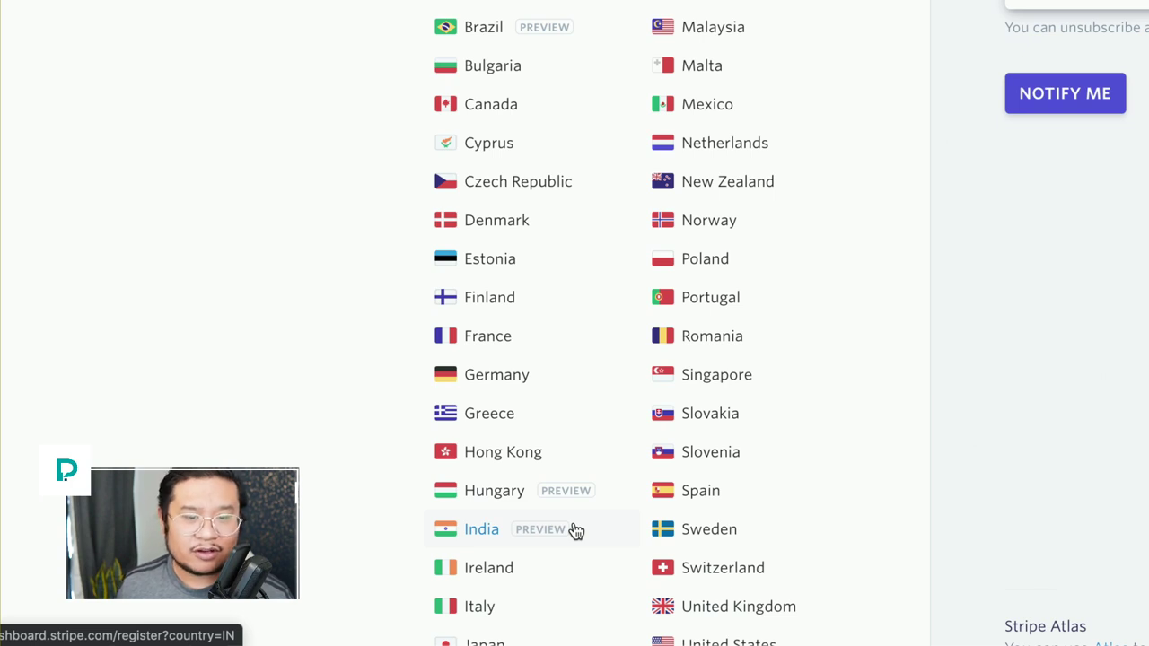
scroll(576, 532, down, 3)
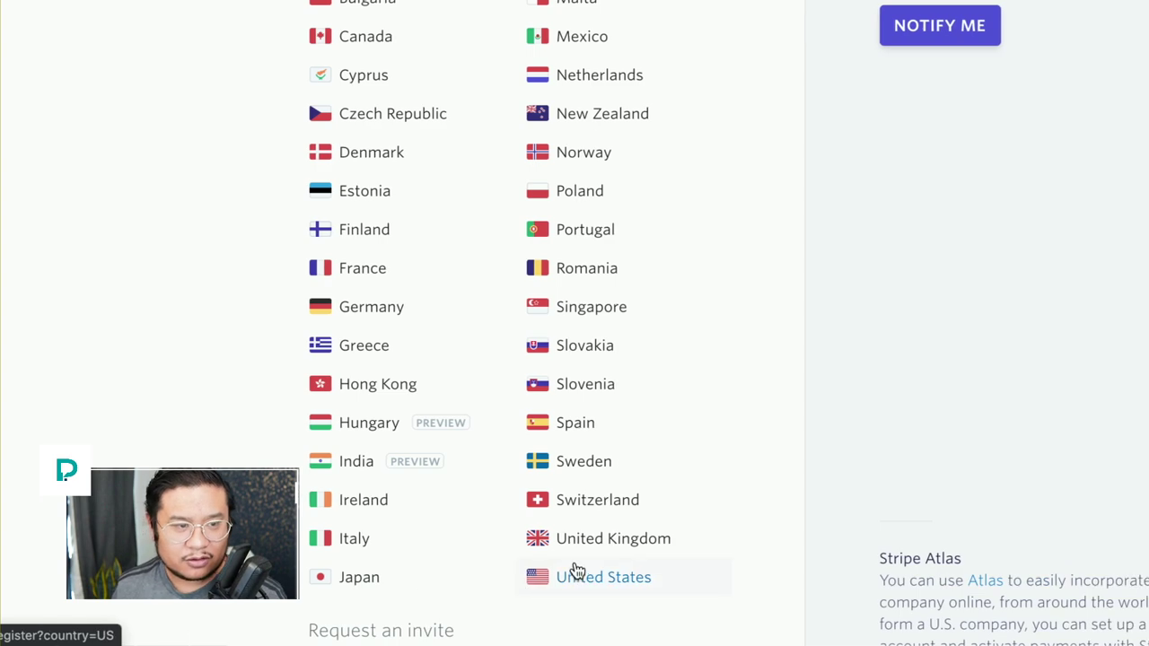
scroll(575, 575, up, 5)
scroll(574, 570, up, 3)
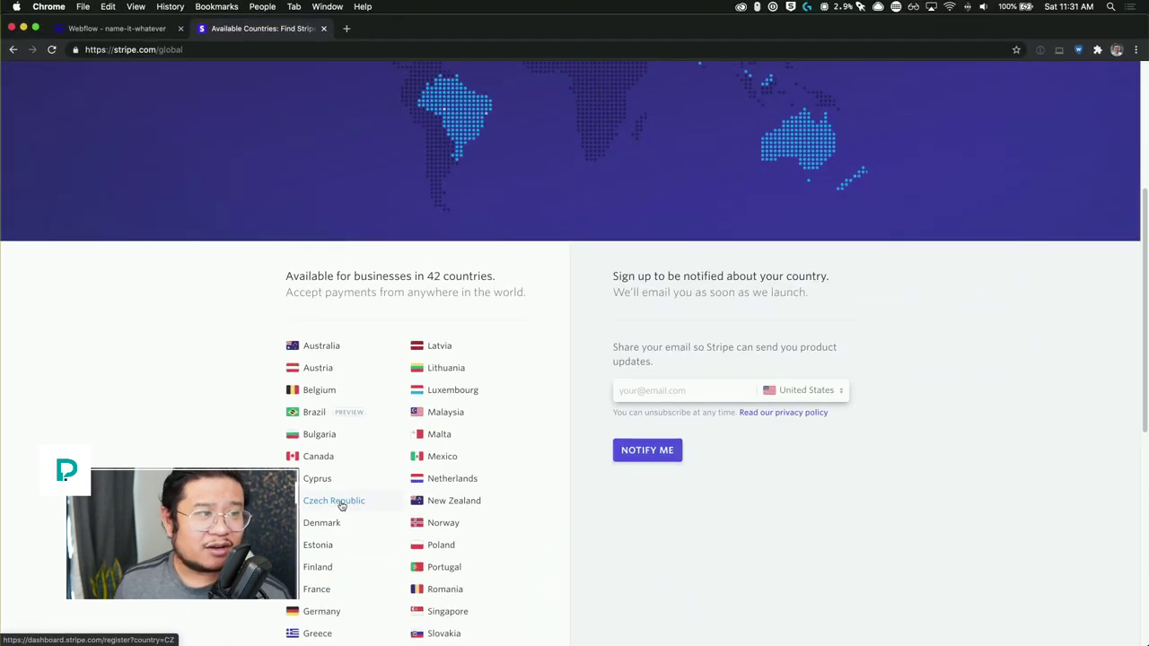
Step: Switch to the Webflow project and go through the Ecommerce setup guide as far as the store launch tasks
click(139, 28)
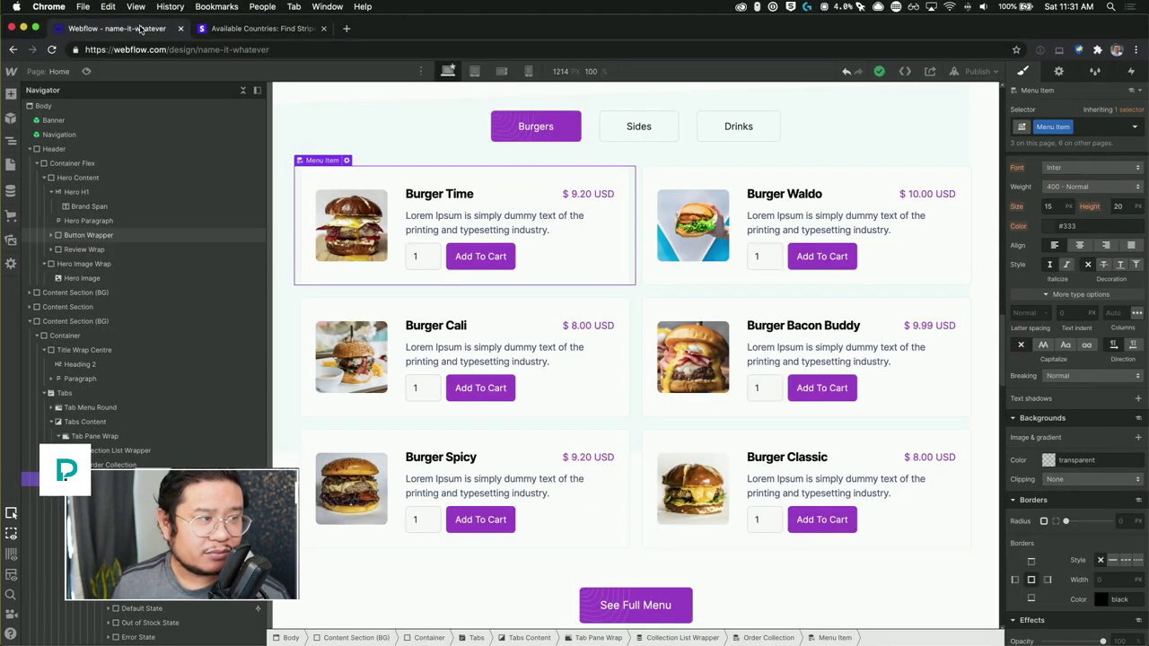
click(11, 216)
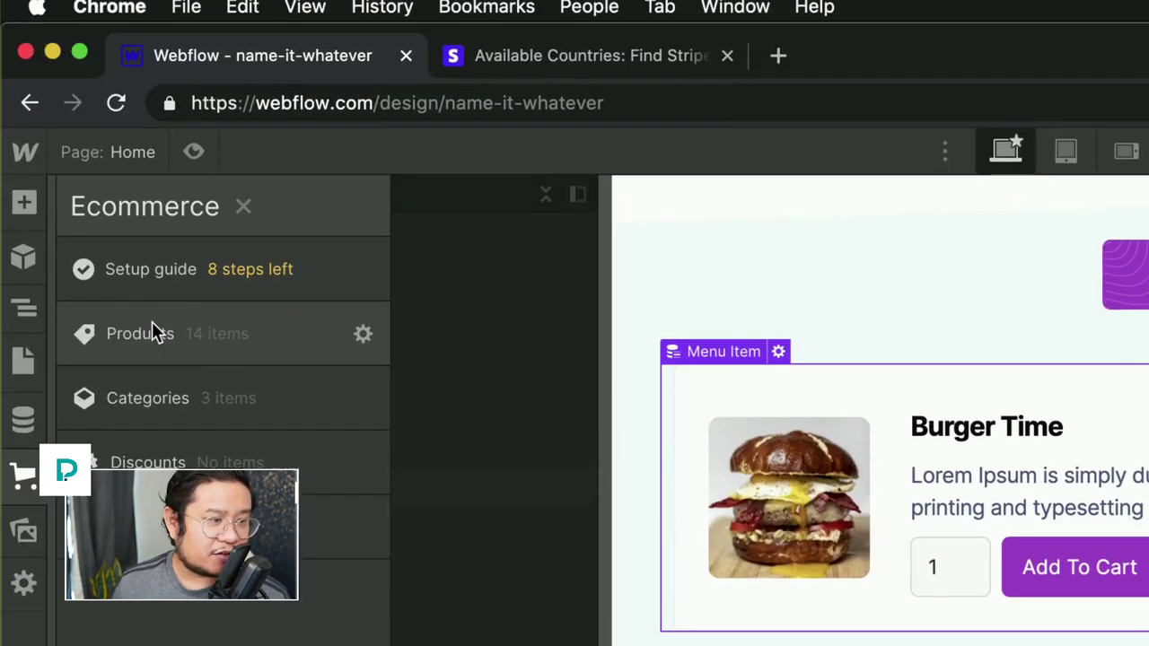
click(179, 184)
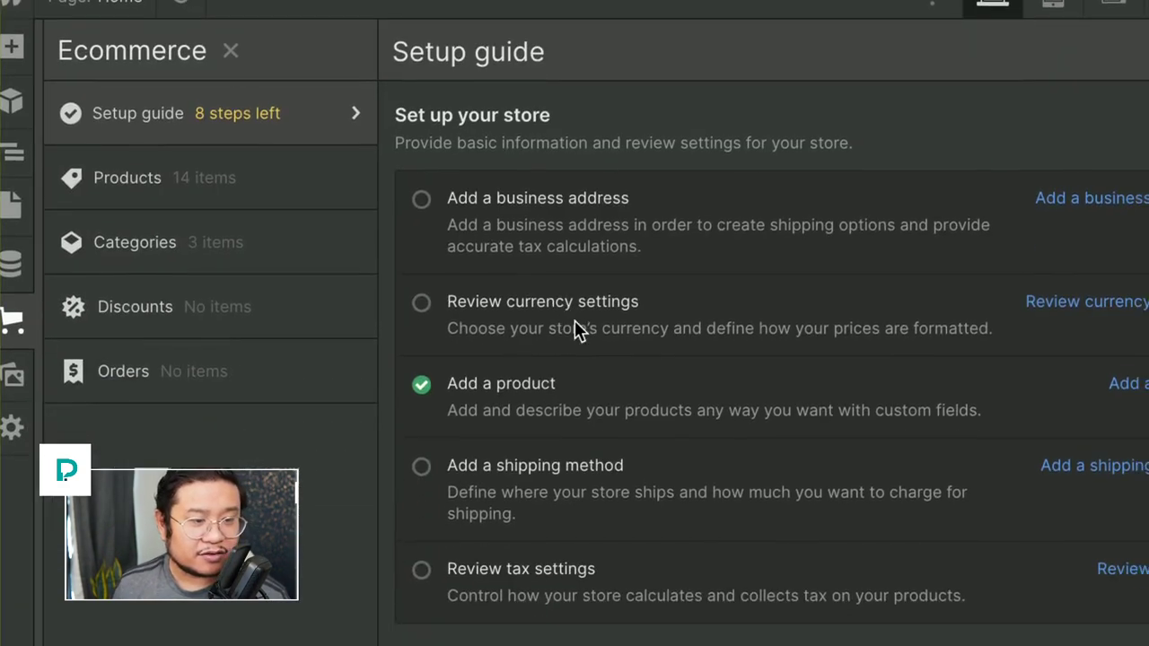
scroll(574, 331, down, 5)
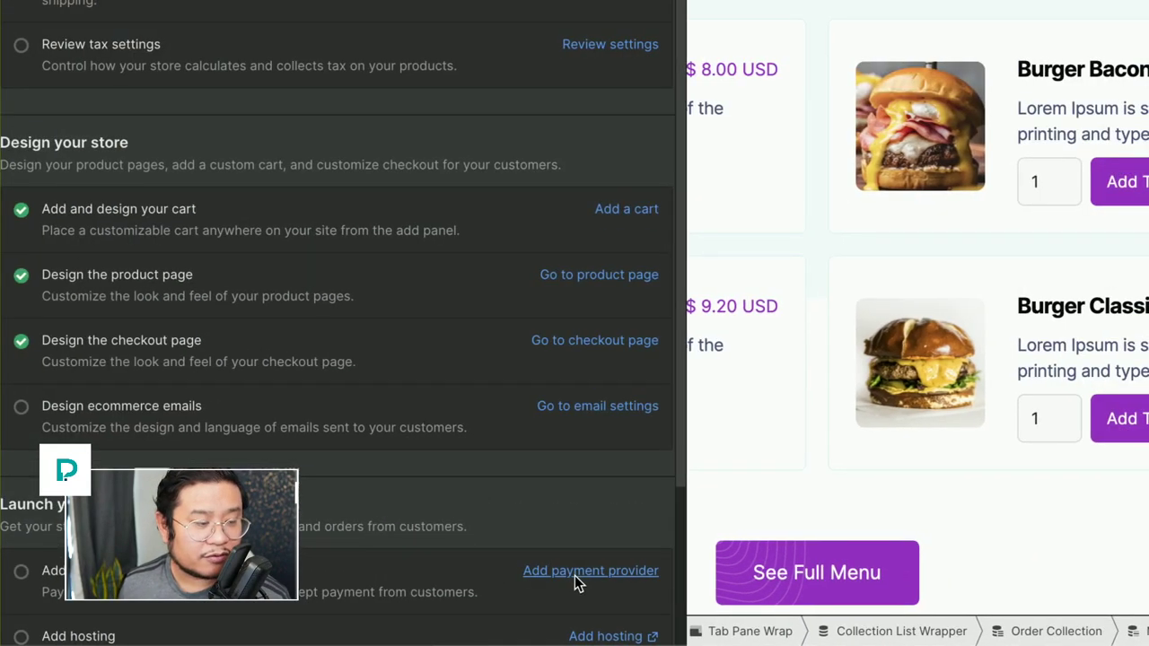
Step: Try adding a payment provider from the setup guide, cancel the store information request, and leave the guide after checking the launch tasks
click(575, 565)
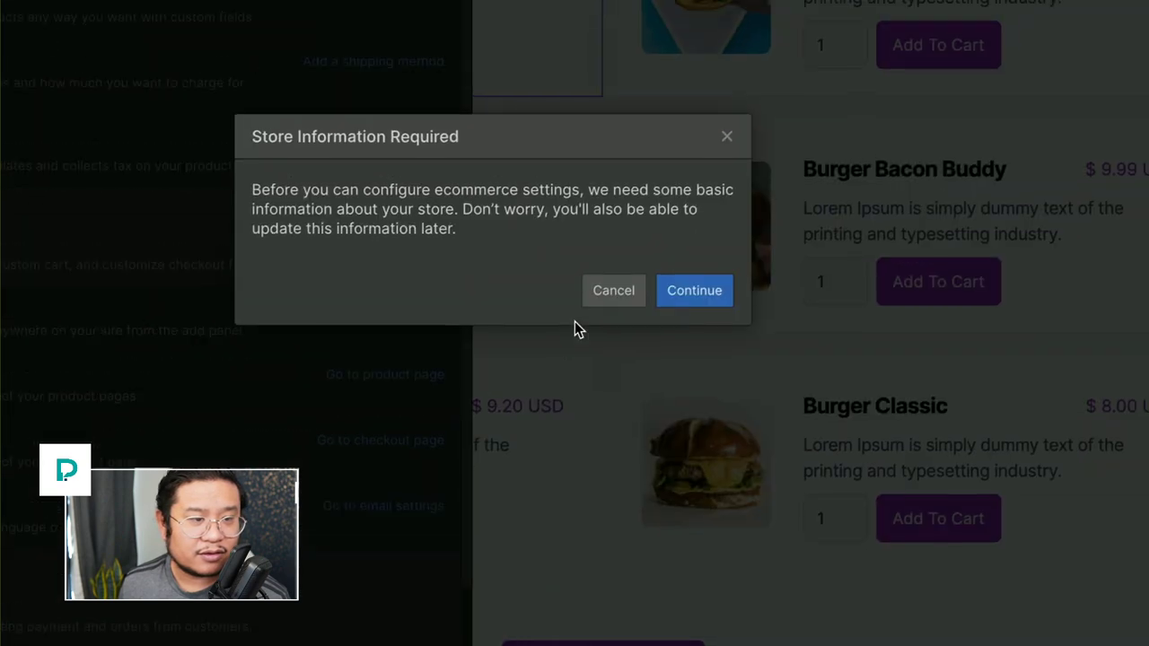
click(597, 297)
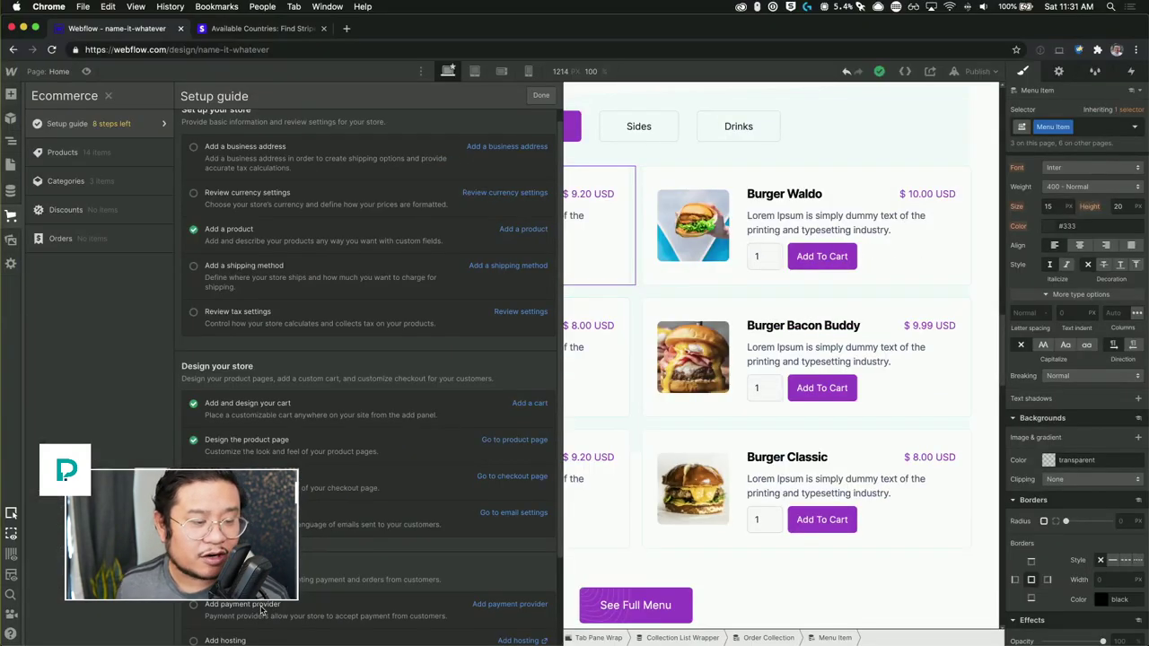
scroll(260, 610, down, 1)
scroll(260, 610, down, 3)
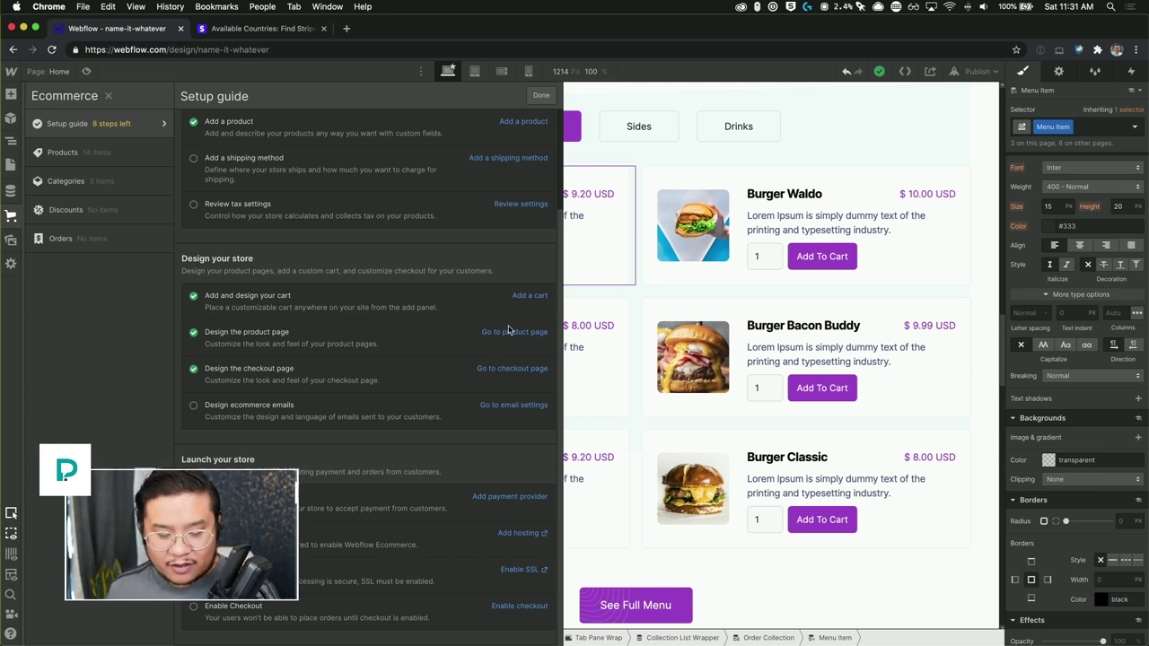
click(820, 233)
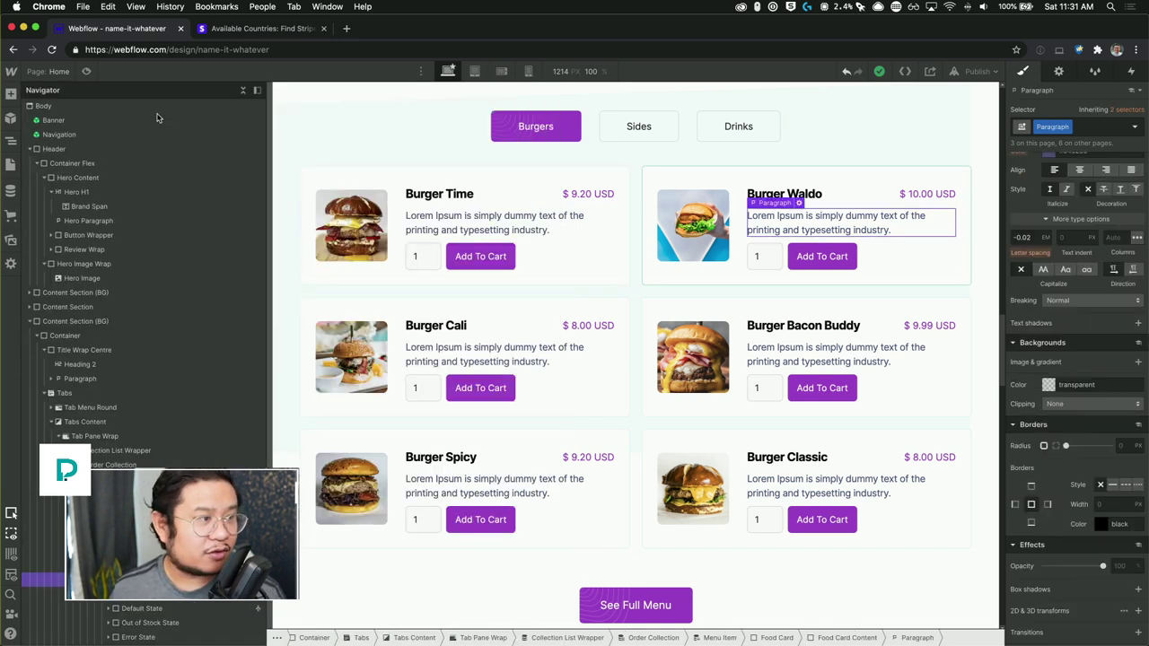
Step: Open the Checkout page and select its Apple Pay button
key(p)
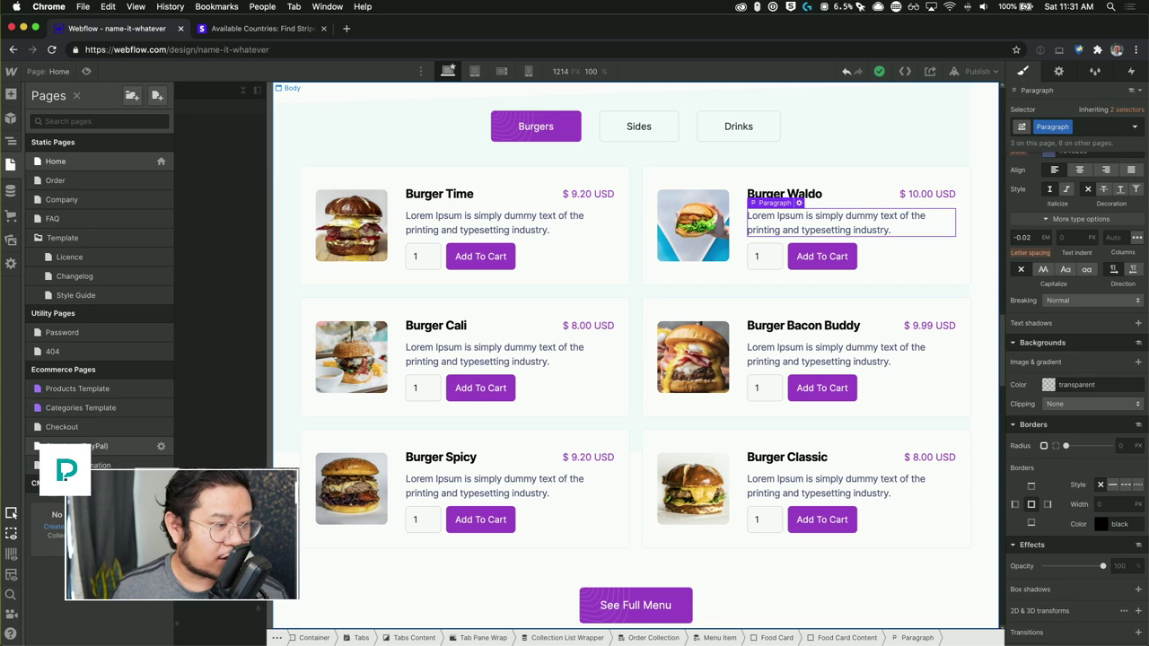
click(78, 435)
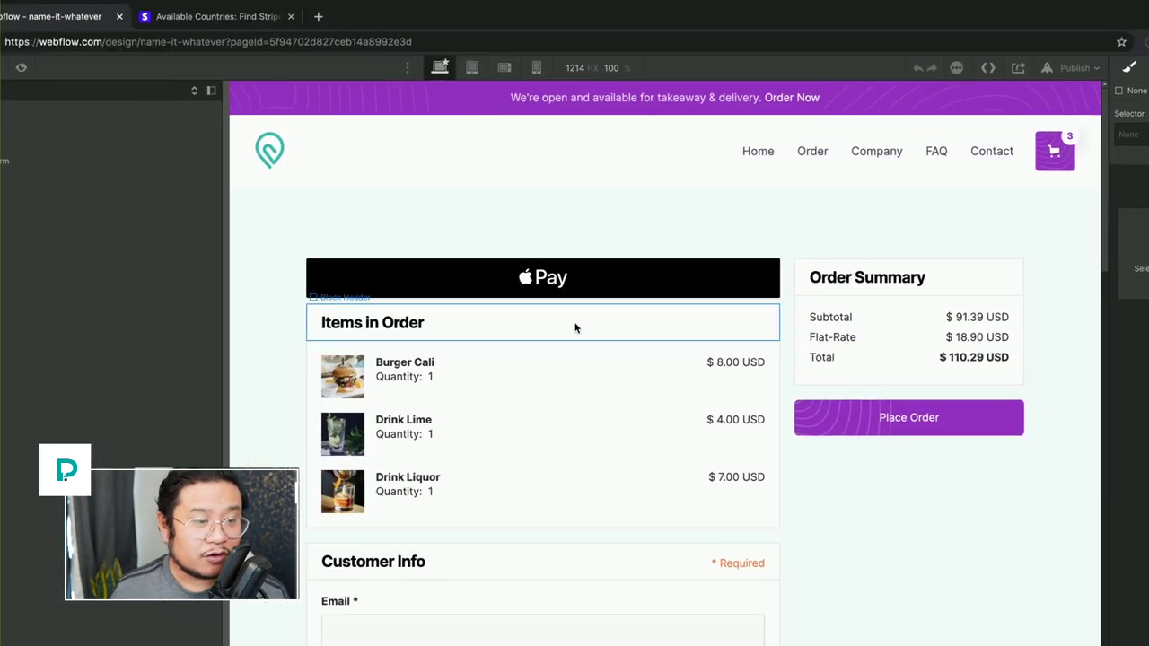
click(575, 296)
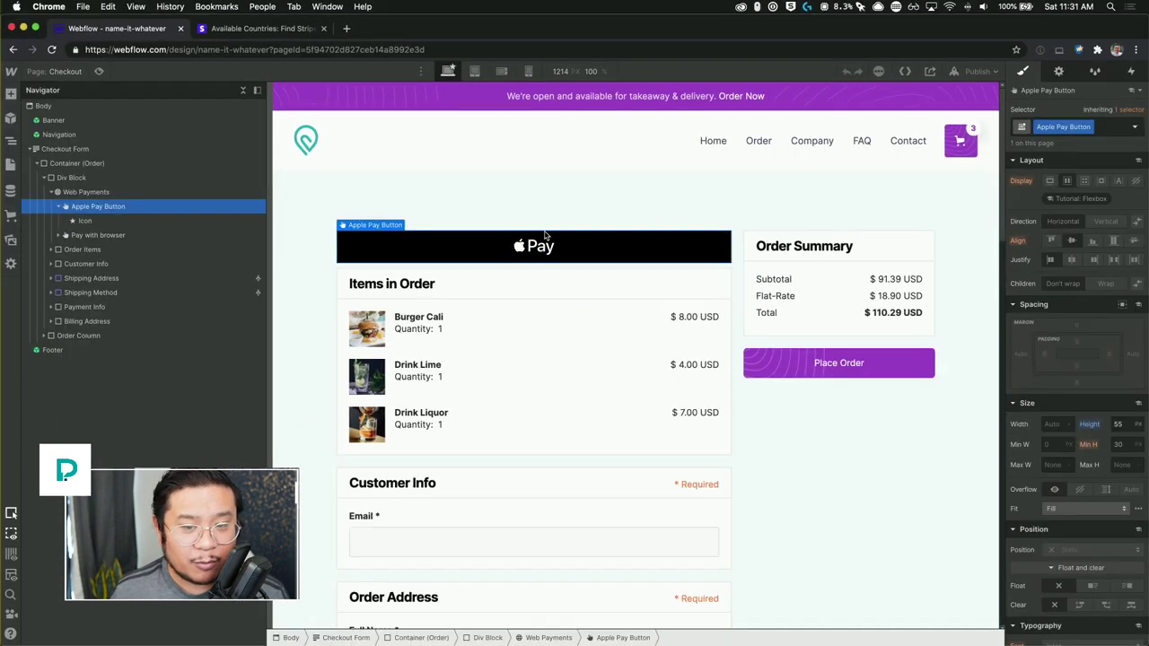
Step: Set the web payments preview to Pay with browser and check the payment provider settings for enabling Web Payments
click(1058, 70)
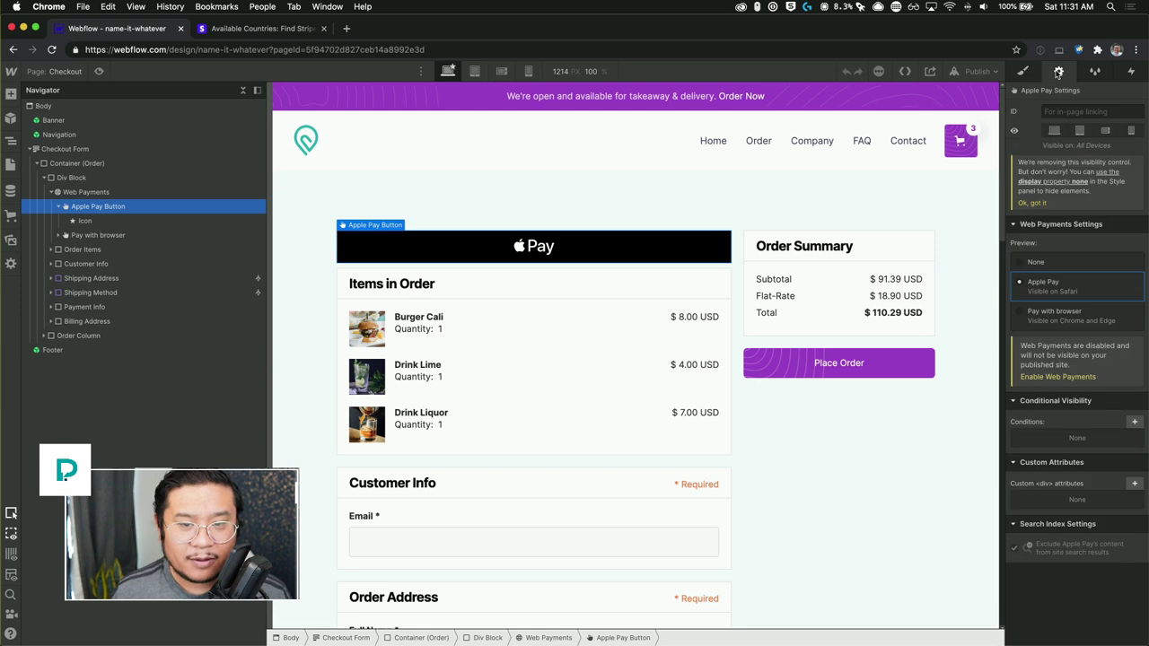
click(1073, 321)
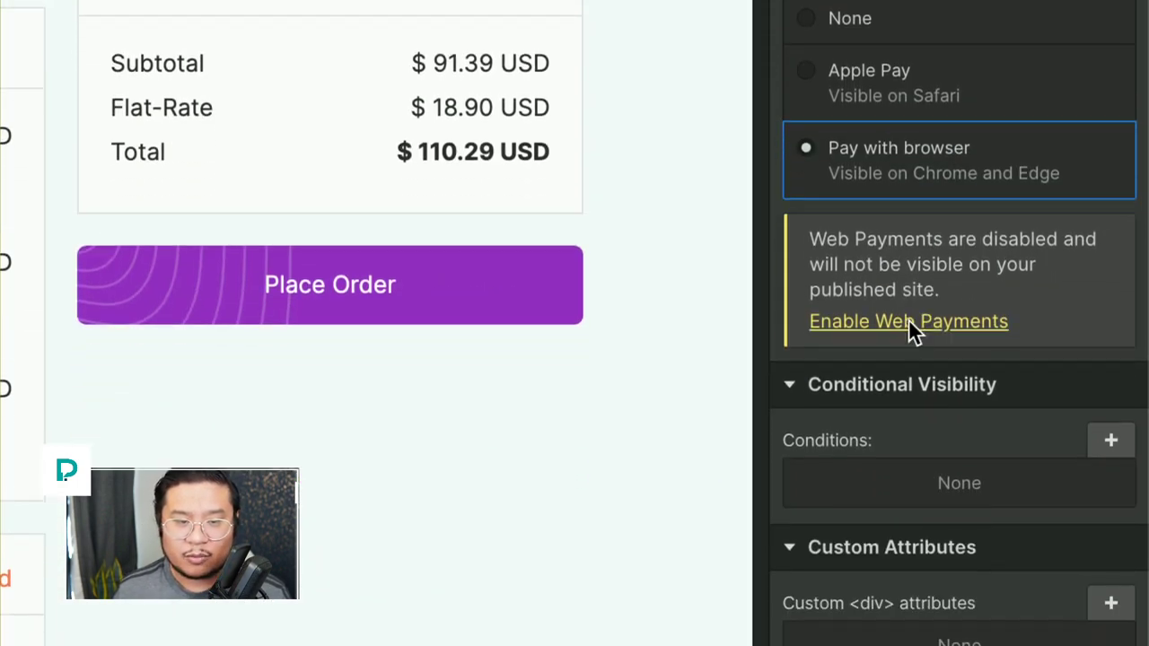
click(908, 480)
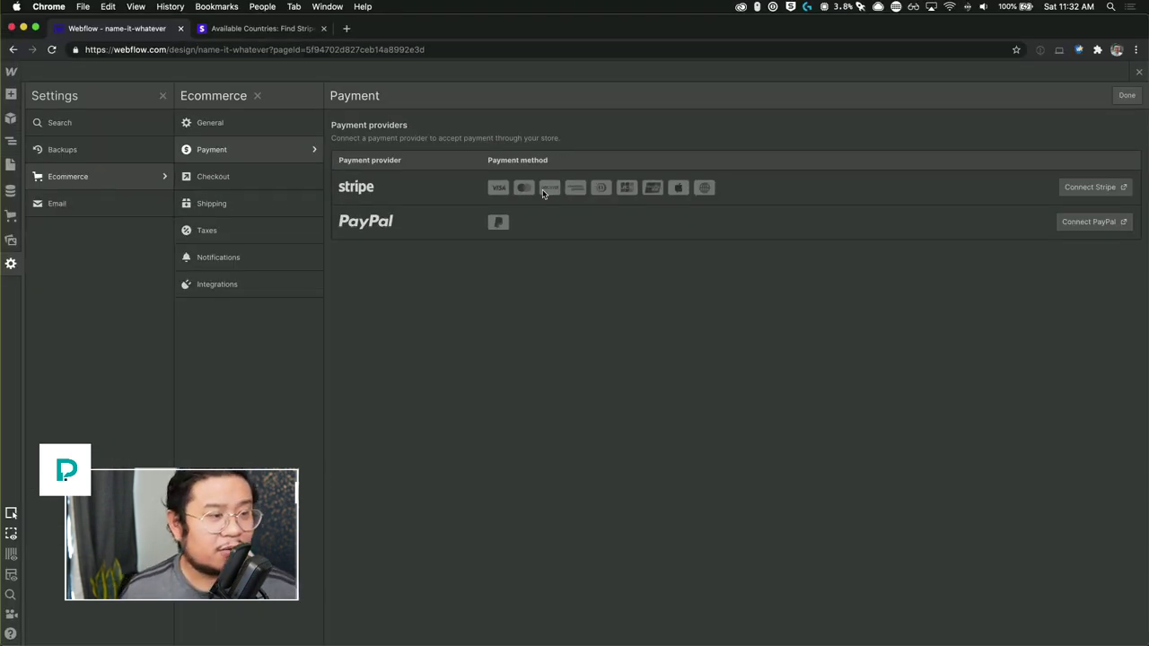
click(1139, 73)
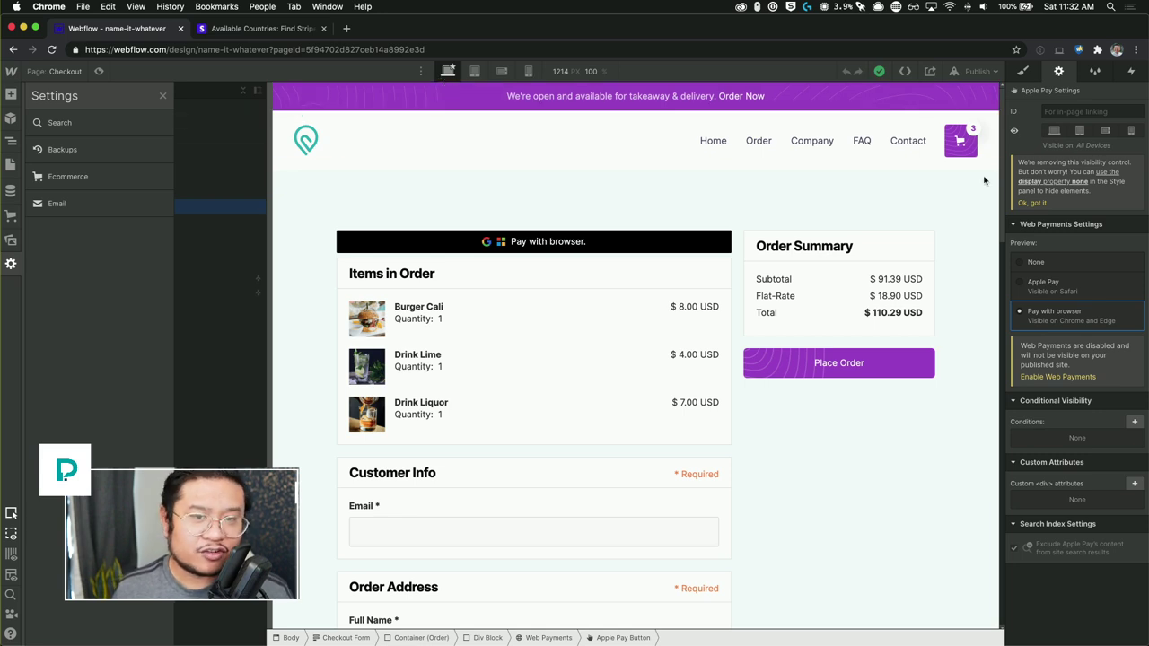
Step: Open the cart in the navigation component and select the product name text block of the Burger Cali item
double_click(959, 145)
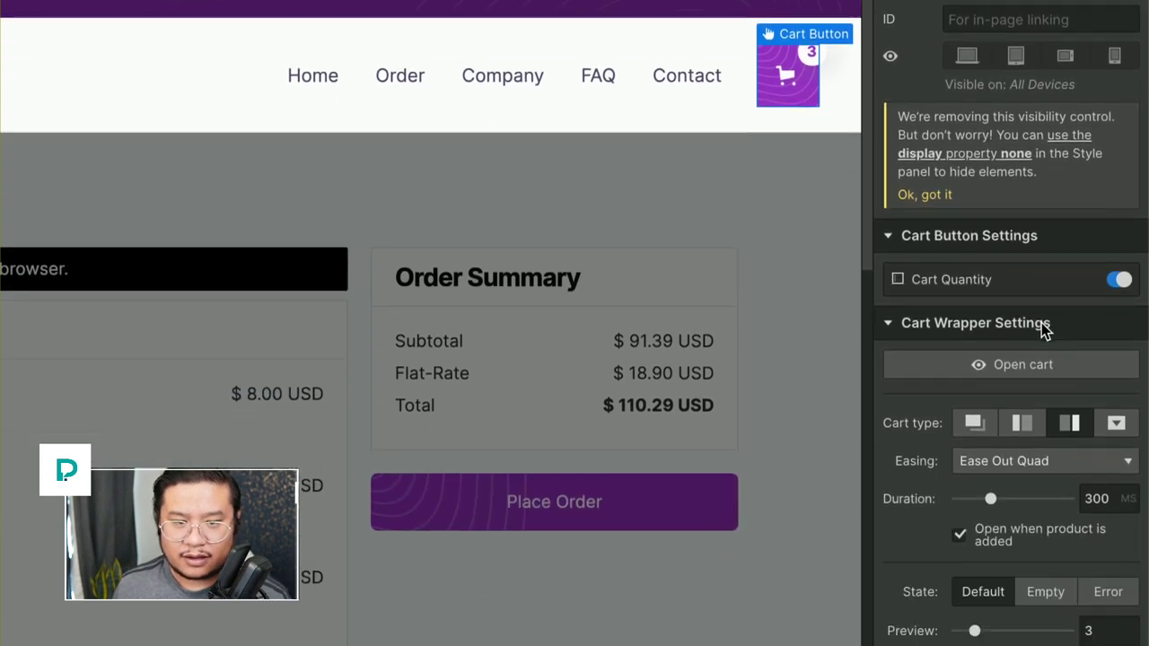
click(1029, 322)
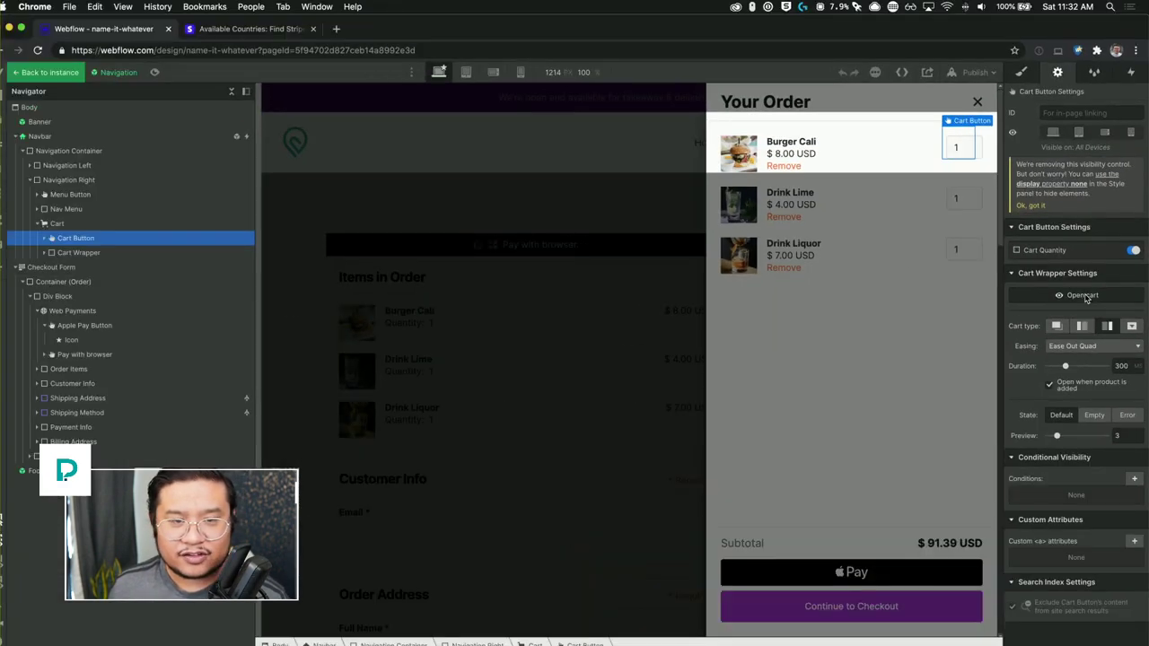
click(780, 265)
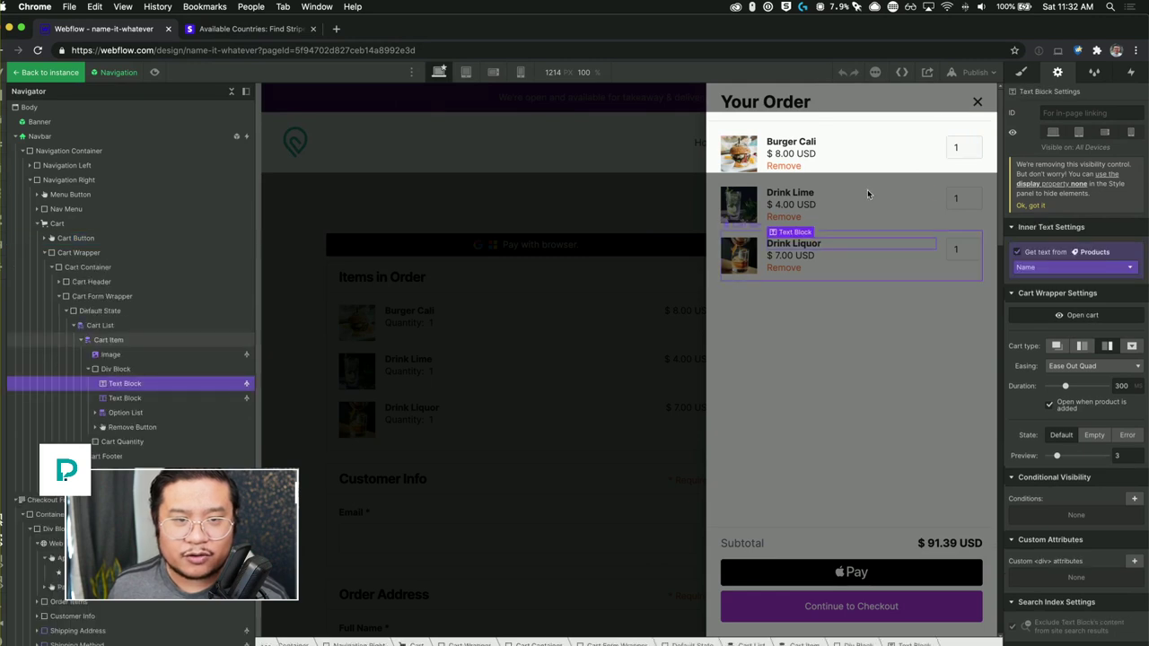
click(882, 134)
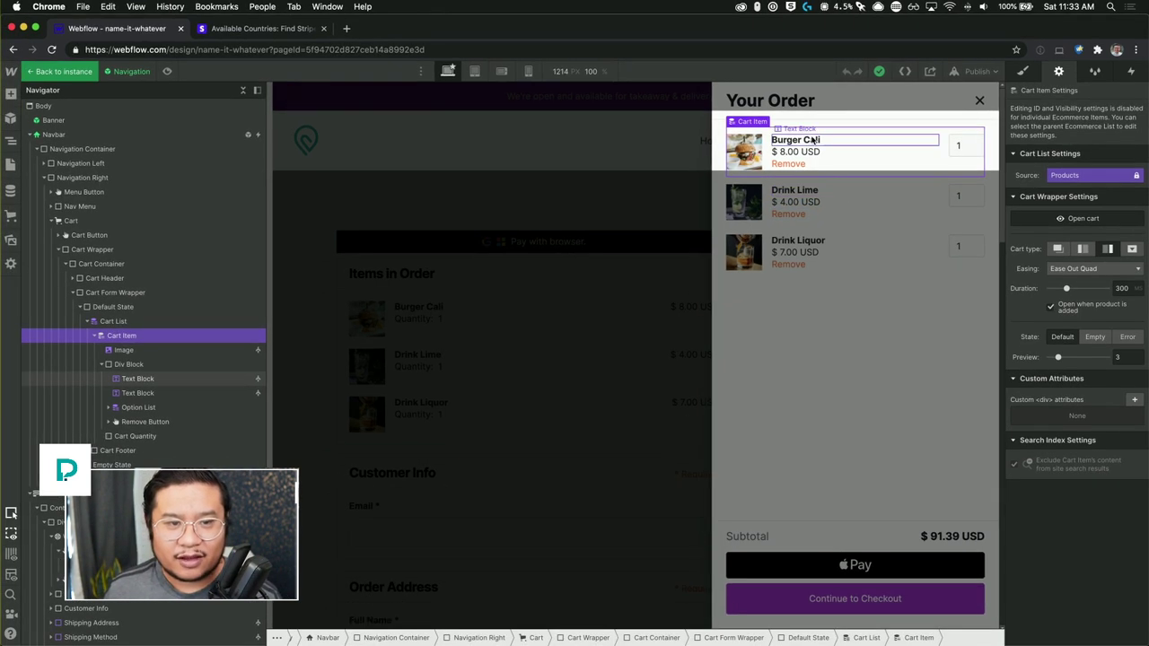
click(813, 141)
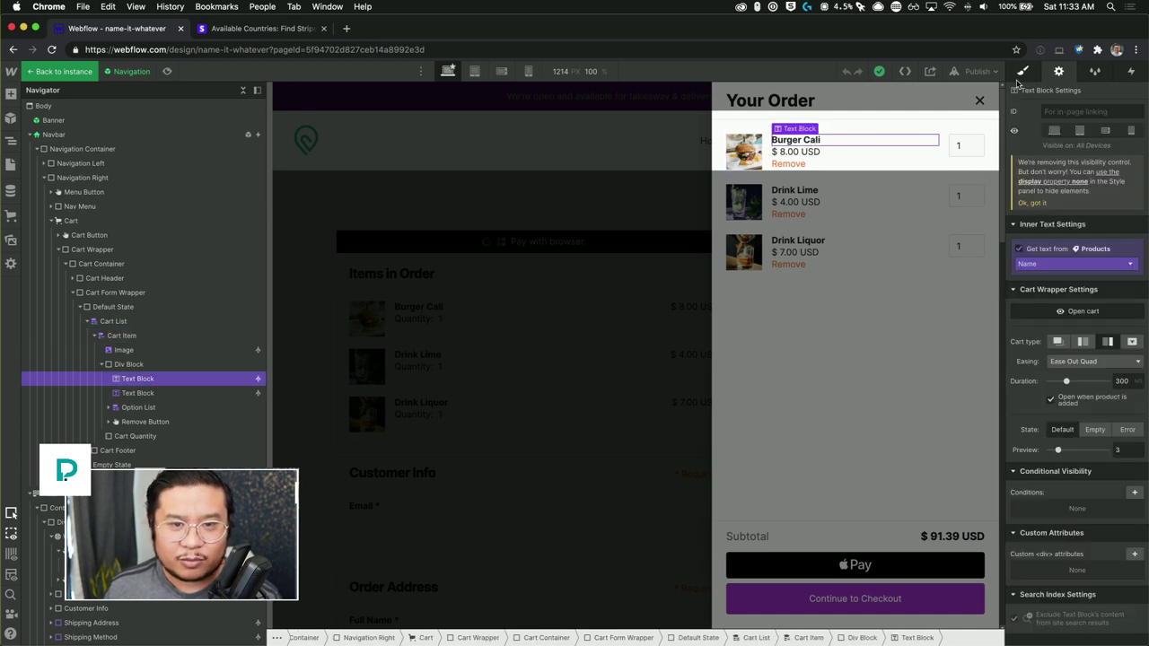
Step: Set the cart product name's font size to 20 px
key(s)
scroll(1087, 577, down, 5)
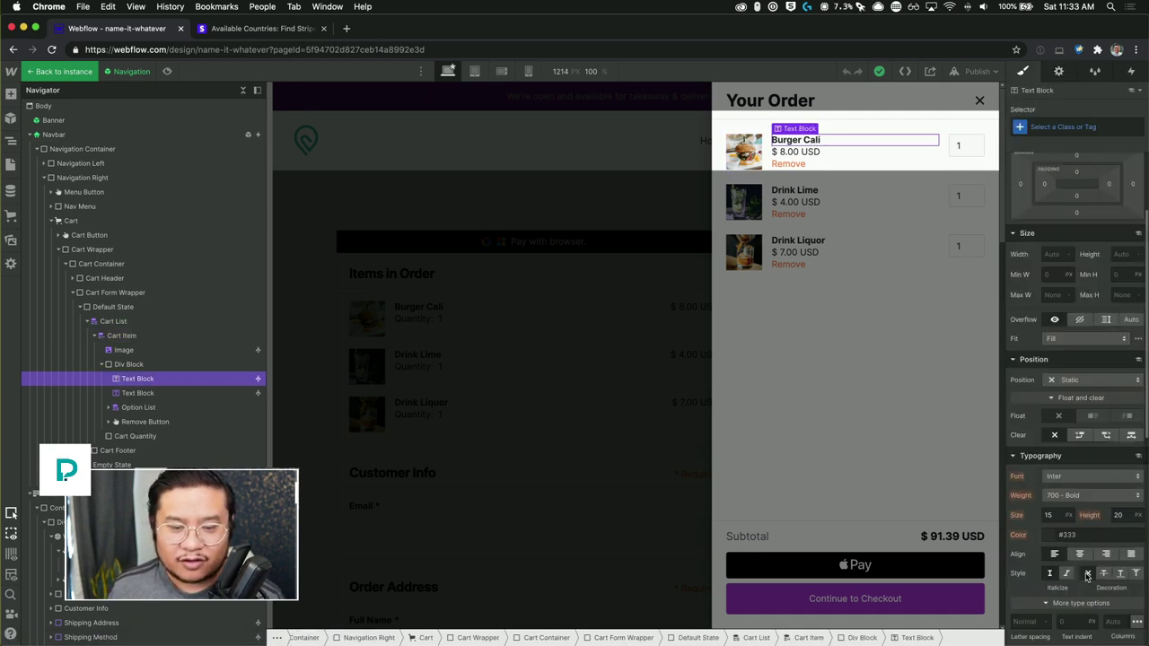
click(1048, 395)
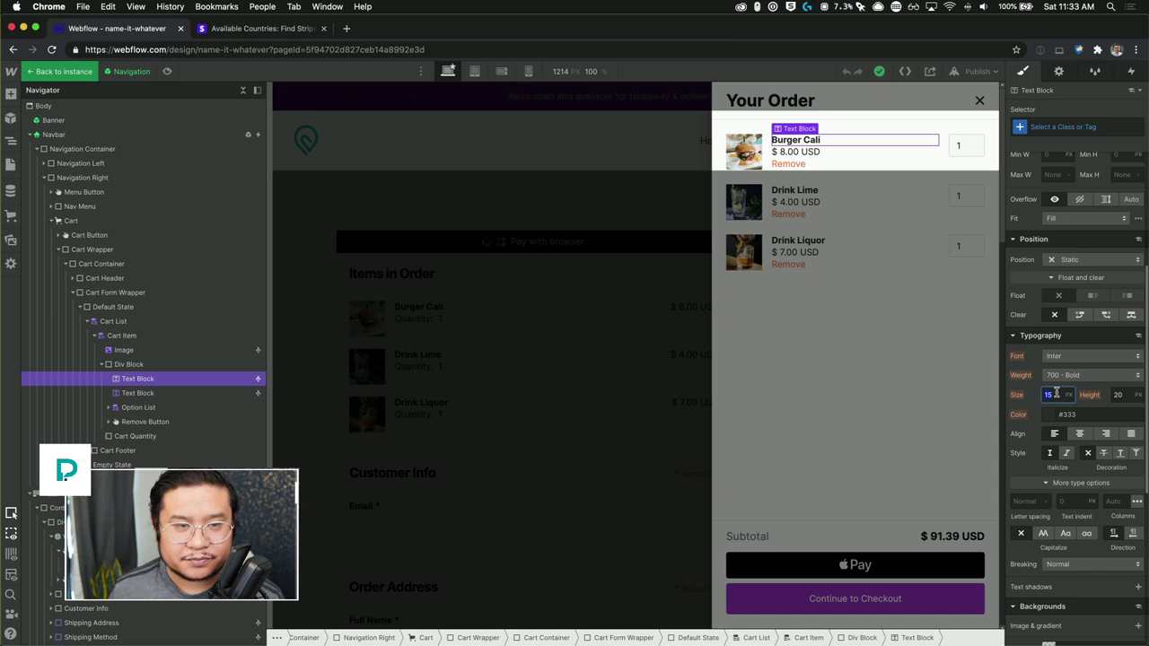
key(Up)
key(Up)
key(Up)
key(Up)
key(Up)
key(Up)
key(Up)
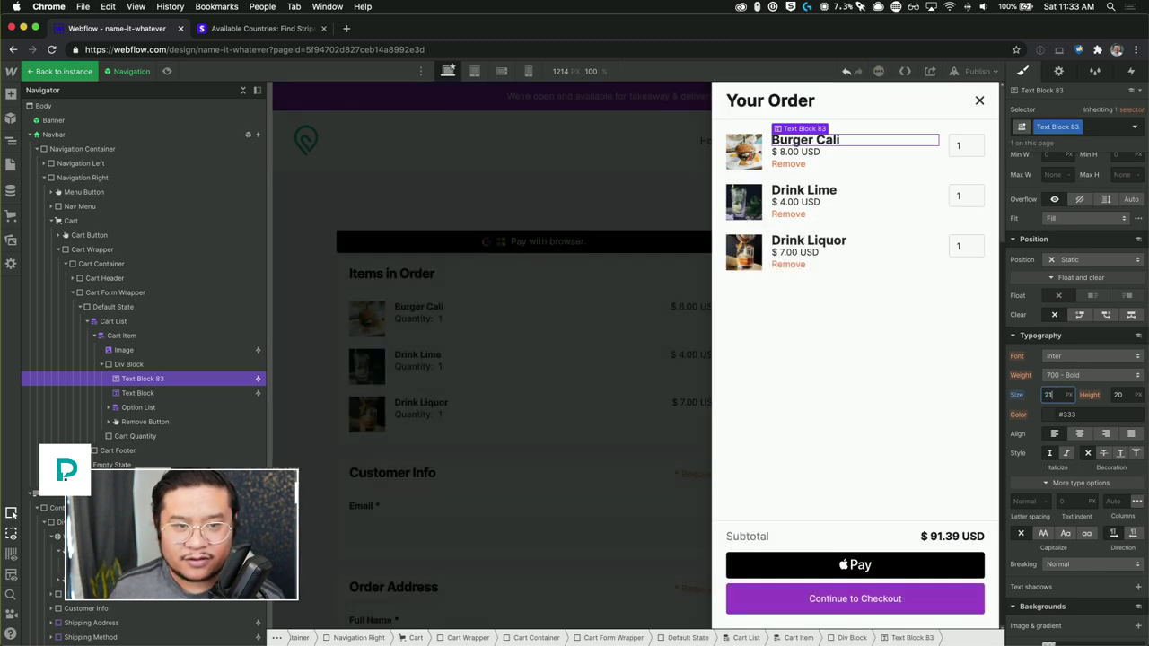
key(Down)
key(Down)
key(Down)
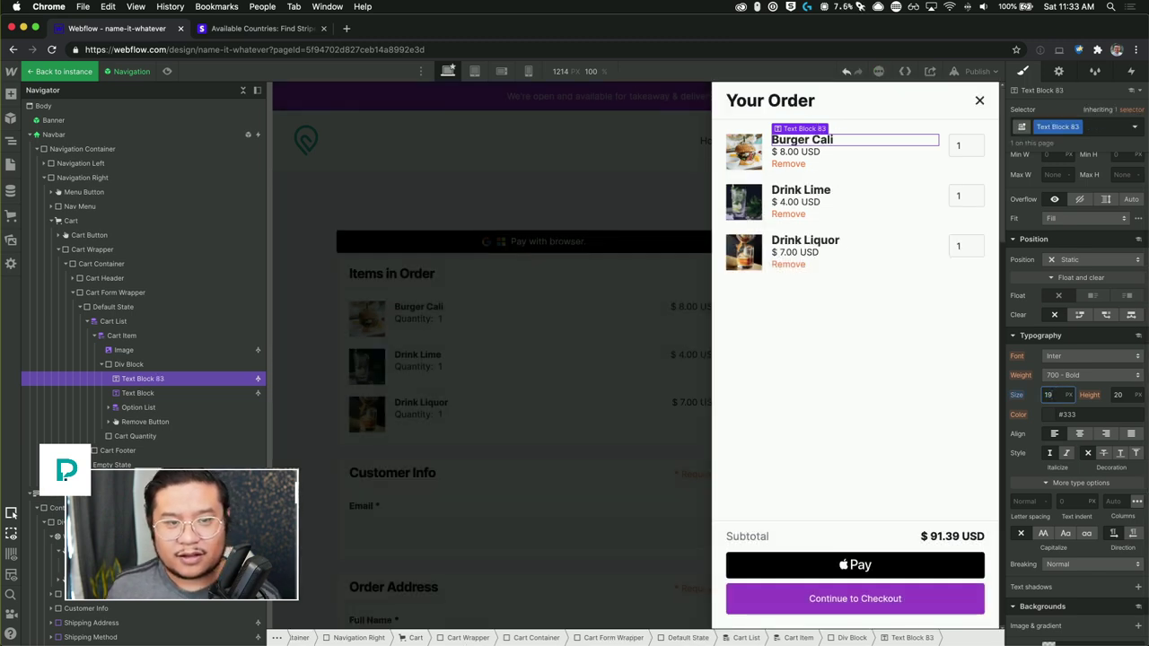
key(Up)
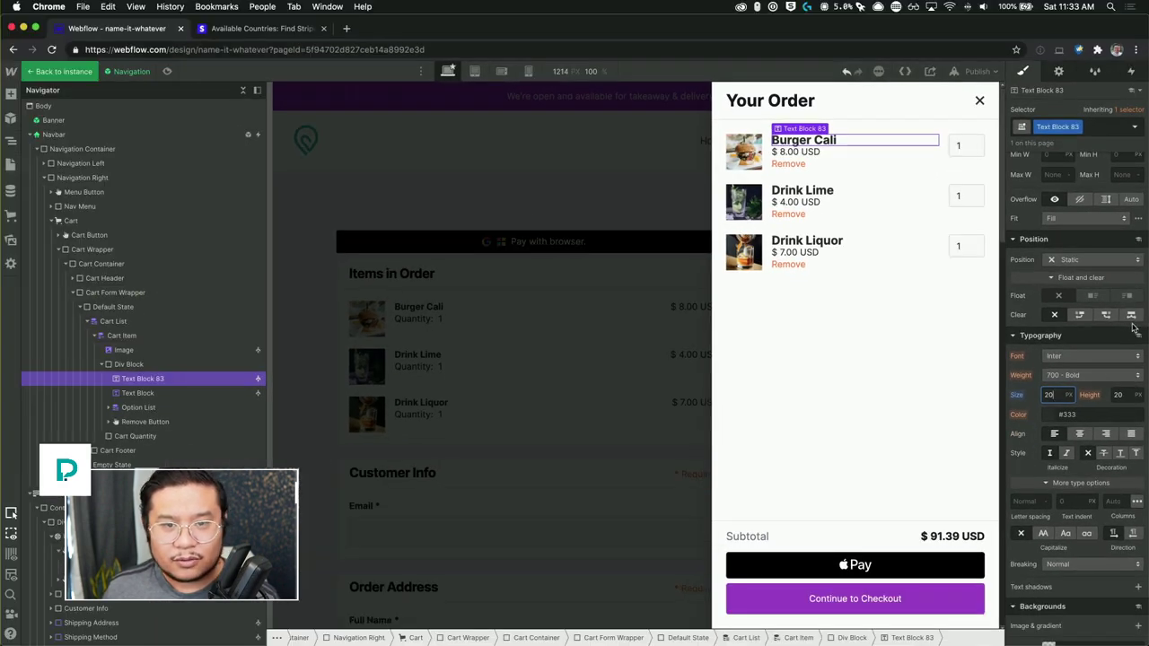
Step: Set the cart product name's line height to 26 px
scroll(1082, 332, up, 5)
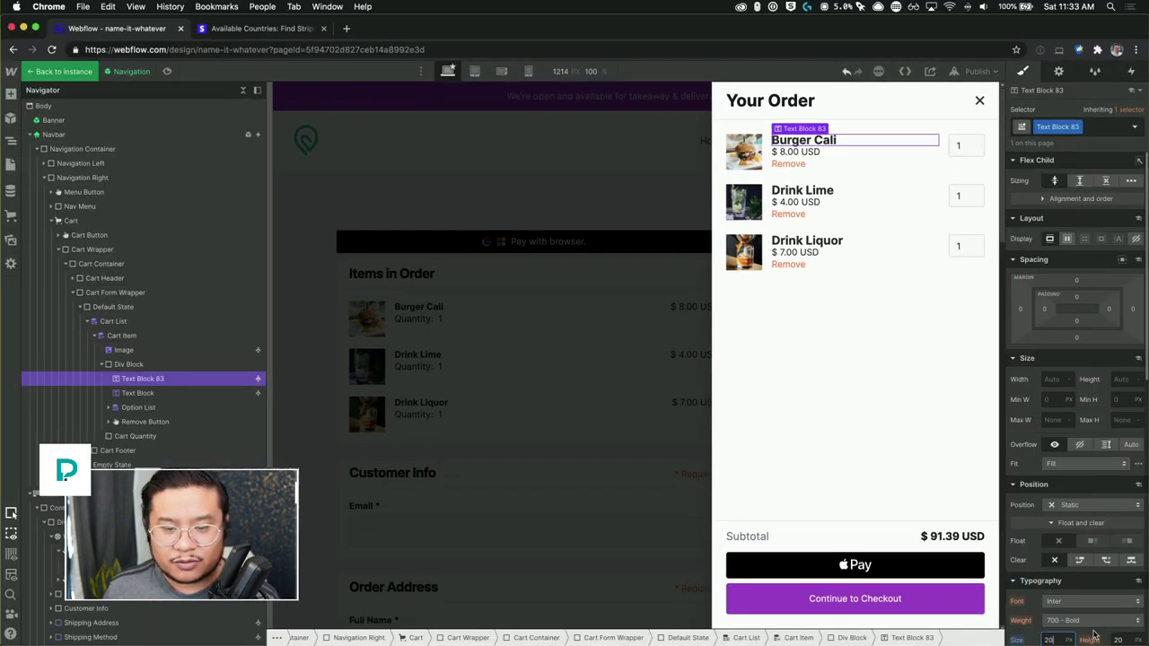
scroll(1082, 323, down, 5)
scroll(1086, 266, up, 3)
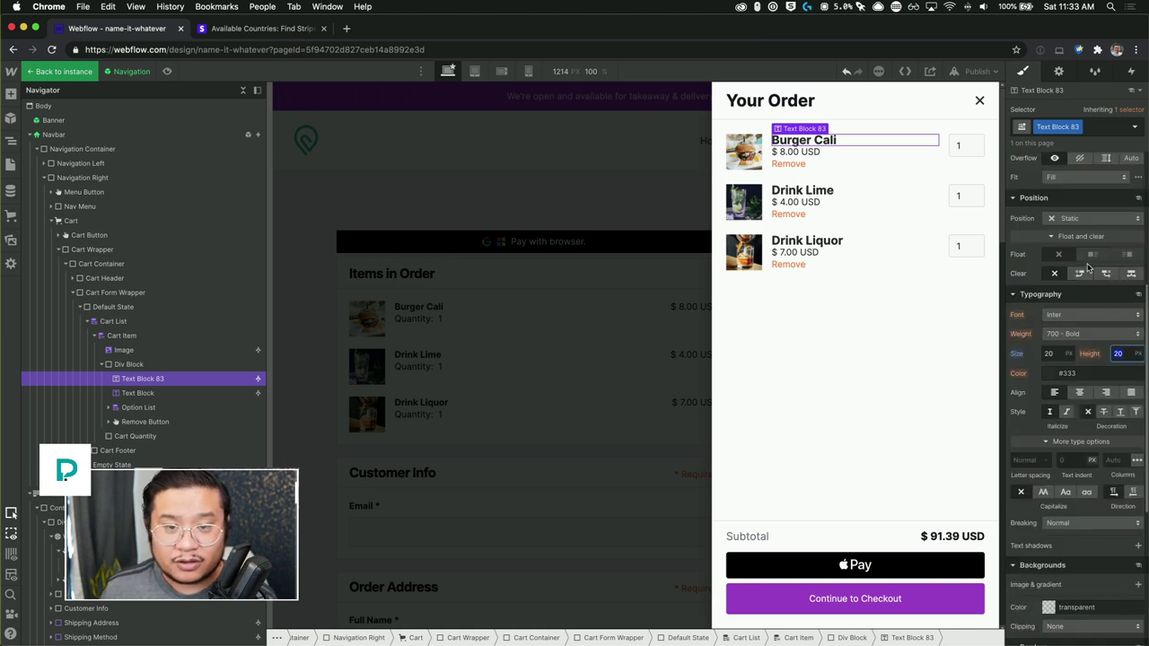
key(BackSpace)
text(8)
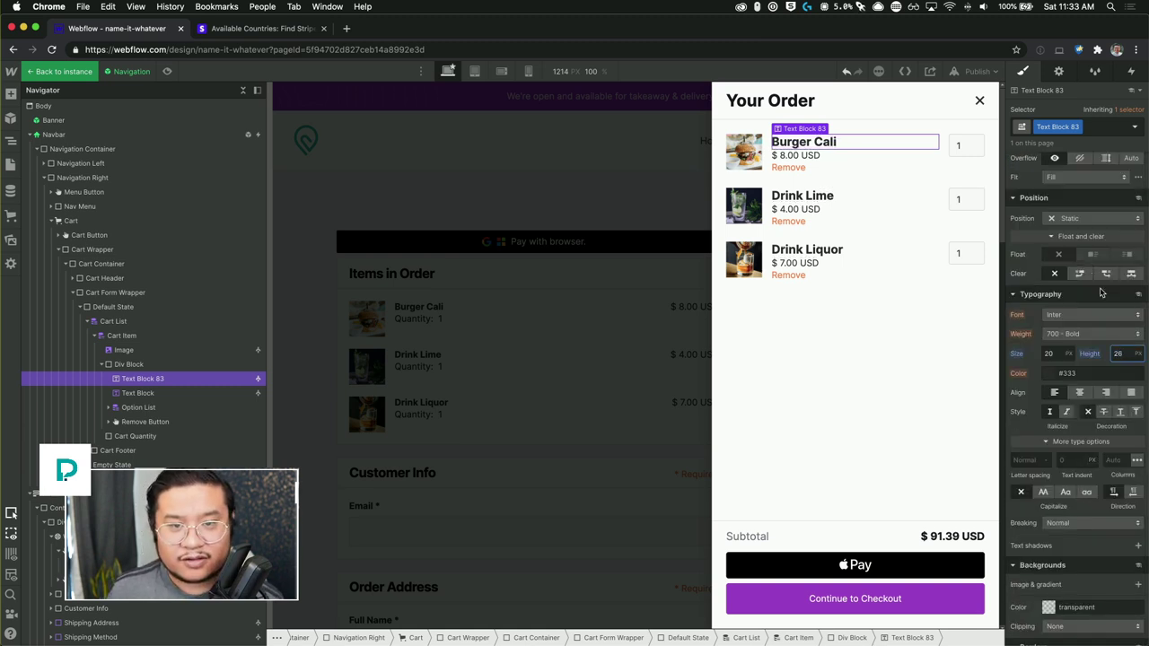
Step: Set the cart product name's bottom margin to 12 px and rename its class to item name
scroll(1079, 311, up, 3)
drag(1078, 311, 1076, 311)
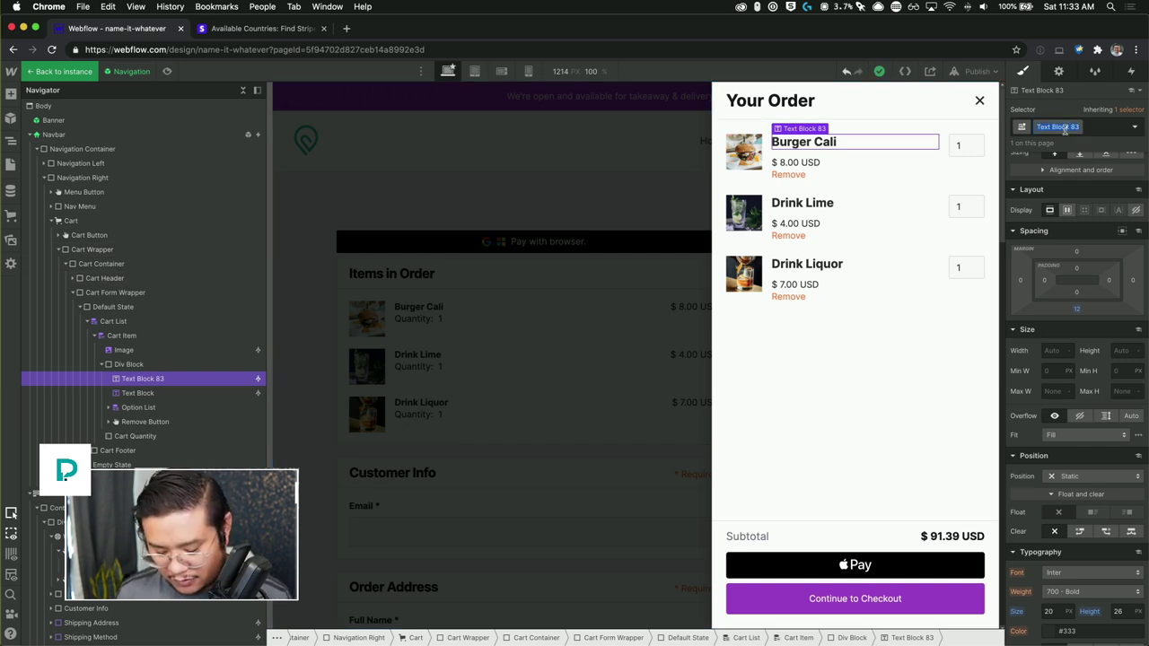
text(Item name)
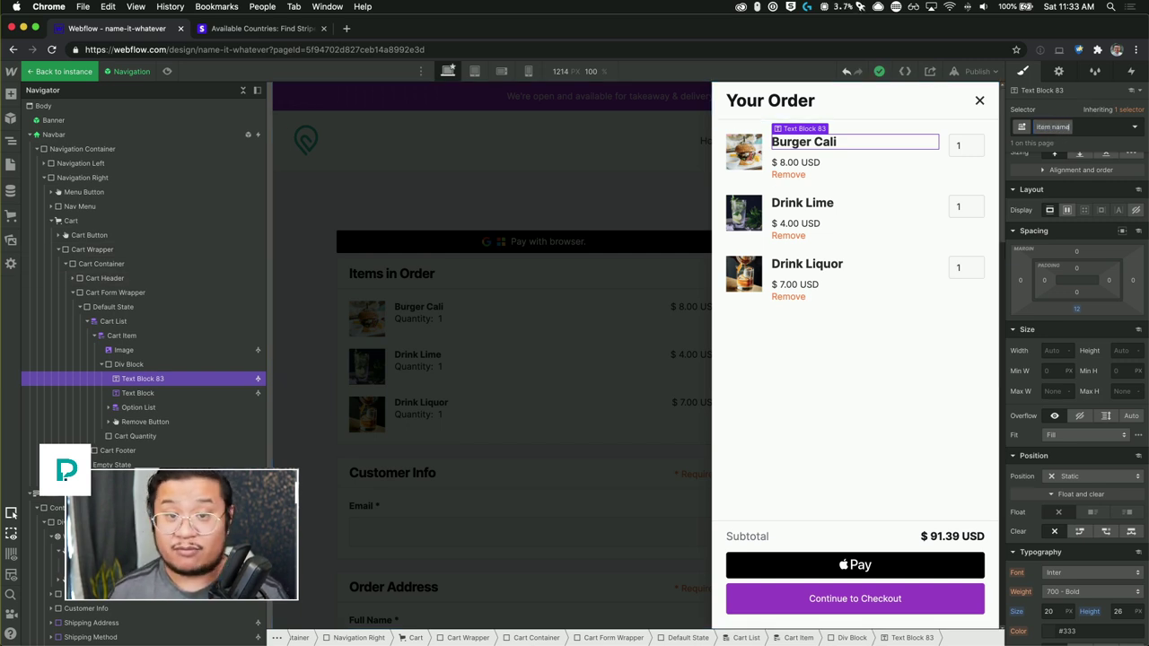
key(Return)
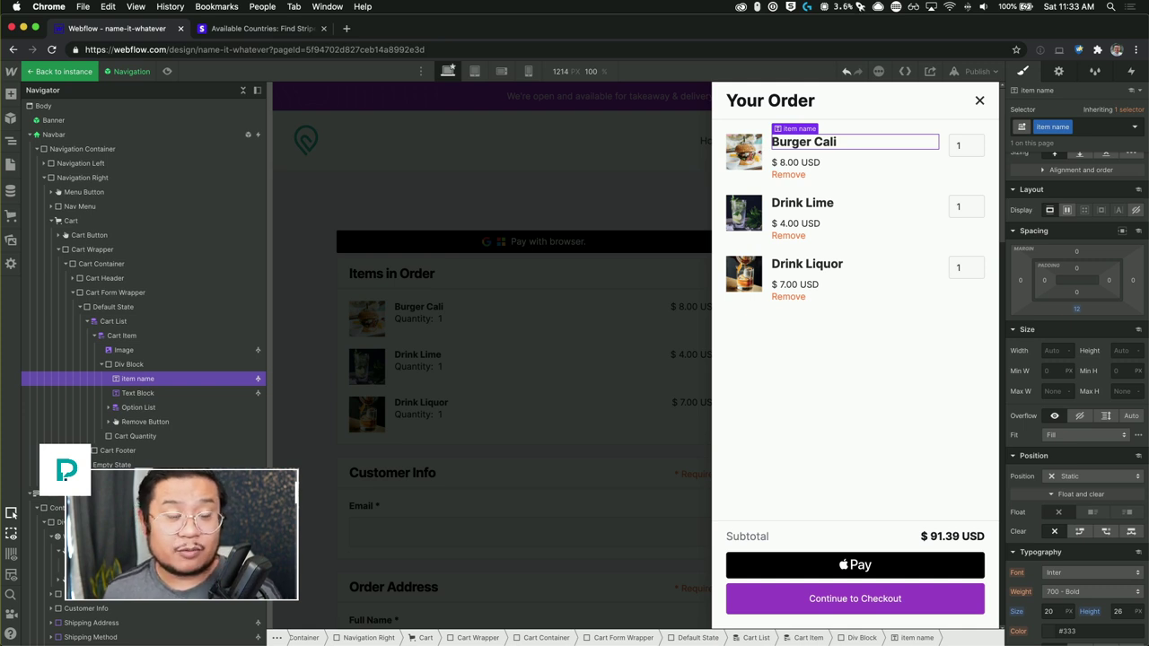
Step: Select the Burger Cali product image in the cart and set its width to 110 px
click(753, 166)
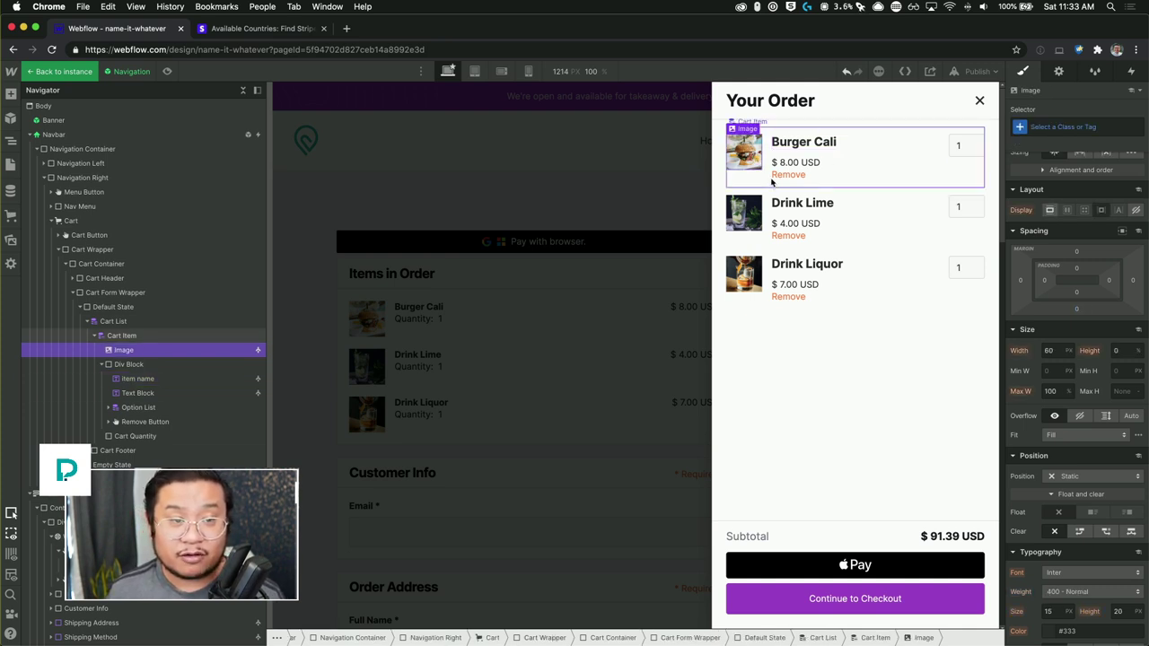
click(1054, 352)
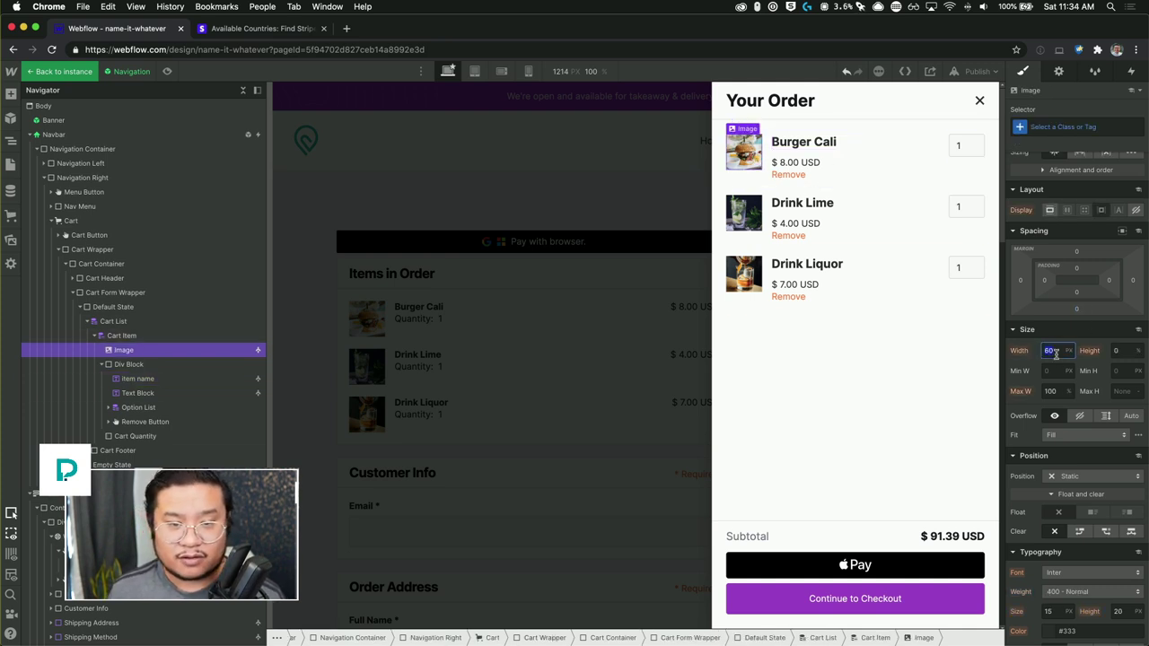
text(70)
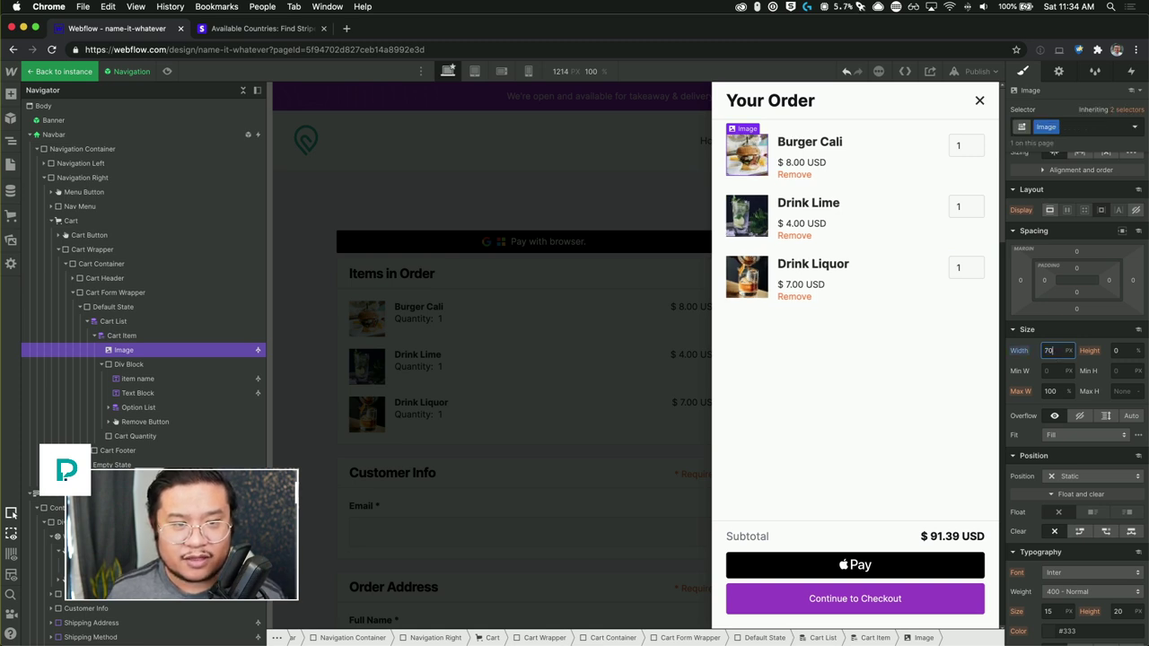
key(shift+Up)
key(shift+Up)
key(shift+Up)
key(shift+Up)
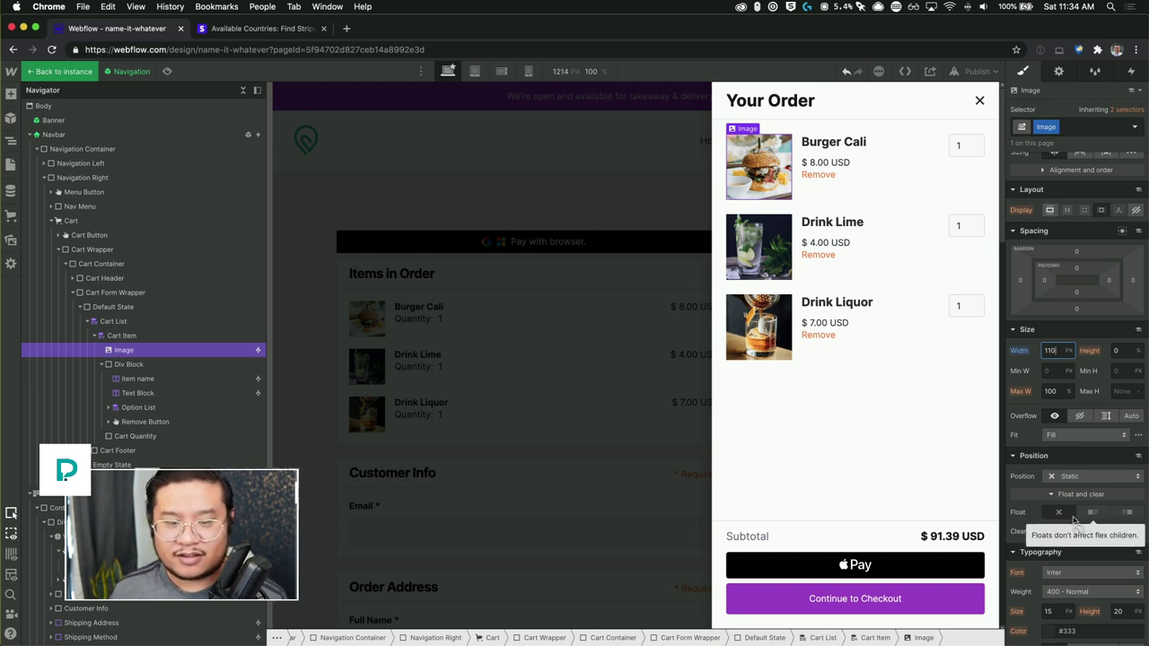
Step: Give the cart product image a 9 px corner radius and an outside box shadow with 9 px blur in black at 45% opacity
scroll(1095, 551, down, 8)
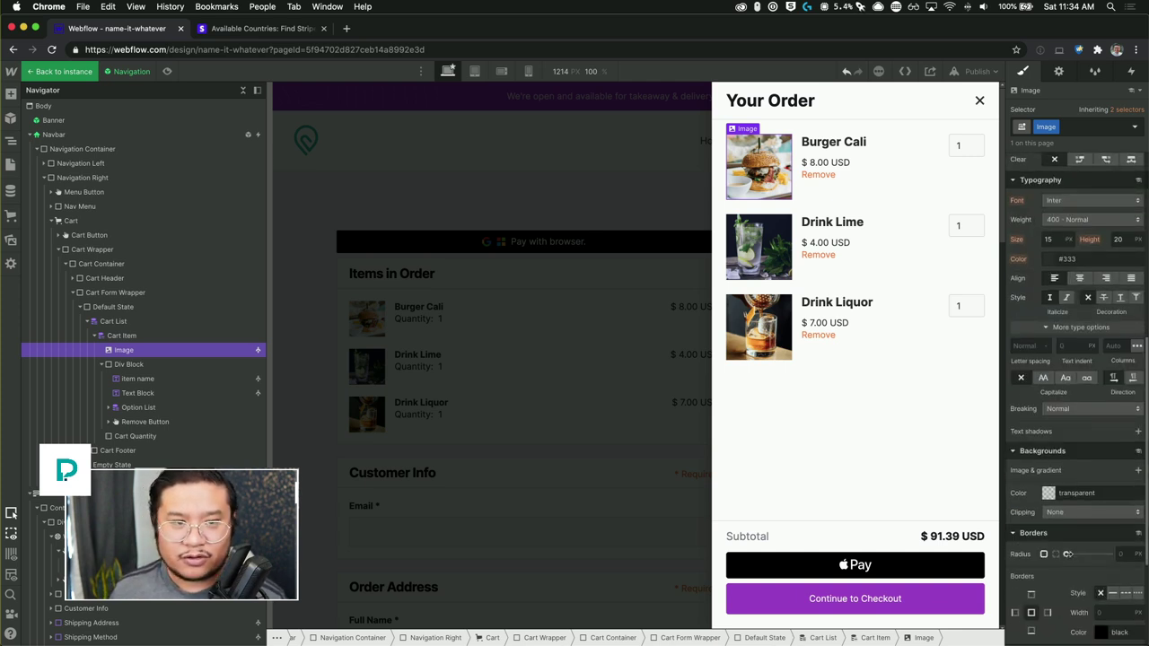
drag(1067, 554, 1086, 554)
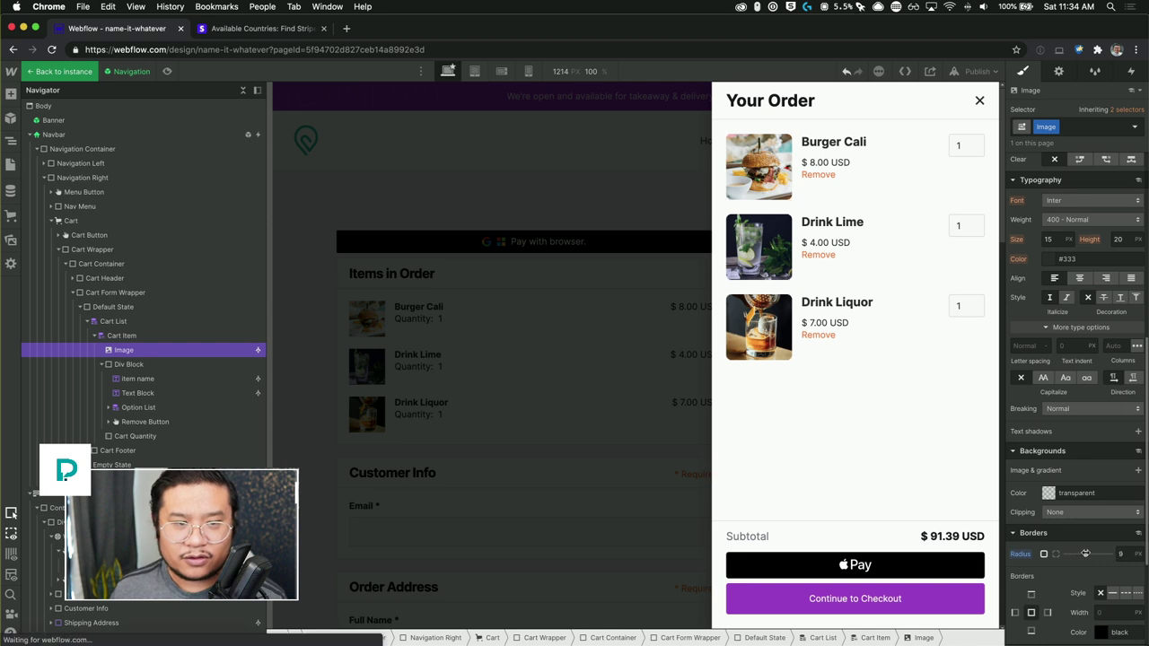
scroll(1123, 536, down, 4)
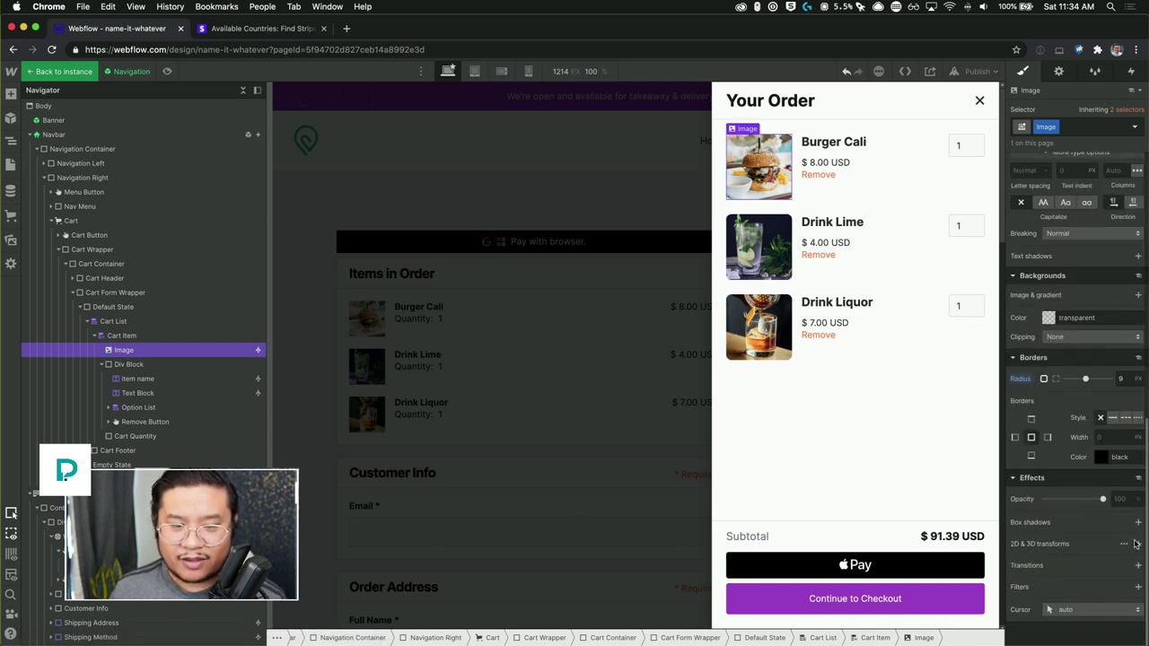
click(1138, 522)
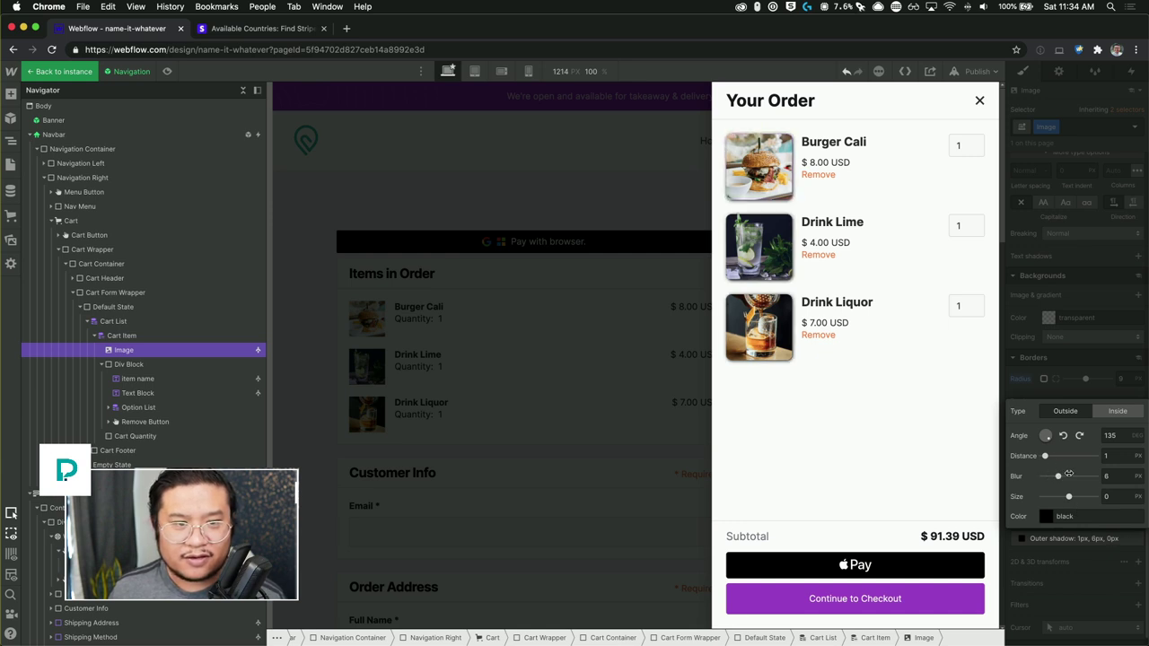
drag(1054, 476, 1067, 476)
click(1045, 517)
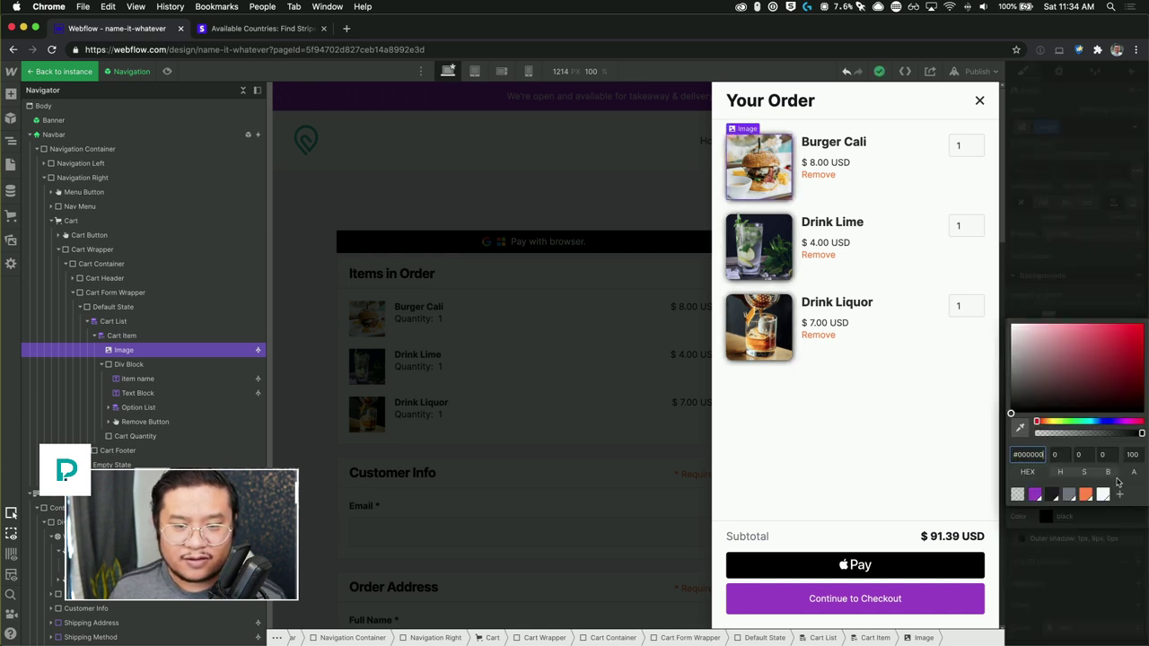
drag(1136, 432, 1083, 433)
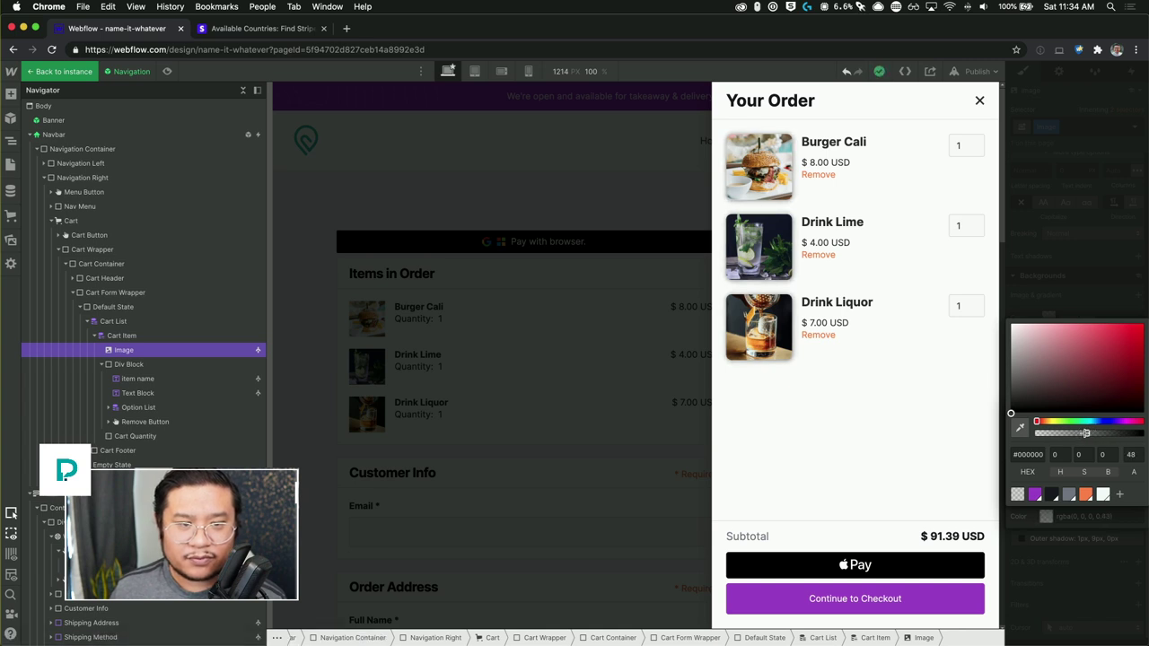
click(1095, 292)
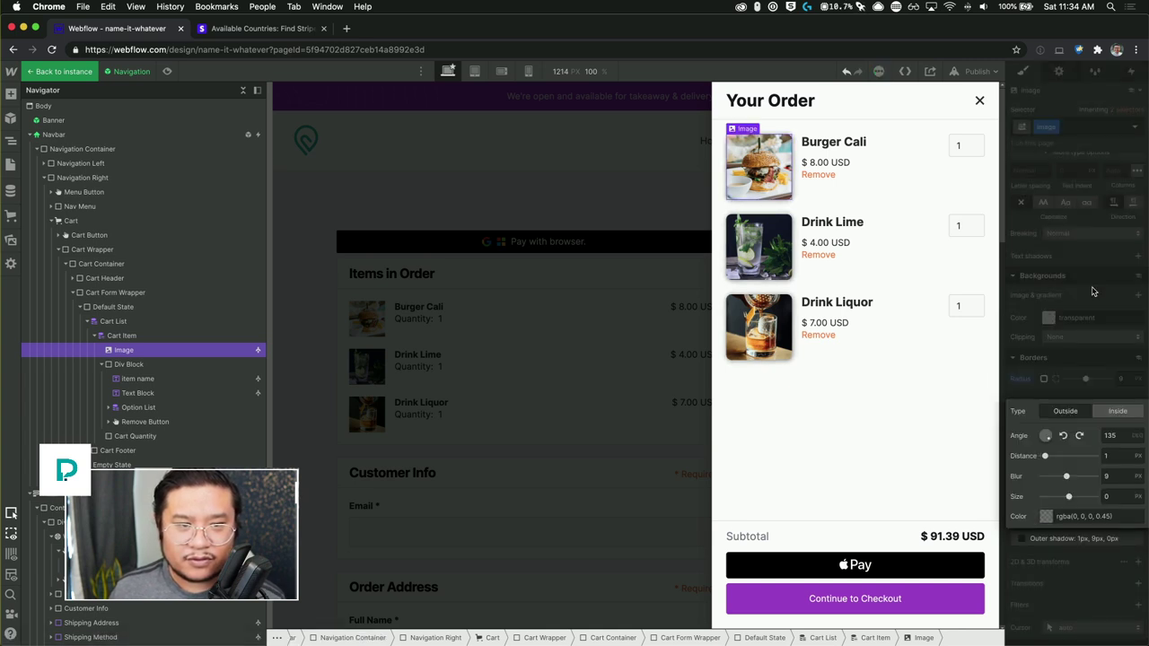
click(1096, 356)
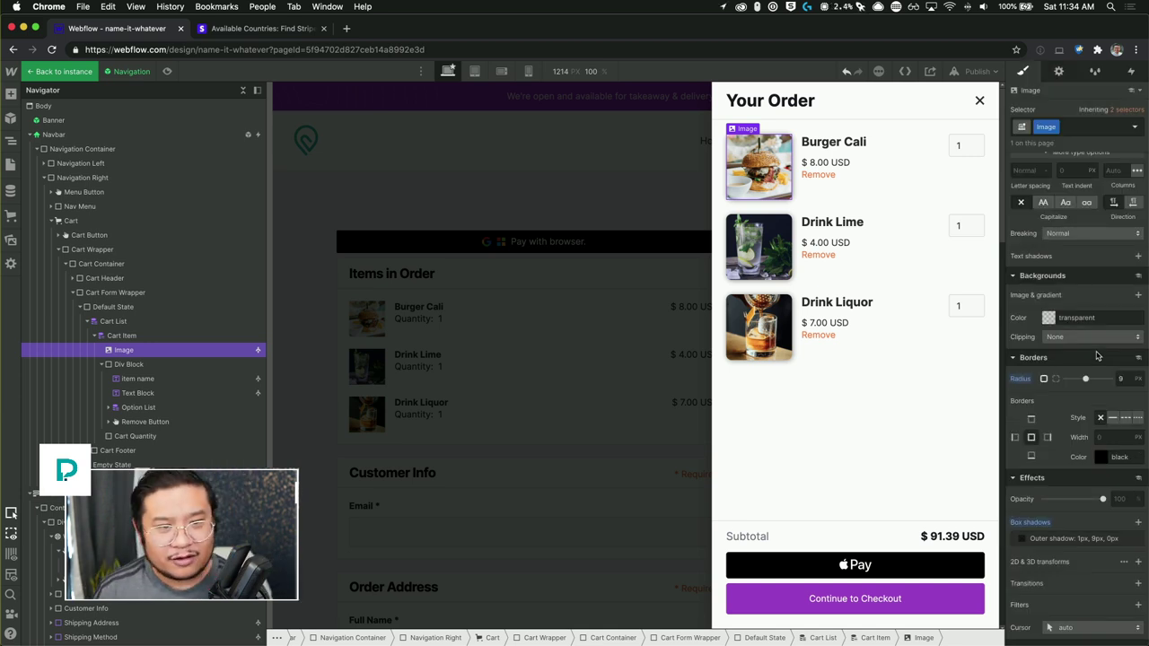
Step: Examine the base Checkout Button class styles behind the cart's Continue to Checkout button
click(952, 593)
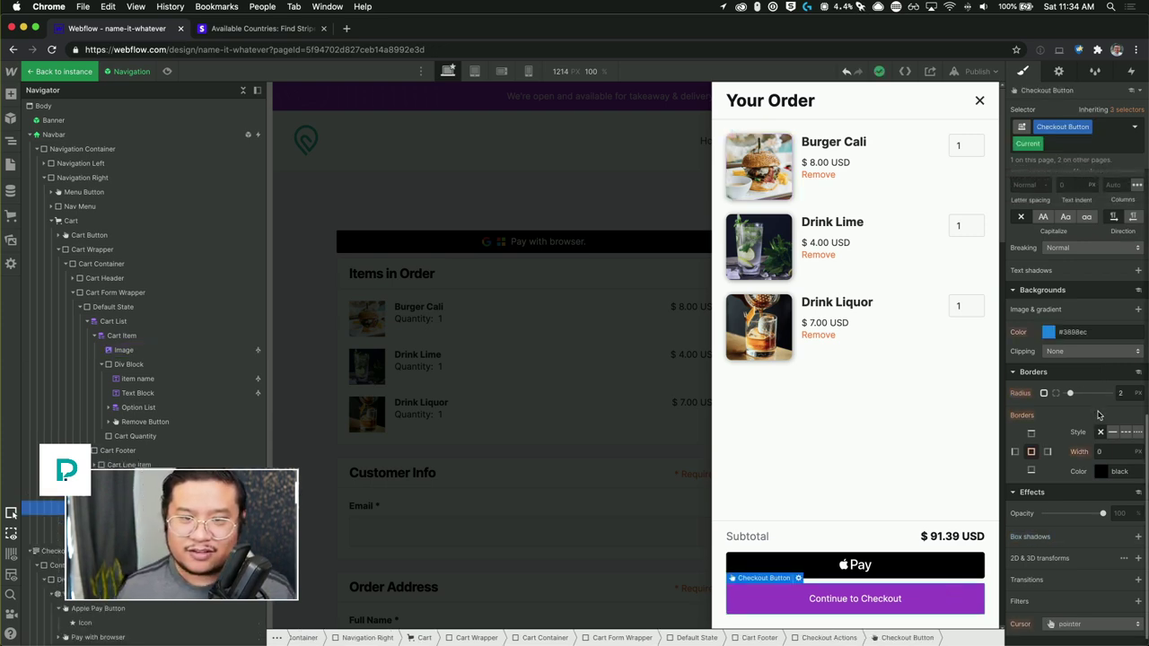
scroll(1098, 416, down, 5)
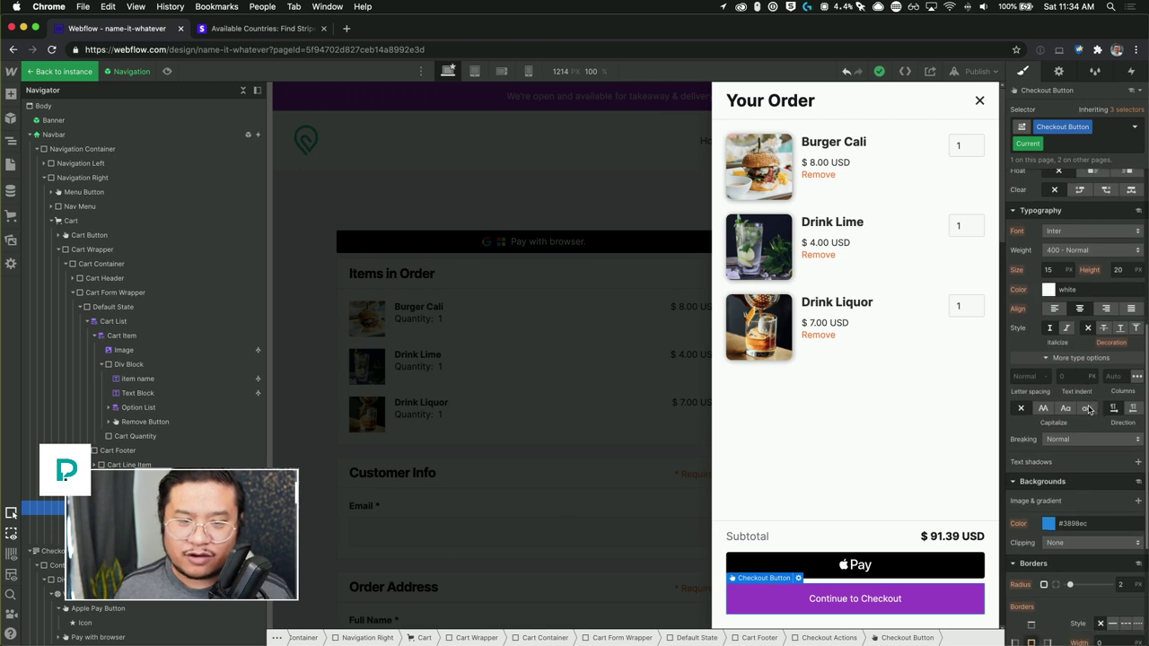
click(1134, 128)
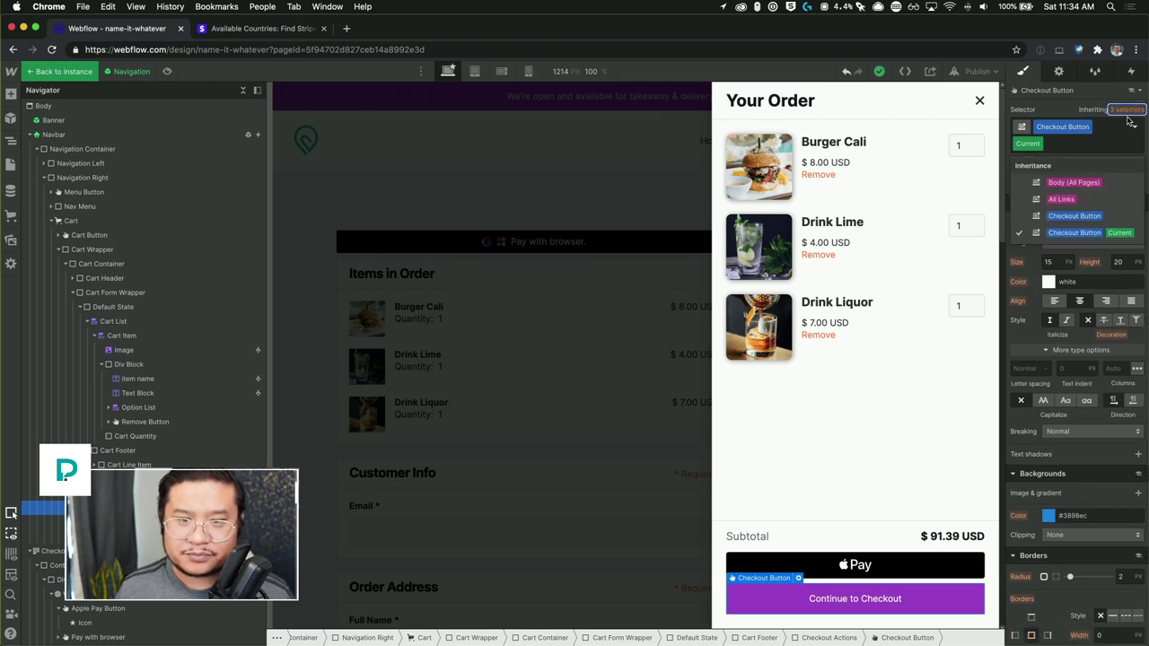
click(1067, 216)
scroll(1077, 519, down, 5)
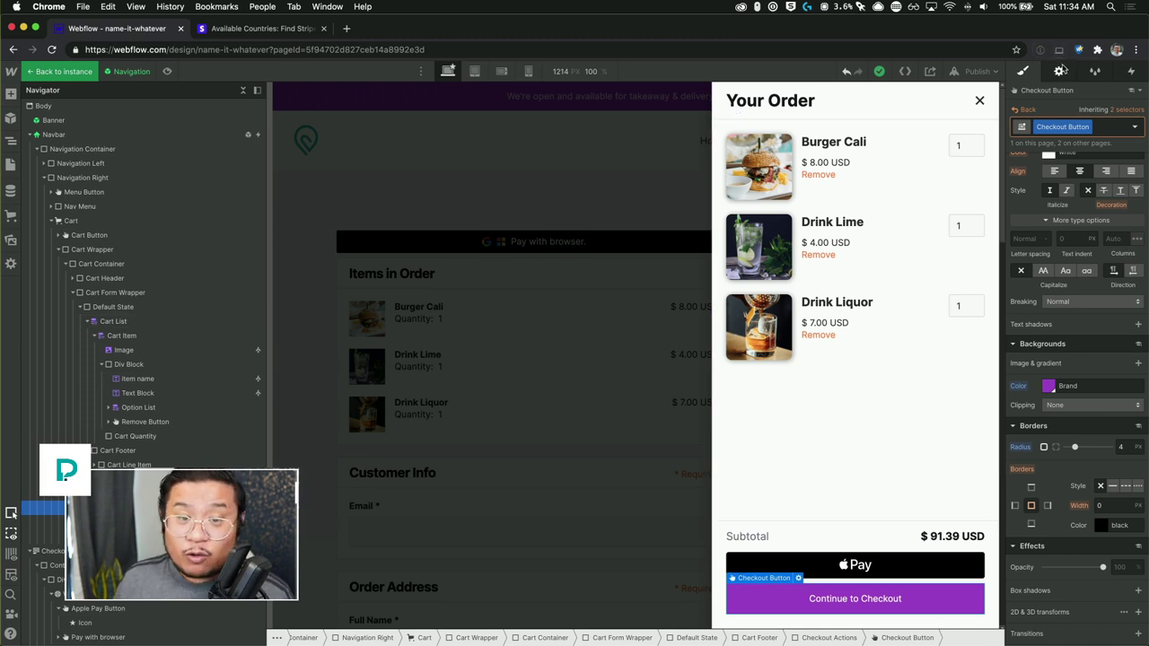
Step: Preview the cart as a modal, left sidebar and right sidebar, set its type to dropdown, and close the cart
click(1059, 71)
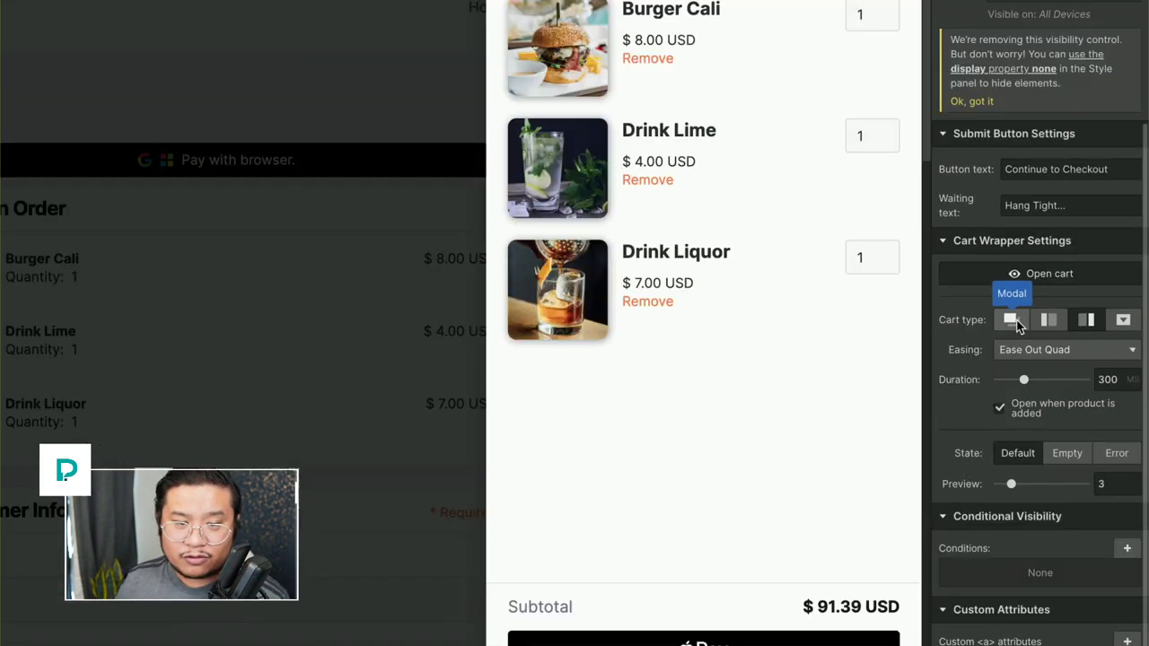
click(1014, 323)
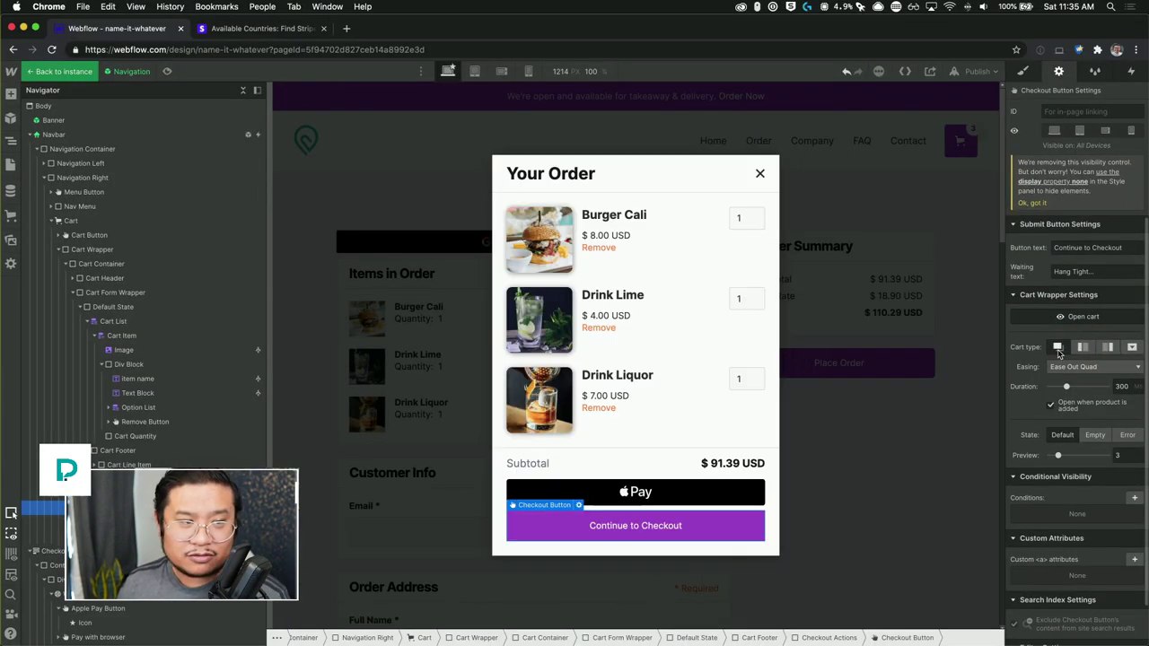
click(1082, 349)
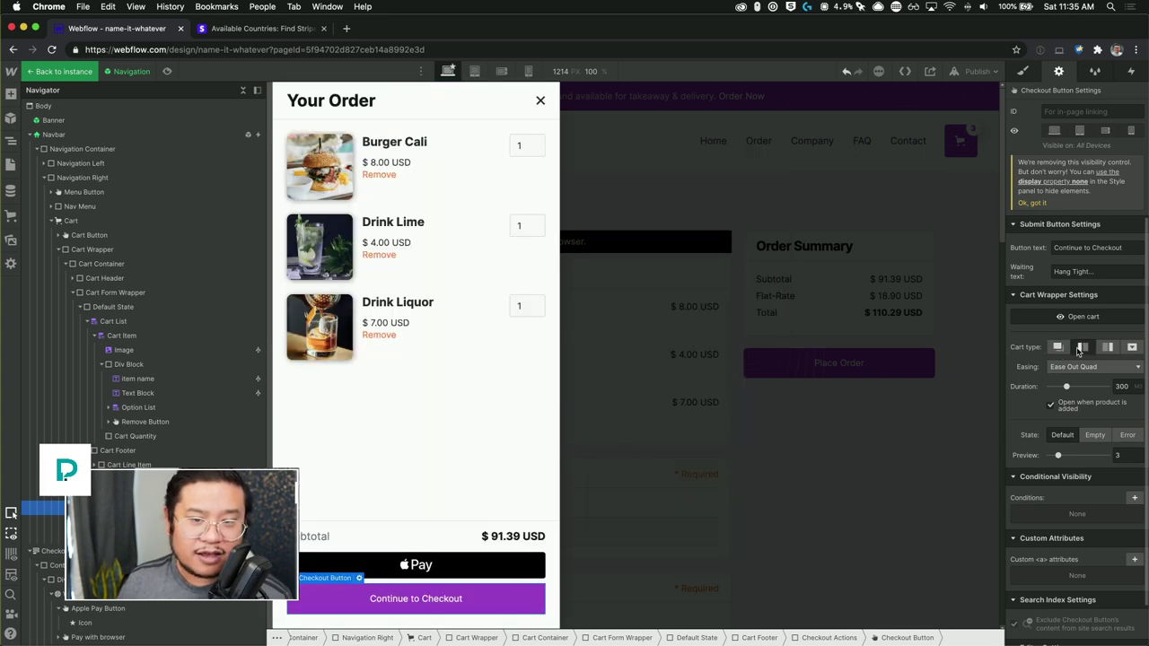
click(1110, 347)
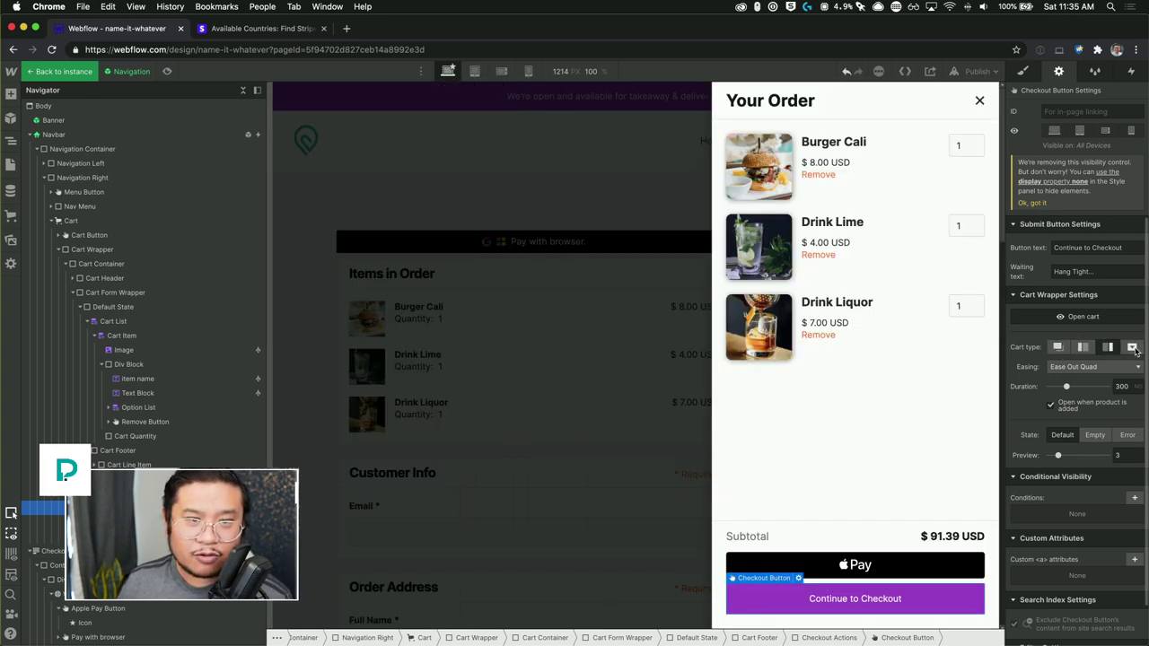
click(1132, 347)
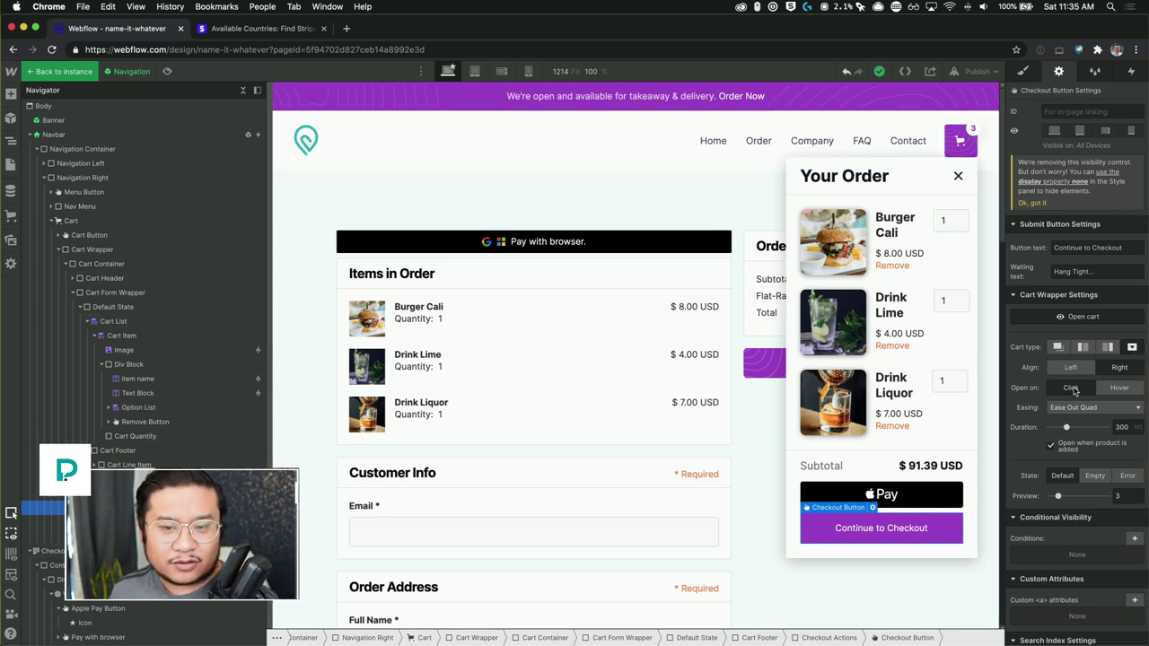
click(1083, 319)
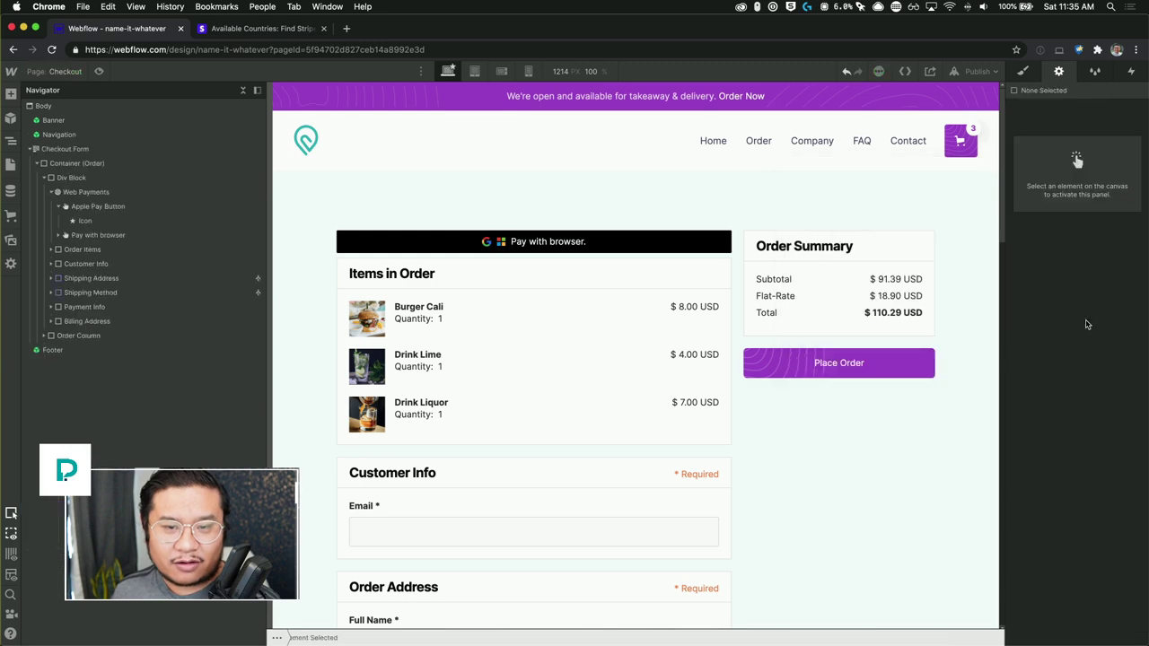
Step: Select the Cart Button inside the navigation component and set its minimum width to 100 px
double_click(974, 151)
click(973, 151)
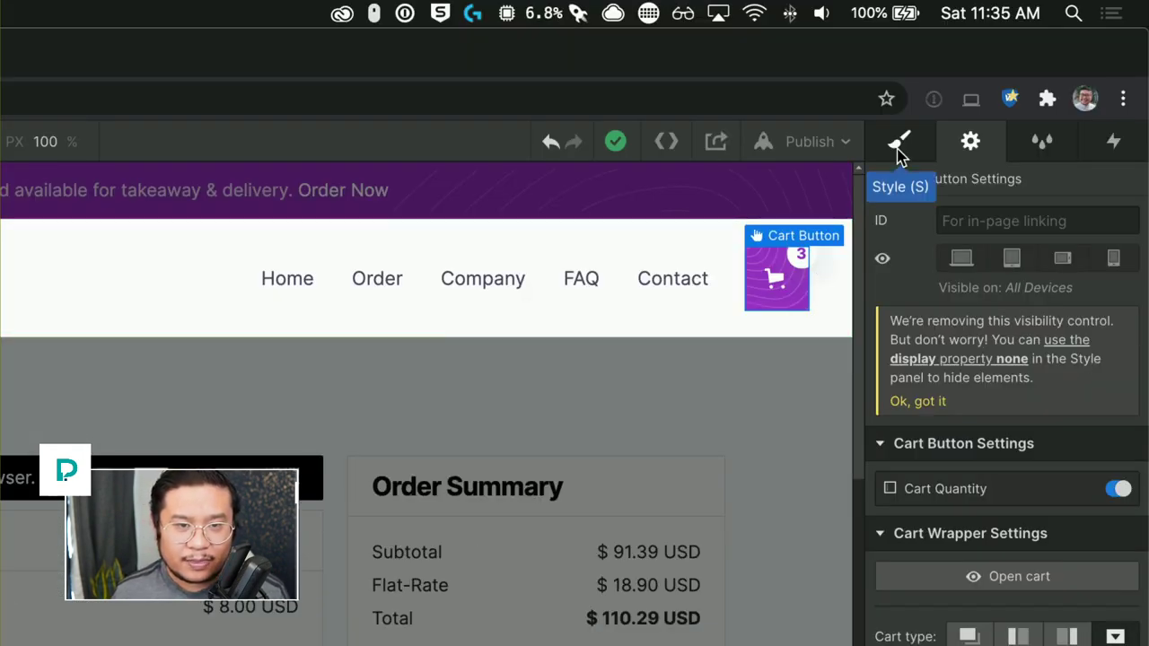
click(899, 143)
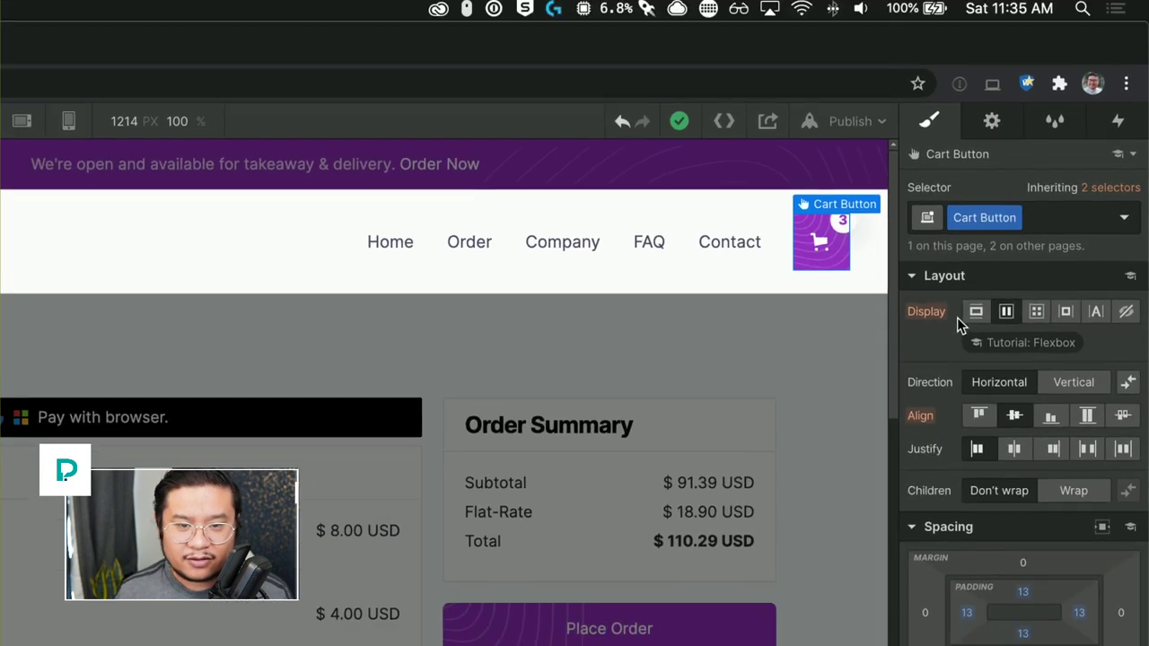
scroll(1001, 457, down, 1)
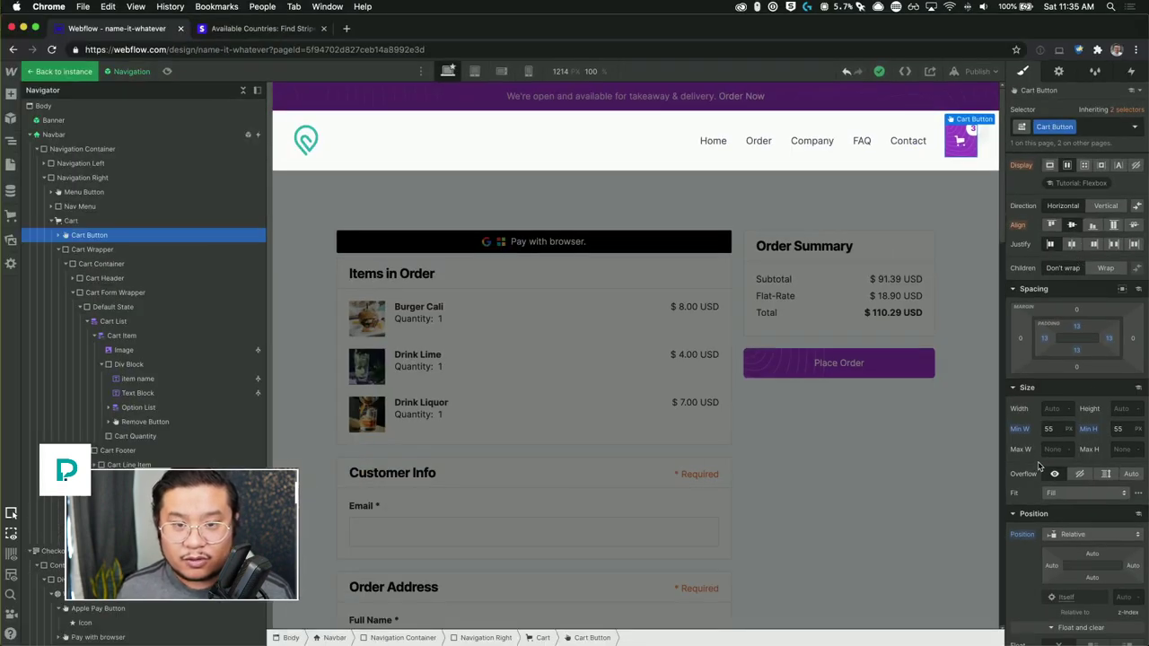
click(1057, 428)
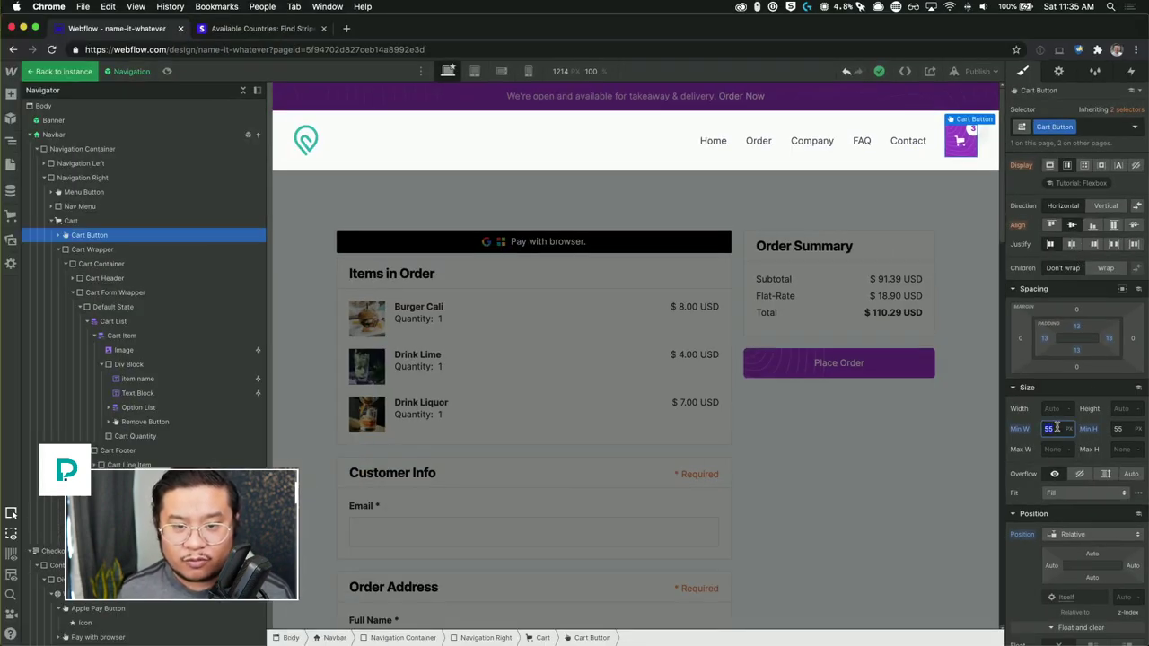
key(Up)
key(Up)
key(Up)
key(Up)
key(Up)
key(Up)
key(Up)
key(Up)
key(Up)
key(Up)
key(Up)
key(Up)
key(Up)
key(Up)
key(Up)
key(Up)
key(Up)
key(Up)
key(Up)
key(Up)
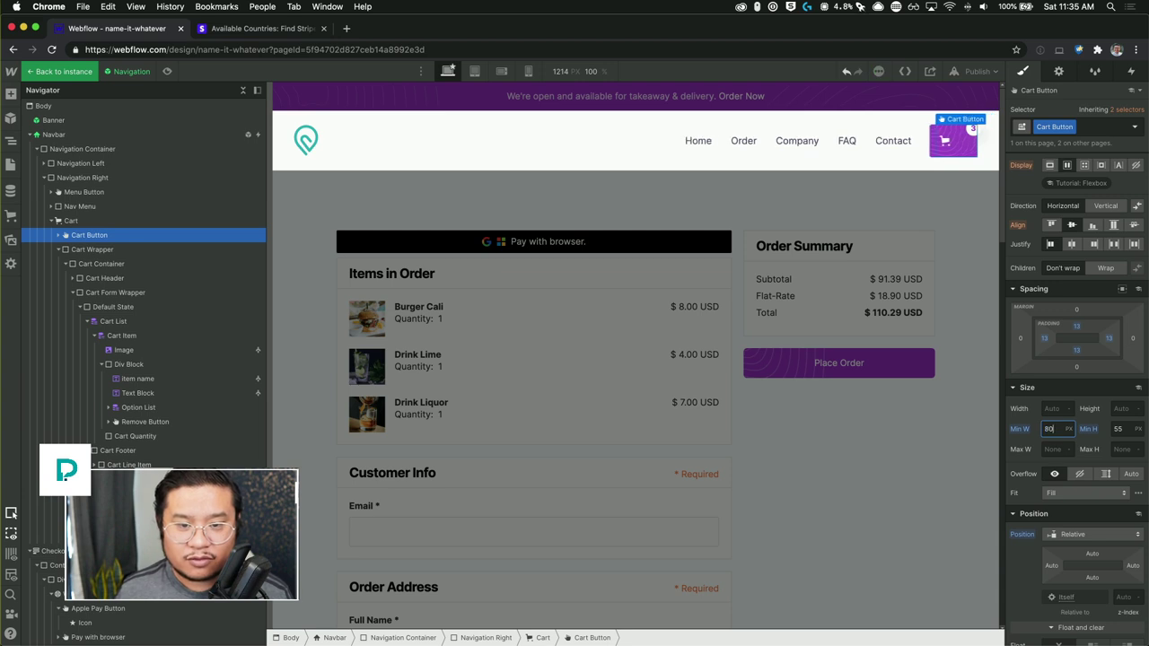
key(shift+Up)
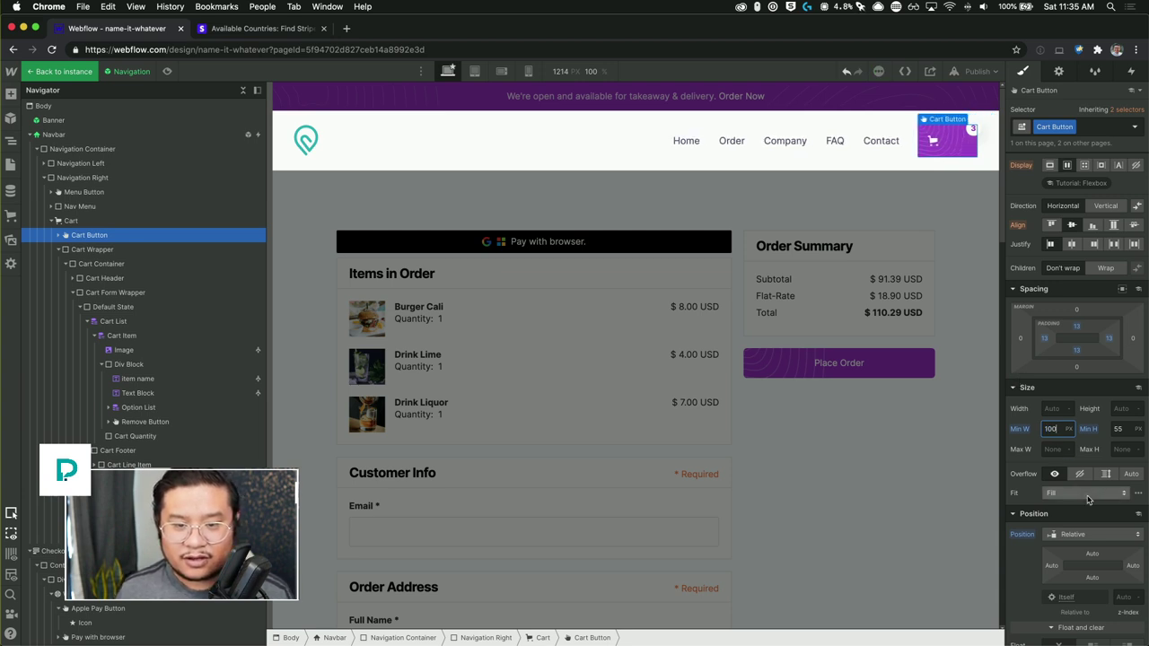
Step: Try centred text alignment on the cart button and undo the last minimum width increase
scroll(1083, 505, down, 1)
scroll(1083, 506, down, 4)
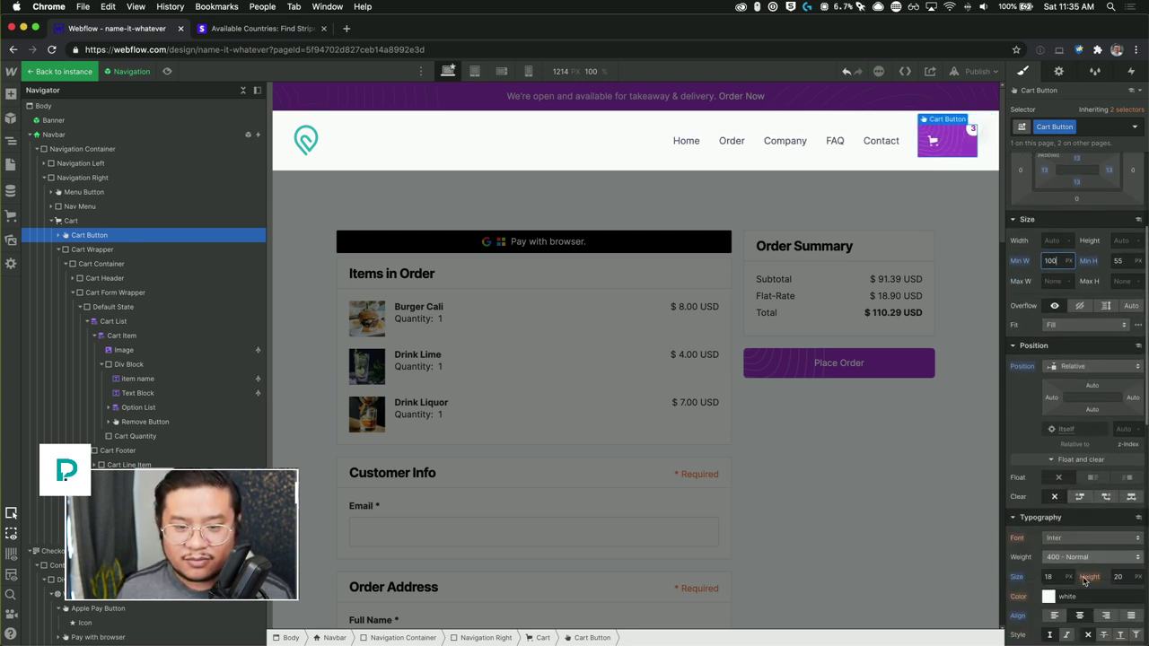
click(1080, 619)
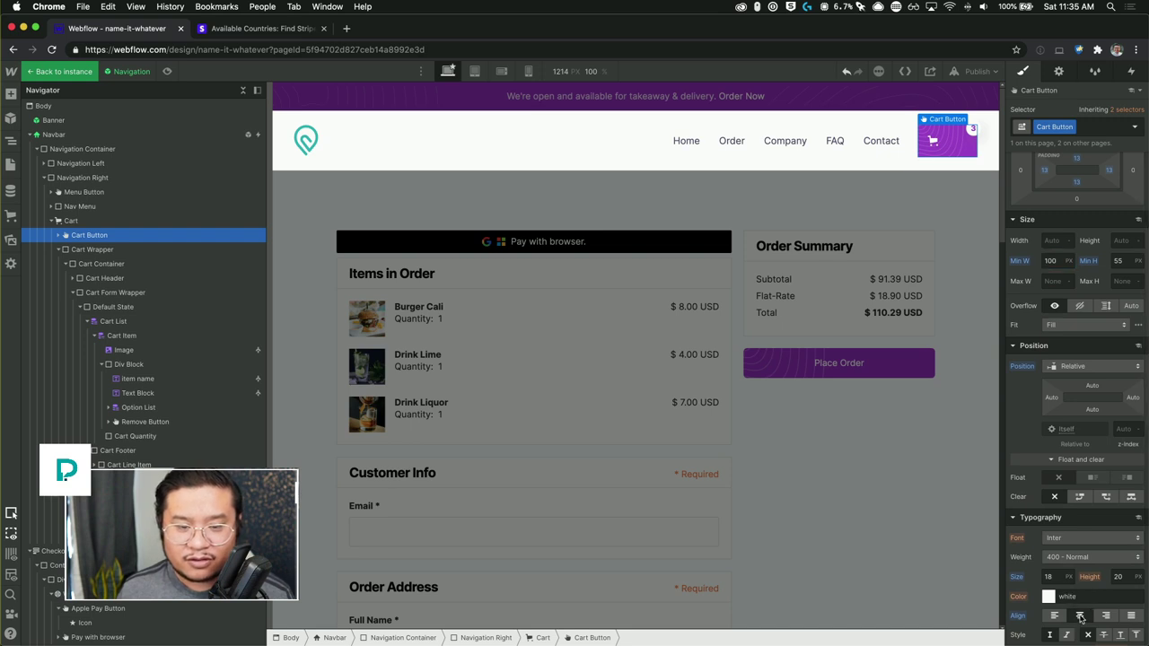
key(super+z)
Step: Try a font size of 40 px on the cart button
click(1060, 577)
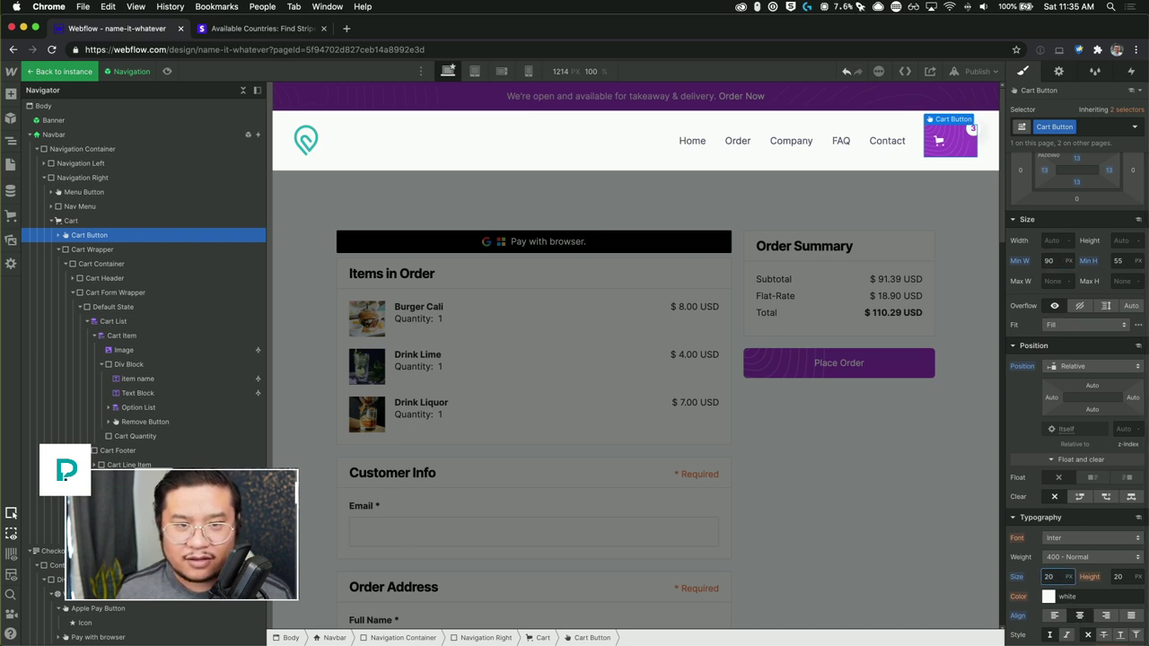
text(40)
key(BackSpace)
key(BackSpace)
text(15)
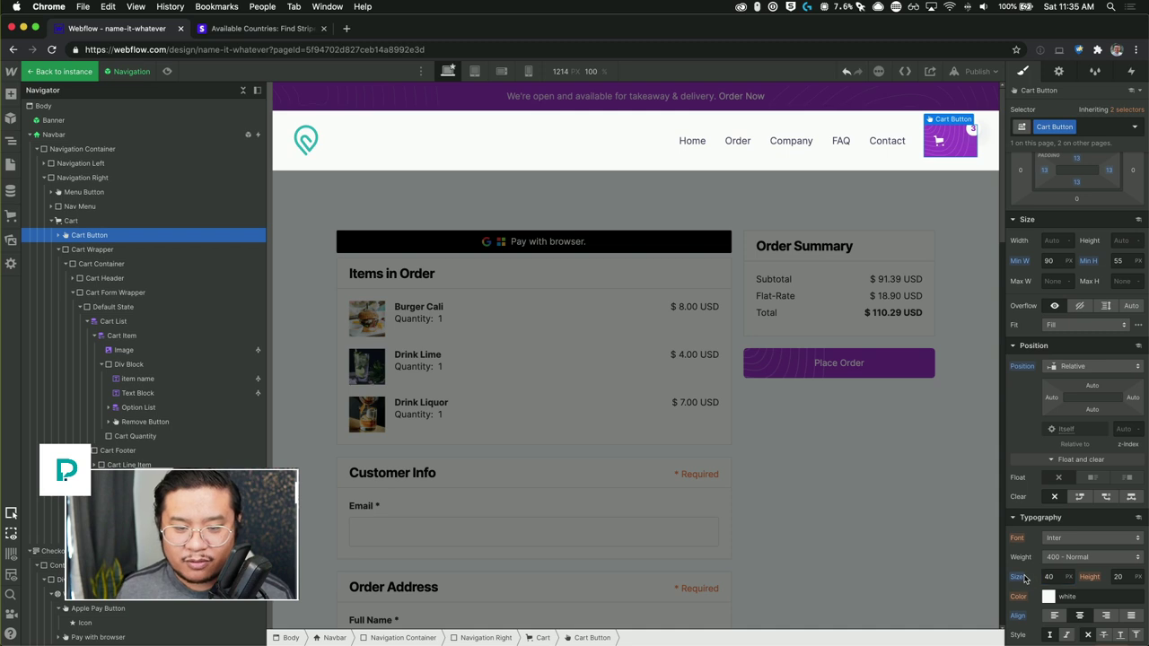
Step: Try a font size of 20 px on the Cart Icon inside the cart button
click(939, 145)
click(1050, 457)
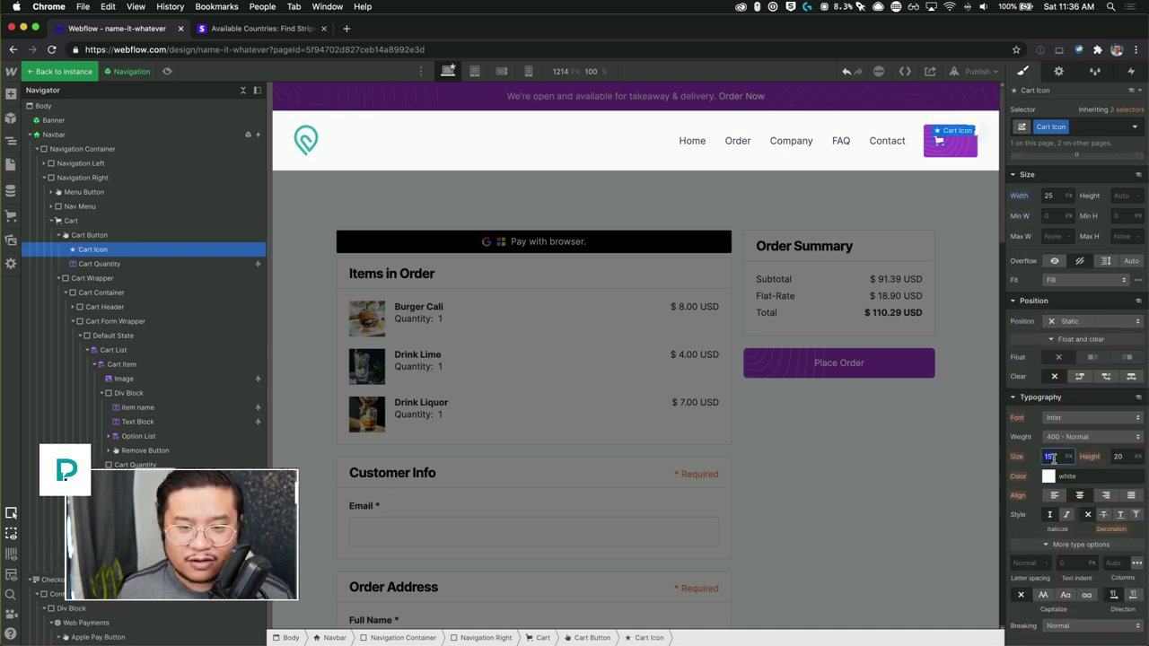
text(18)
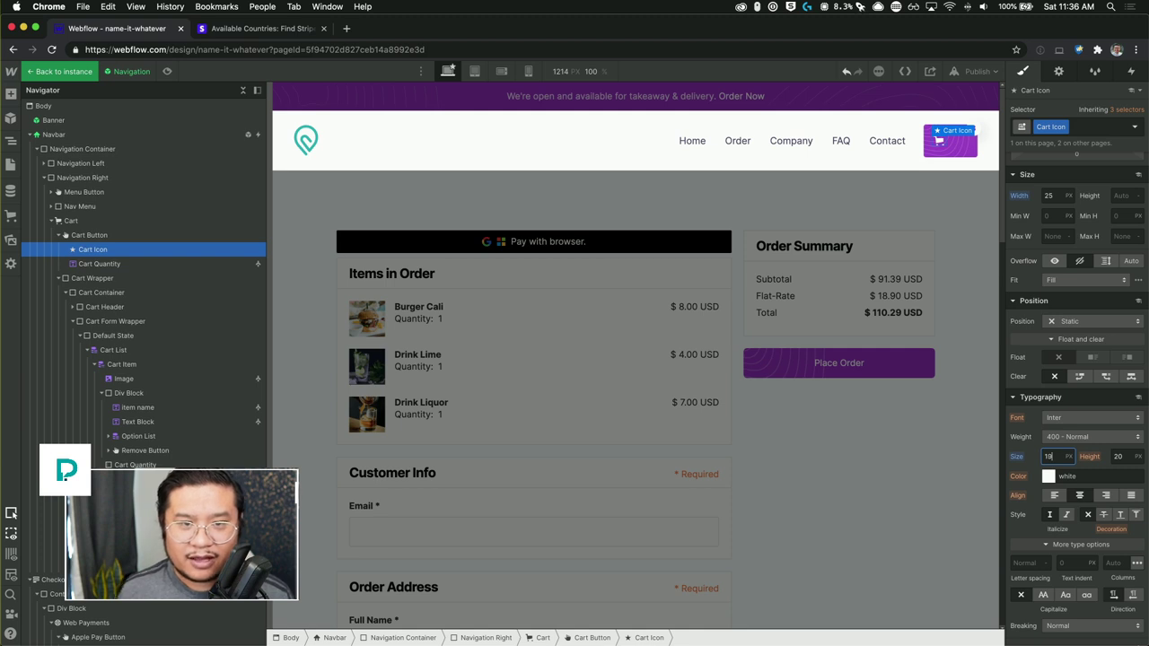
key(Up)
key(Up)
drag(1030, 457, 1005, 466)
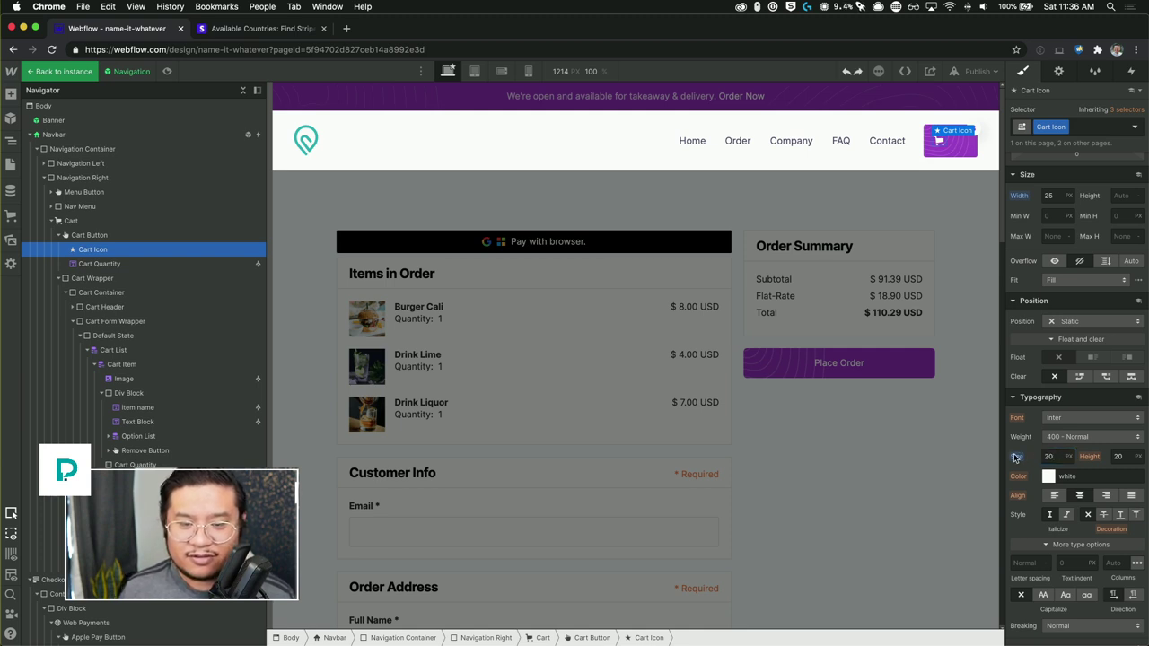
Step: Set the Cart Button's border radius to 9 px
click(90, 235)
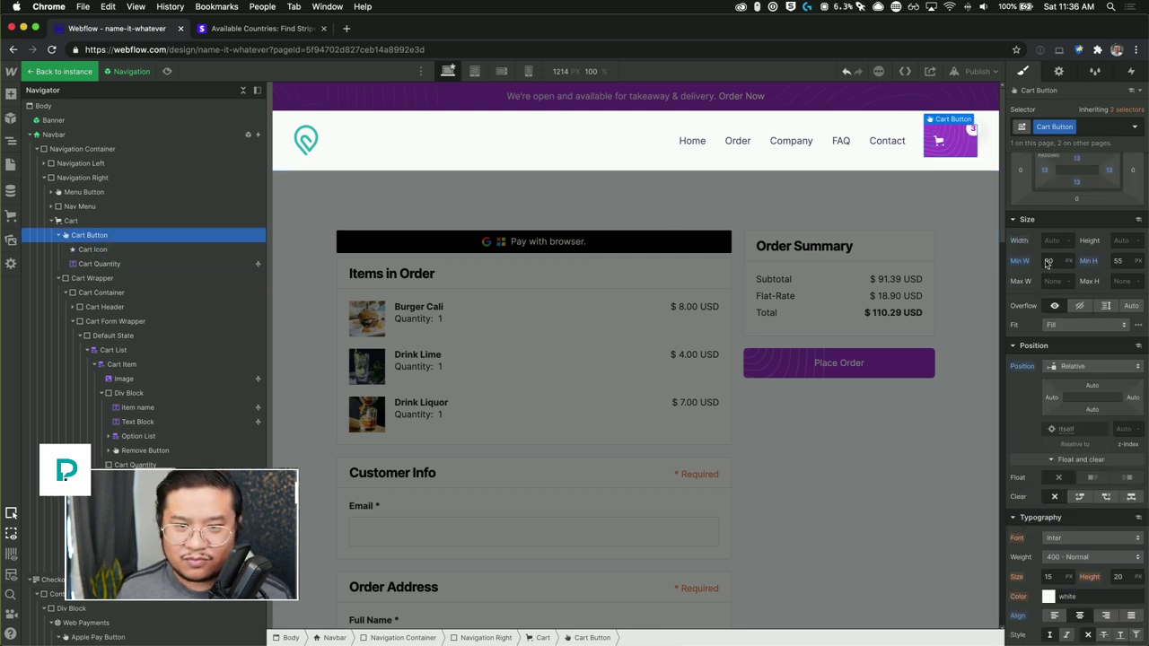
scroll(1083, 564, down, 8)
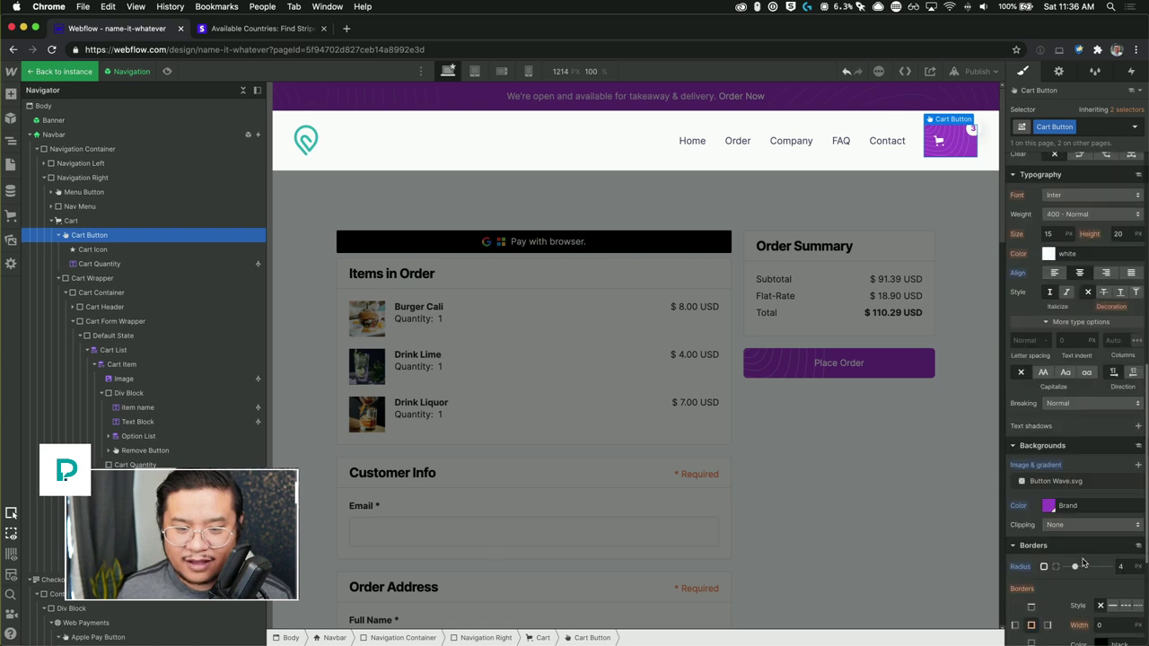
drag(1083, 558, 1087, 558)
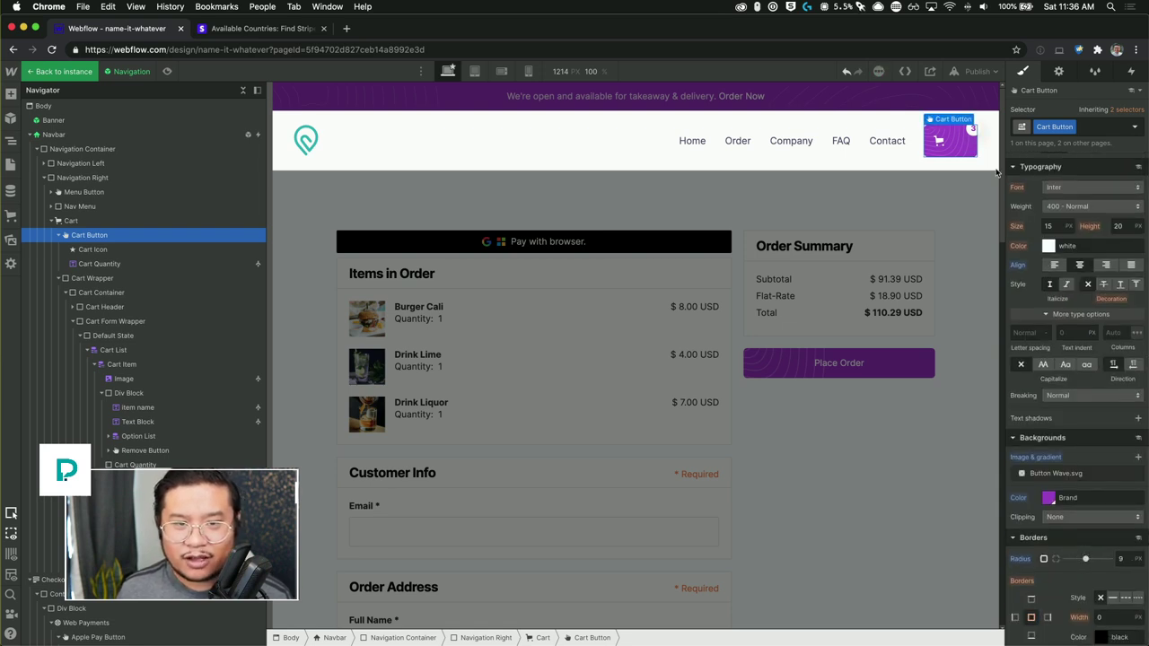
Step: Try the Coral and Slate Grey swatches on the Cart Icon and set its colour to Alice Blue
click(940, 142)
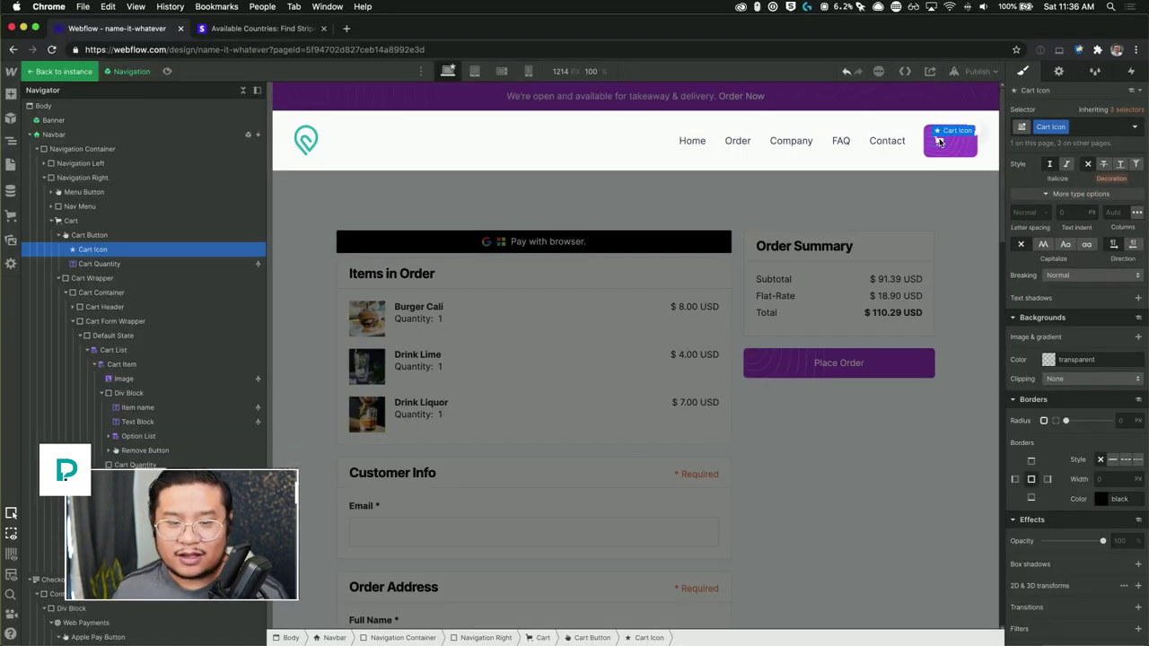
scroll(1043, 217, up, 5)
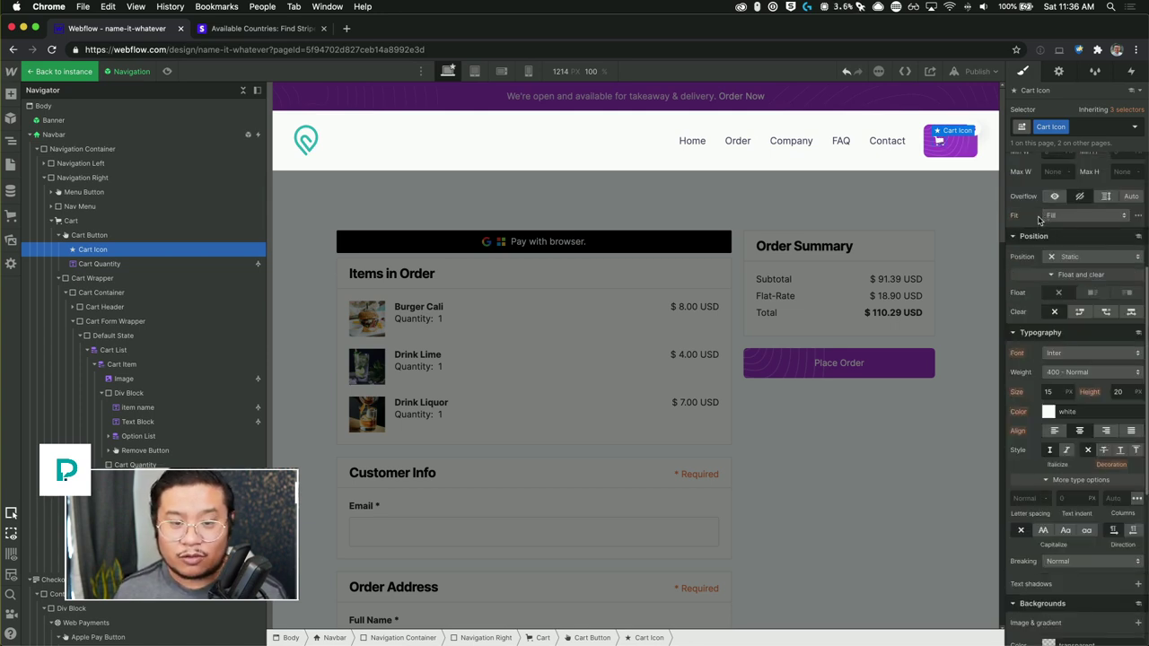
click(1049, 411)
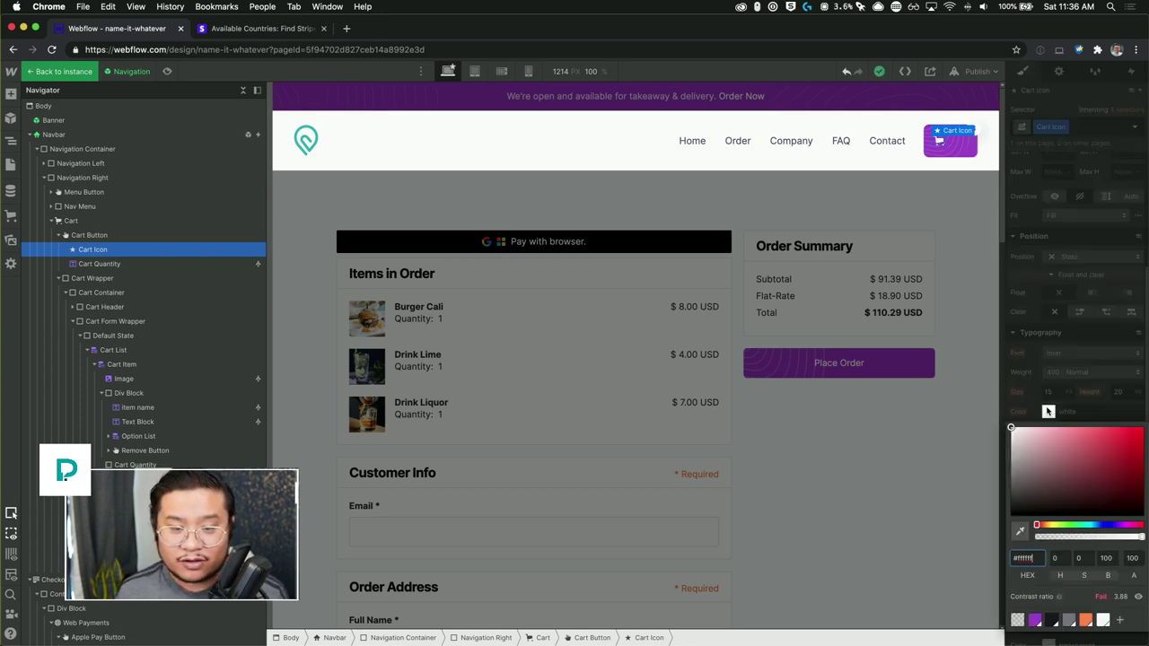
click(1084, 620)
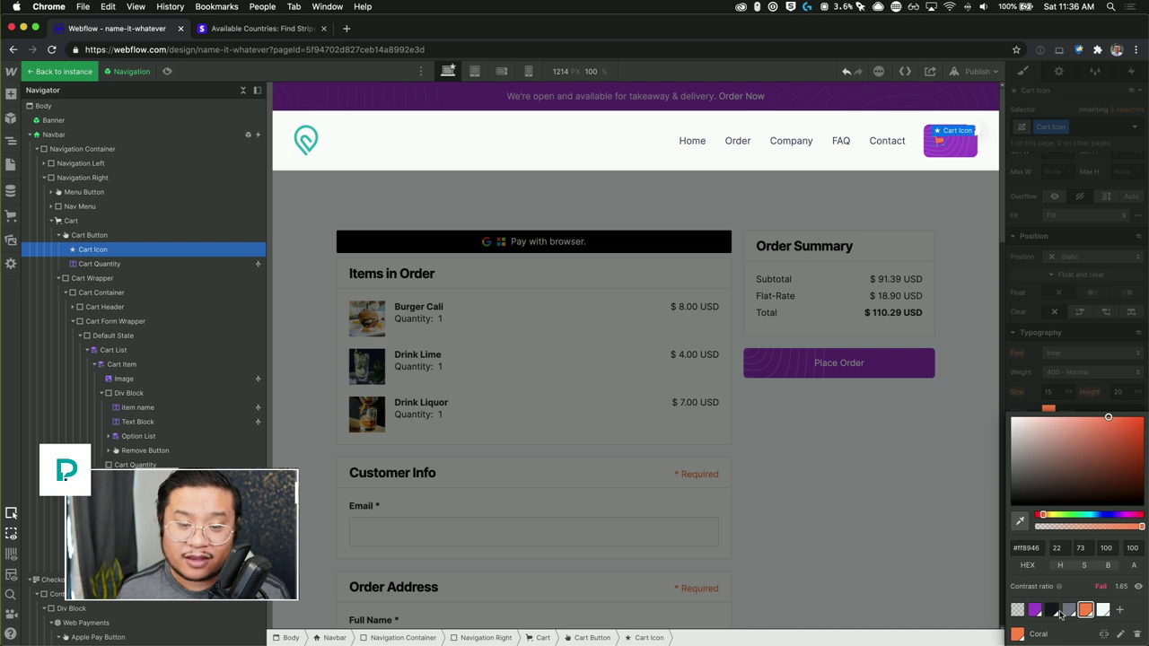
click(1050, 612)
click(1068, 611)
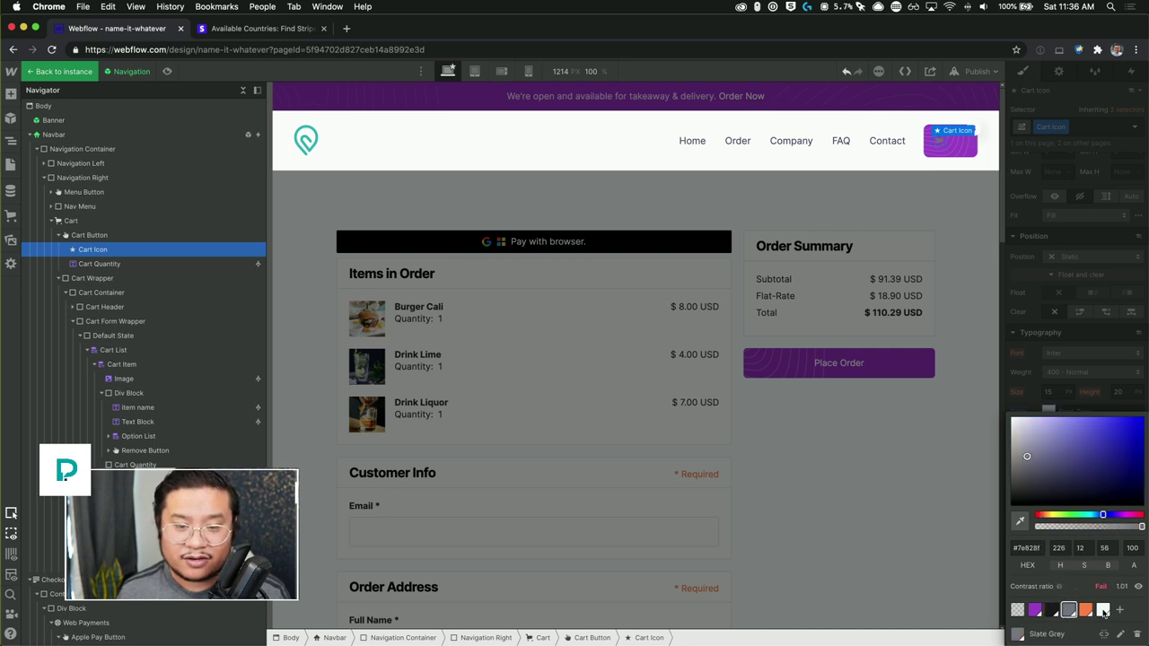
click(1103, 610)
click(1062, 310)
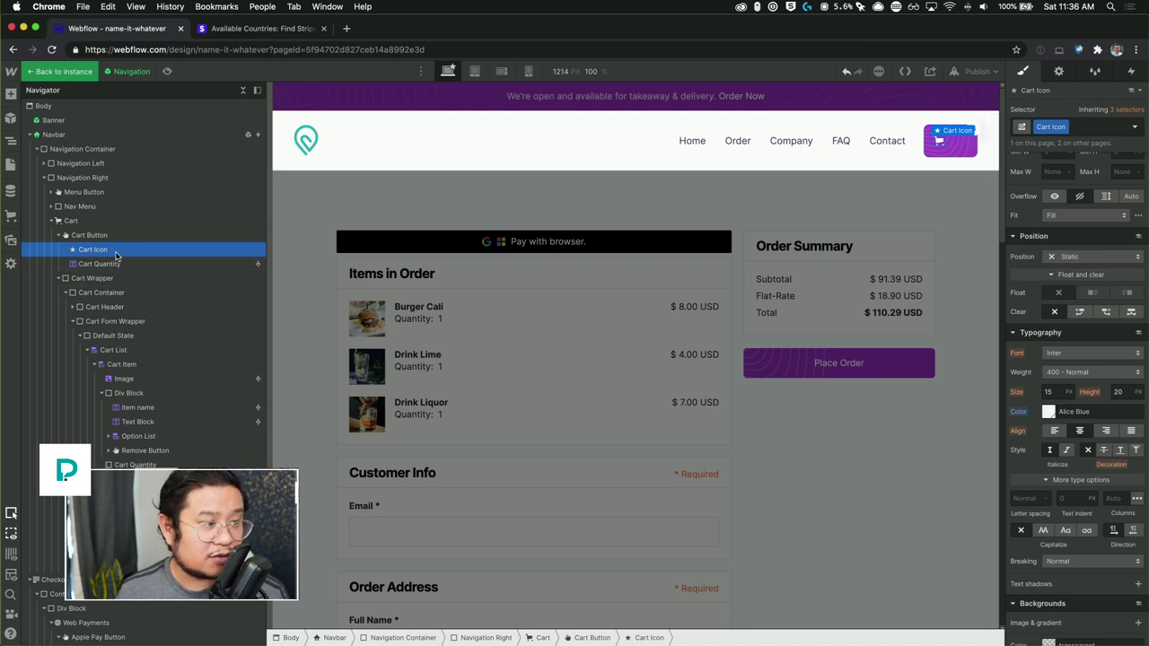
Step: Add a text block inside the Cart Button and change its text to "Cart"
click(89, 236)
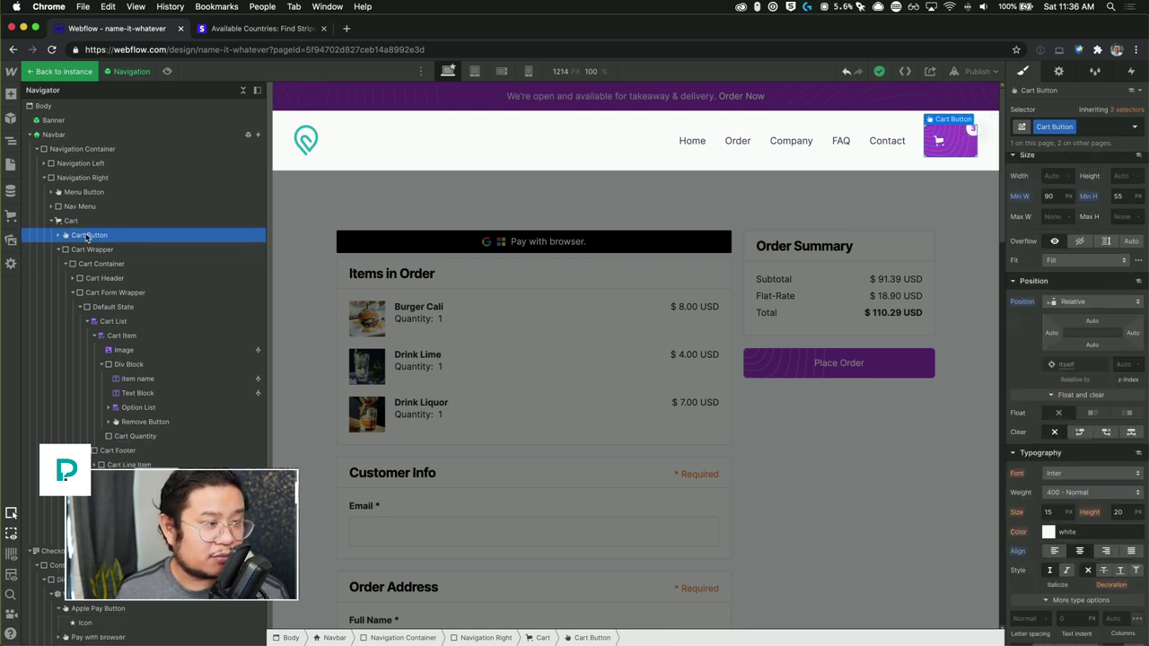
click(58, 236)
key(super+e)
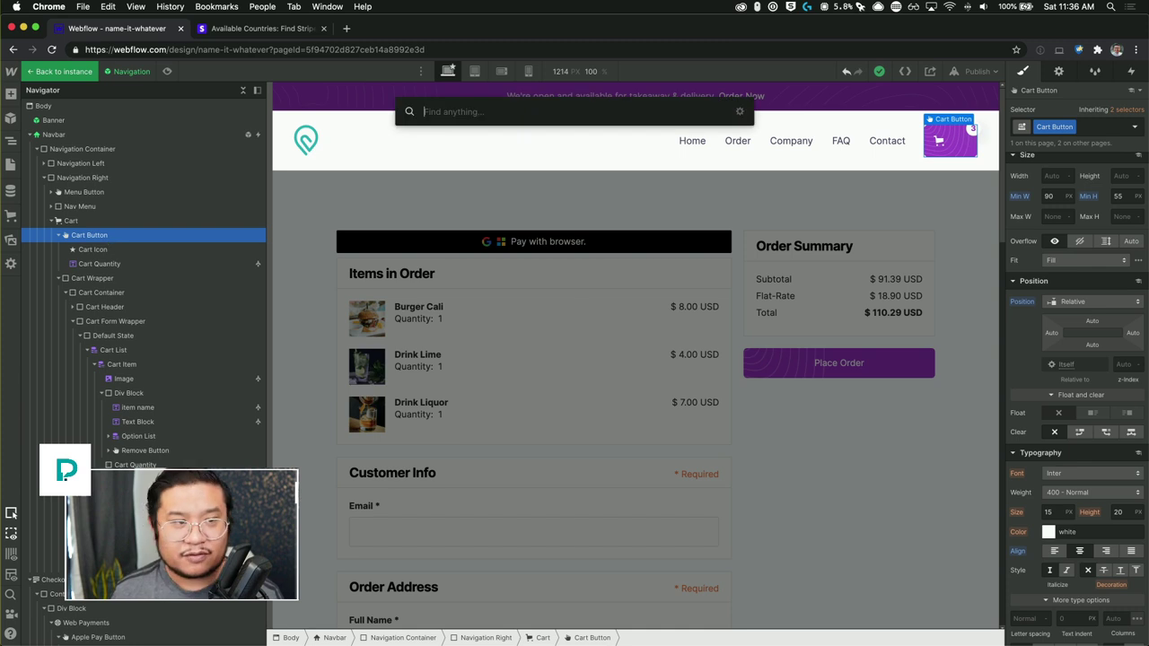
text(text)
key(Down)
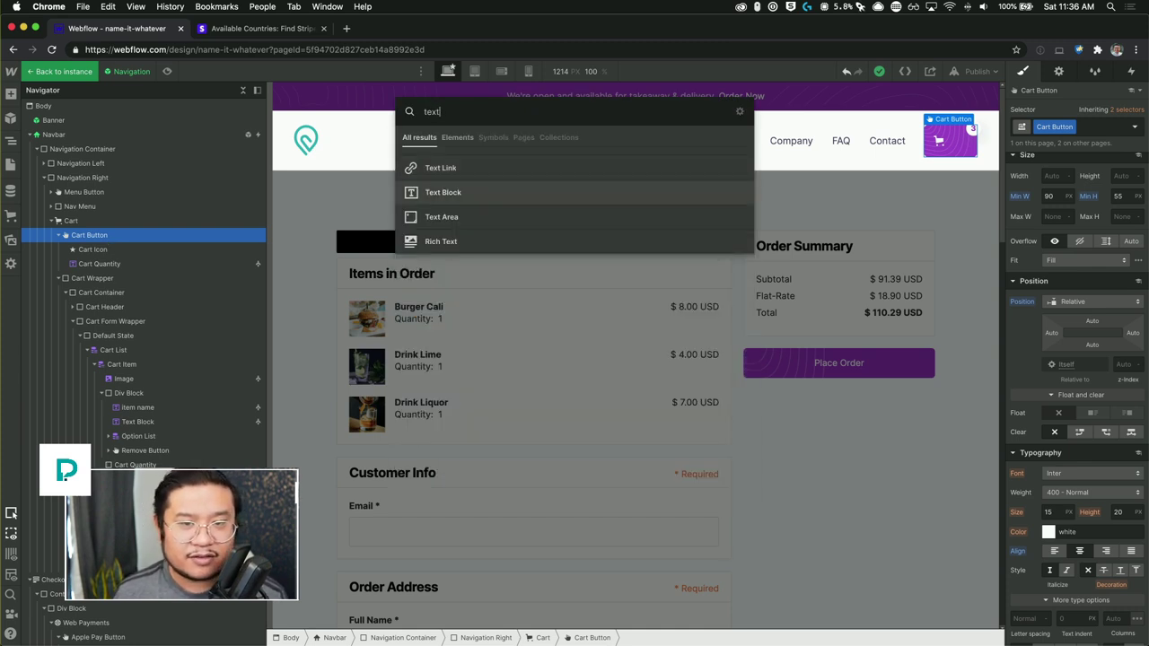
key(Return)
click(940, 158)
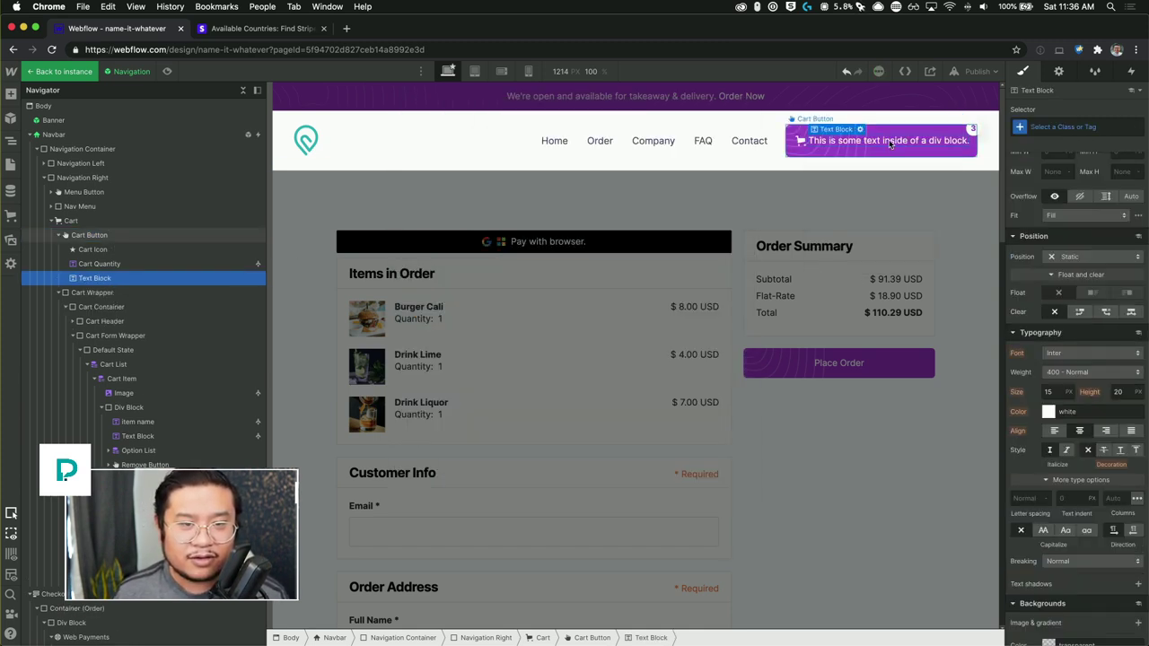
double_click(886, 140)
text(Cart)
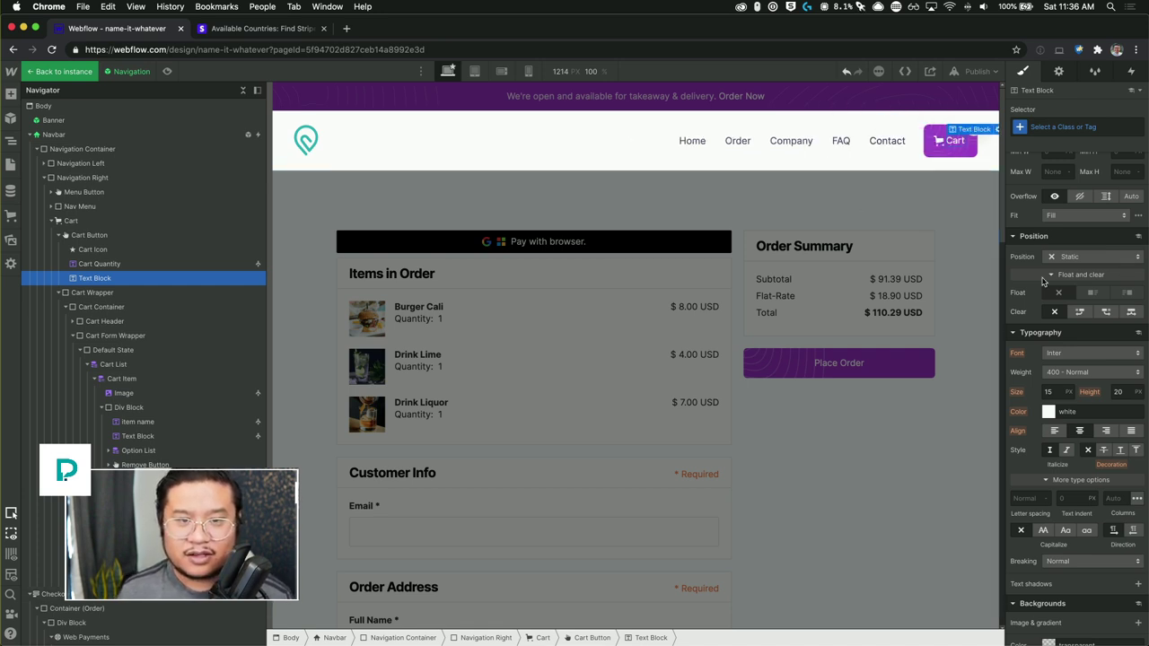
Step: Add a small left margin to the "Cart" text block and leave the navigation component
scroll(1041, 314, up, 5)
drag(1019, 315, 1019, 314)
click(993, 155)
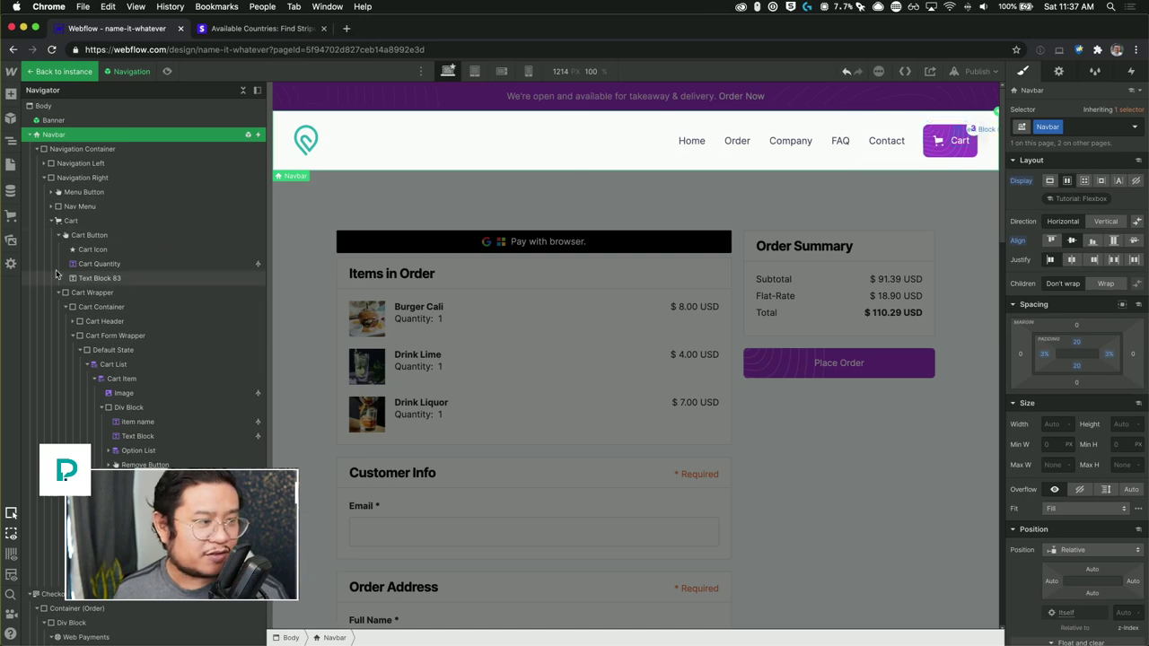
click(93, 277)
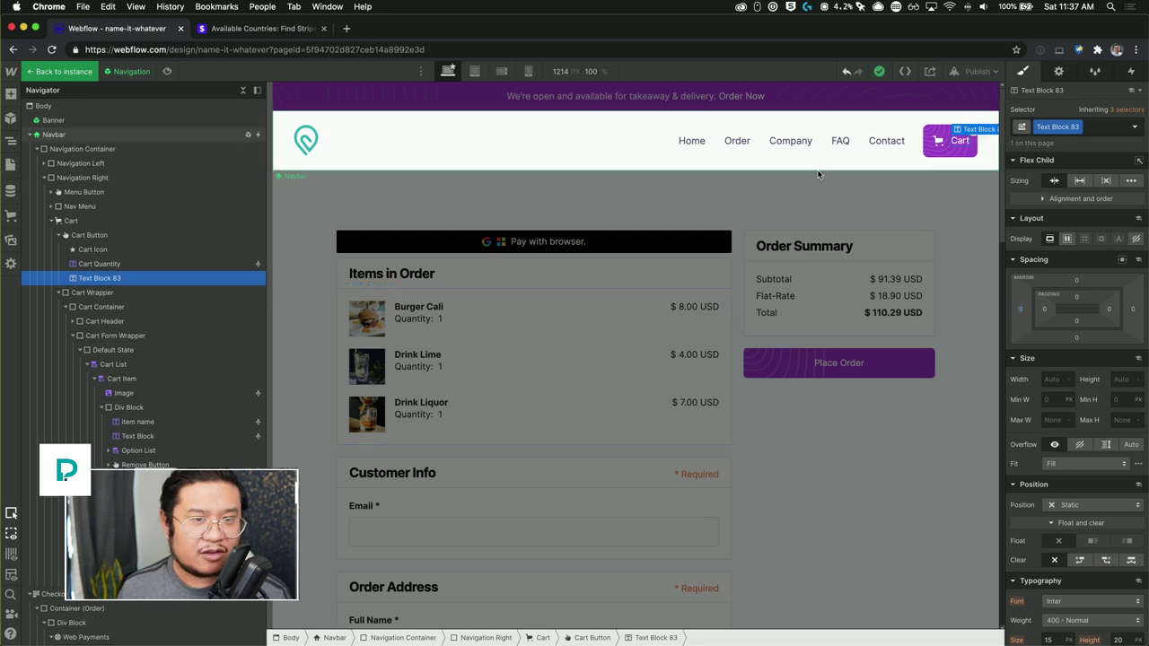
click(882, 184)
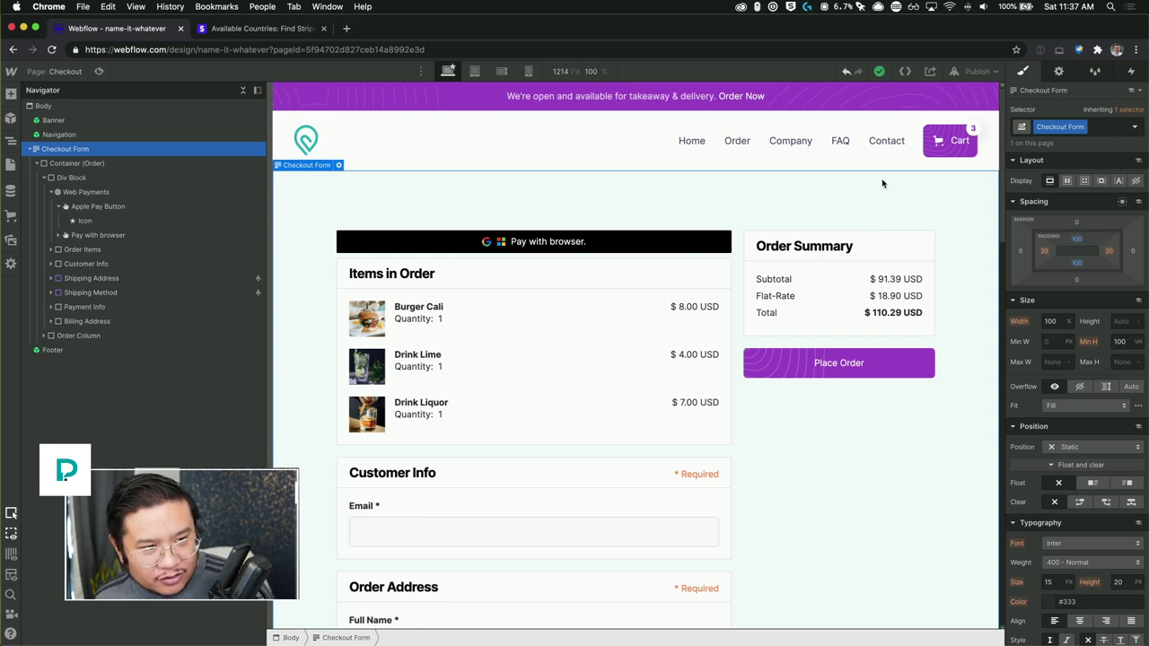
Step: Preview the checkout's web payment button as Apple Pay and as Pay with browser, leaving it on Apple Pay
click(600, 243)
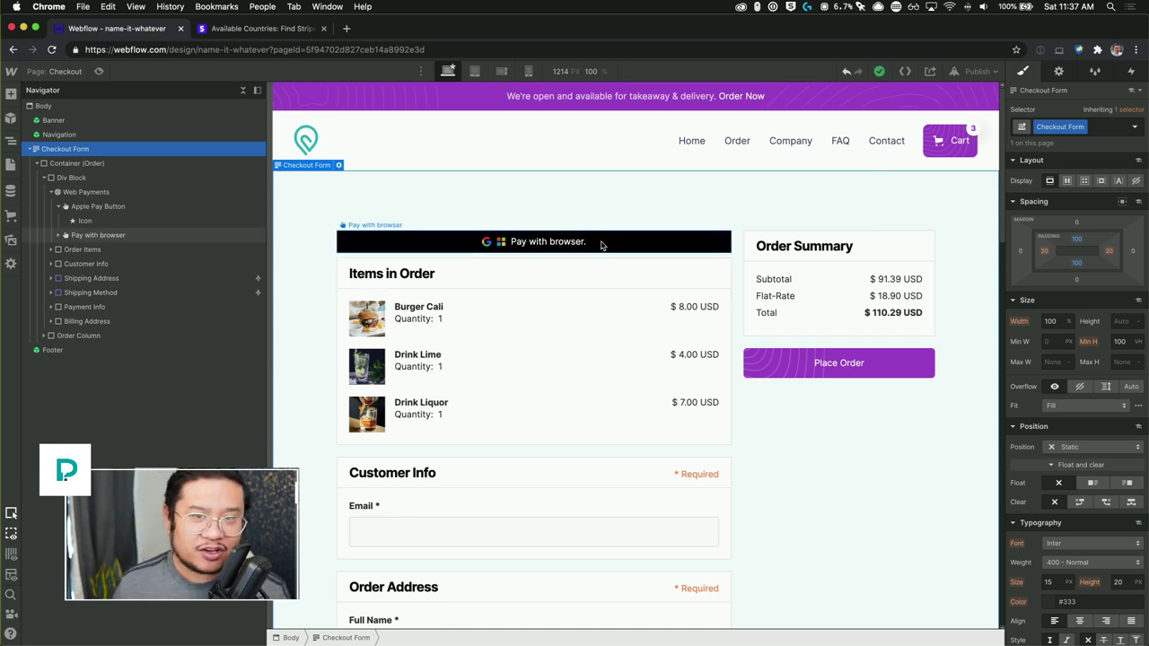
click(1059, 74)
click(1049, 286)
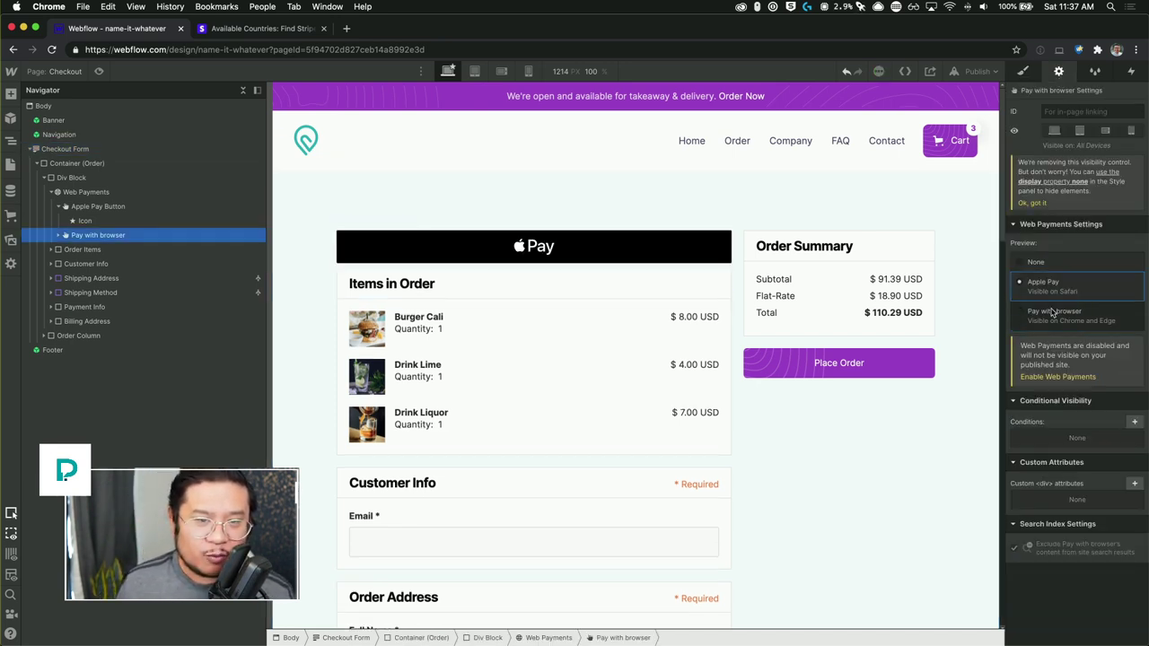
click(1053, 315)
click(1056, 287)
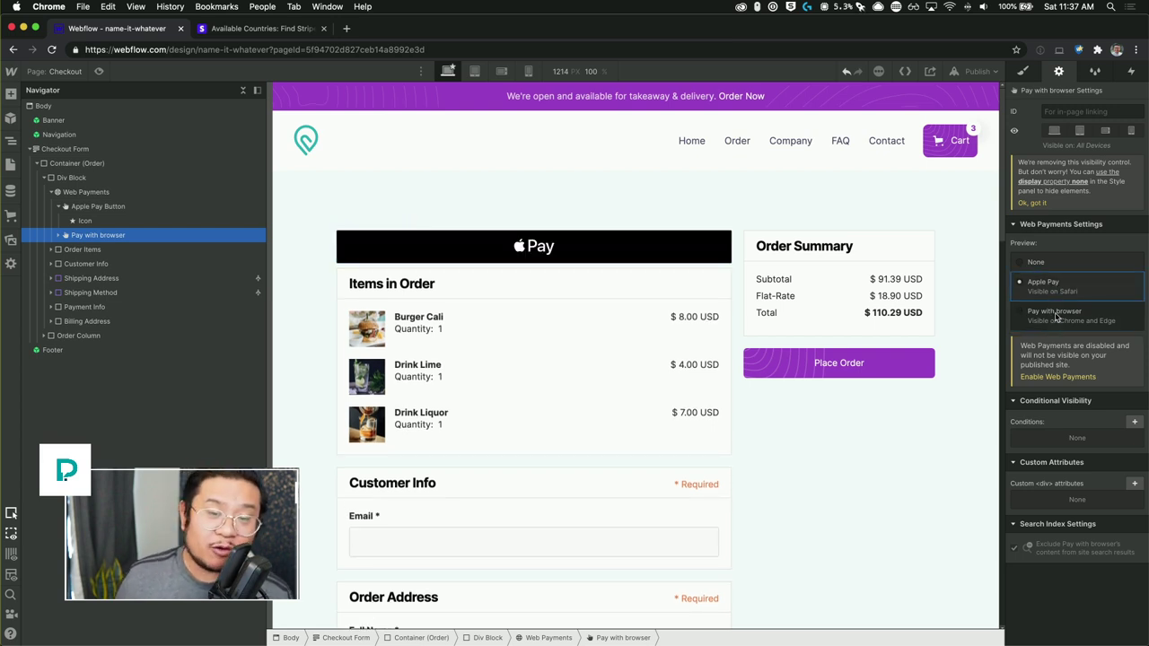
click(1055, 316)
click(1048, 287)
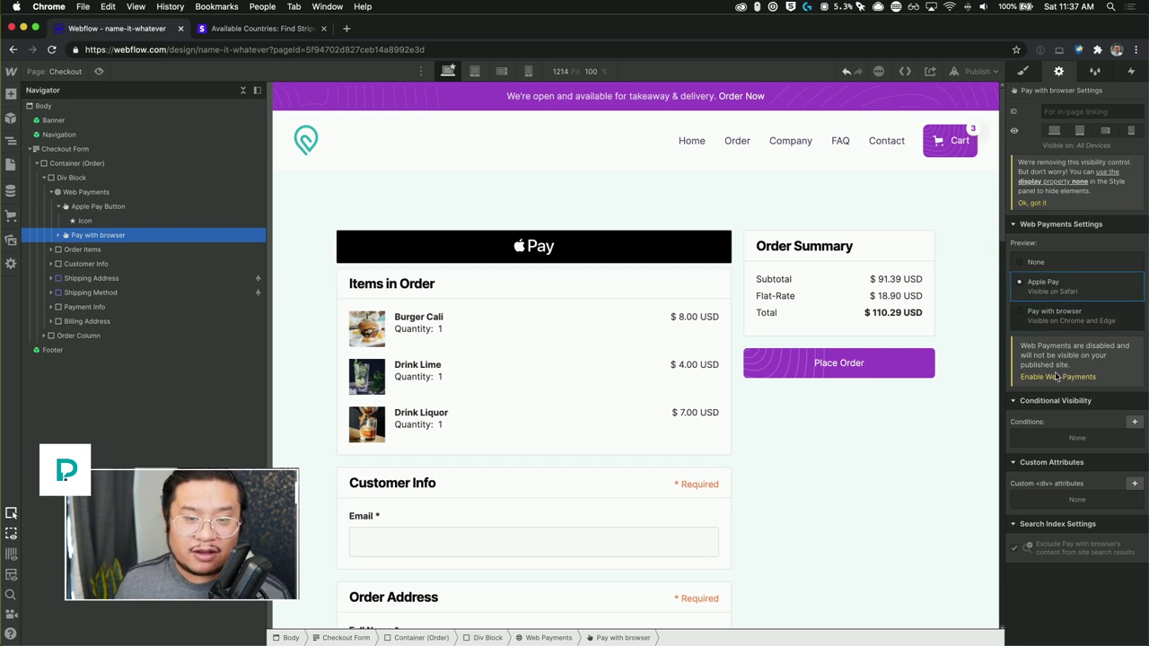
Step: Open the Checkout (PayPal) page and review its shipping, address, payment and order item sections
click(56, 72)
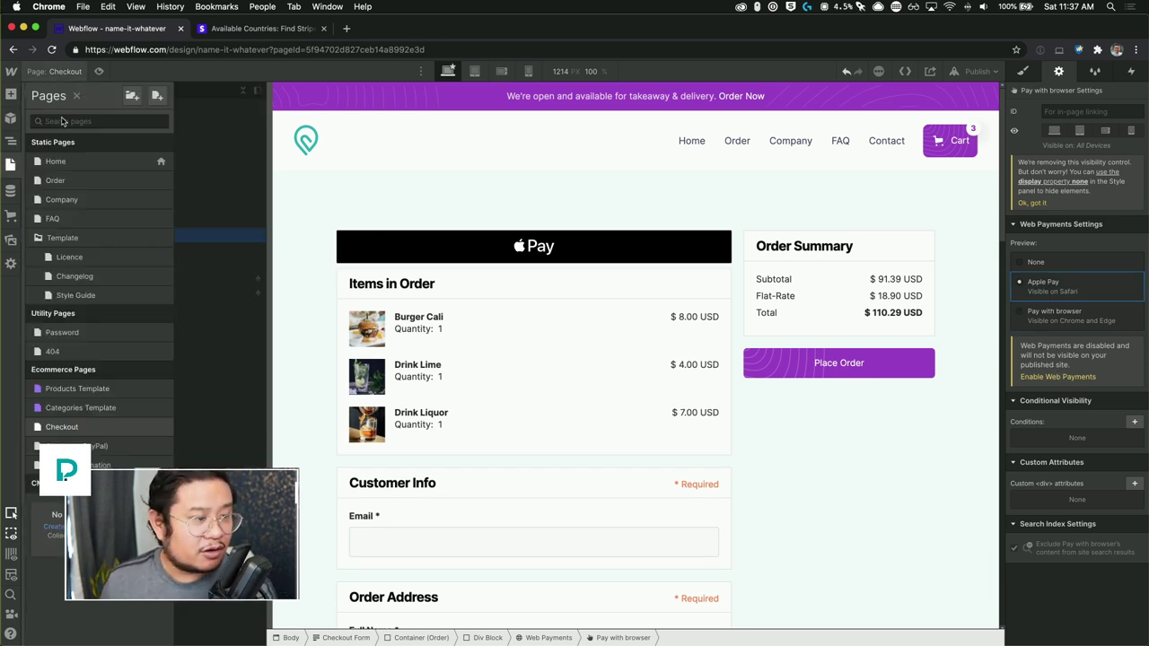
click(82, 446)
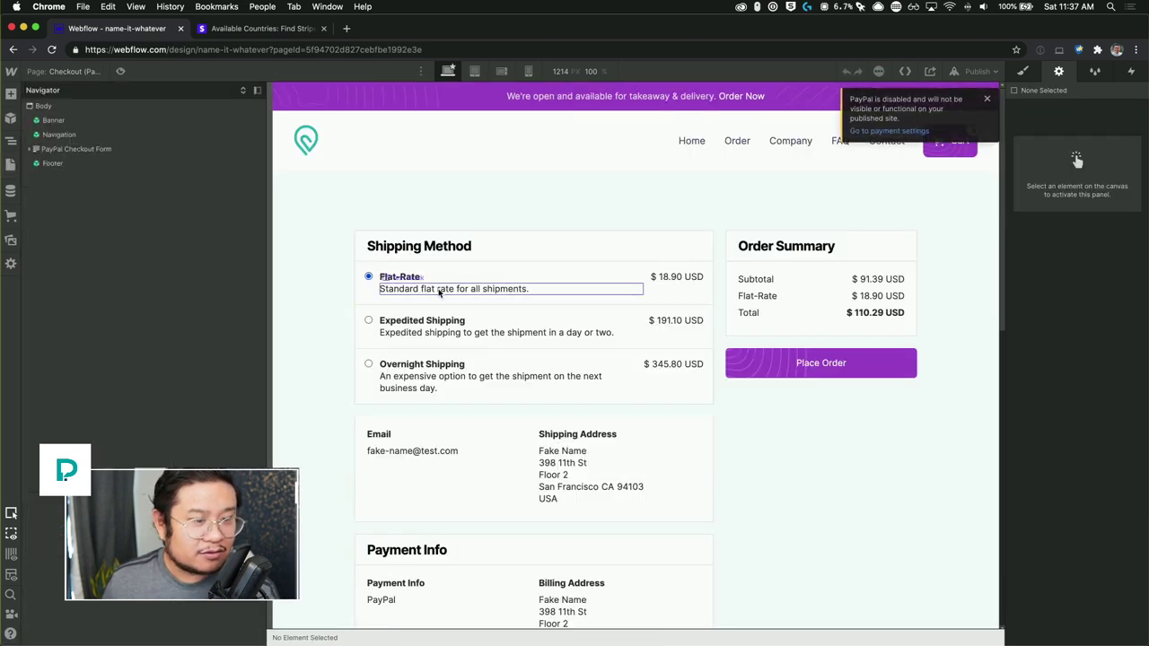
scroll(441, 291, down, 5)
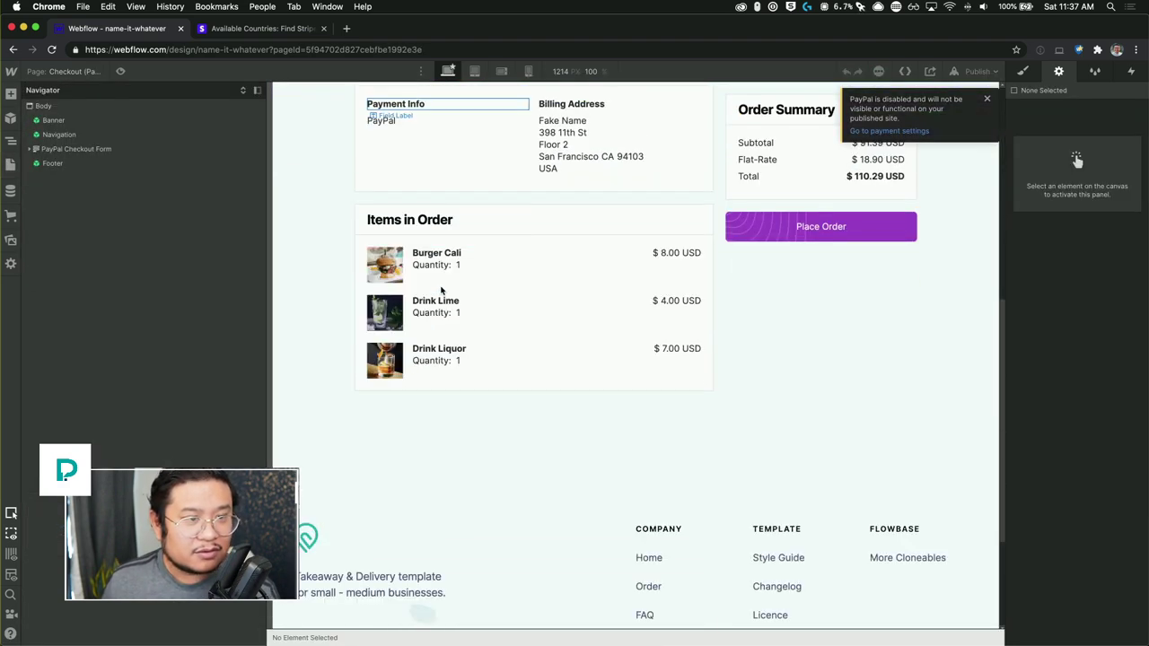
scroll(441, 290, up, 3)
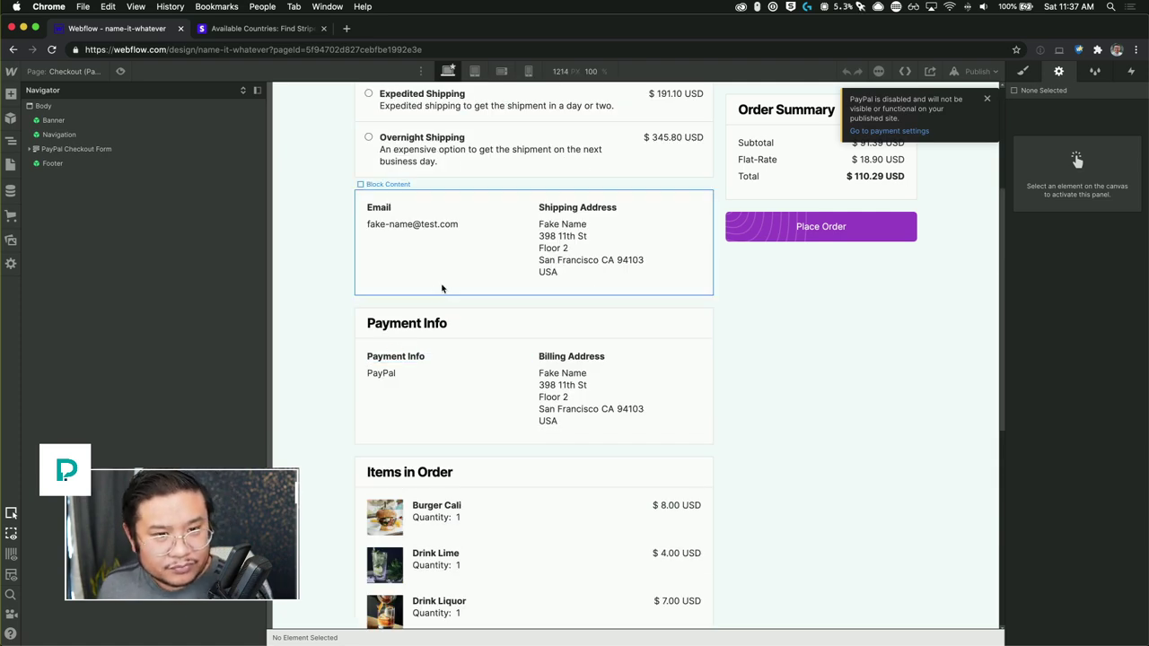
scroll(441, 289, up, 3)
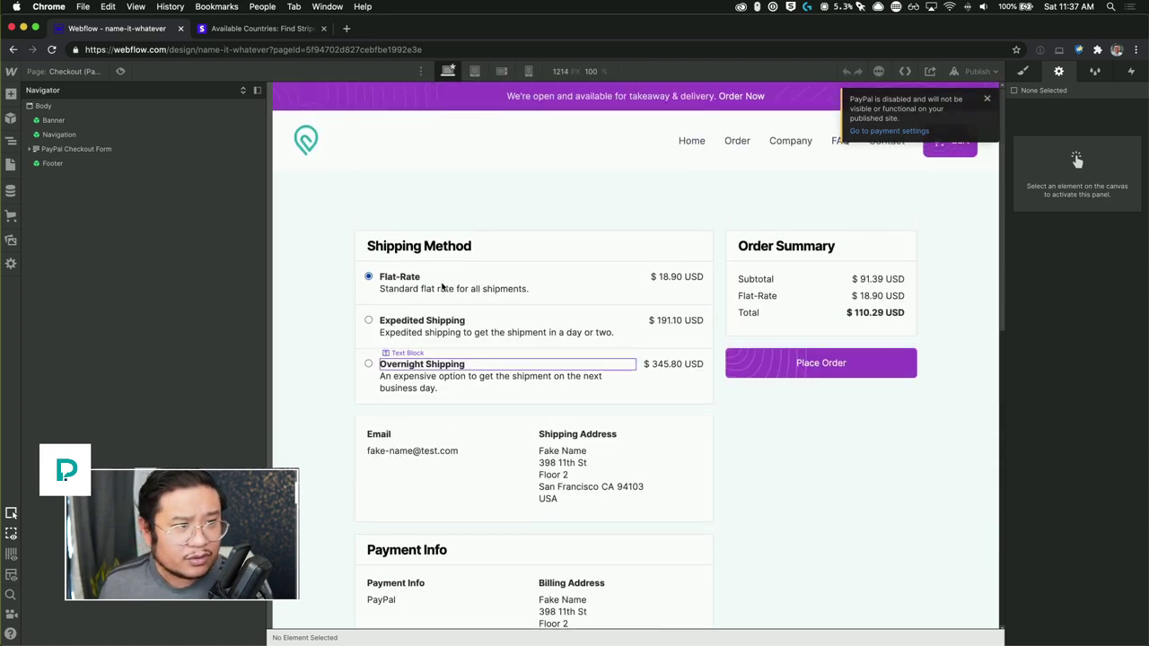
Step: Return to the Checkout page, dismiss the PayPal notice and review the order, customer, address and shipping sections
click(80, 72)
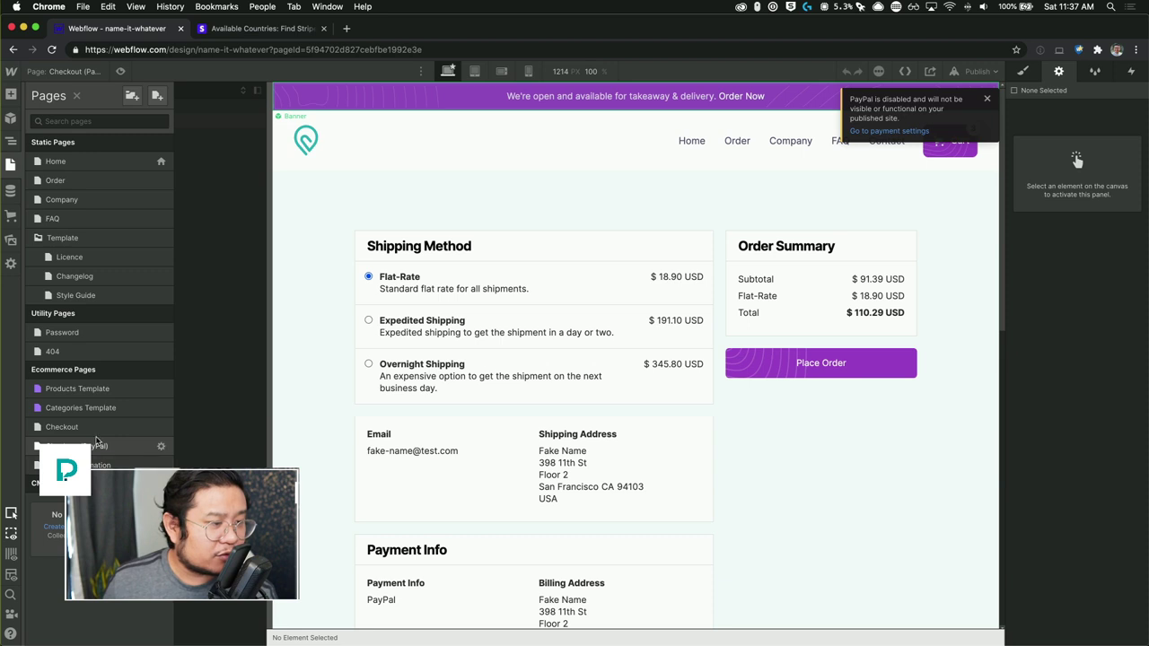
click(98, 430)
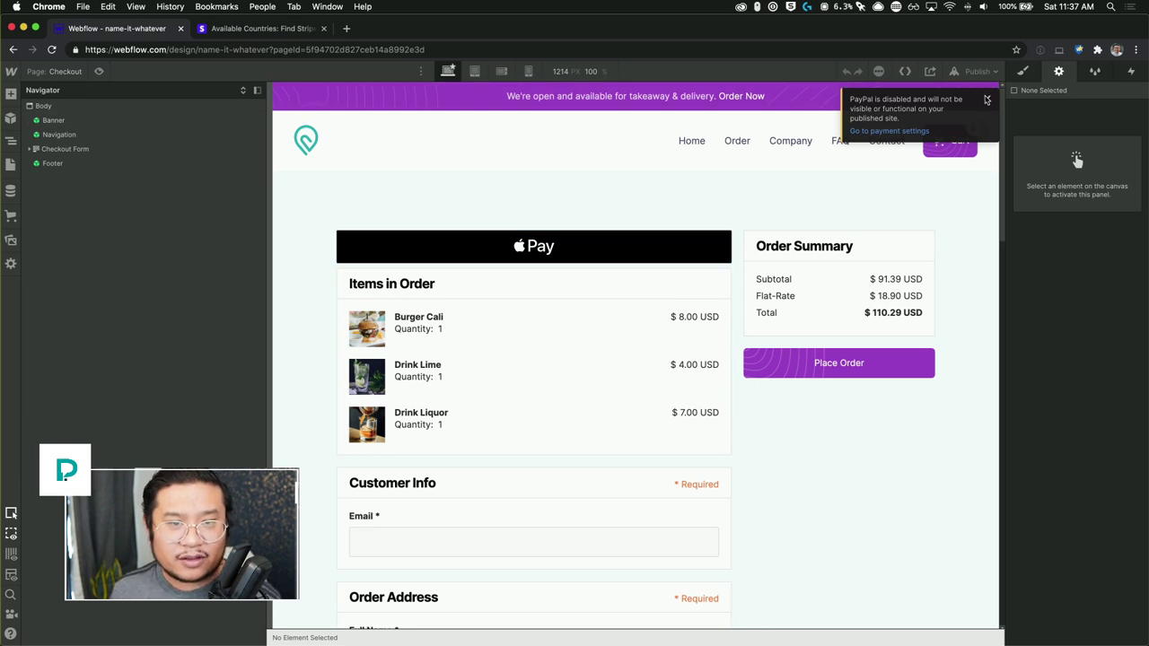
click(987, 100)
scroll(610, 341, down, 3)
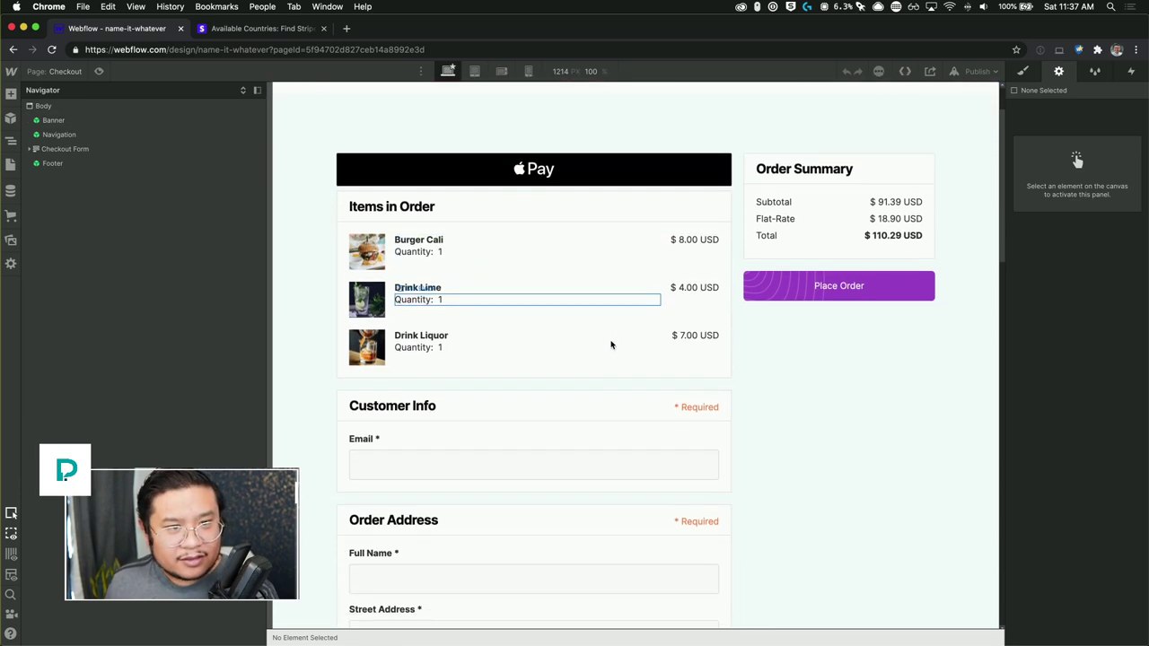
scroll(610, 342, down, 2)
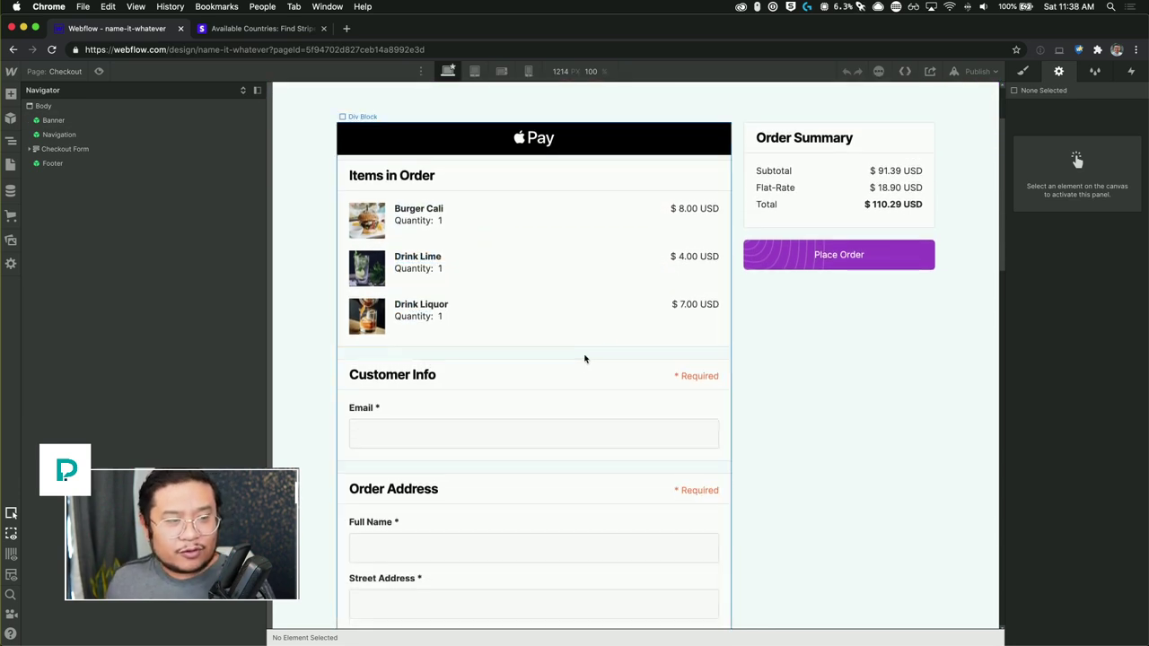
click(584, 358)
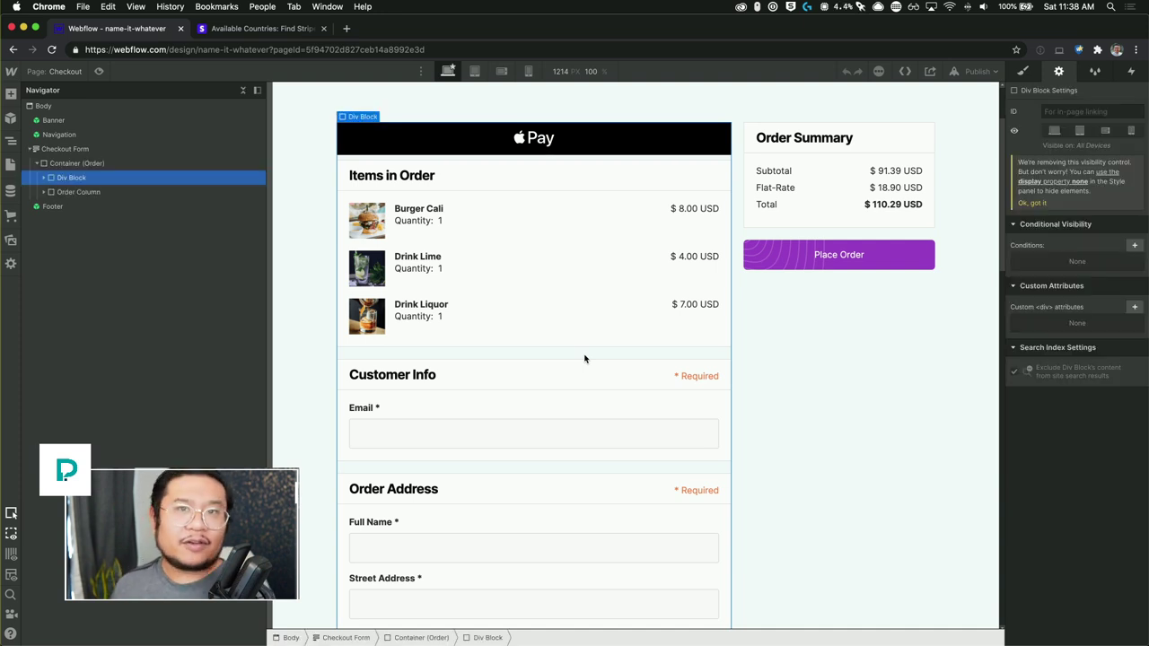
scroll(584, 359, down, 10)
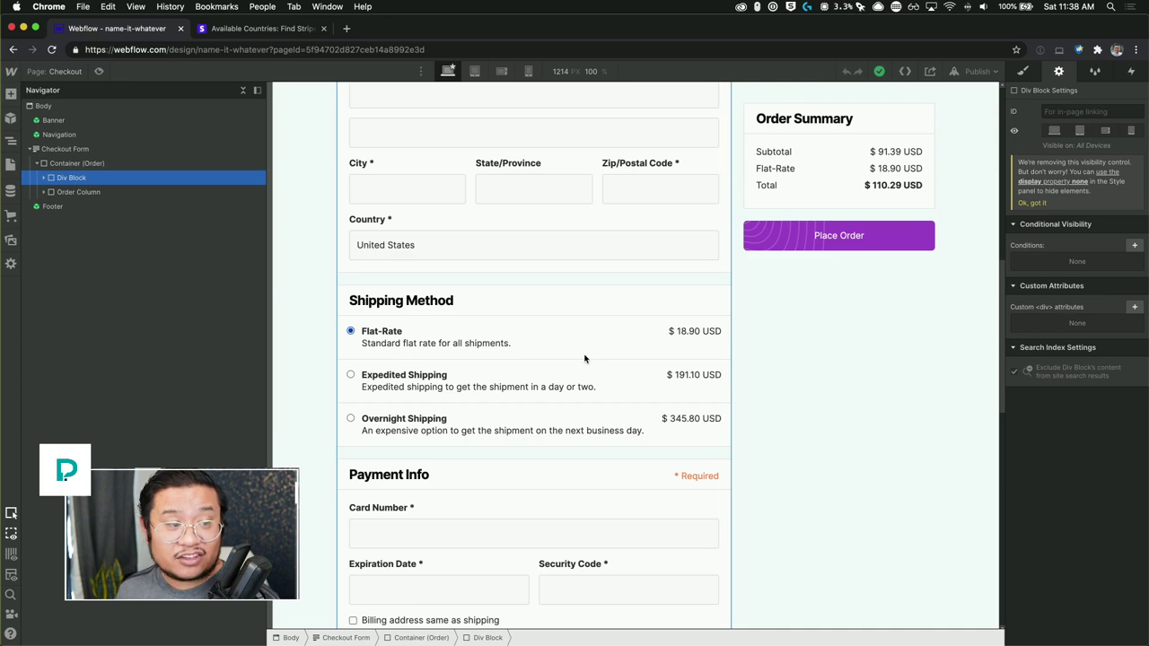
Step: Review the Checkout page's shipping method, payment, billing address and order summary sections, including how the summary follows the page
scroll(584, 358, down, 1)
scroll(585, 359, down, 17)
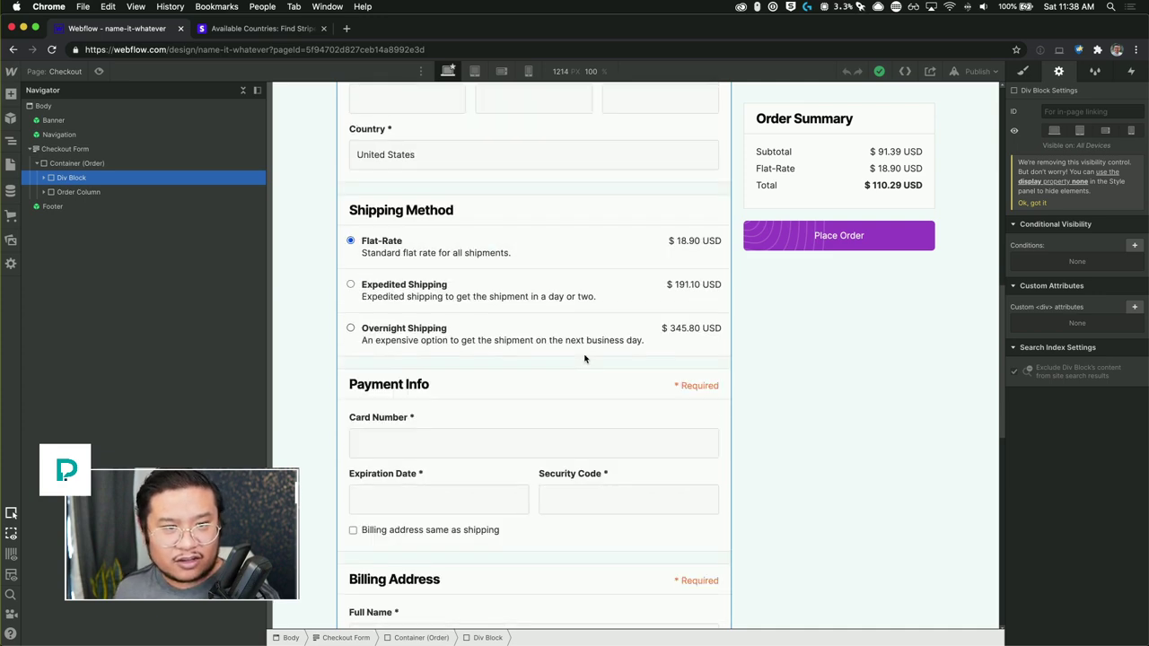
scroll(584, 359, up, 7)
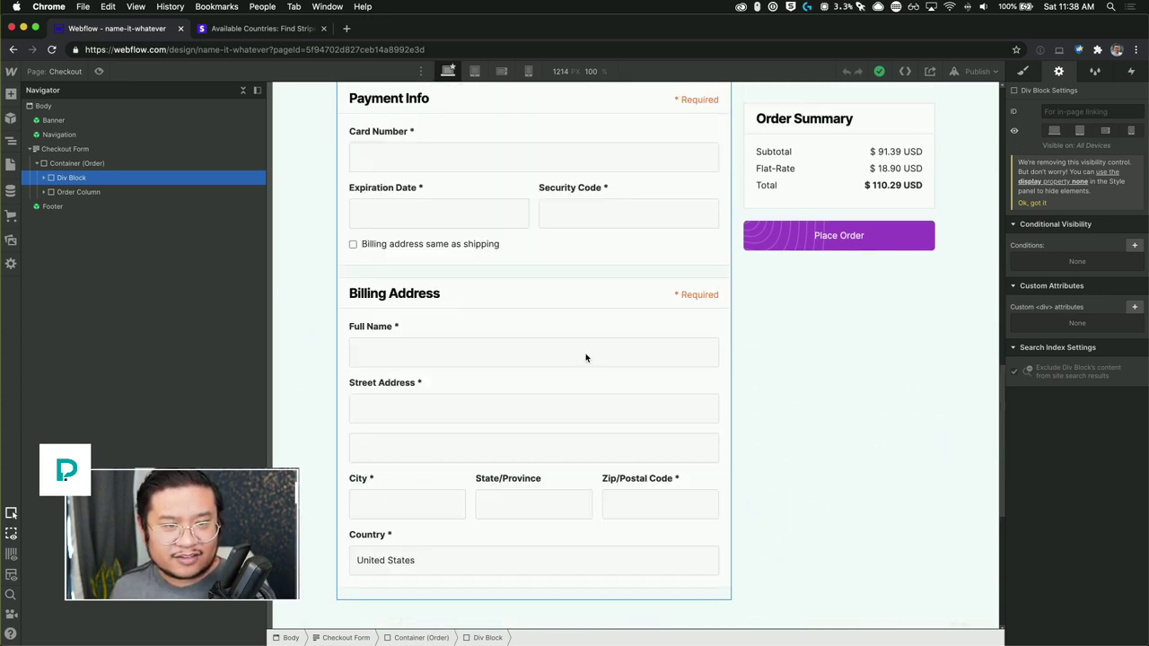
scroll(837, 226, up, 6)
scroll(837, 226, up, 13)
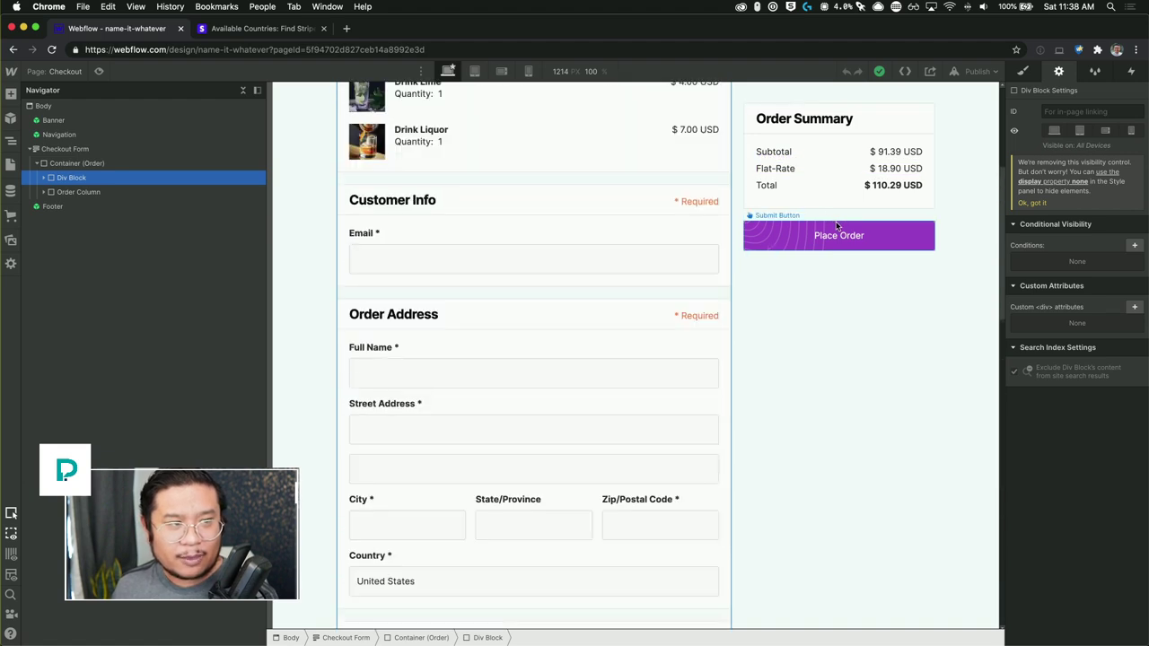
scroll(836, 226, down, 8)
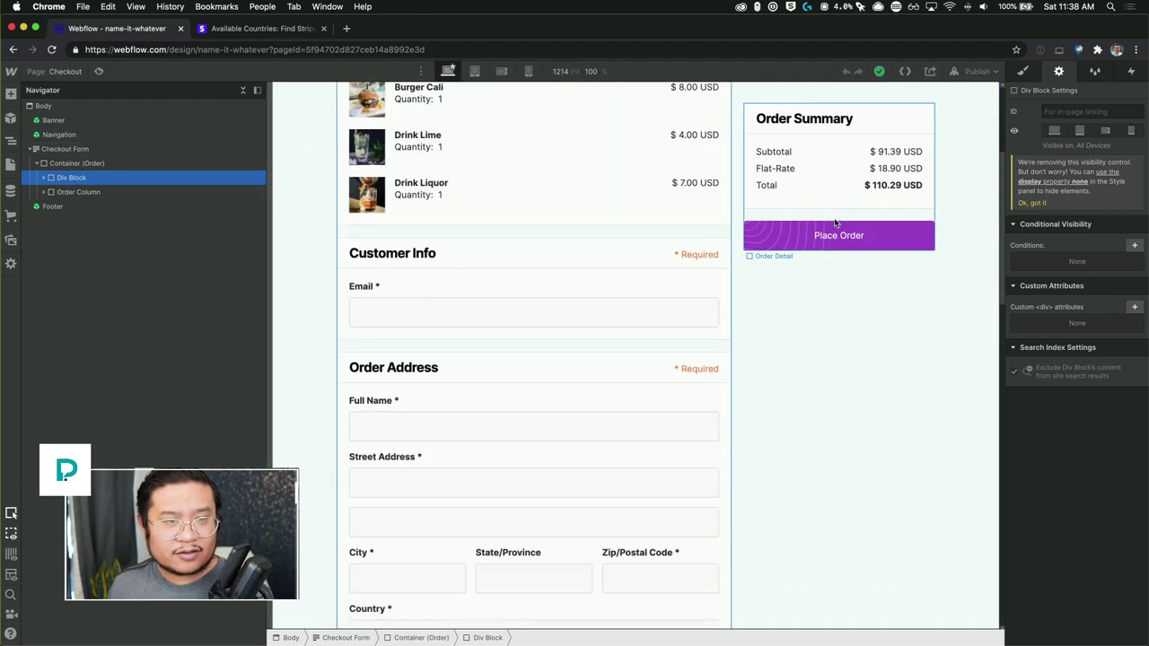
scroll(836, 224, up, 6)
scroll(835, 223, up, 3)
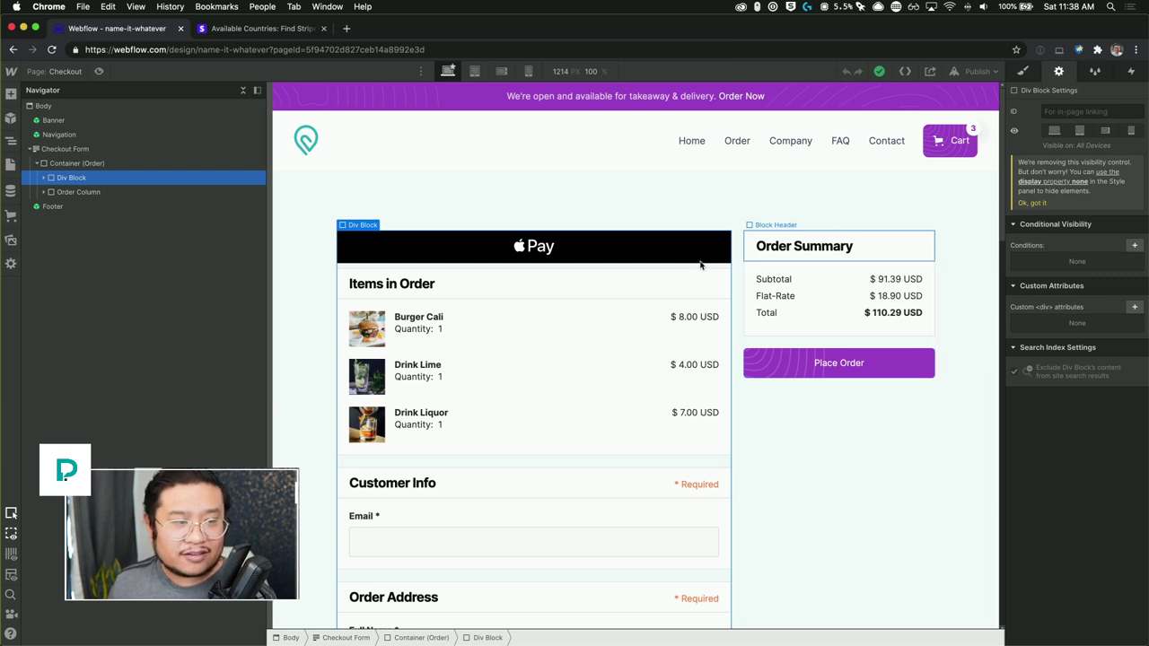
Step: Move the Order Items block out of the main div block into Order Column, above Order Detail
click(560, 290)
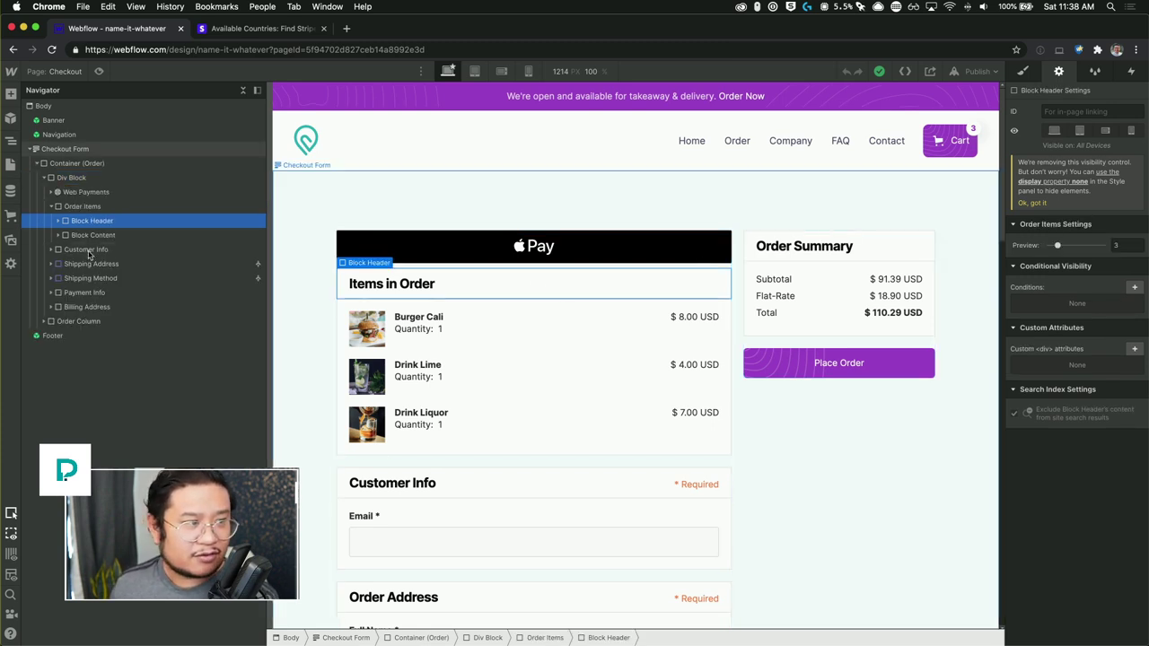
click(97, 208)
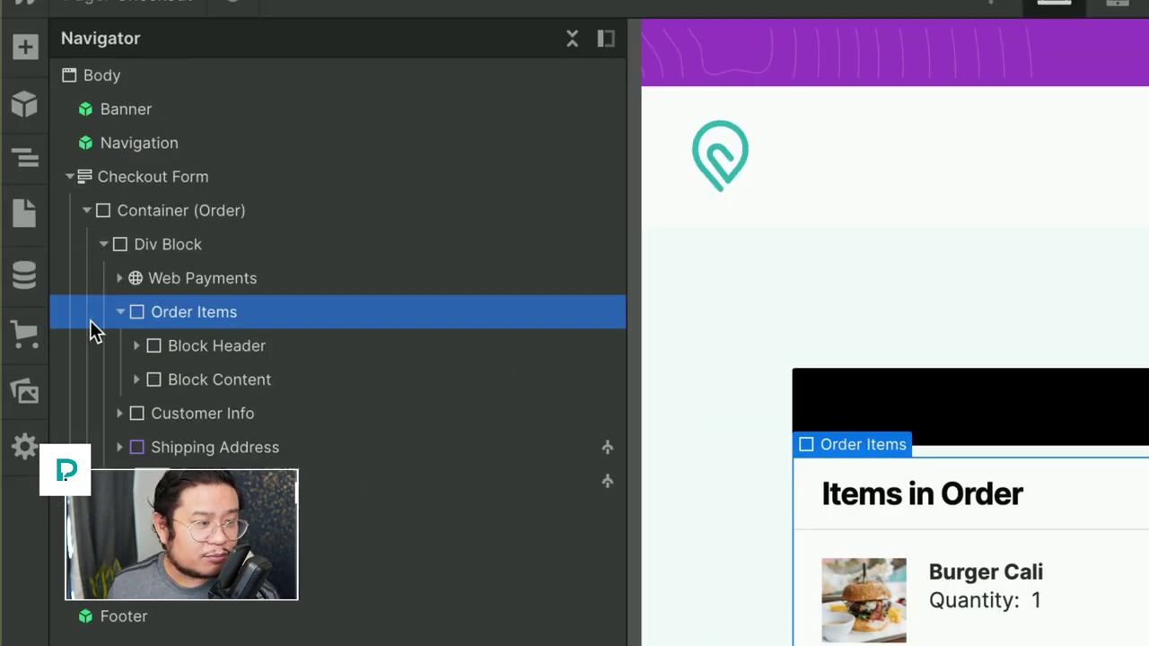
click(121, 321)
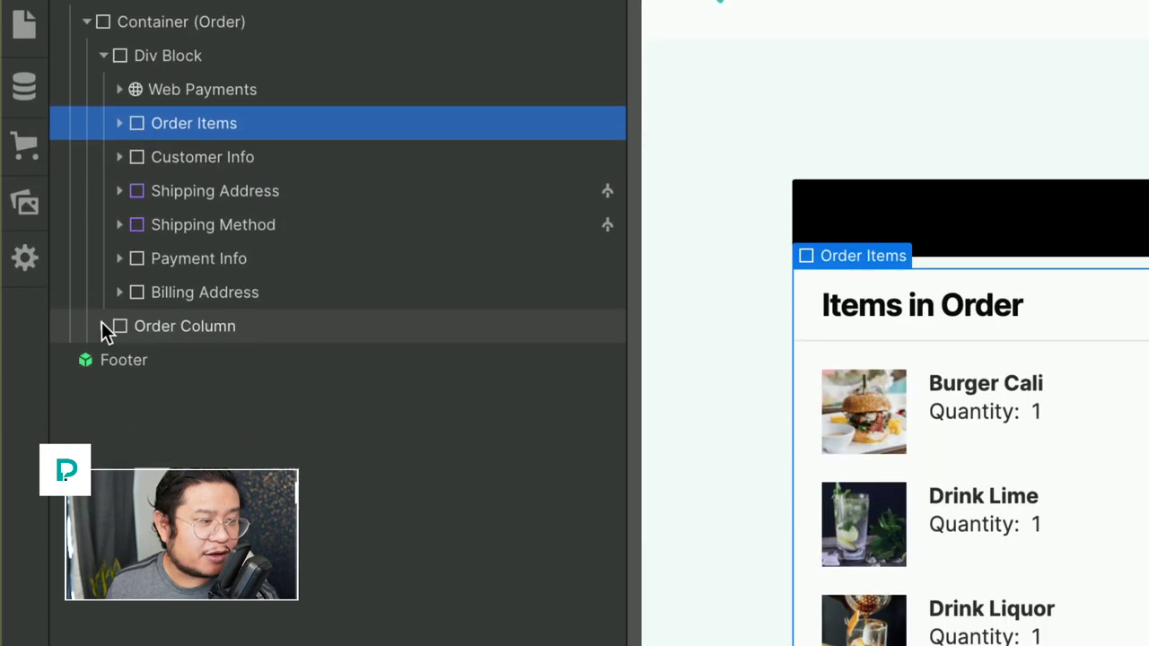
click(103, 523)
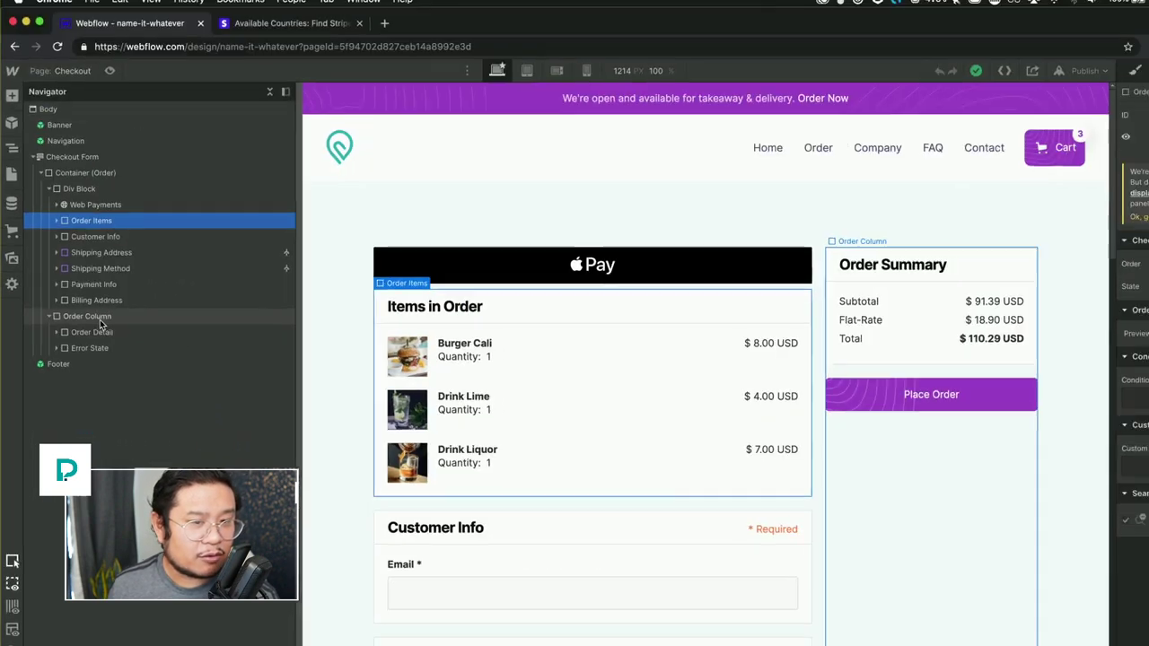
click(92, 332)
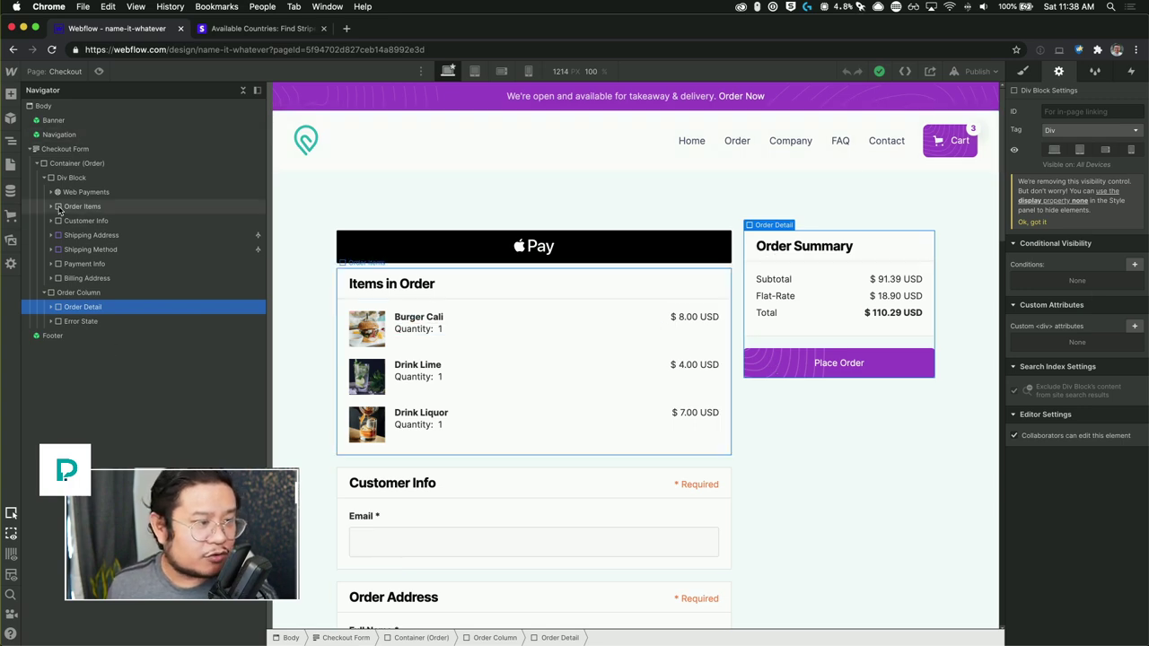
drag(59, 209, 80, 296)
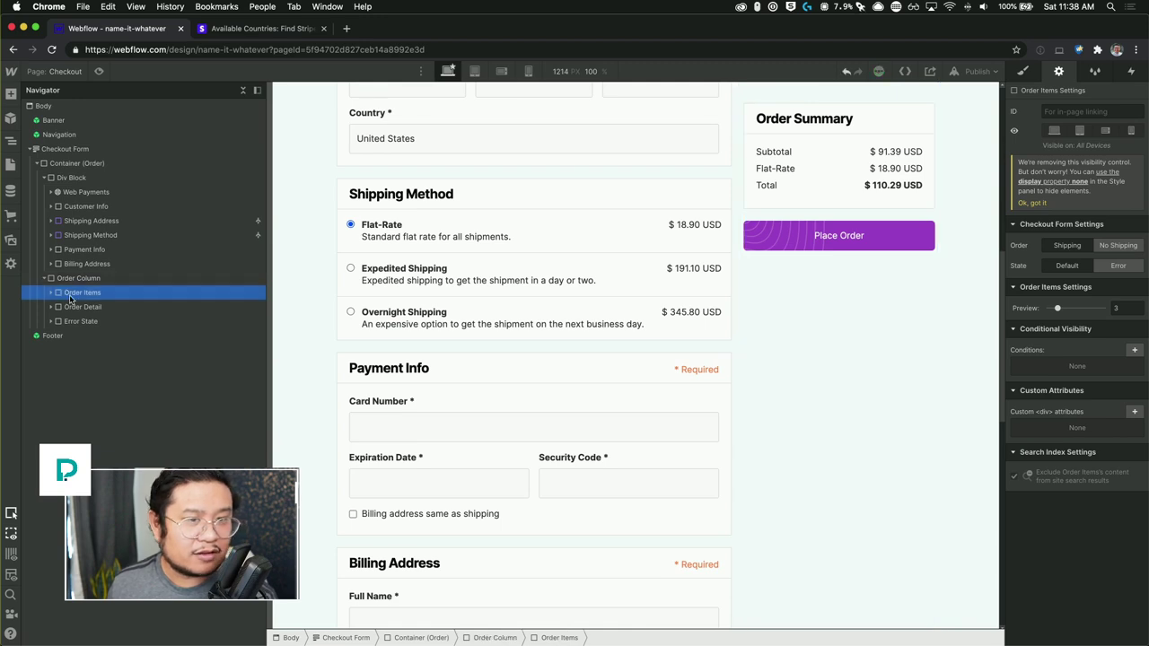
Step: Check how the order items and the sticky order summary behave together along the length of the Checkout page
scroll(727, 318, up, 5)
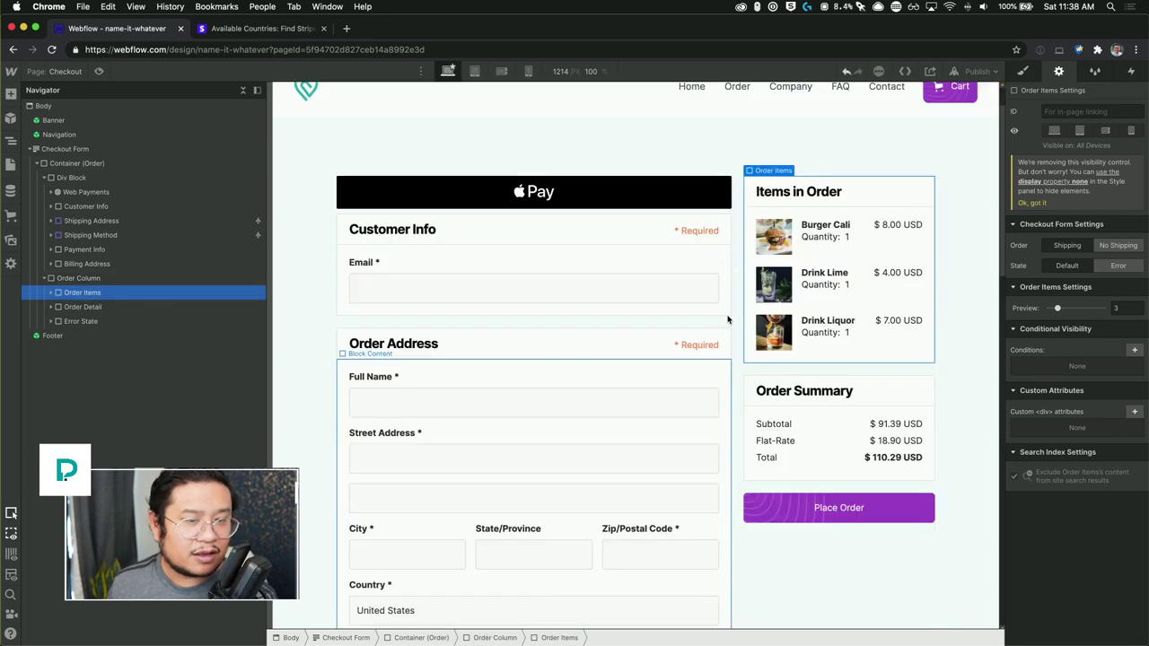
scroll(727, 319, down, 3)
scroll(728, 320, up, 4)
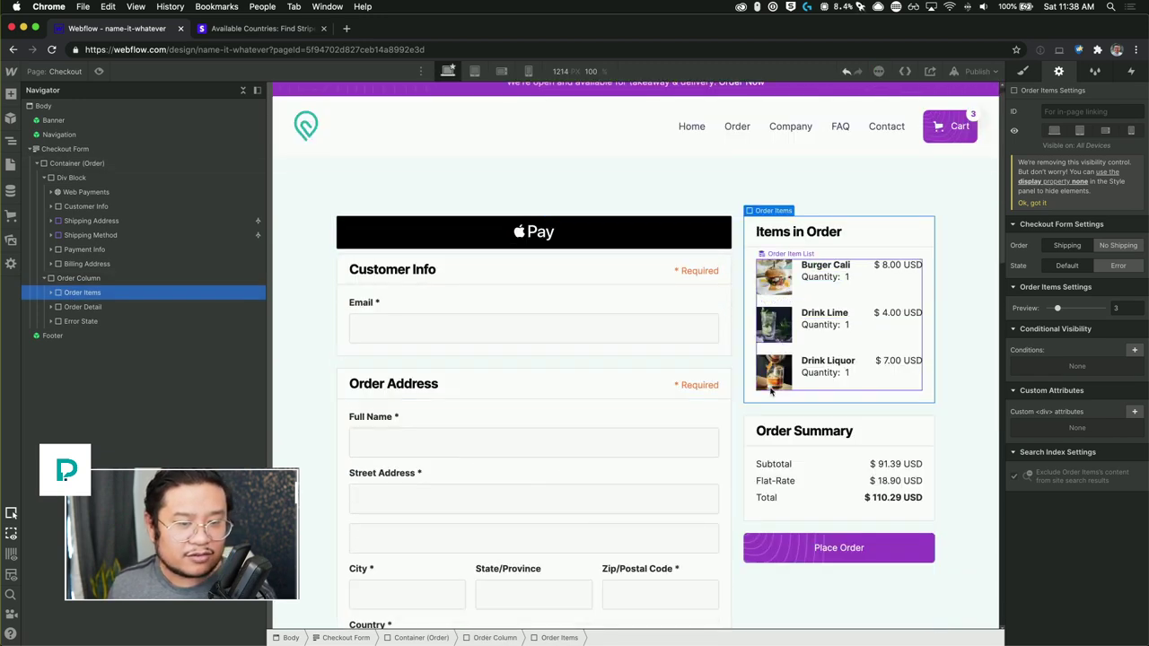
scroll(843, 494, down, 5)
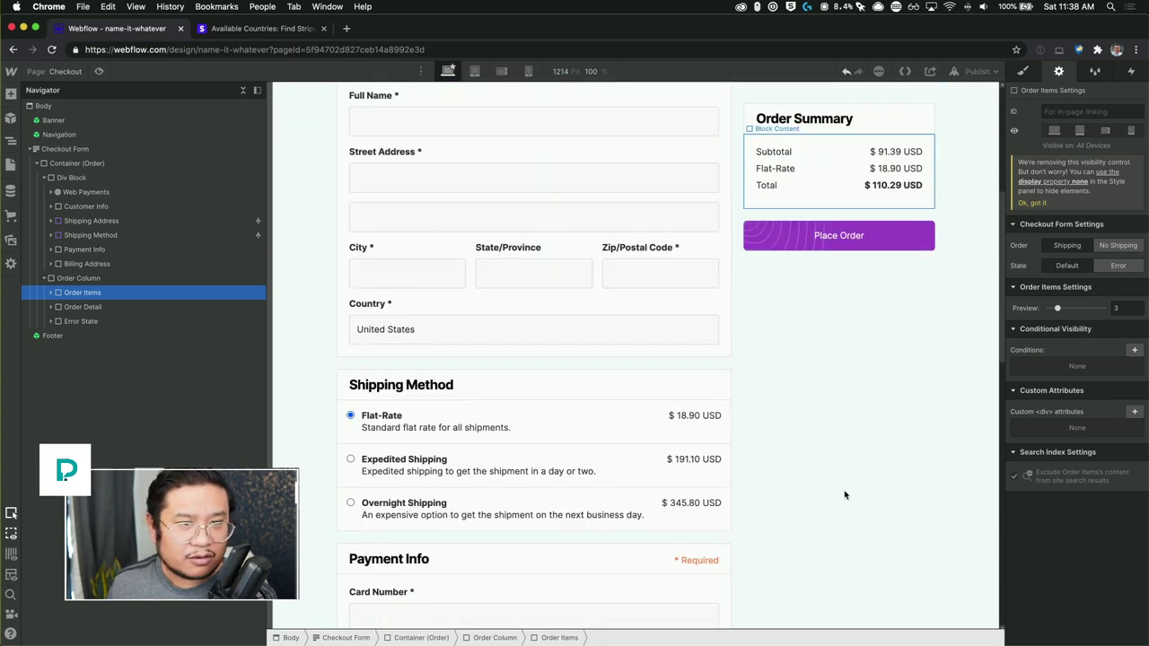
scroll(843, 495, up, 5)
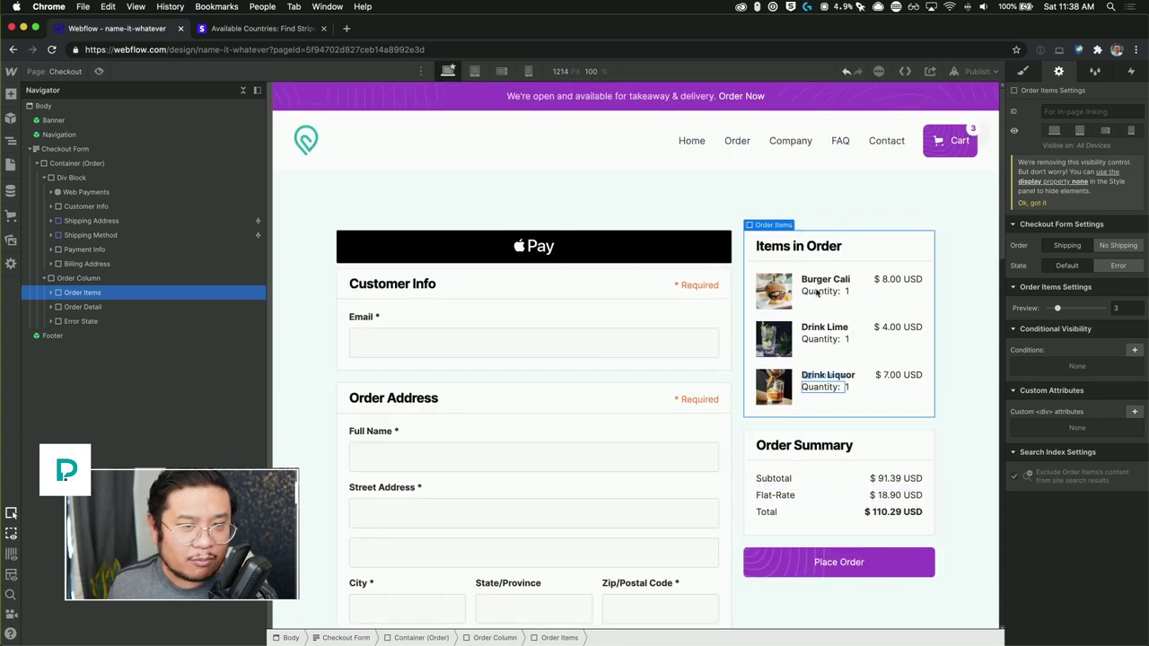
scroll(824, 388, down, 6)
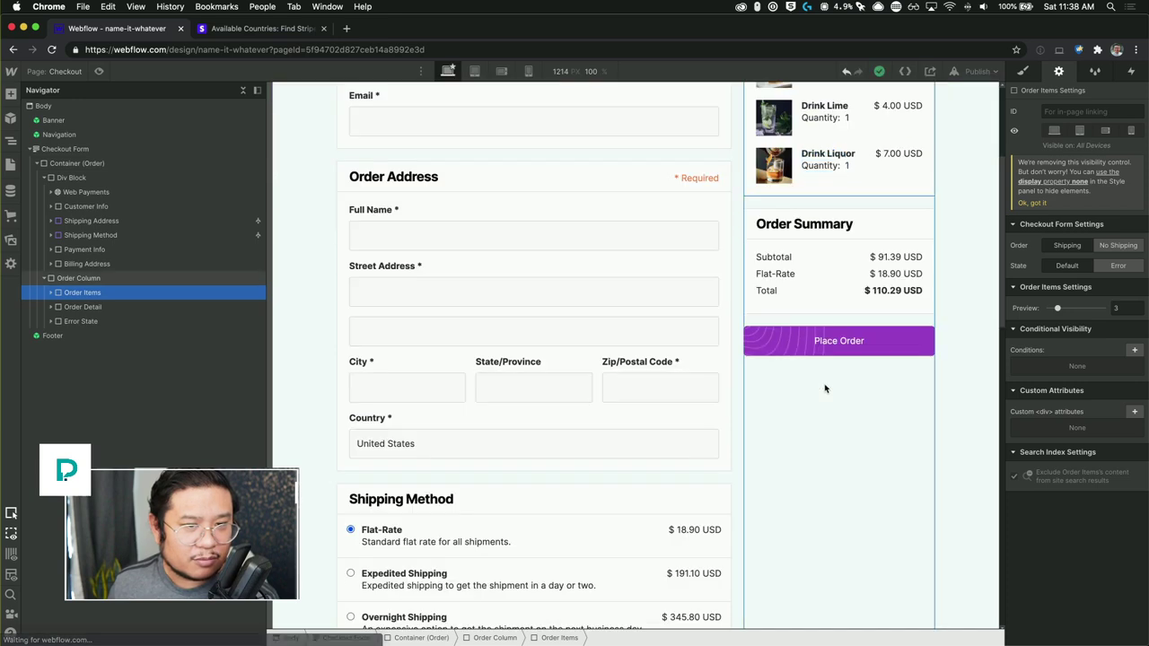
scroll(823, 387, up, 5)
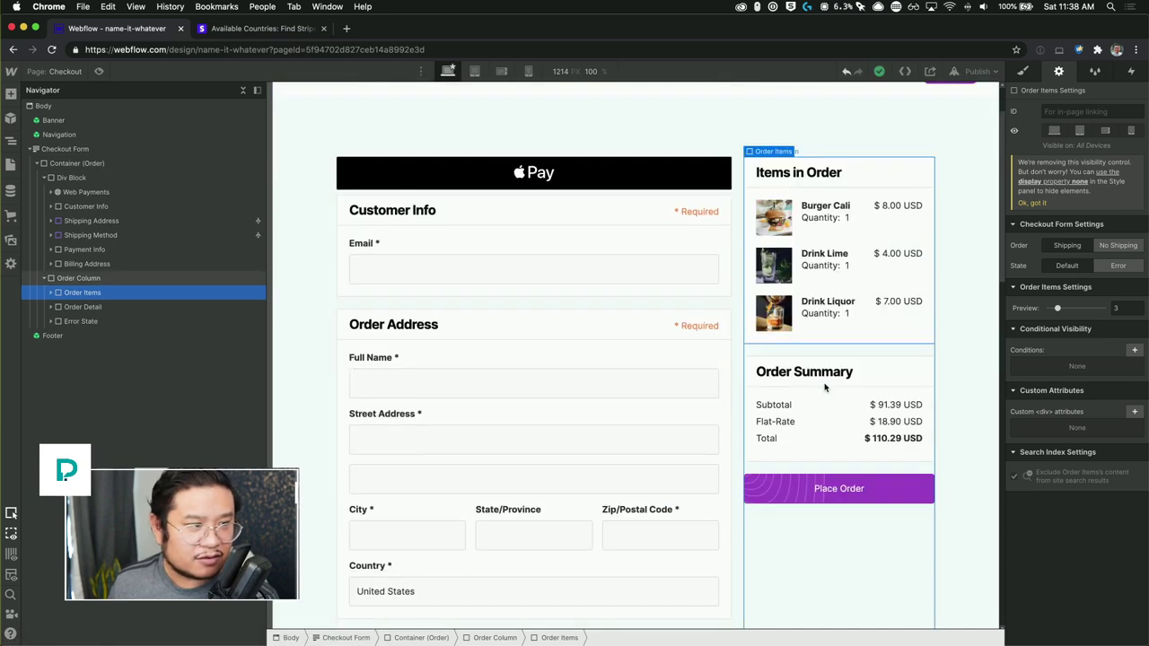
Step: Remove the sticky position setting from the Order Detail block
click(141, 308)
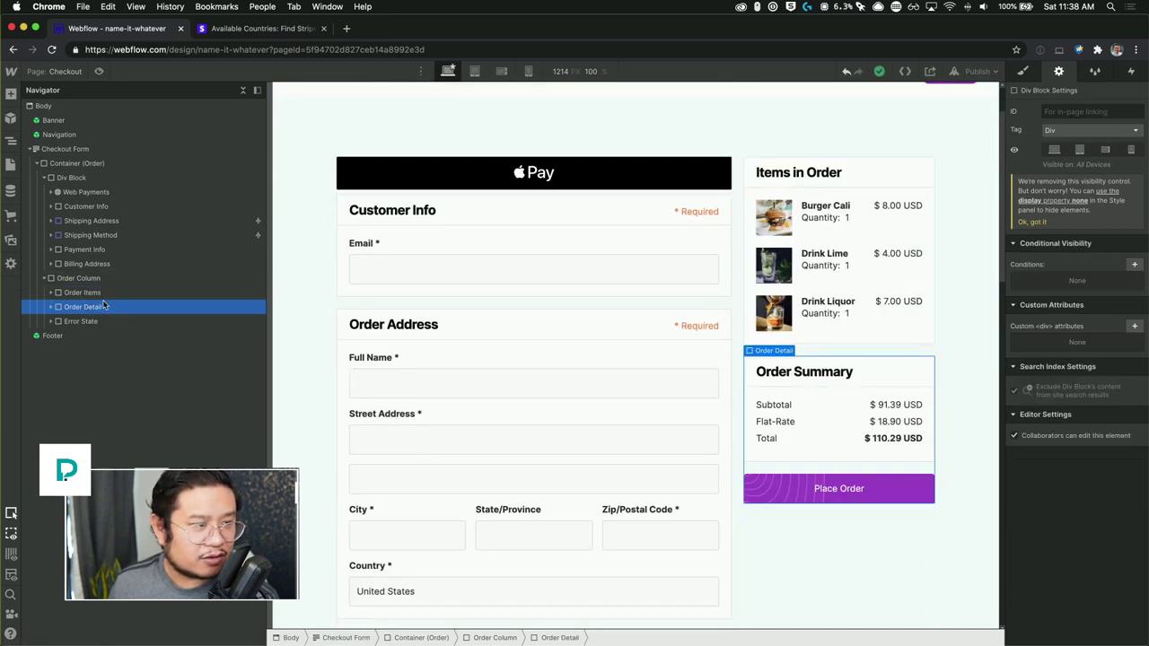
key(s)
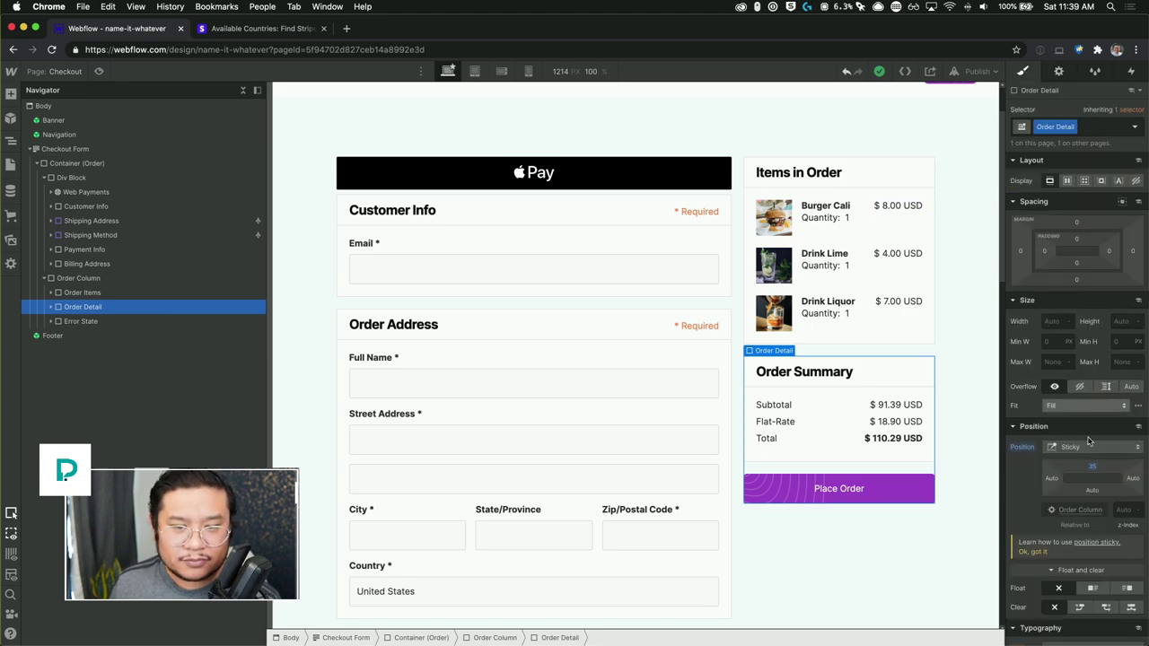
scroll(1086, 441, down, 2)
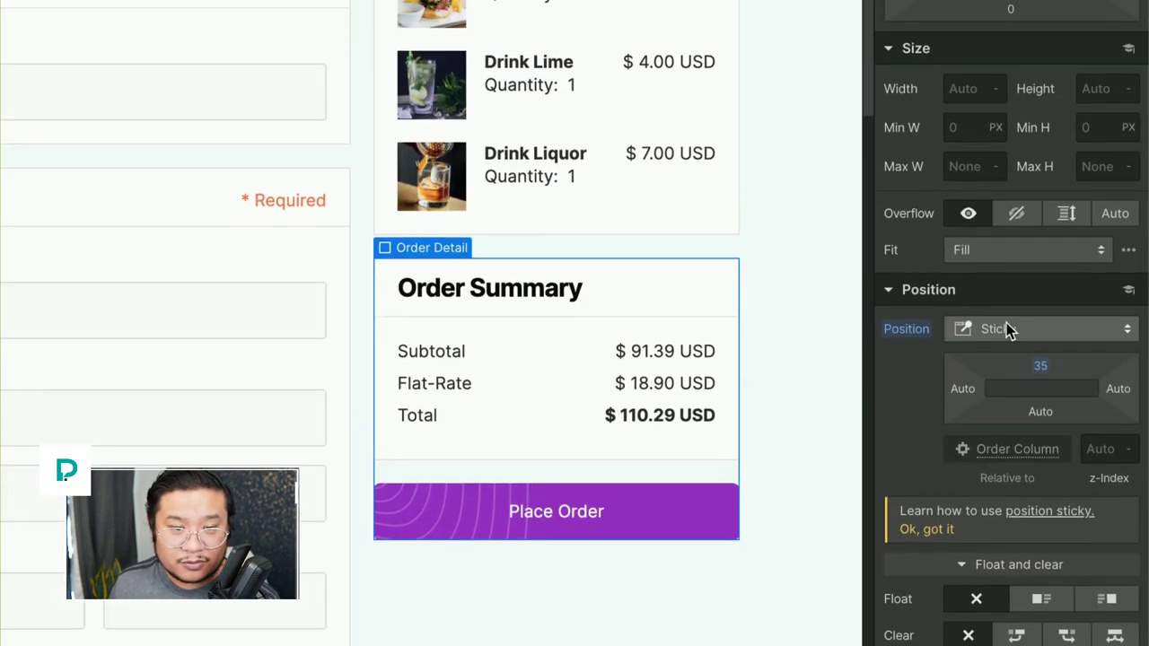
alt+click(900, 329)
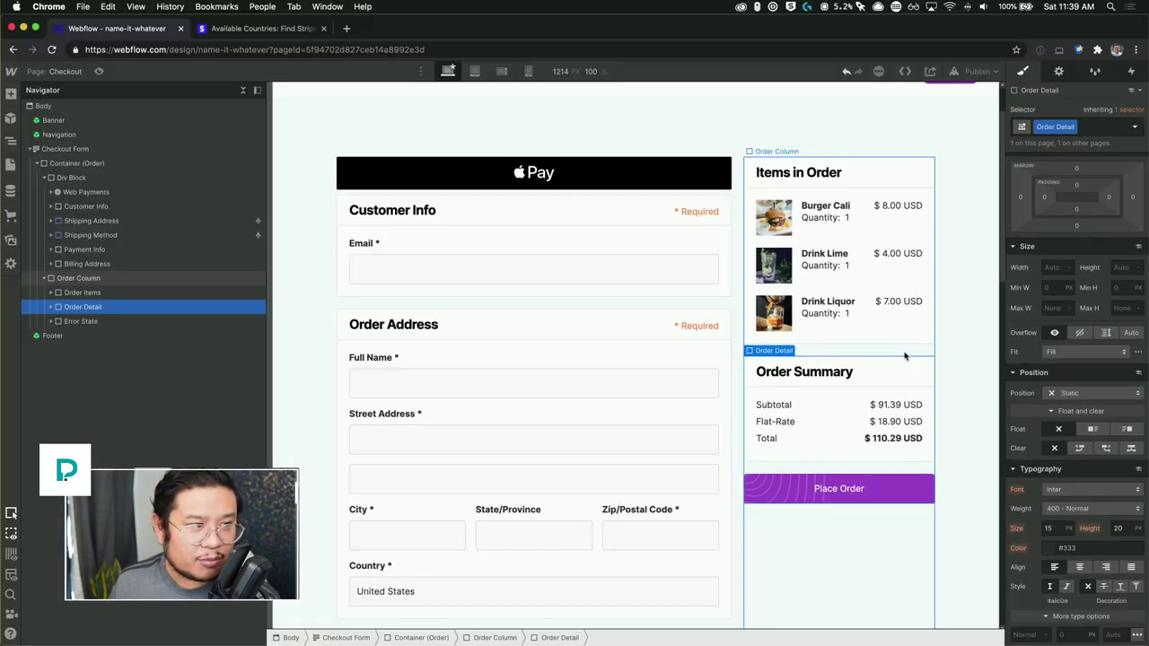
Step: Add a div block at the start of Order Column and nest Order Items and Order Detail inside it
click(107, 280)
key(super+e)
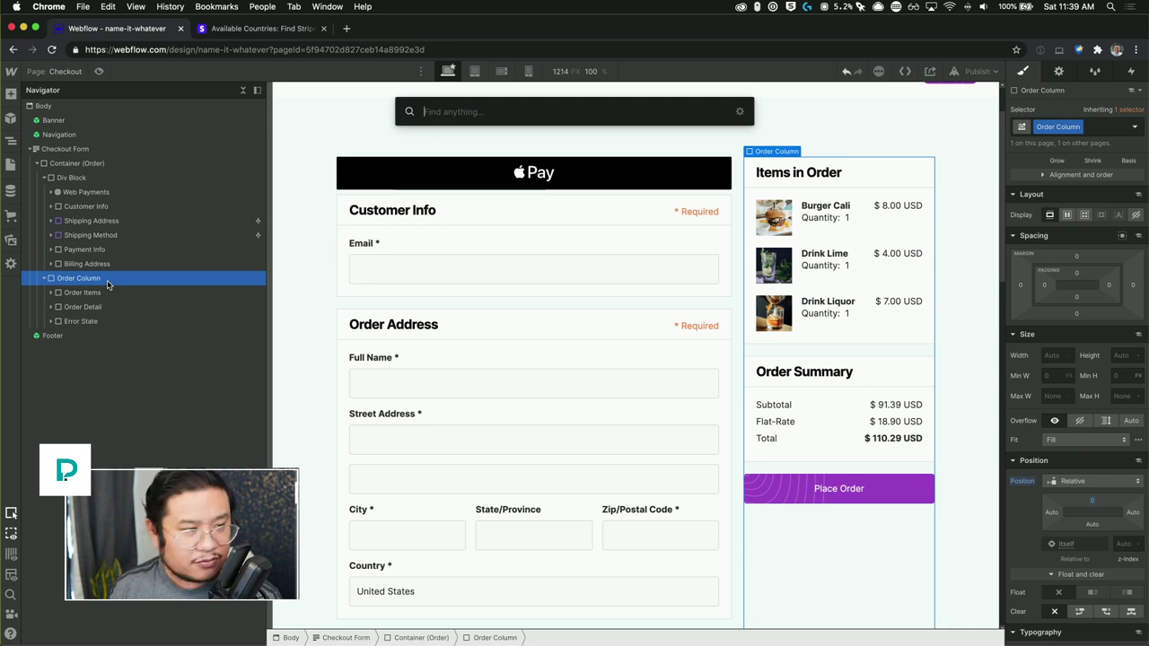
text(div)
key(Return)
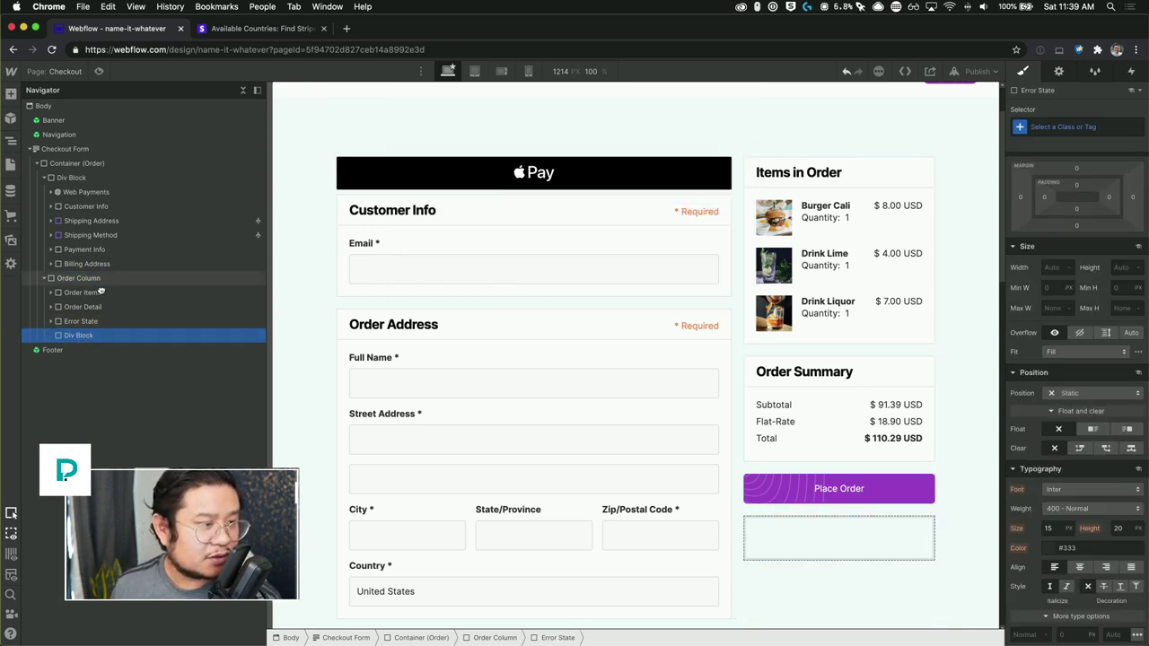
drag(101, 292, 81, 294)
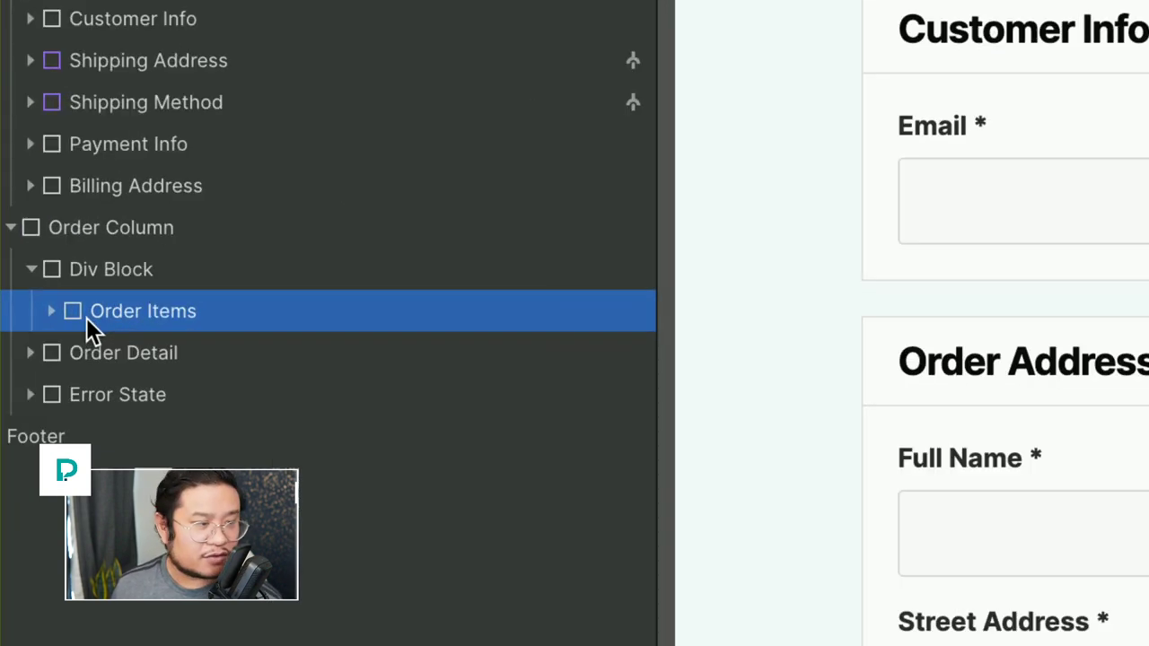
drag(147, 356, 197, 347)
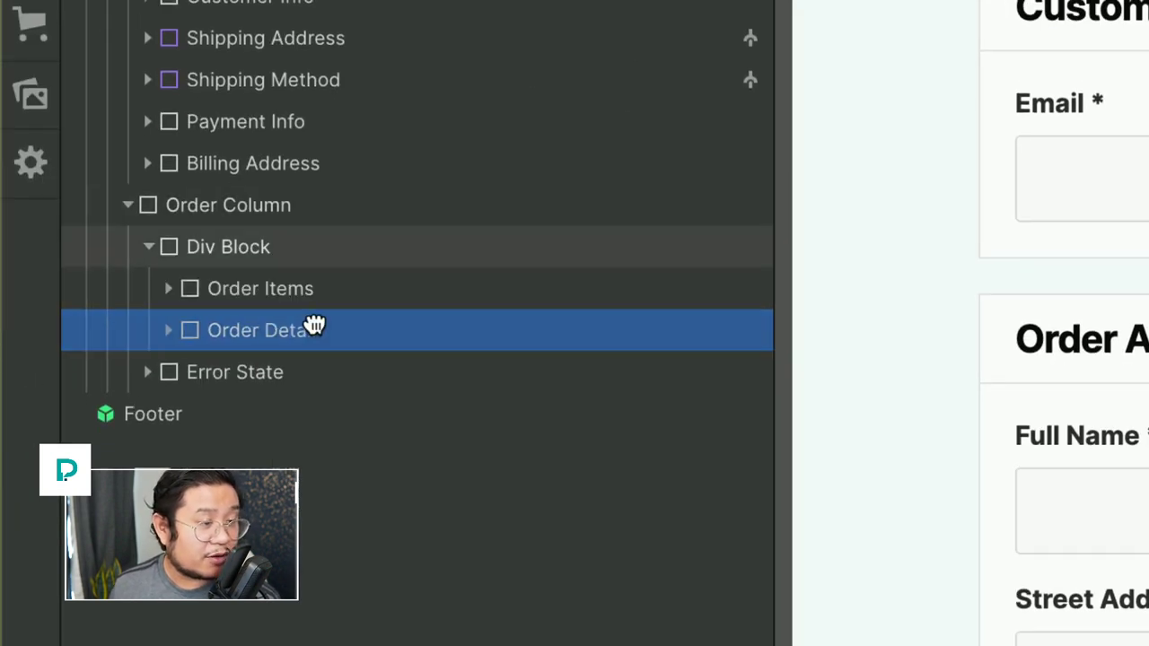
Step: Make the div block wrapping Order Items and Order Detail sticky with a top offset of 0
click(247, 247)
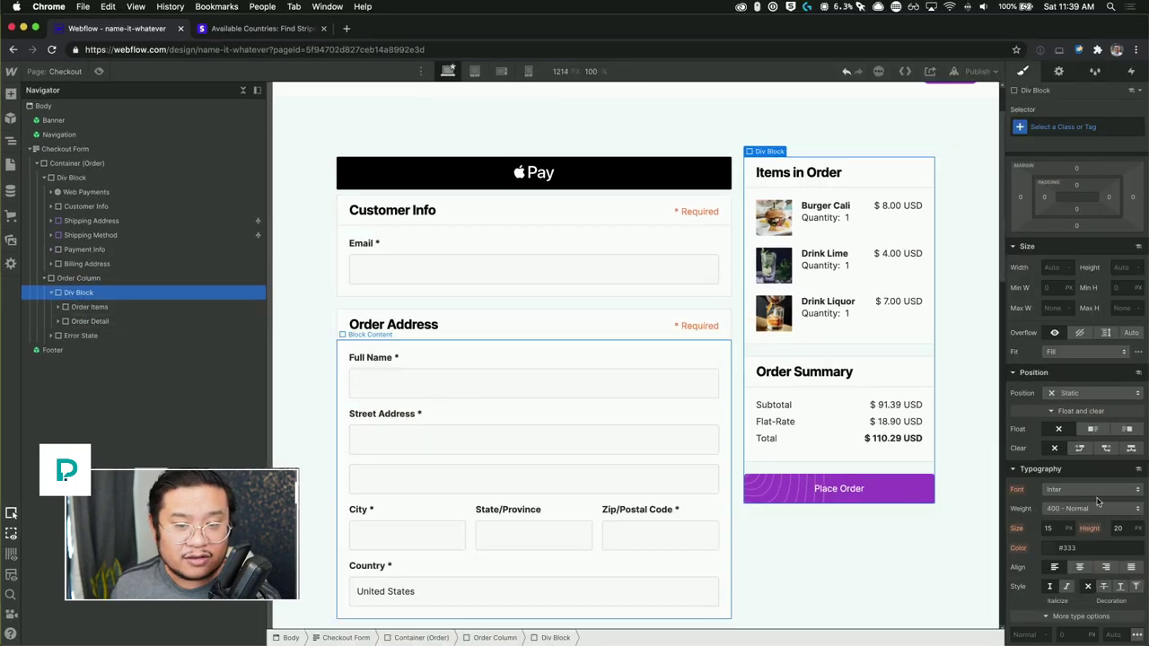
scroll(1148, 543, down, 5)
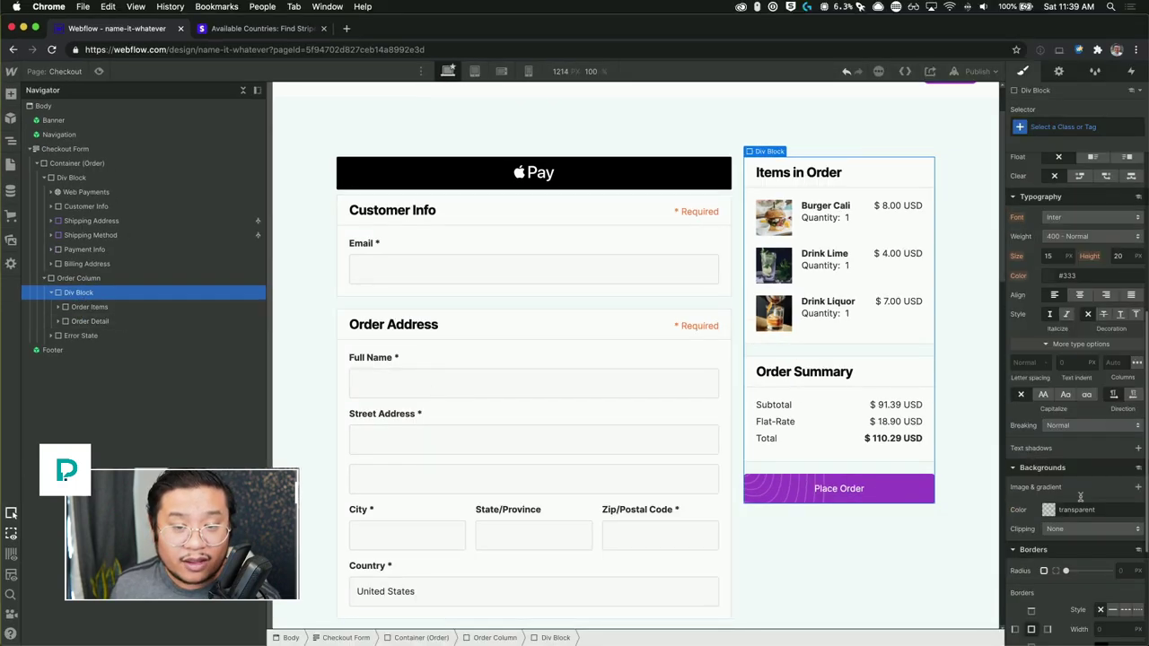
scroll(1080, 534, down, 1)
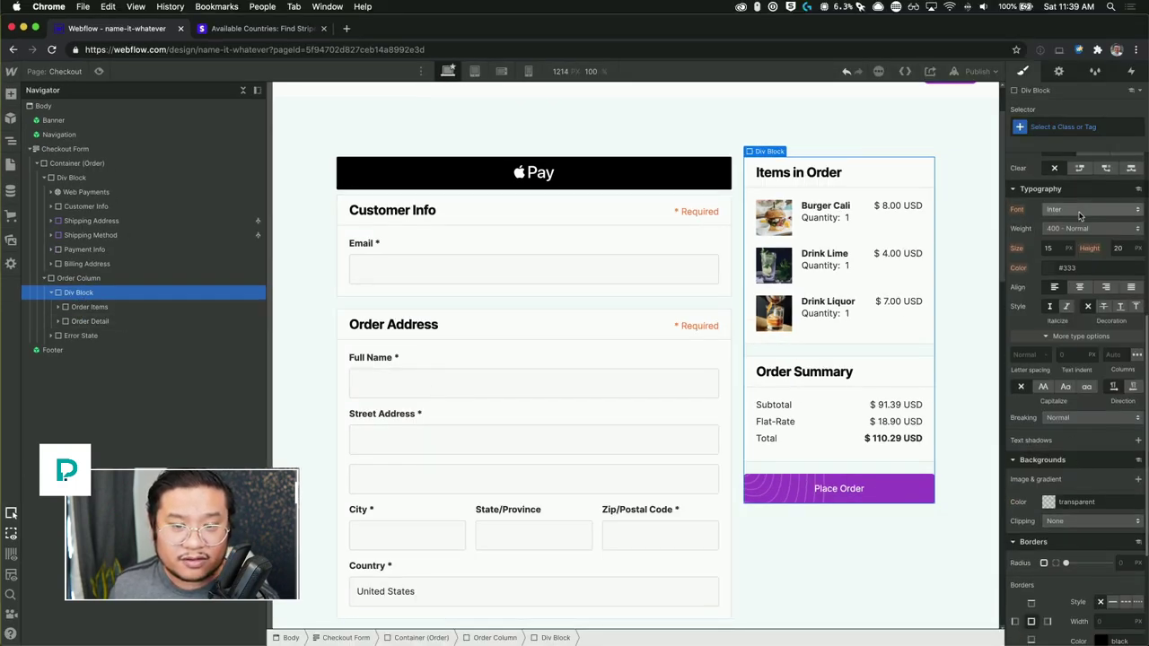
scroll(1068, 422, up, 5)
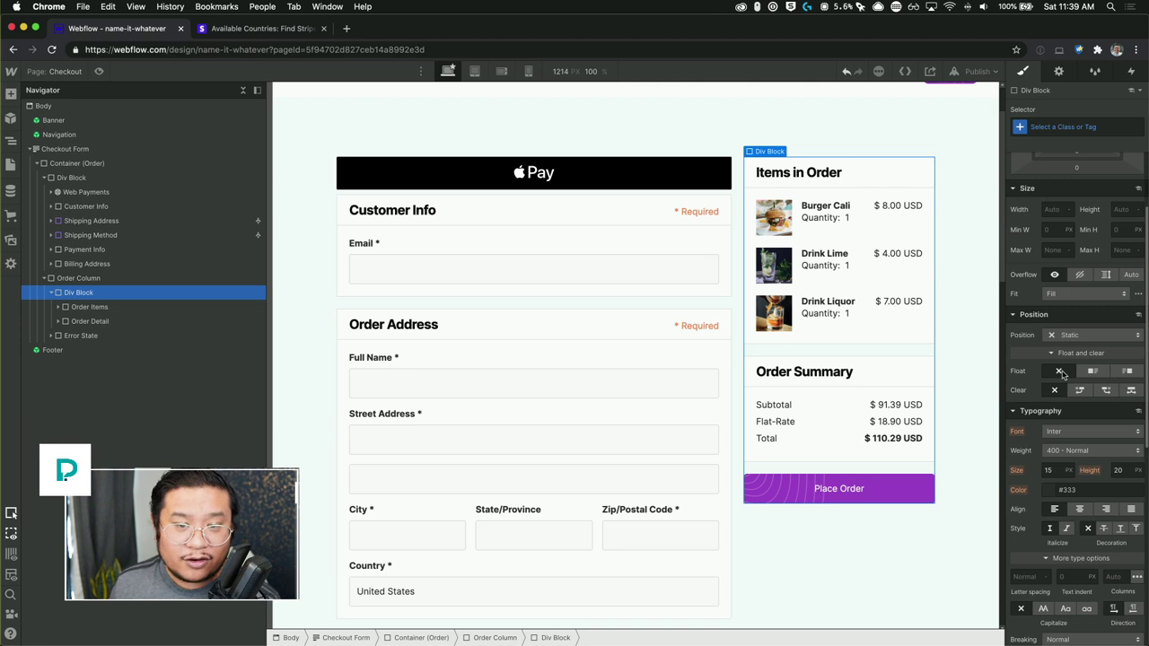
click(1064, 335)
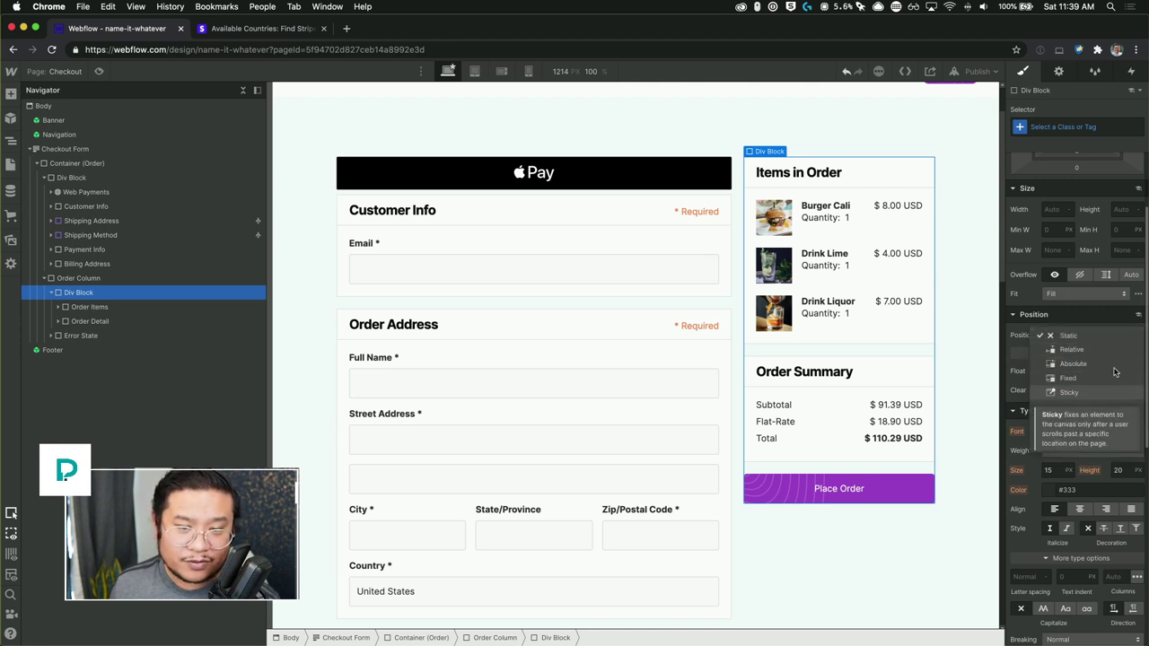
click(1069, 393)
click(1091, 355)
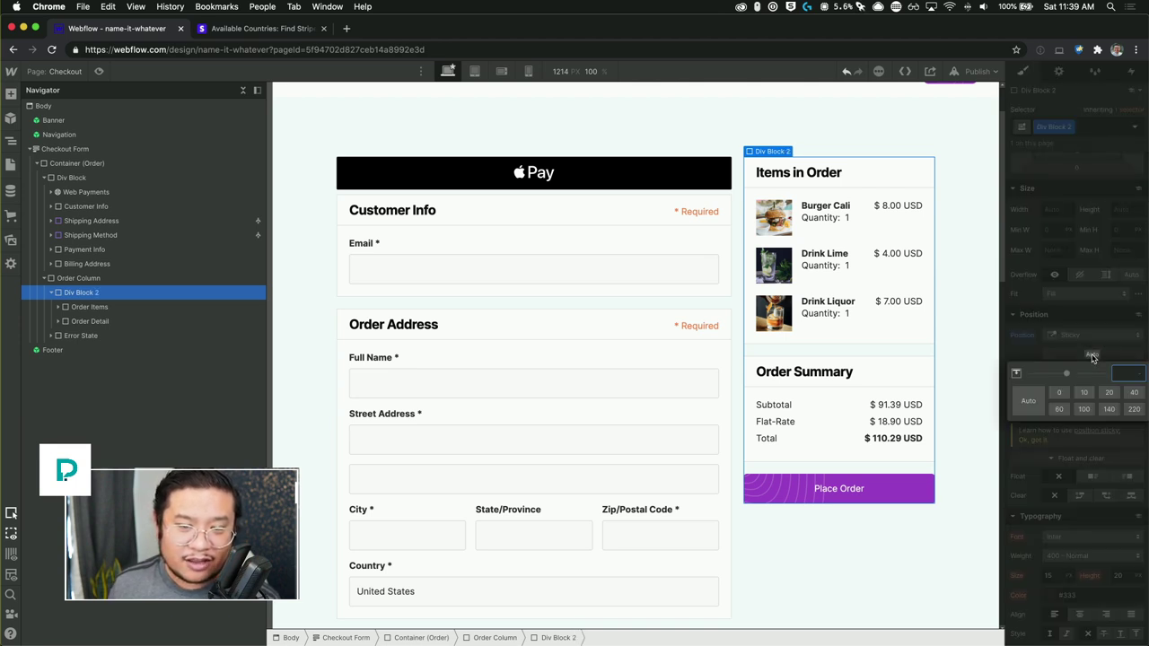
key(Return)
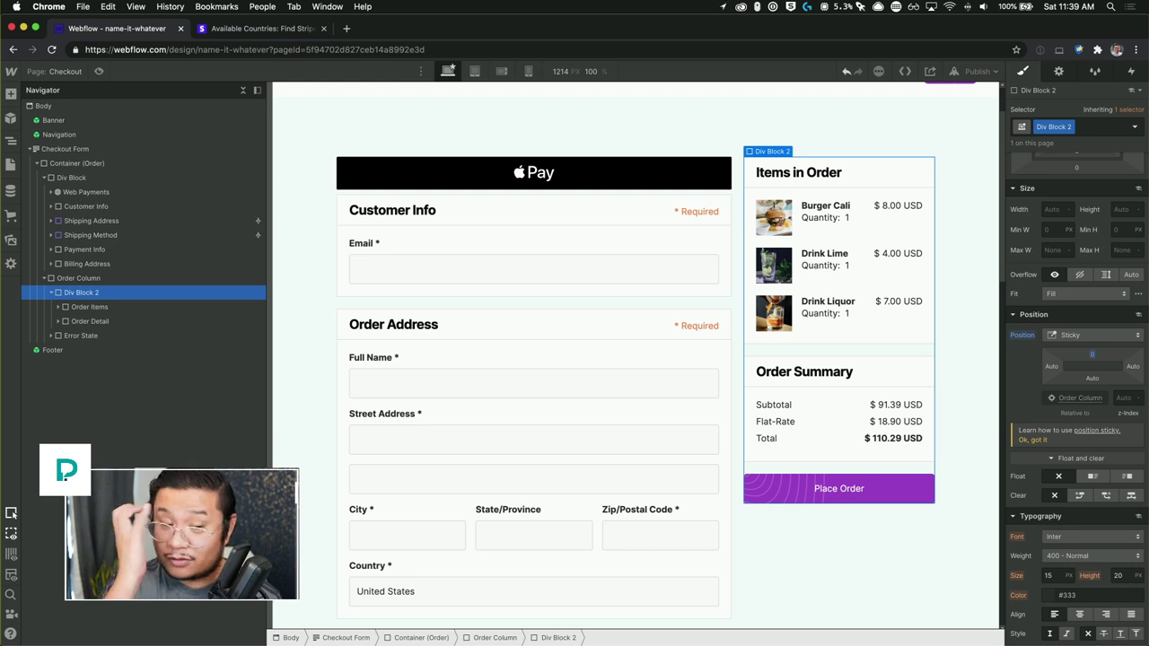
Step: Set the sticky div block's top offset to 17 px and check its behaviour down the page
scroll(793, 220, down, 3)
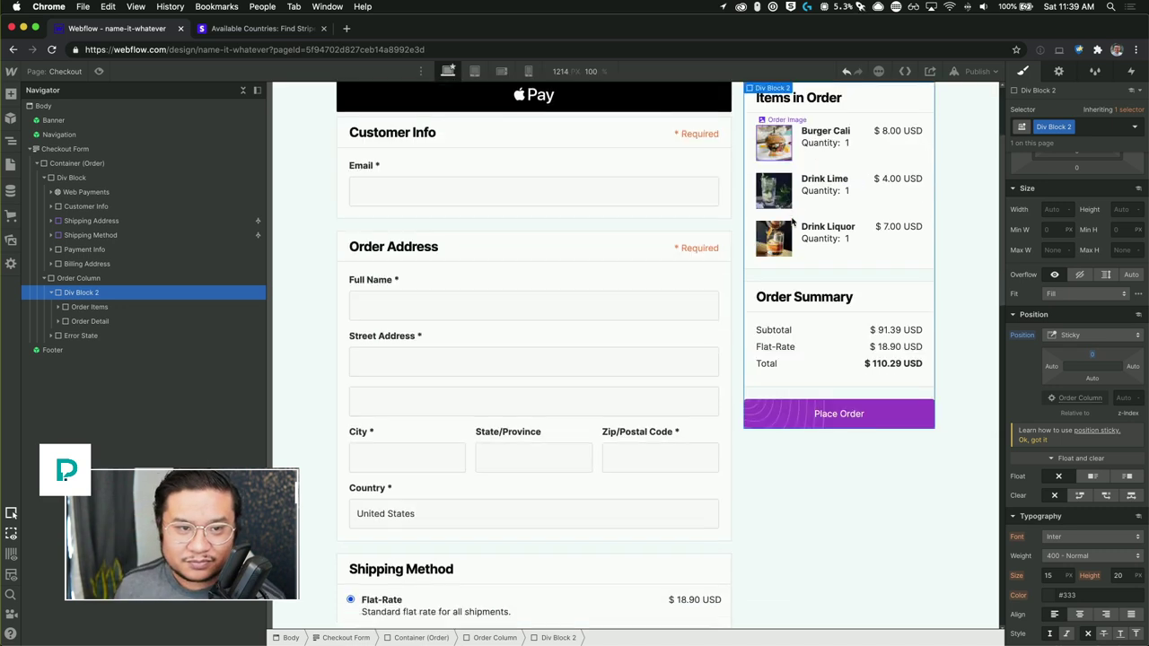
drag(1088, 354, 1085, 365)
scroll(725, 342, up, 5)
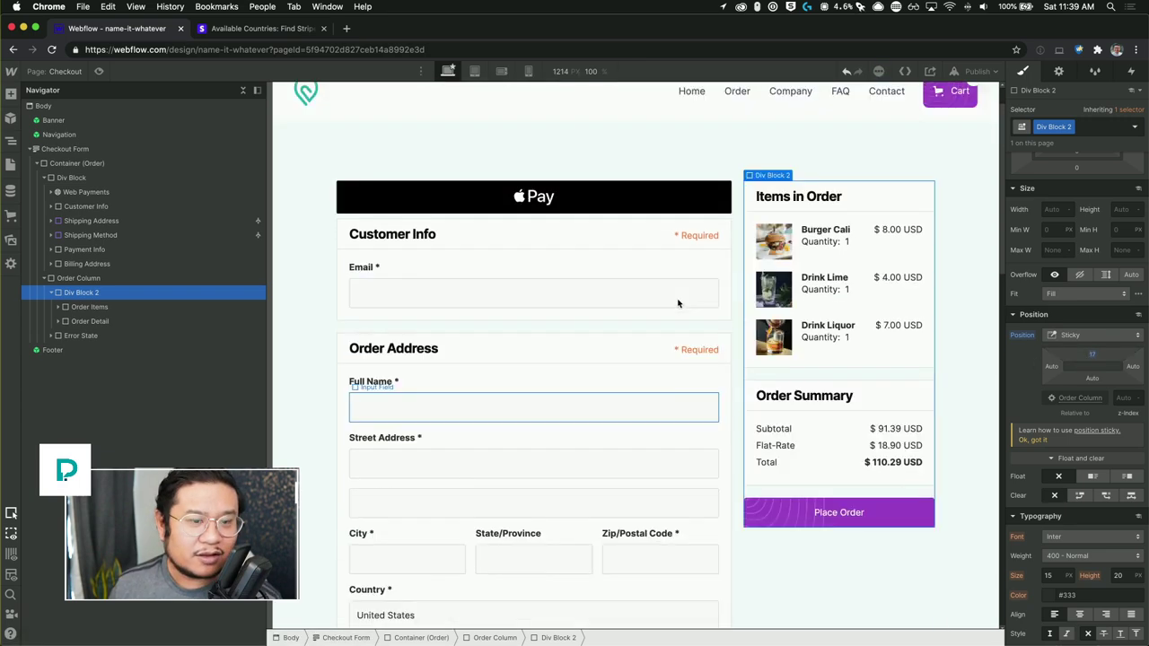
scroll(678, 297, down, 15)
scroll(677, 299, down, 2)
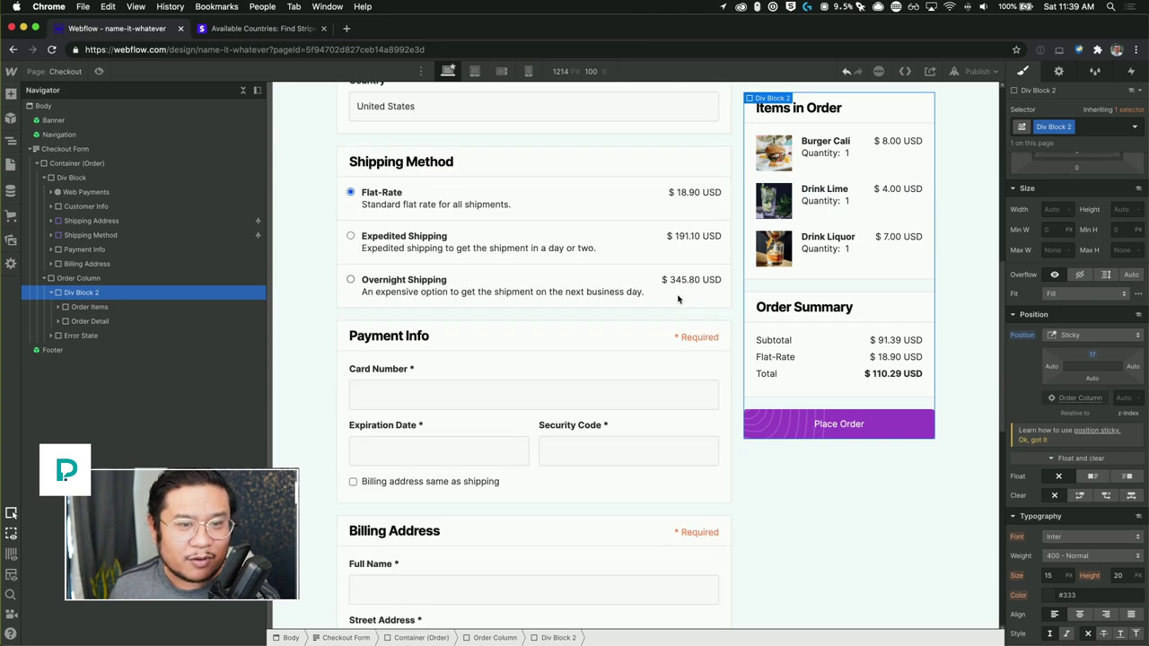
Step: Examine how the sticky order items and summary block behaves along the full length of the checkout form
scroll(678, 299, down, 10)
scroll(679, 300, up, 8)
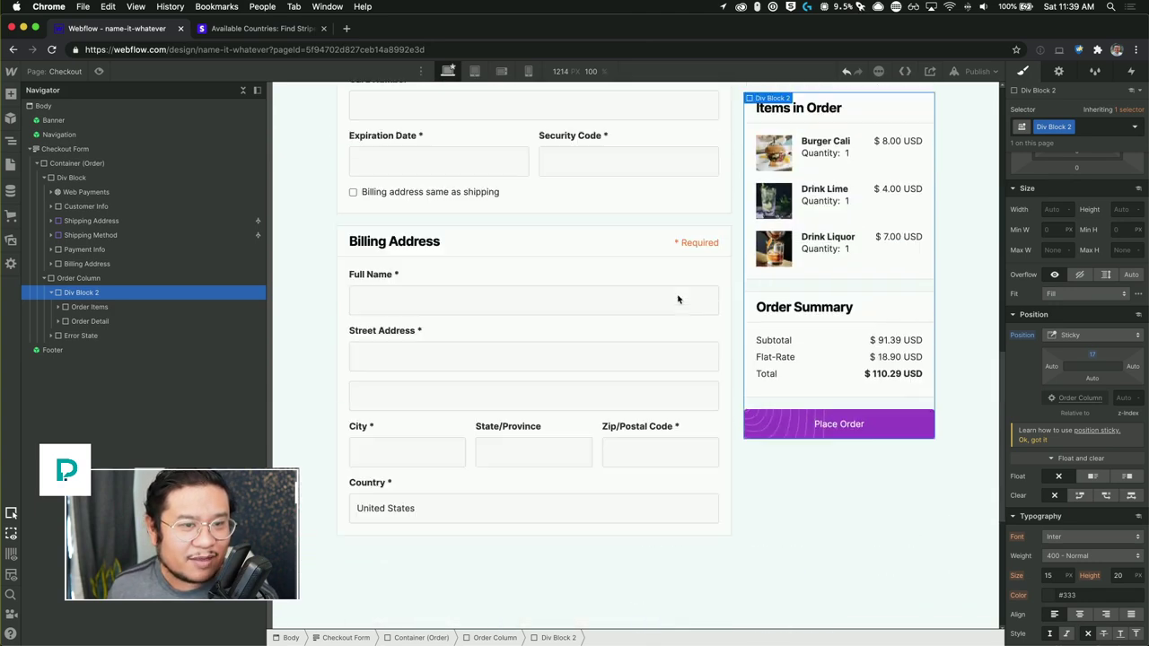
scroll(678, 299, up, 10)
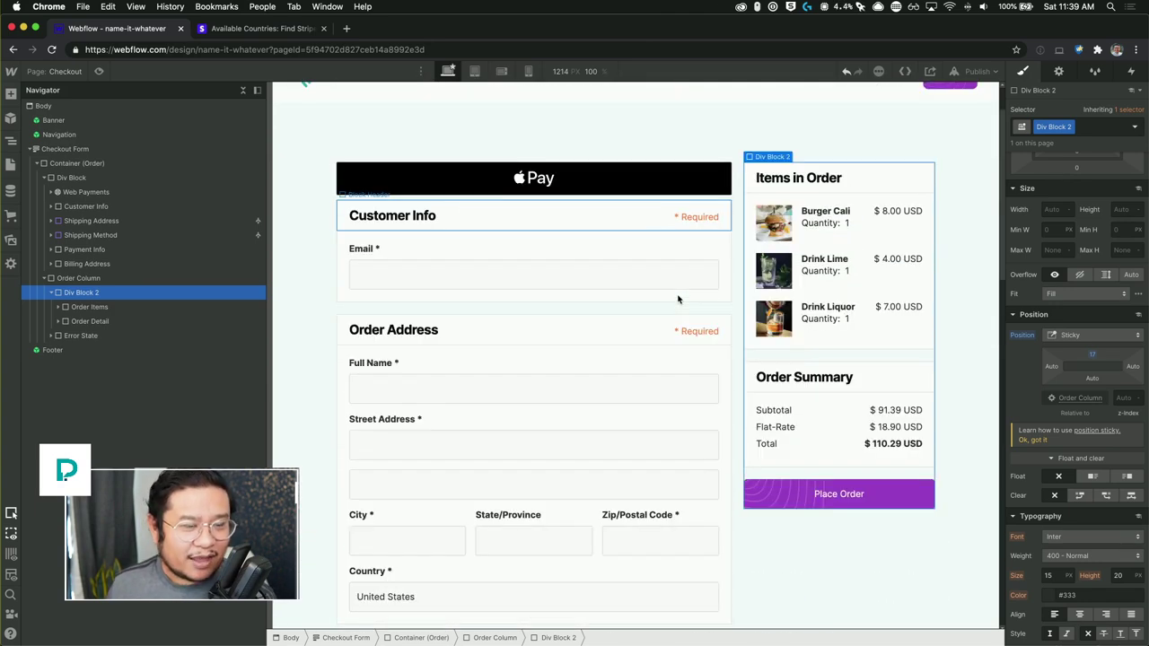
scroll(678, 299, down, 4)
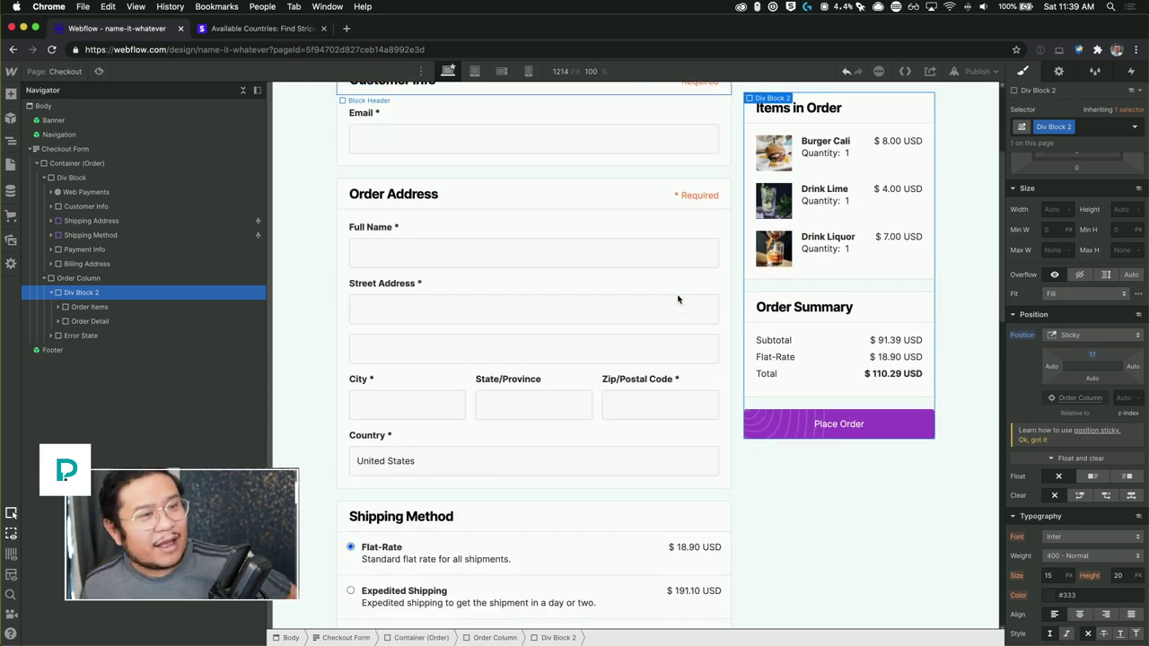
scroll(677, 298, down, 2)
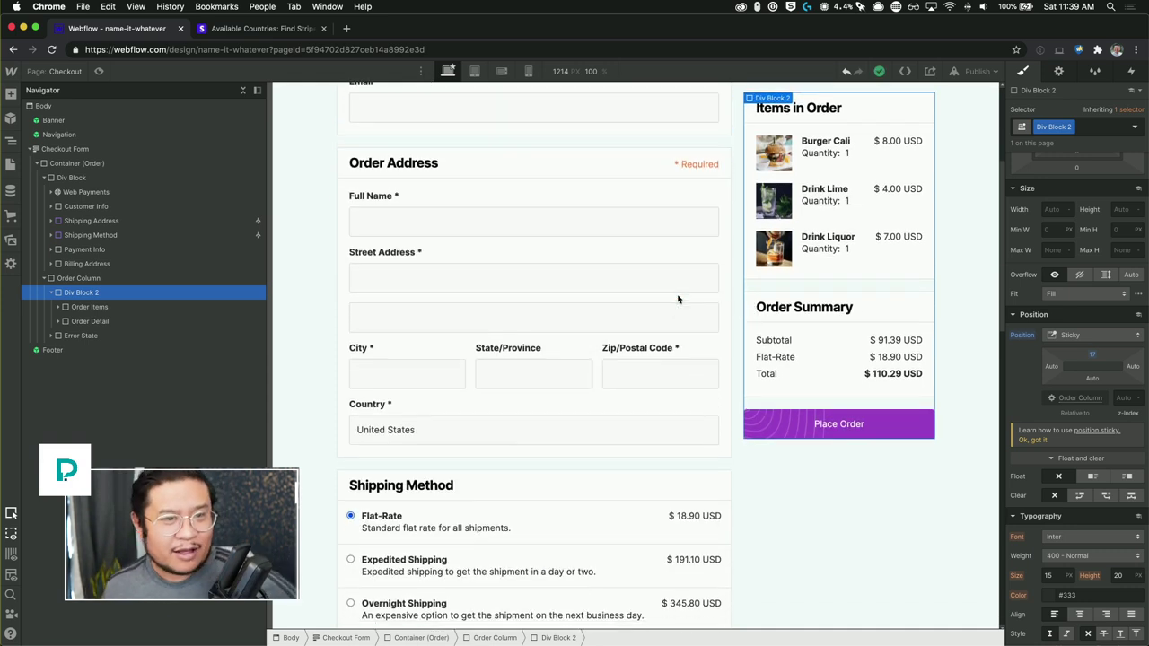
scroll(678, 299, down, 2)
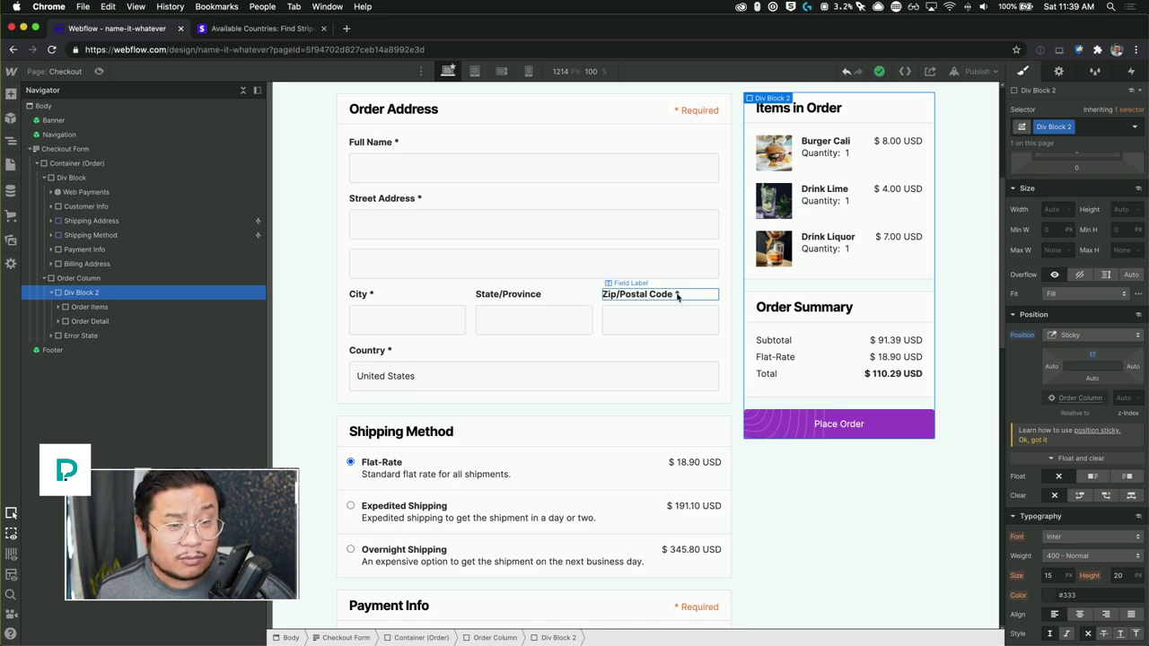
scroll(678, 299, down, 15)
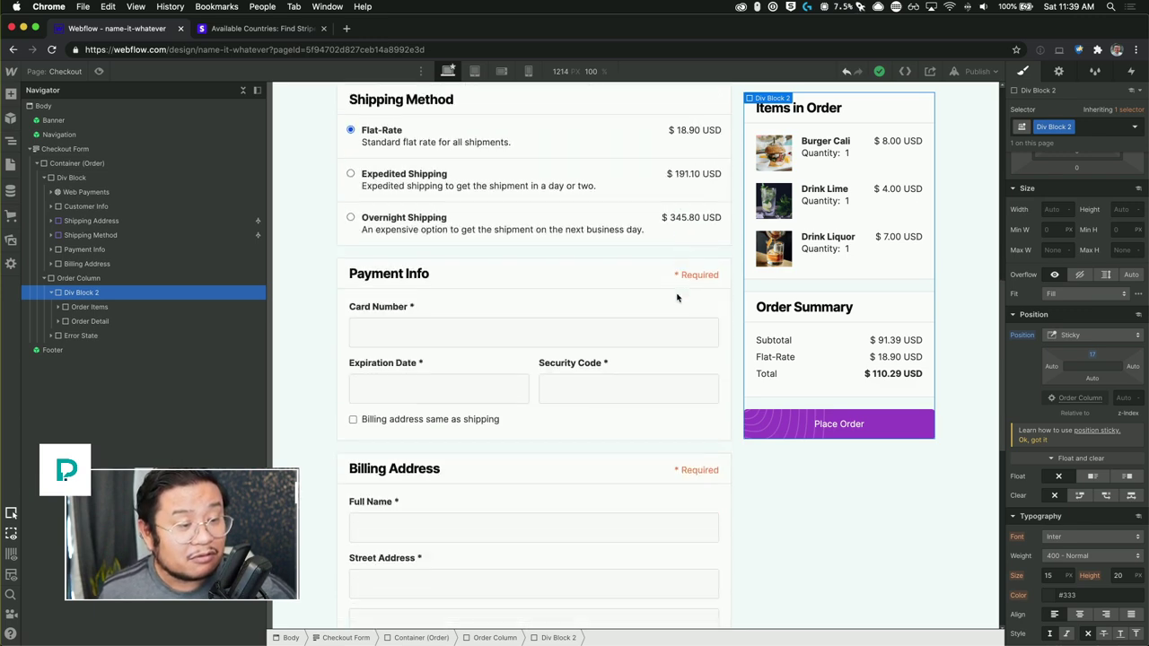
scroll(678, 299, up, 8)
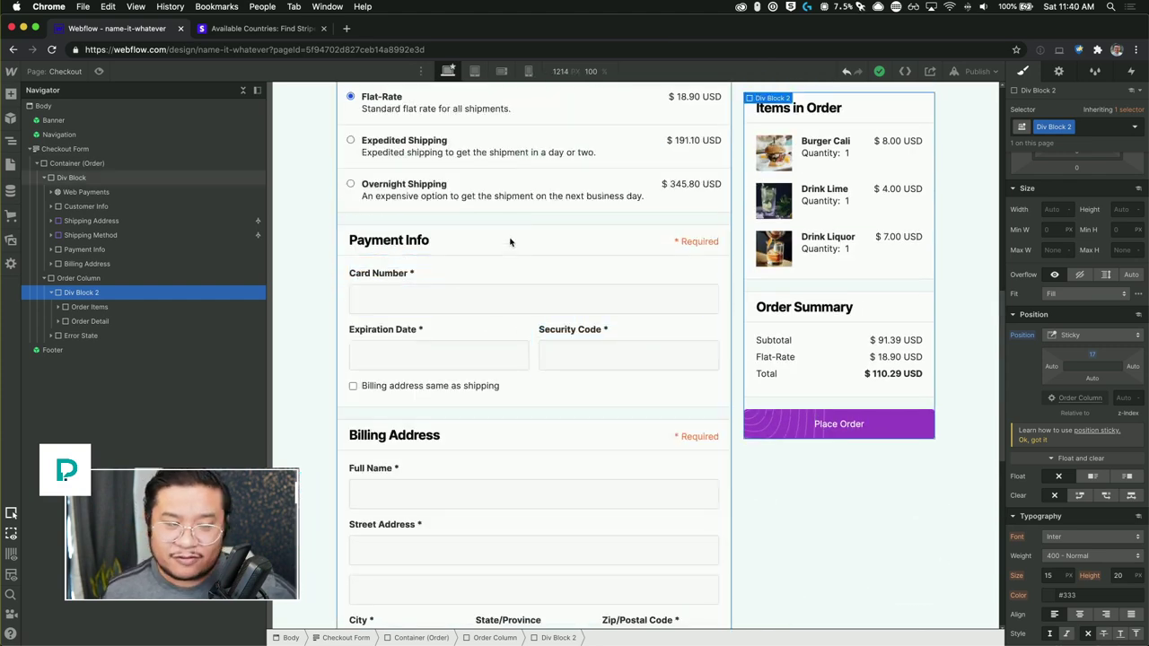
scroll(530, 287, up, 2)
scroll(534, 296, up, 12)
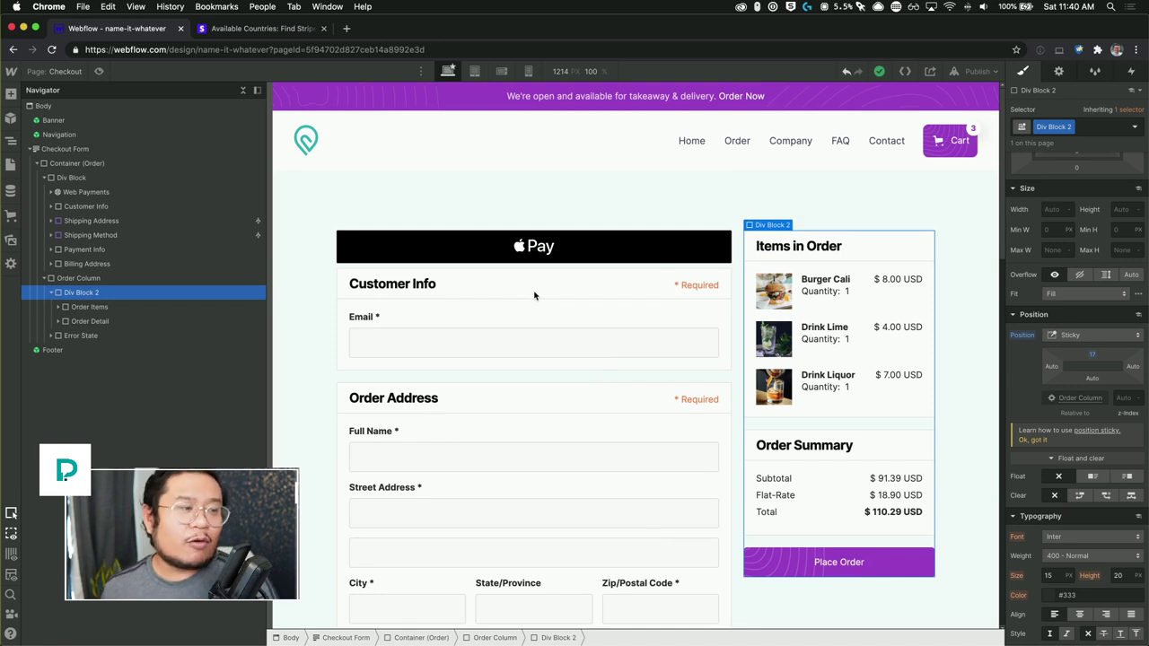
Step: Add an Additional Info block between Web Payments and Customer Info, and inspect its gift checkbox and Notes labels
click(467, 285)
click(11, 93)
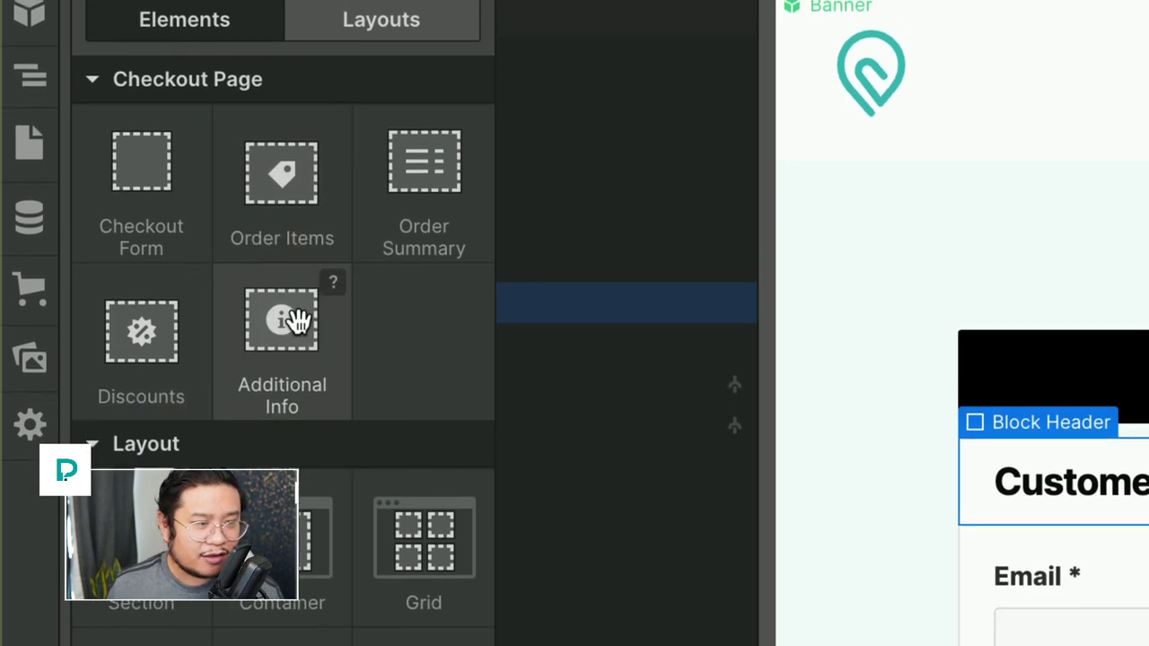
drag(291, 323, 323, 333)
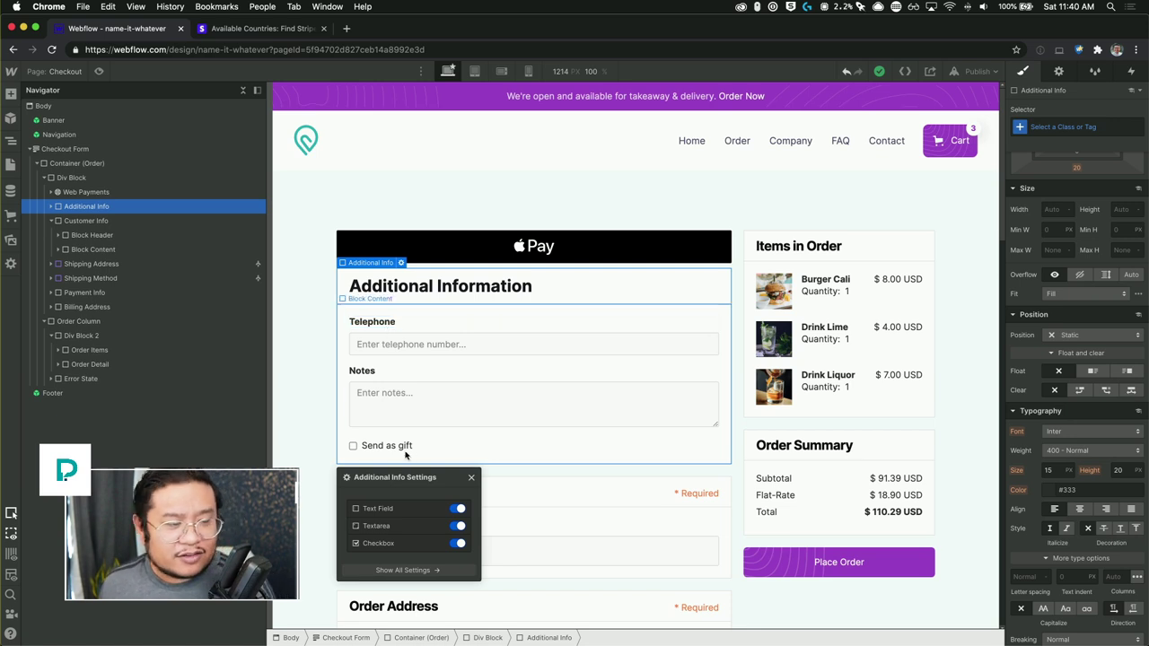
click(391, 446)
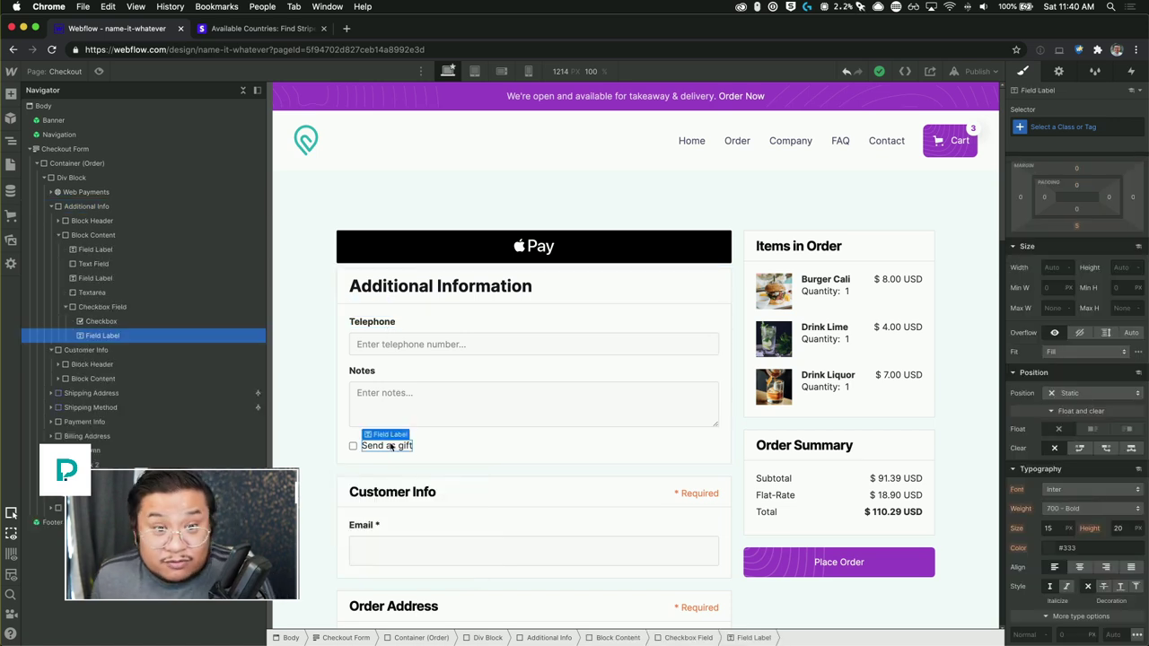
click(370, 372)
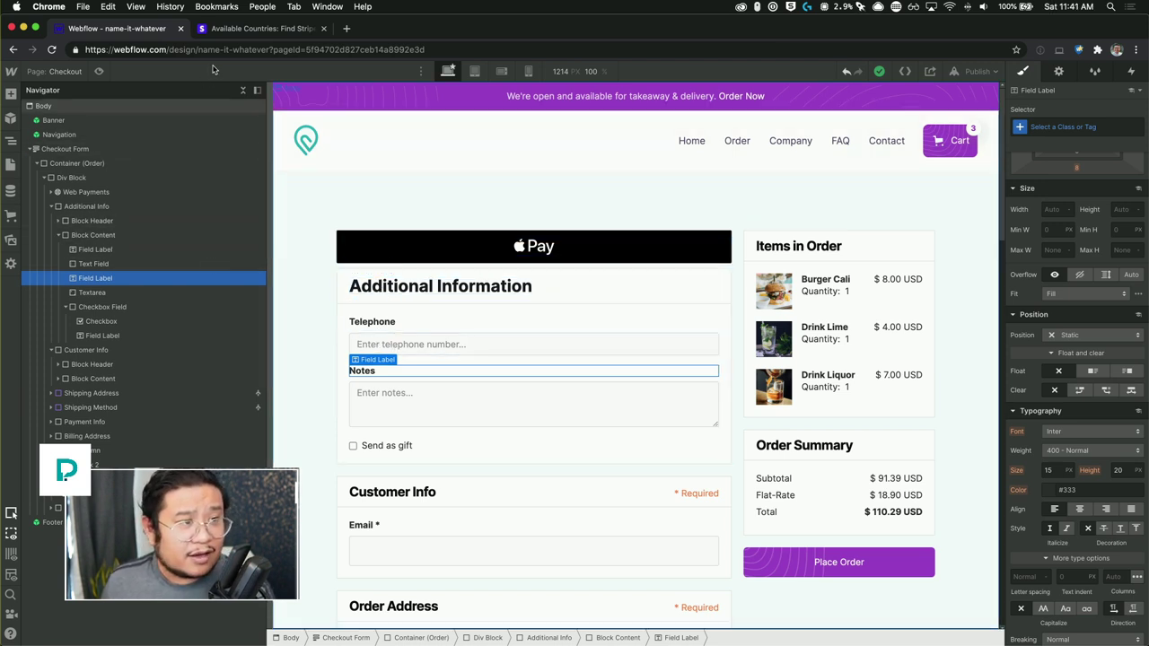
Step: Close the Stripe available countries page and return to the checkout design
click(324, 28)
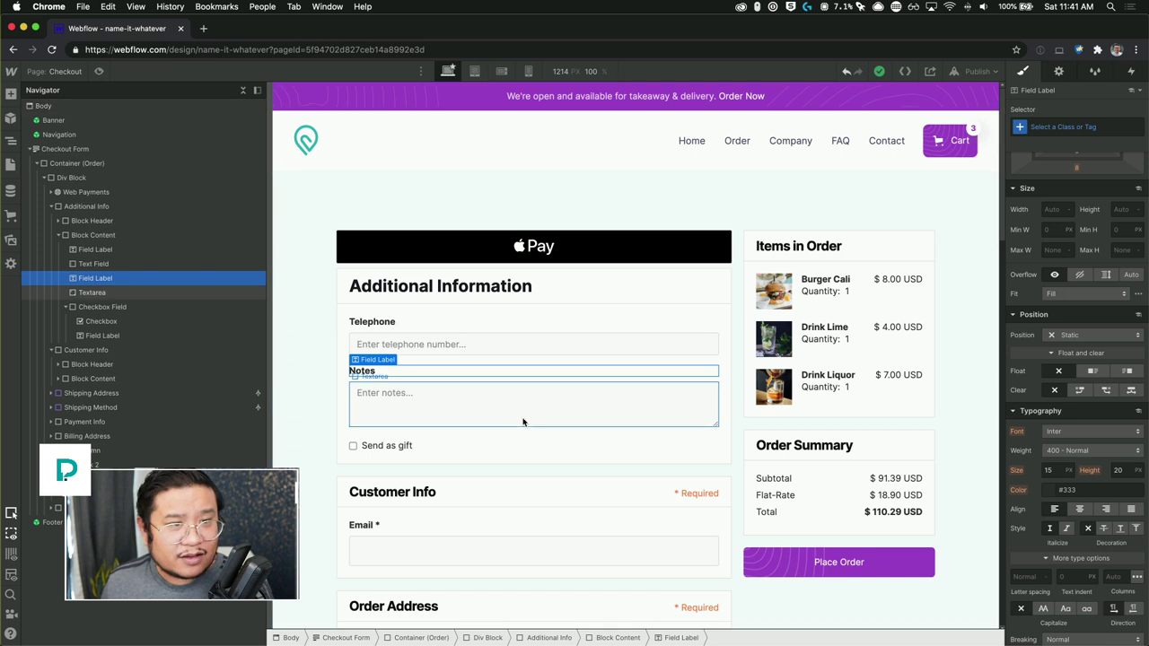
scroll(522, 421, down, 1)
scroll(506, 156, up, 1)
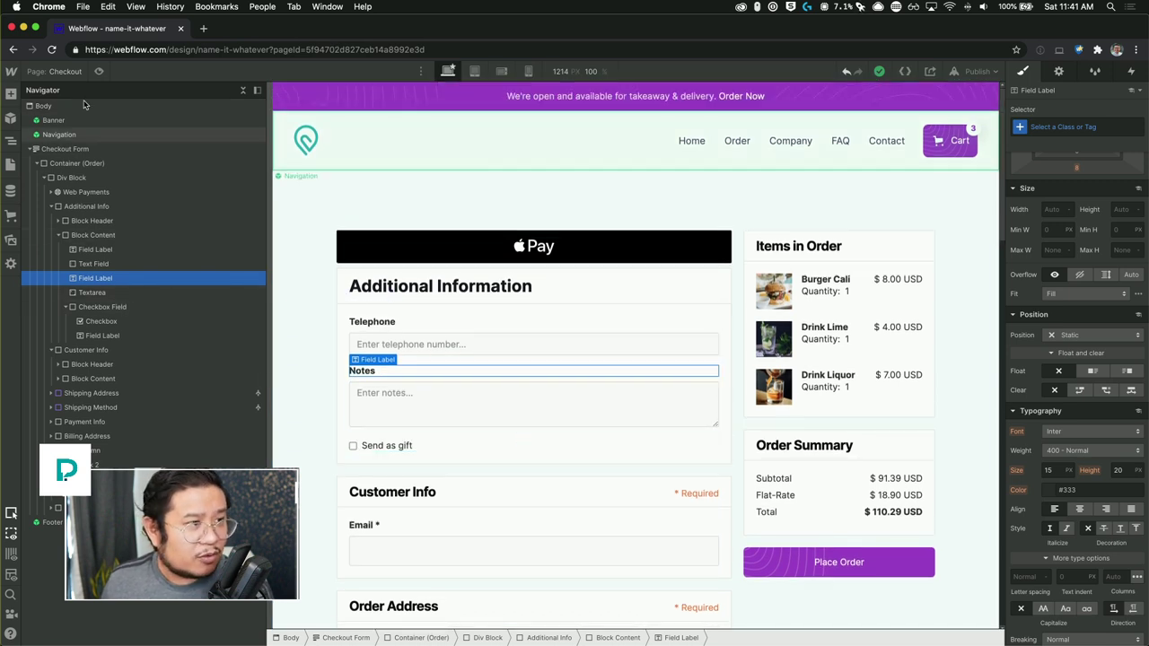
Step: Open the Order Confirmation page and look through its customer, shipping, payment and order item sections
click(36, 71)
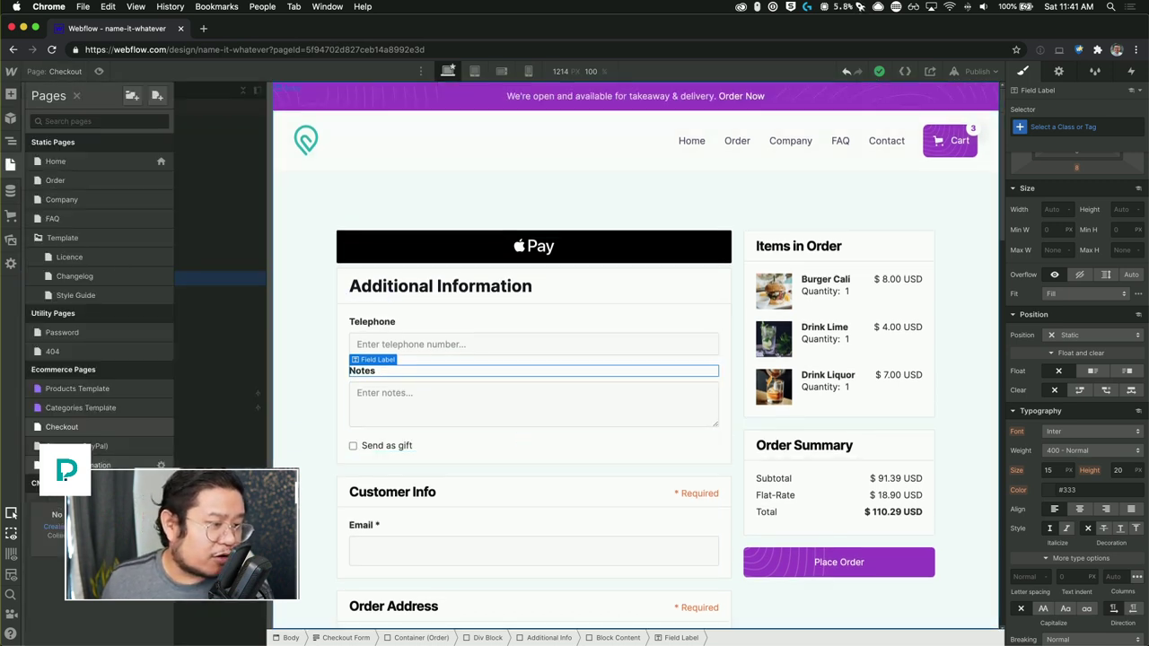
click(81, 441)
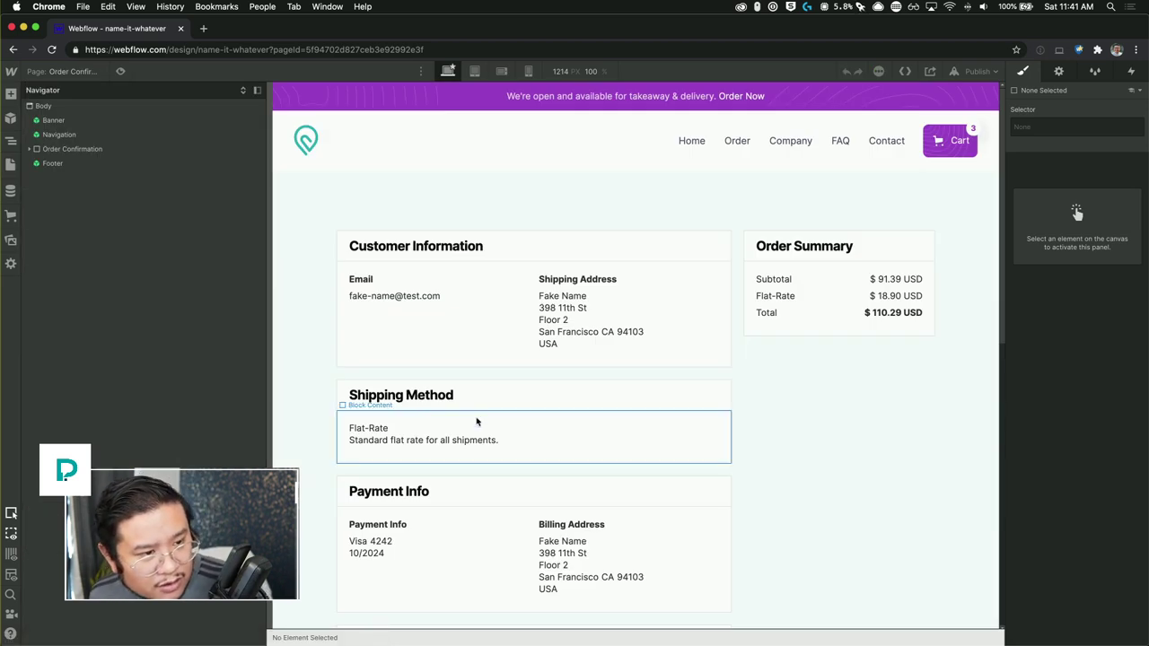
scroll(476, 422, down, 10)
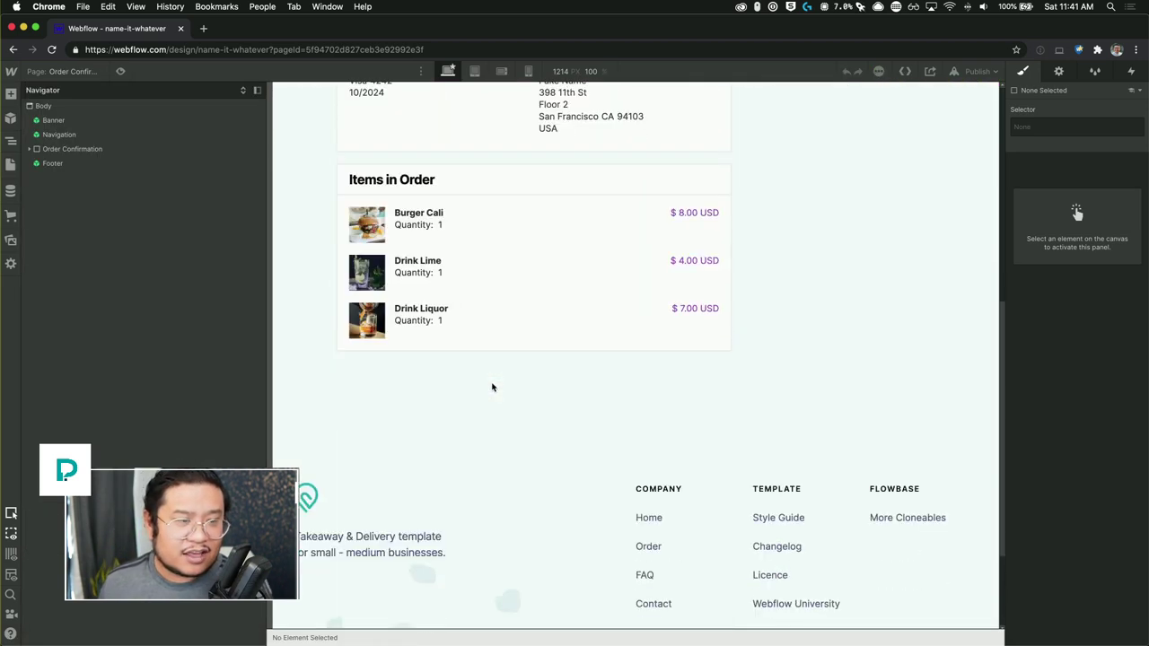
scroll(492, 387, up, 10)
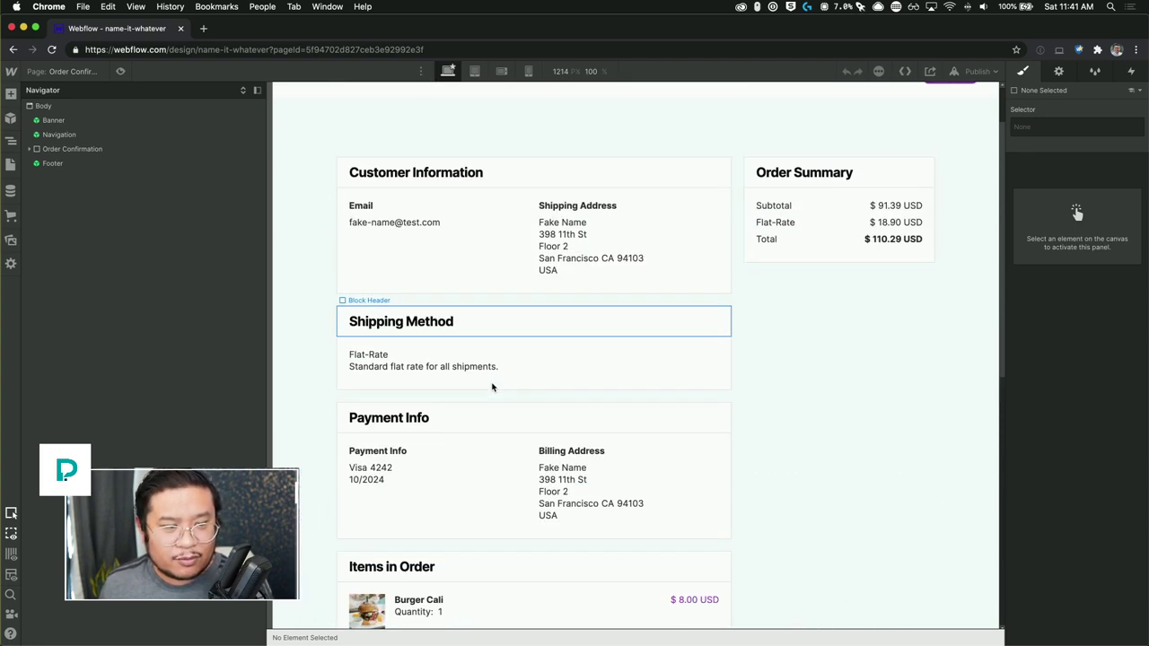
scroll(492, 387, up, 2)
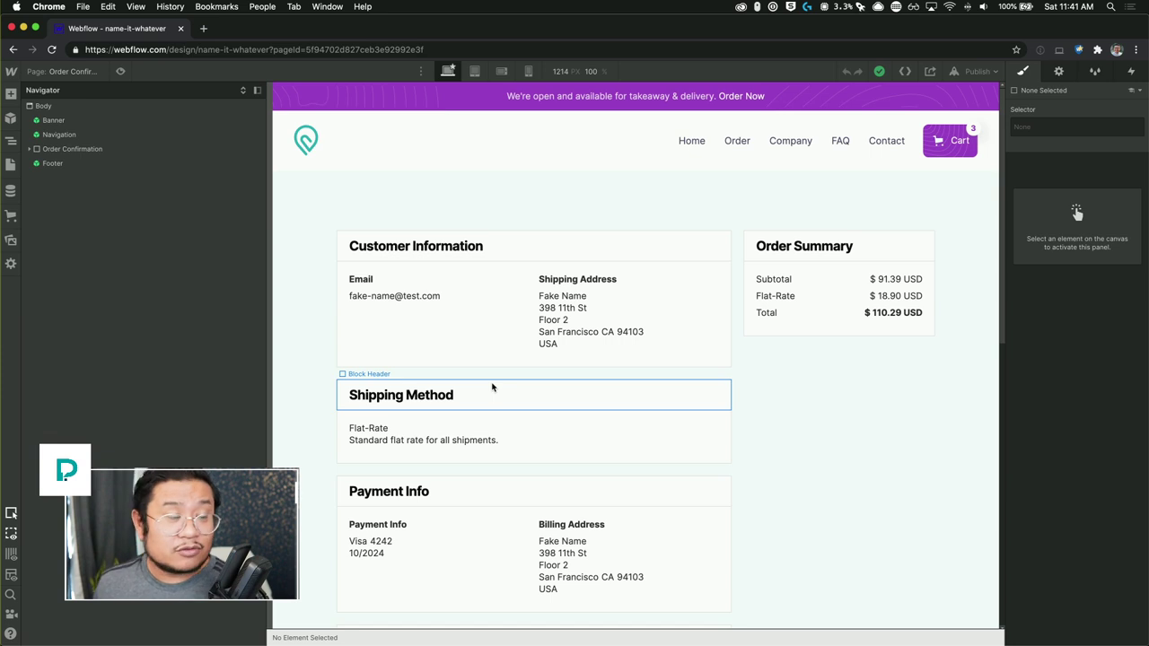
Step: Open the site's Email settings and review the brand logo, colours and order received preview
click(69, 74)
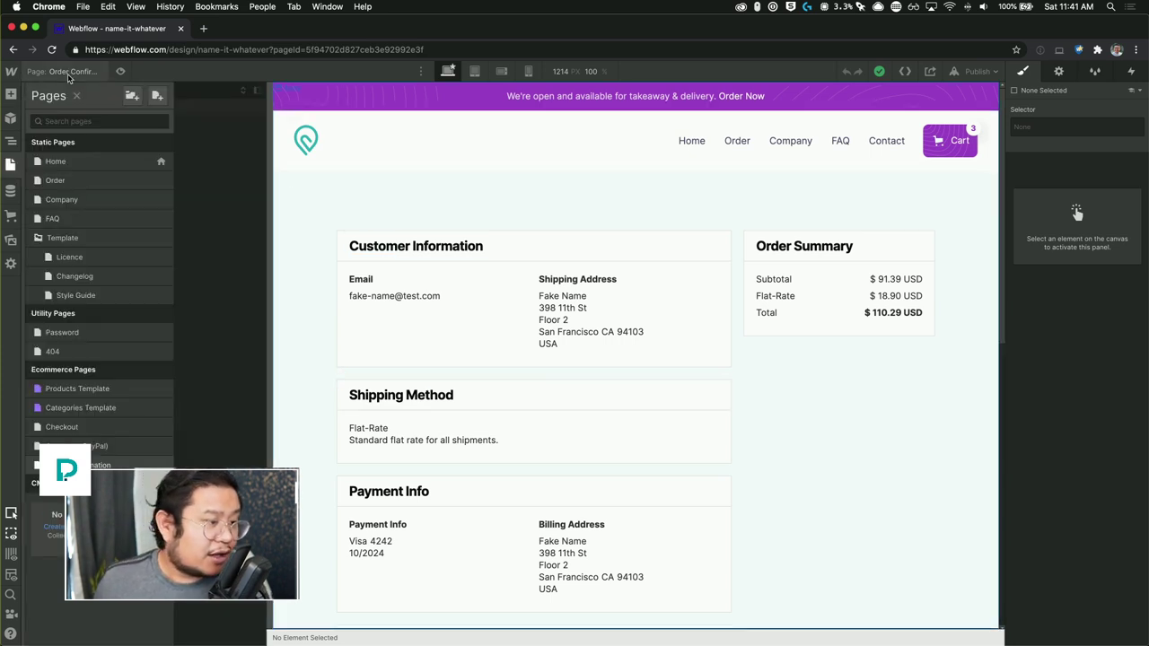
click(11, 263)
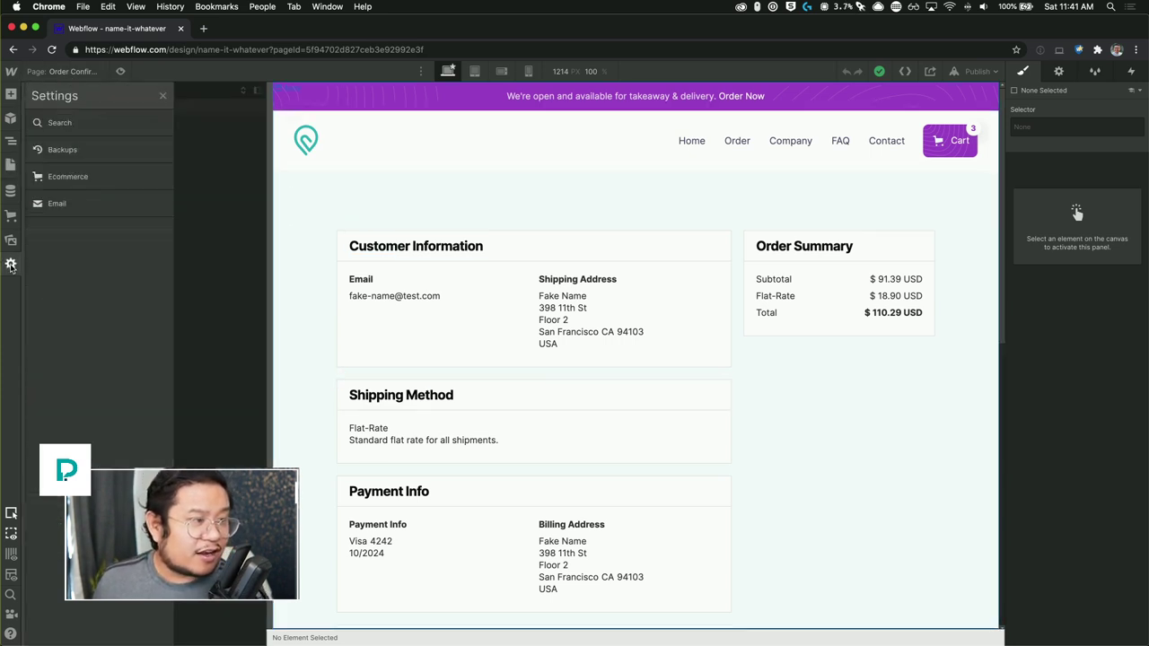
click(90, 210)
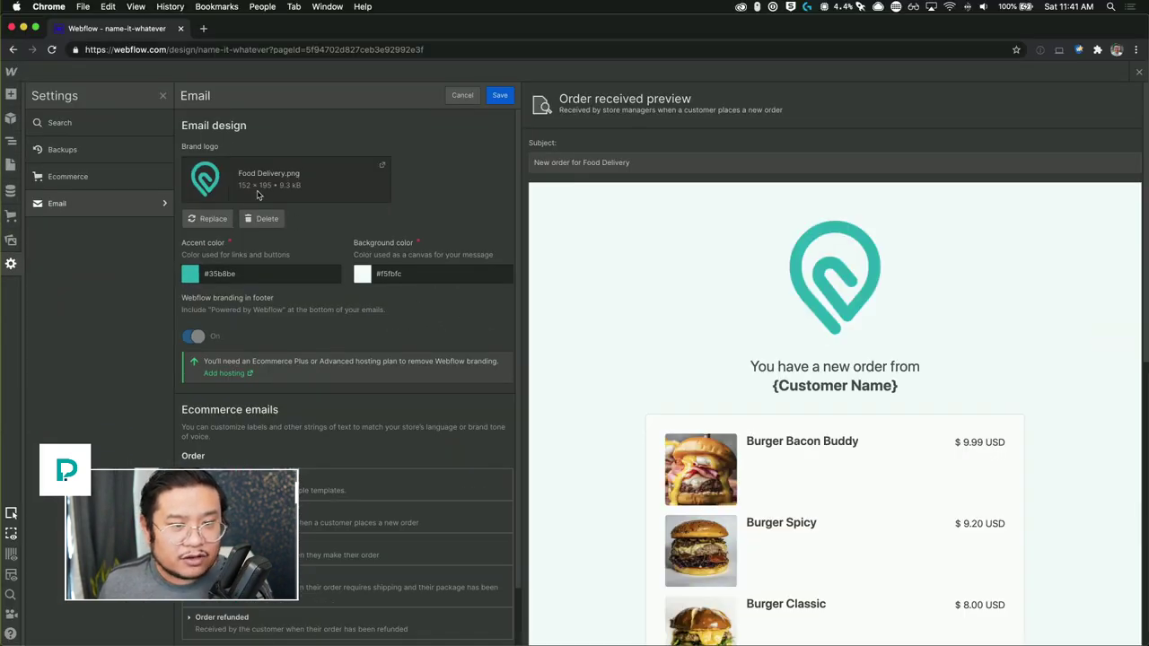
scroll(631, 469, down, 4)
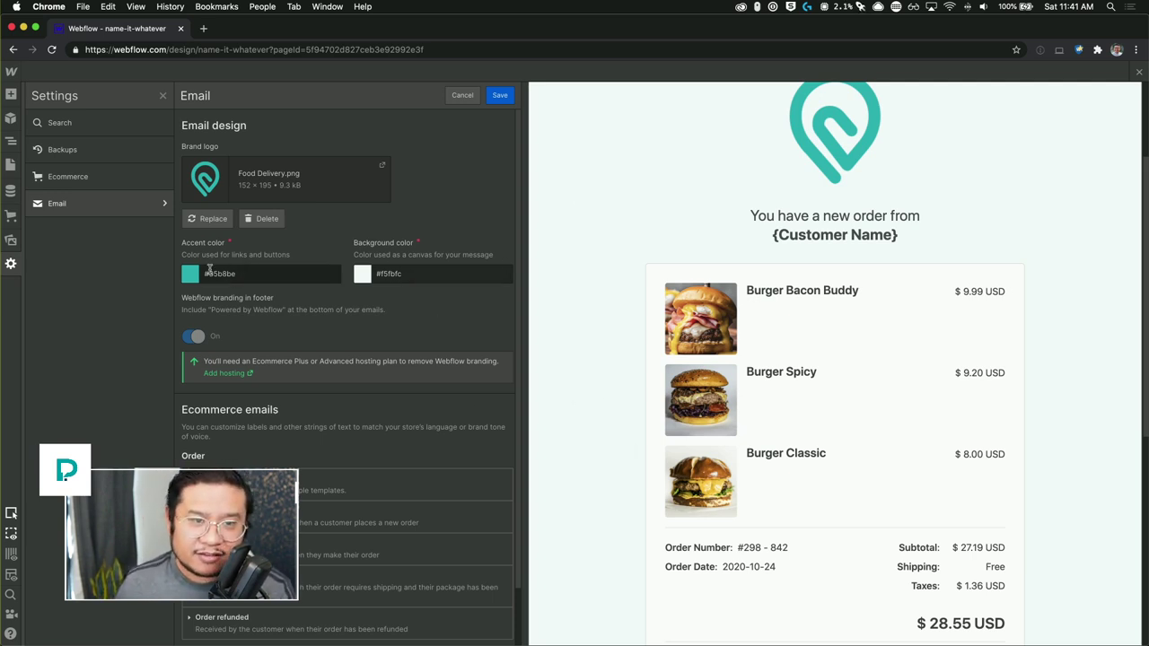
scroll(220, 421, down, 2)
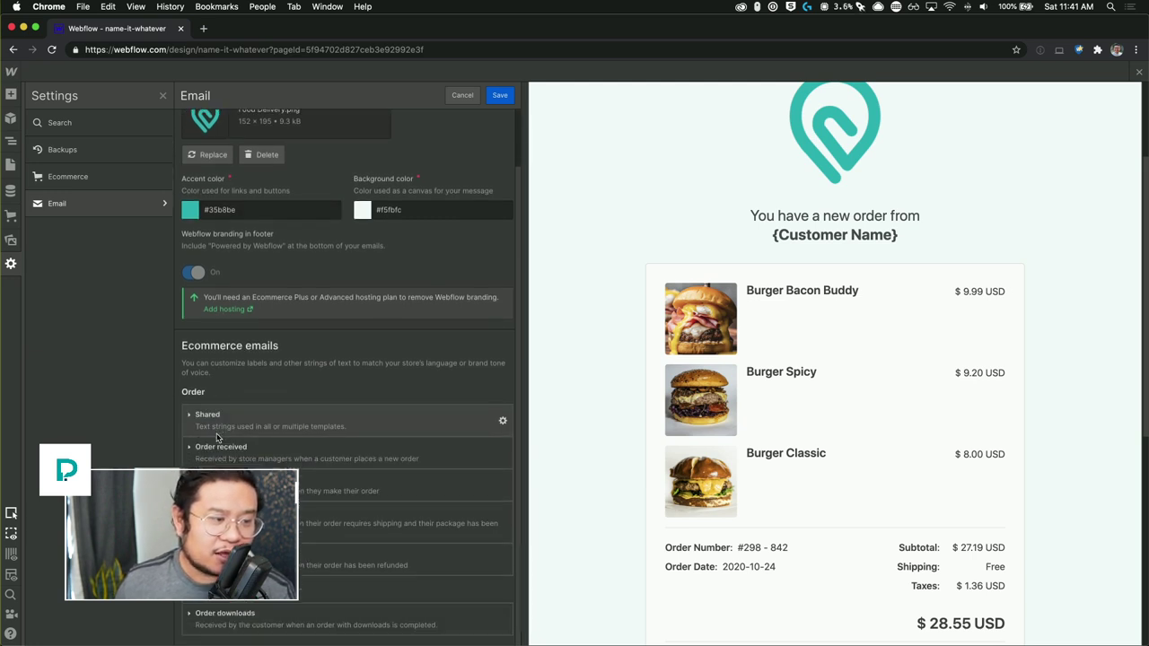
Step: Expand the Shared text strings for order emails, review them alongside the rest of the email preview, and collapse them
click(231, 418)
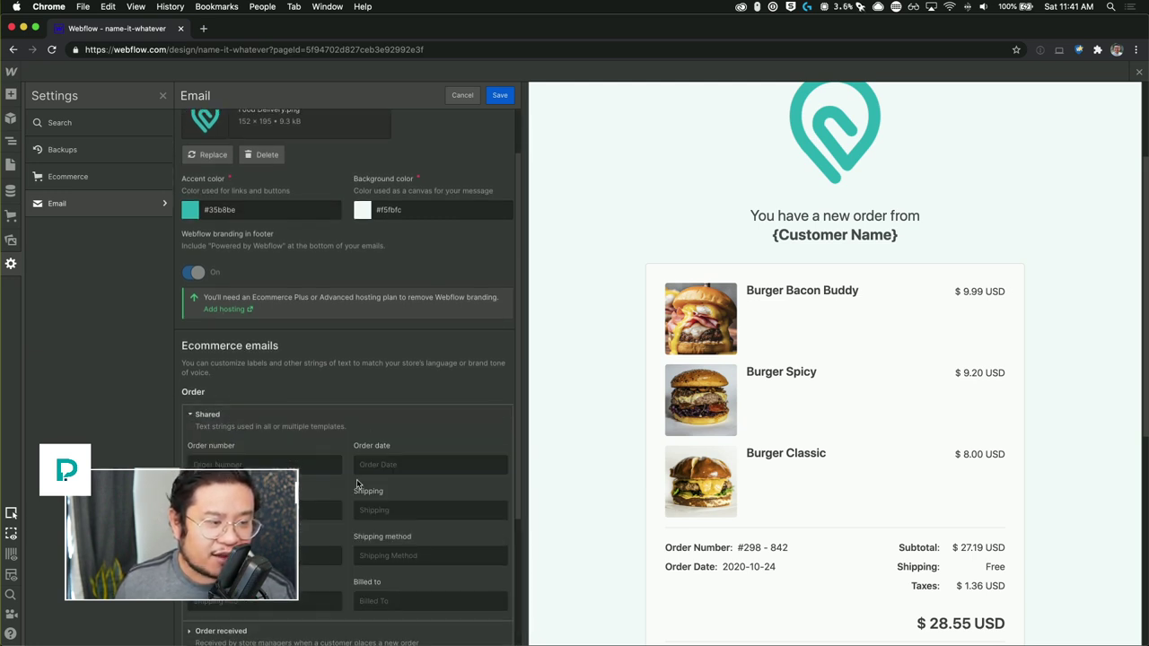
scroll(364, 450, down, 3)
scroll(332, 466, down, 2)
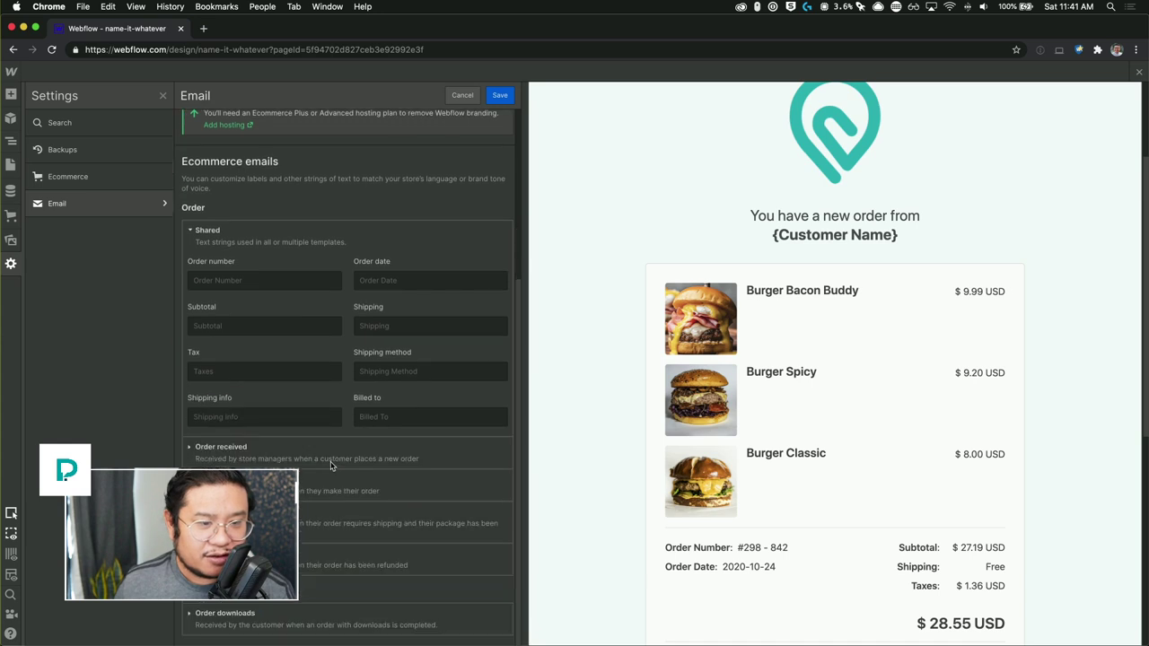
scroll(821, 452, down, 5)
scroll(821, 452, down, 2)
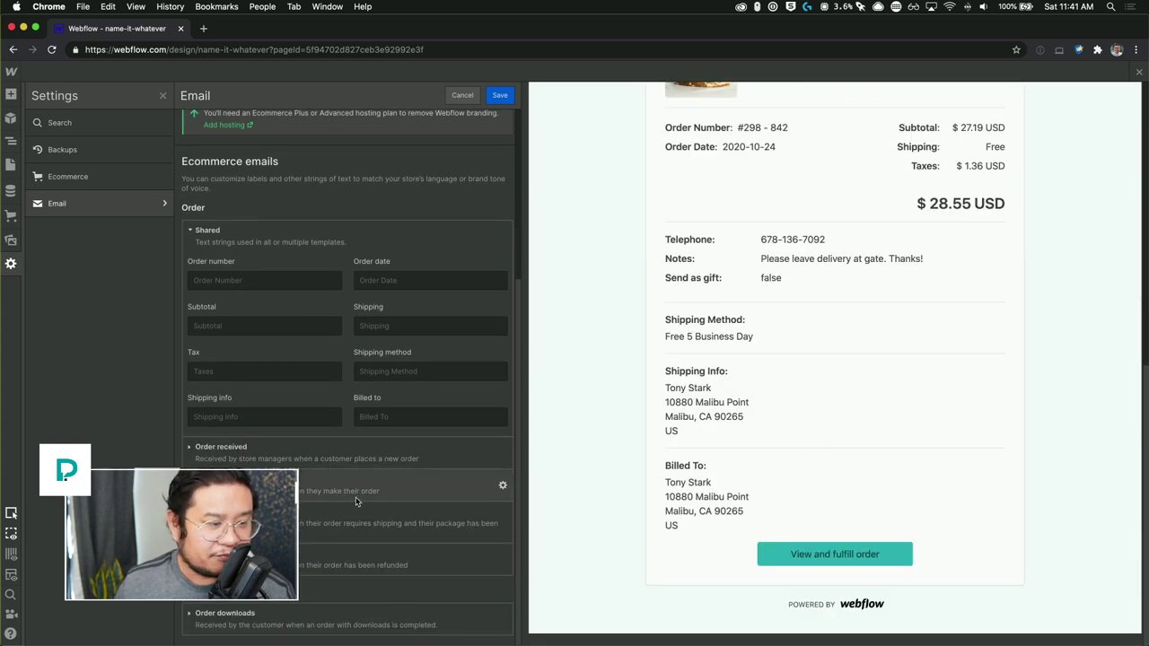
click(235, 240)
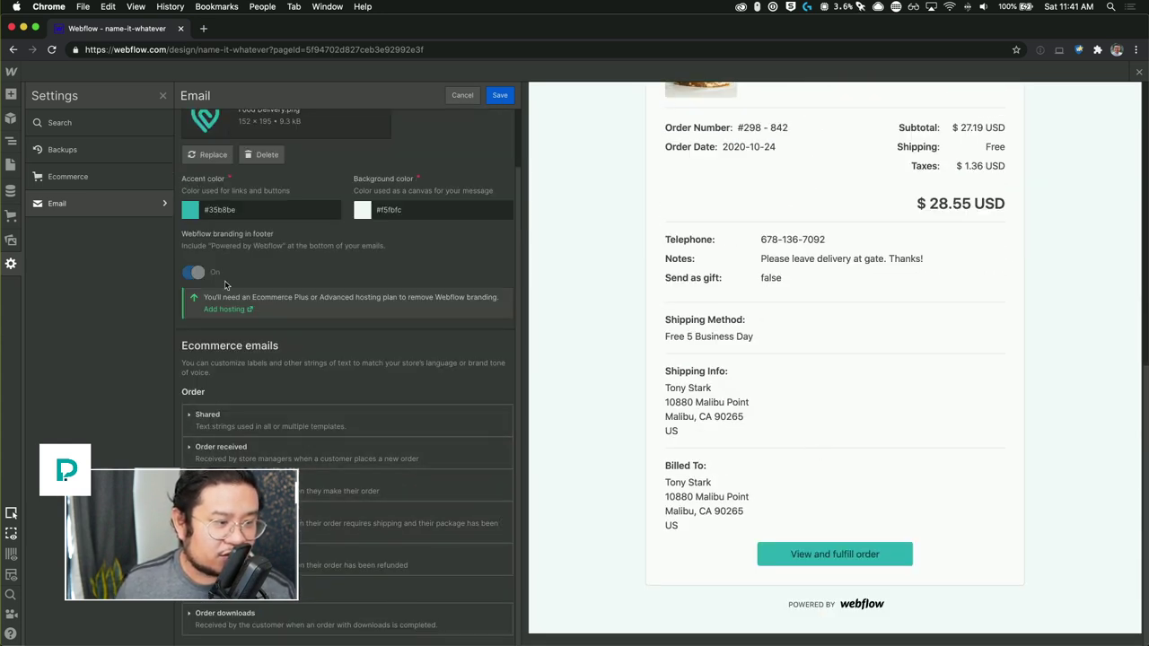
Step: Review the Order received and Order downloads email templates, and leave the email settings without saving
click(226, 448)
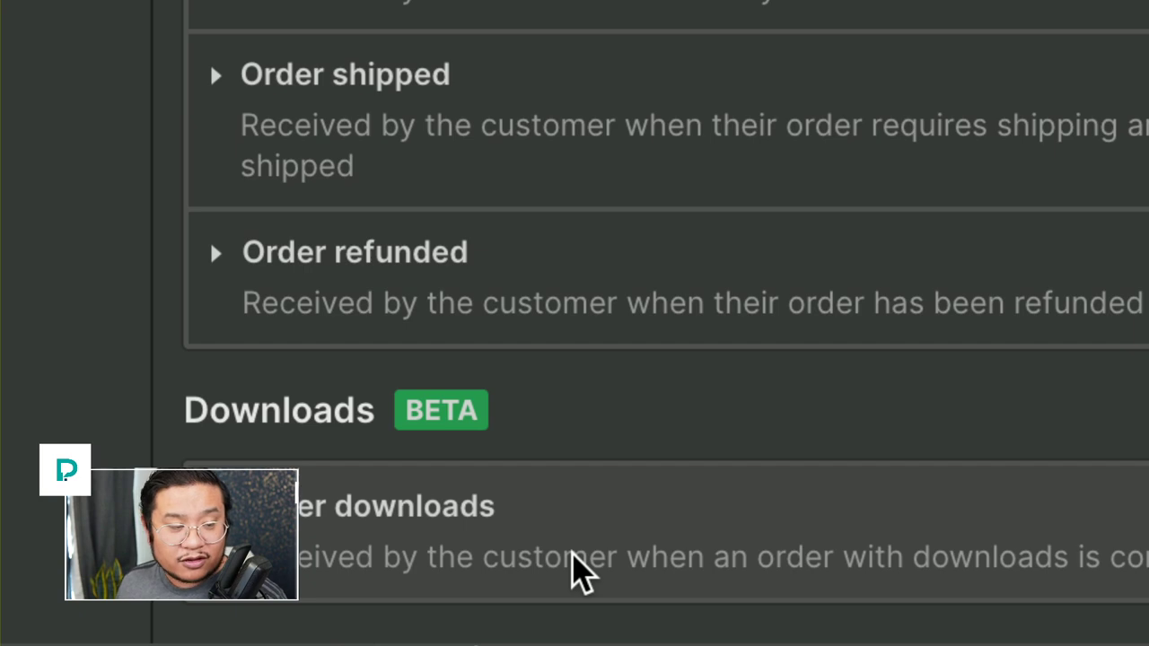
click(573, 539)
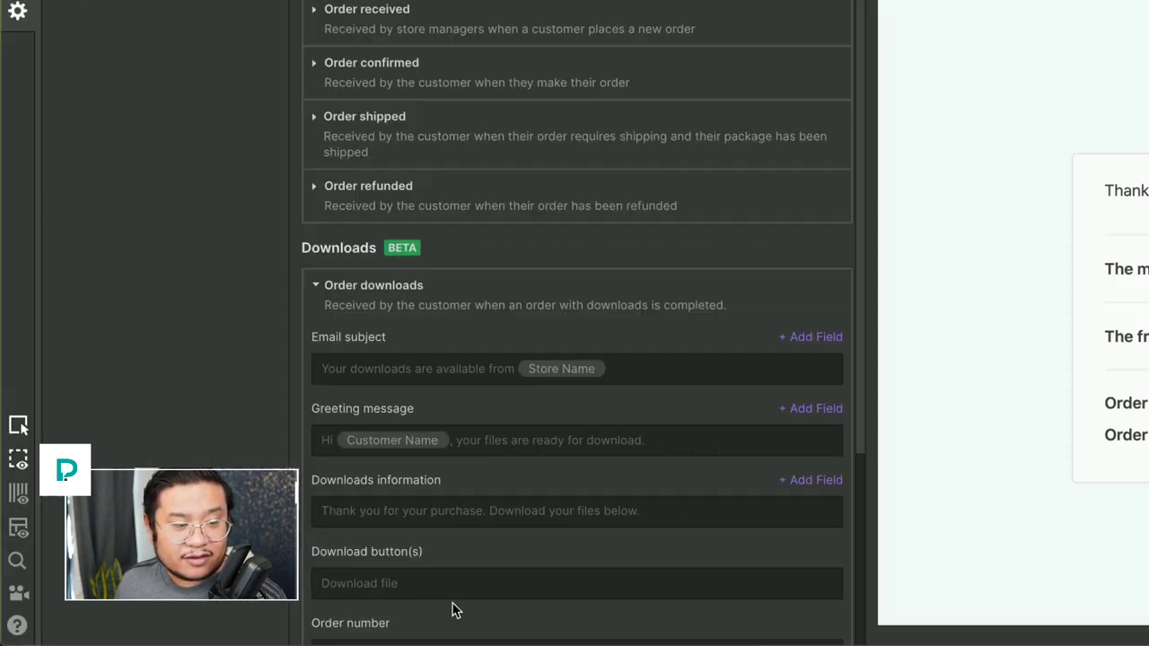
scroll(482, 551, down, 4)
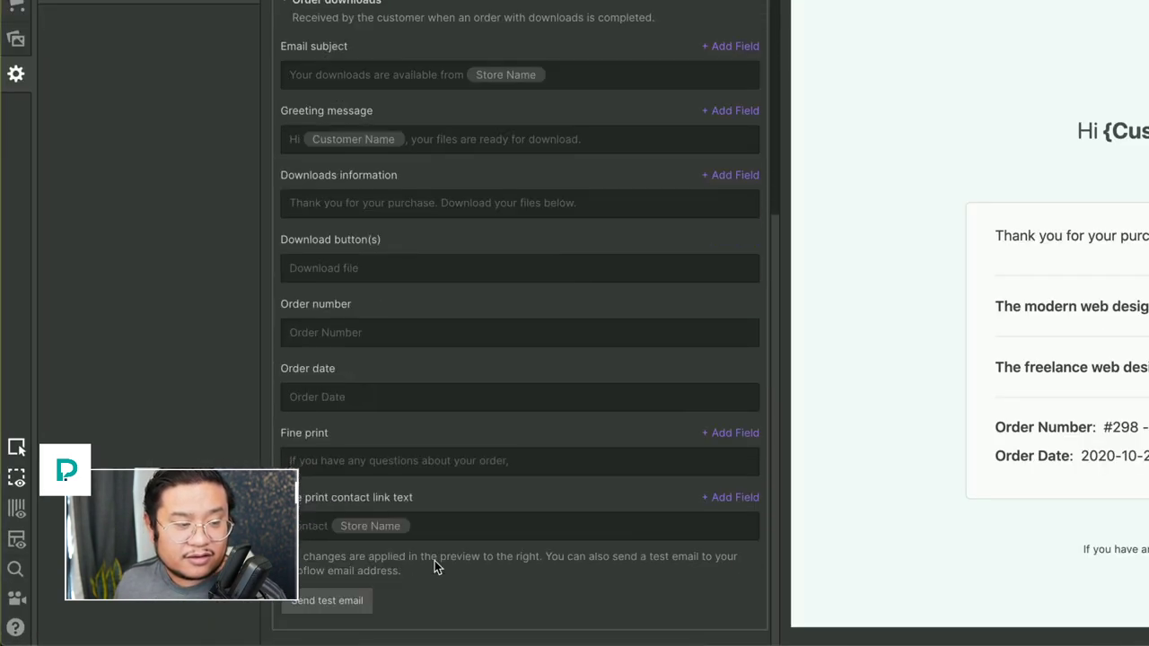
scroll(482, 551, up, 3)
scroll(434, 560, up, 4)
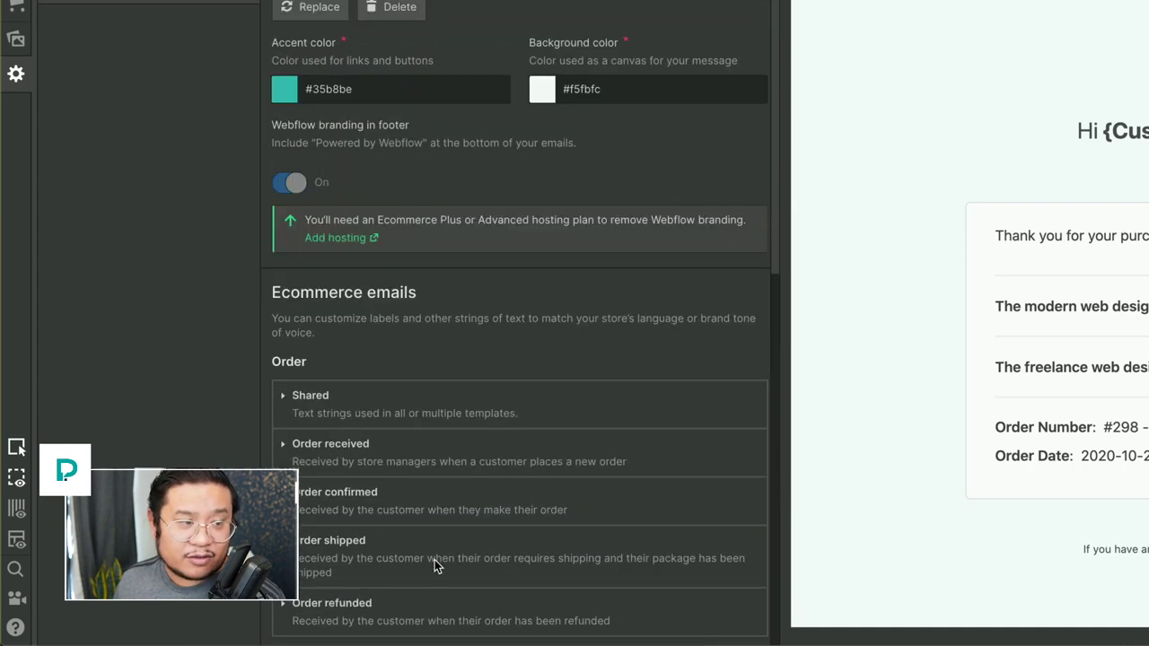
scroll(434, 559, up, 1)
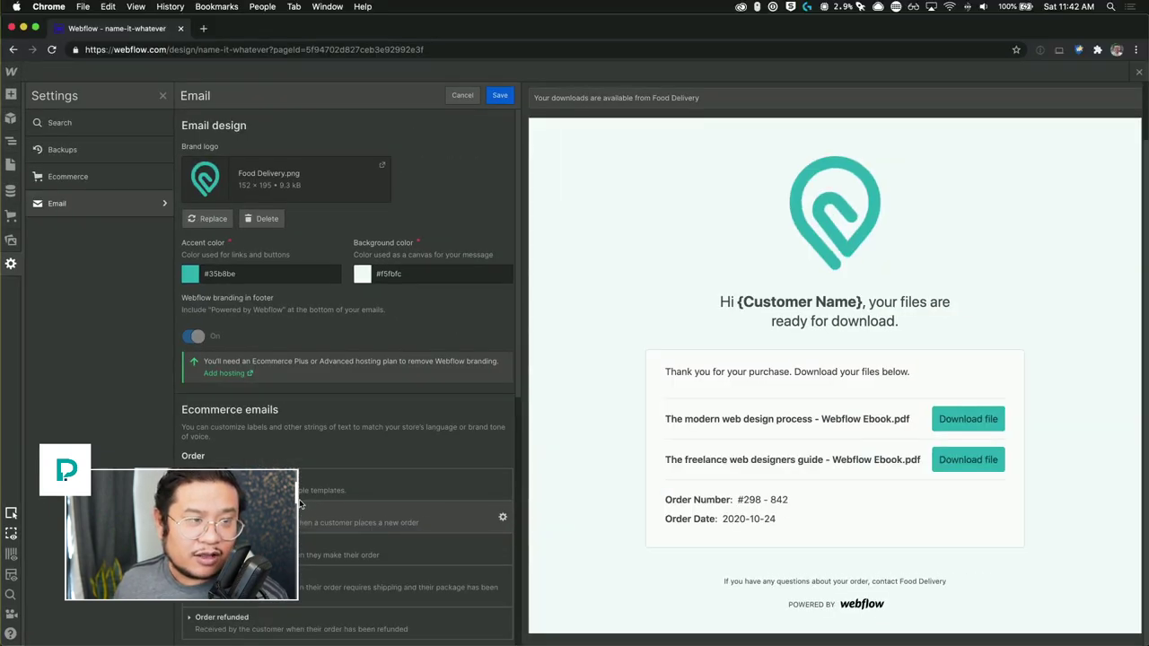
click(454, 95)
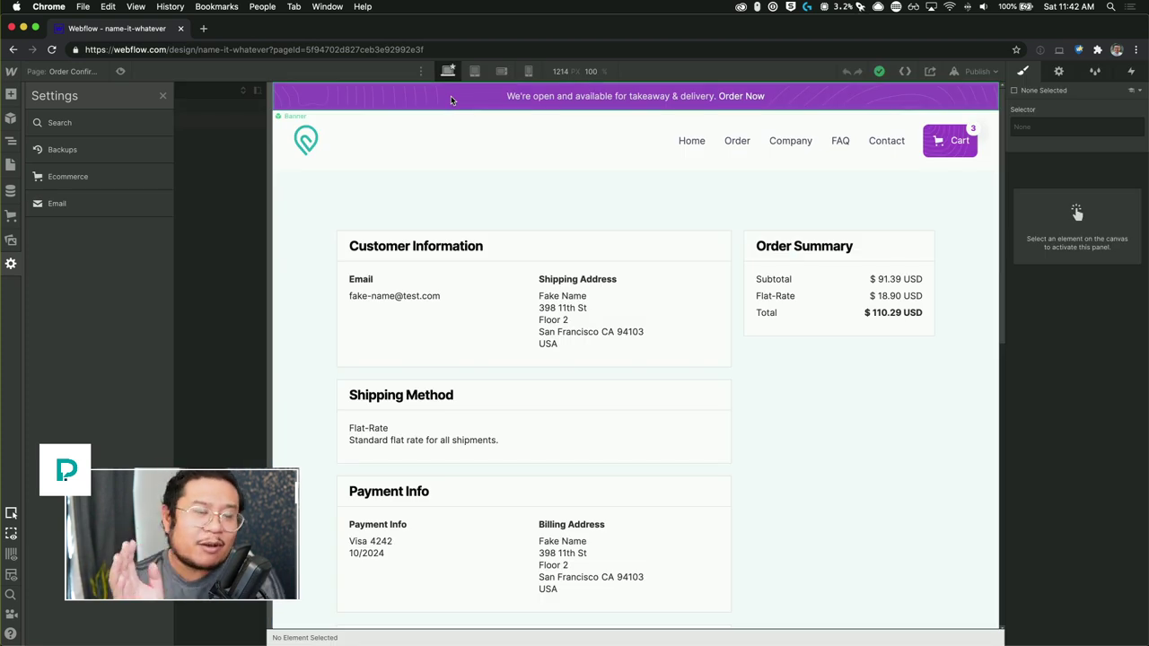
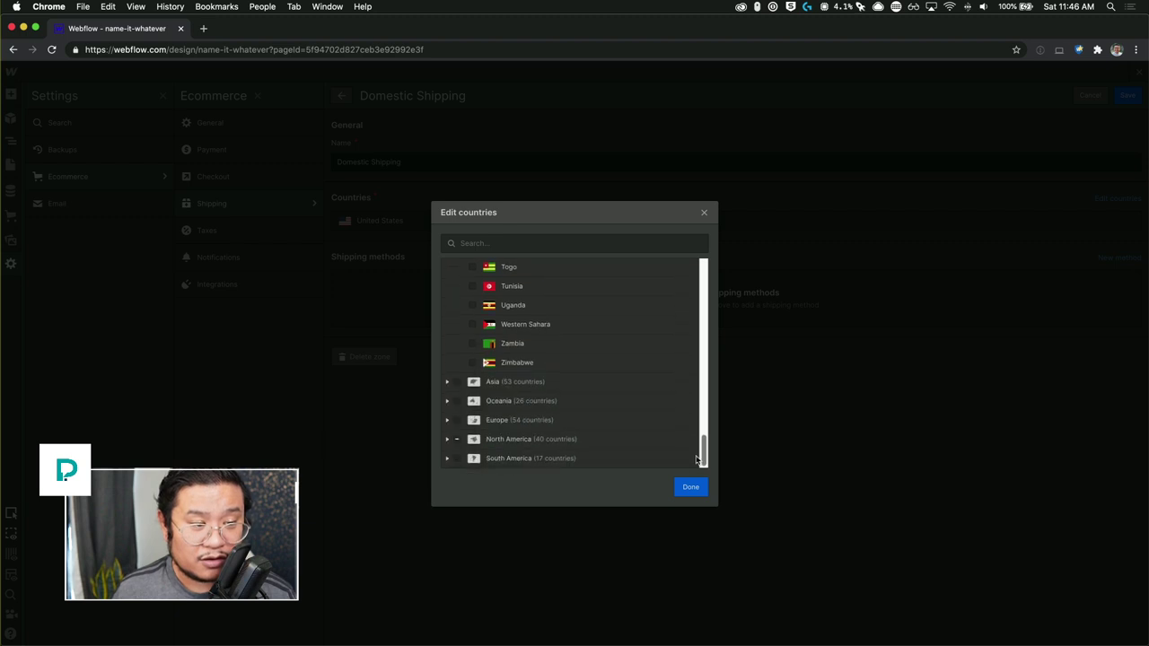
Step: Leave the zone's country selection and start a flat-rate shipping method named "flat rate" for the Domestic Shipping zone
click(704, 213)
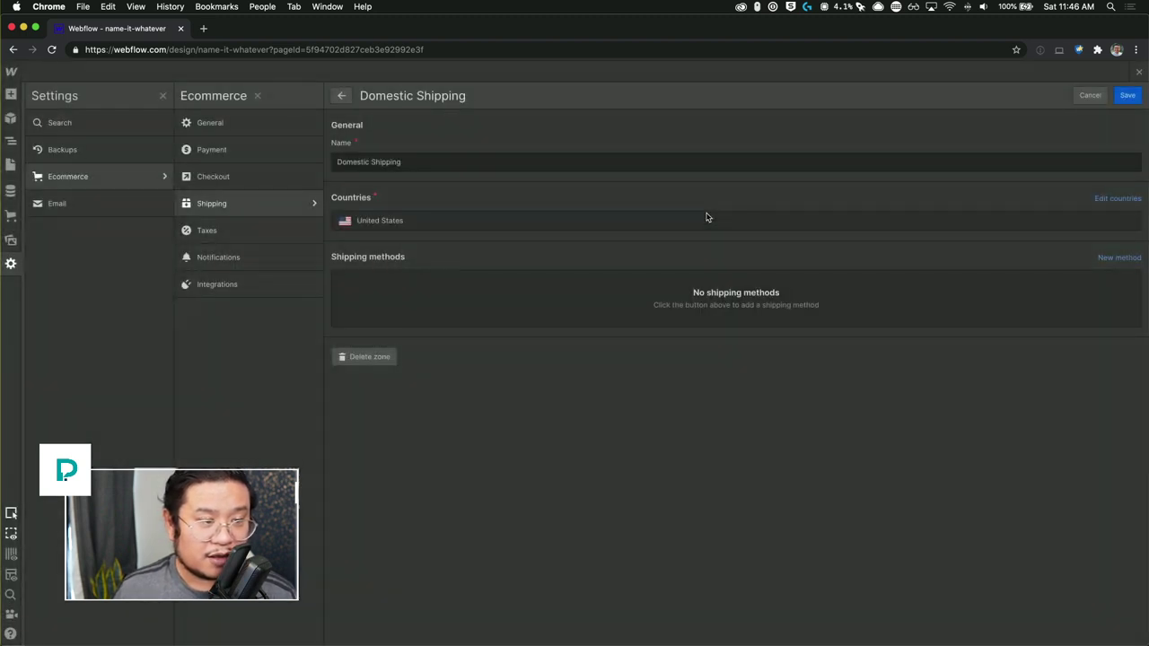
click(1105, 260)
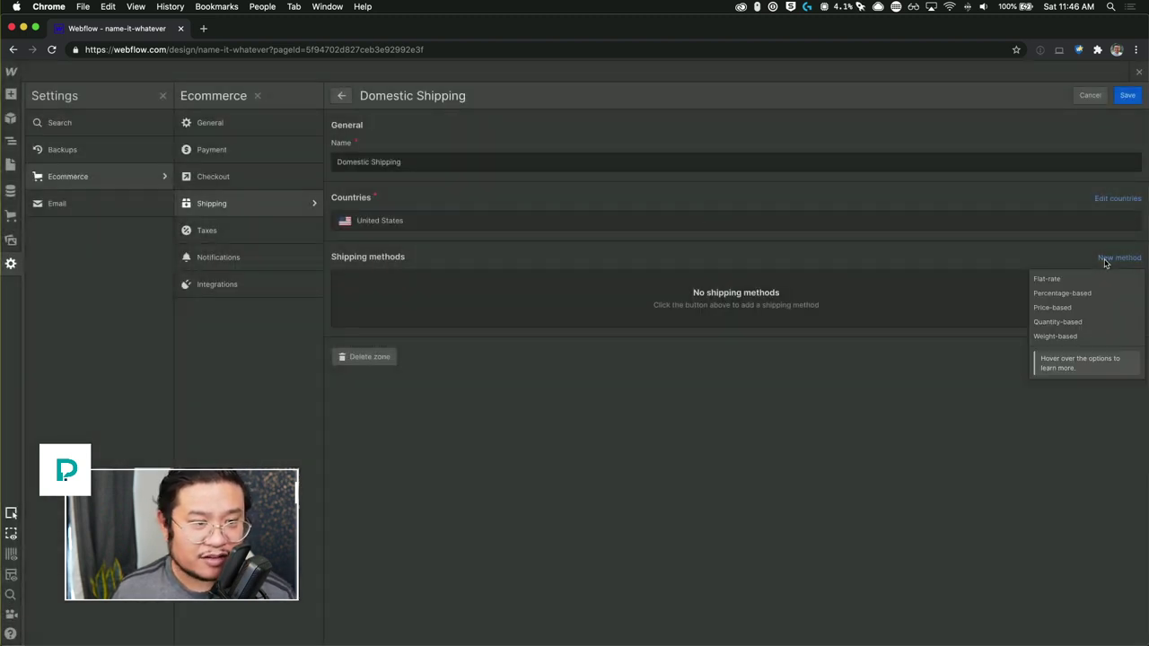
mouse_move(1098, 281)
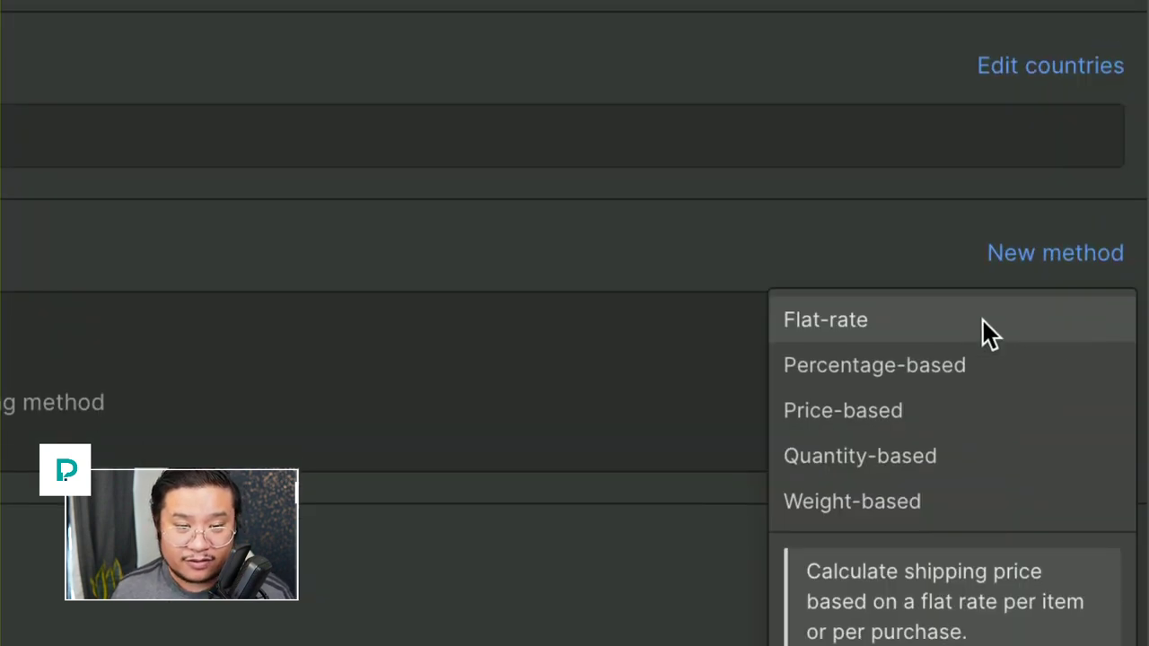
scroll(976, 320, down, 1)
scroll(968, 320, down, 3)
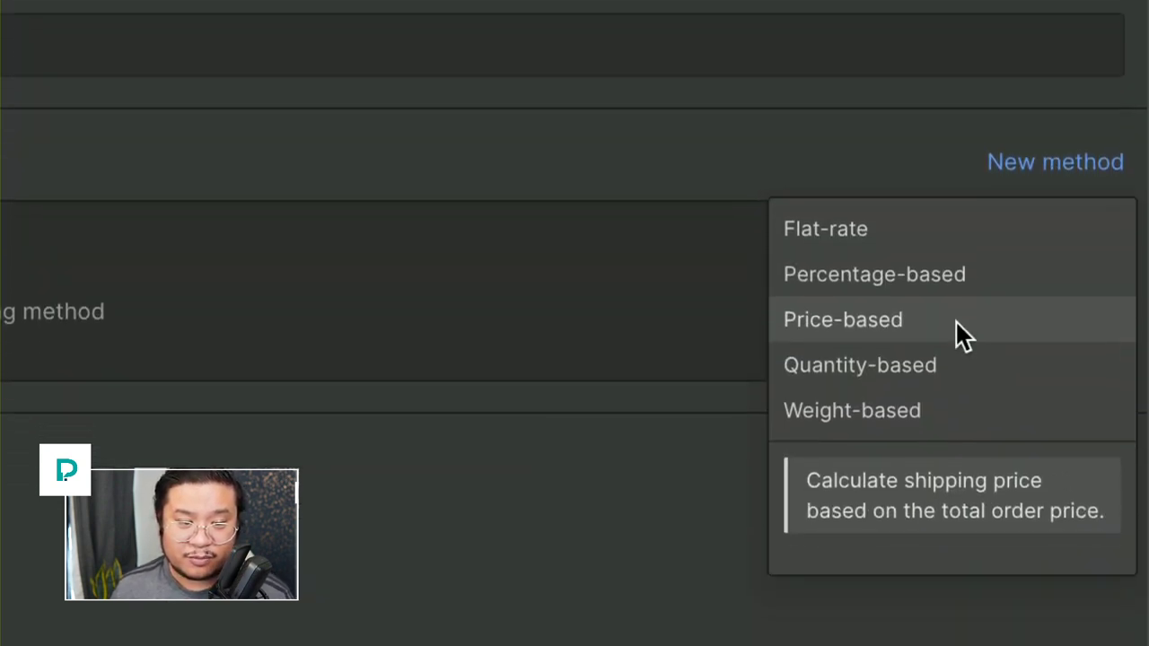
scroll(925, 320, up, 4)
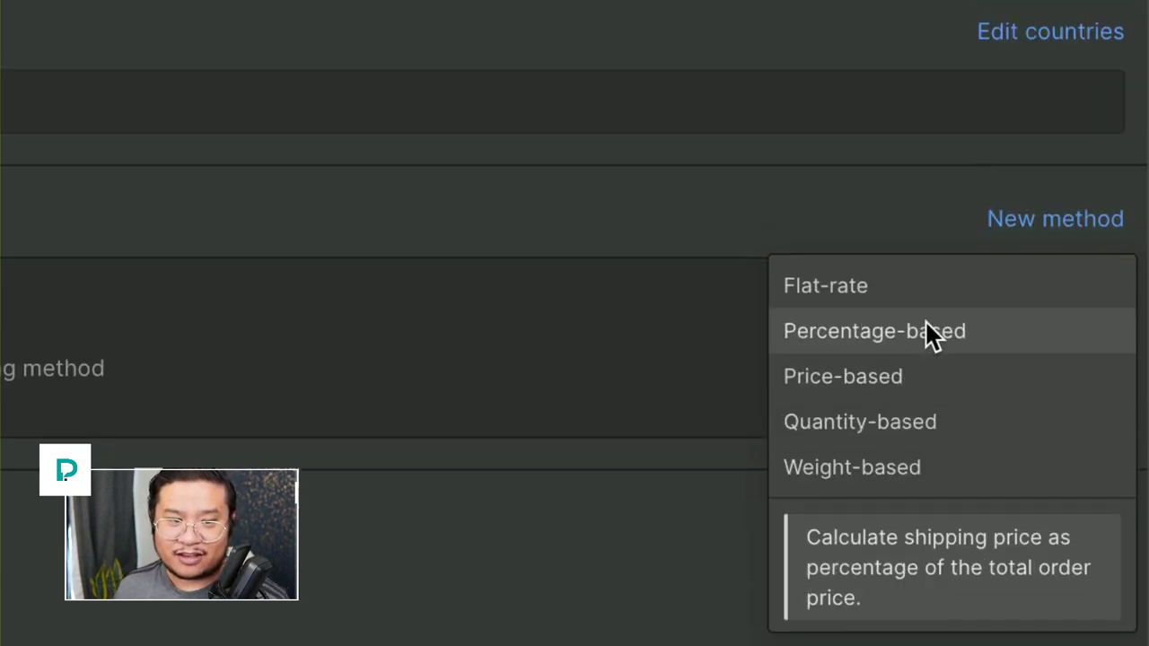
click(931, 332)
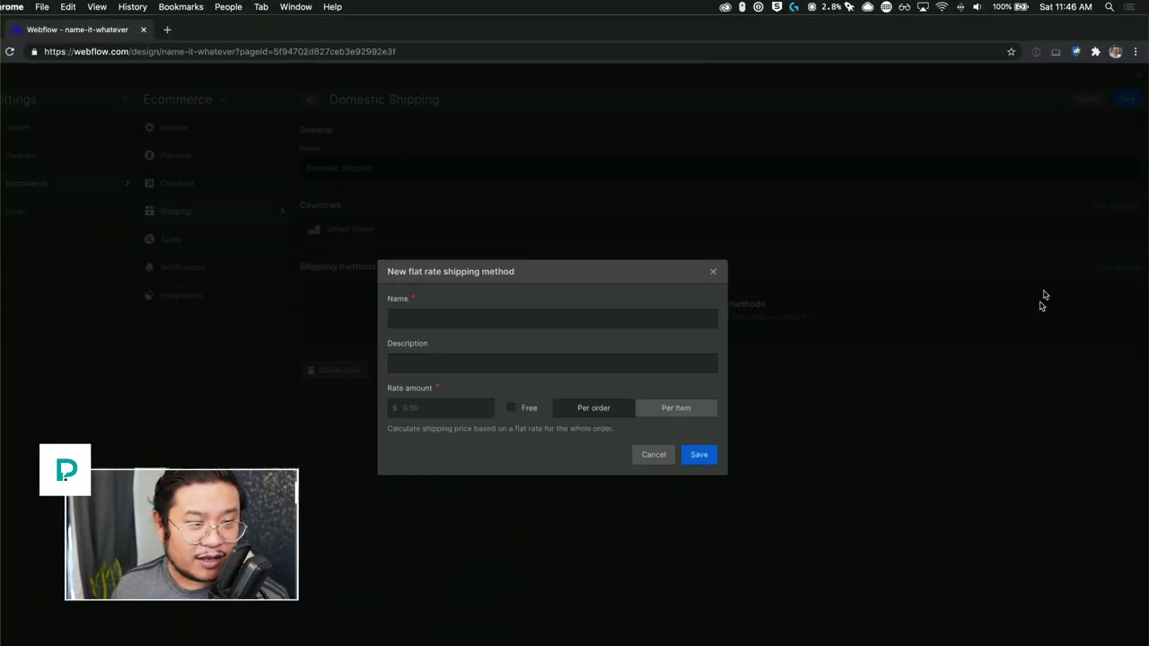
click(599, 306)
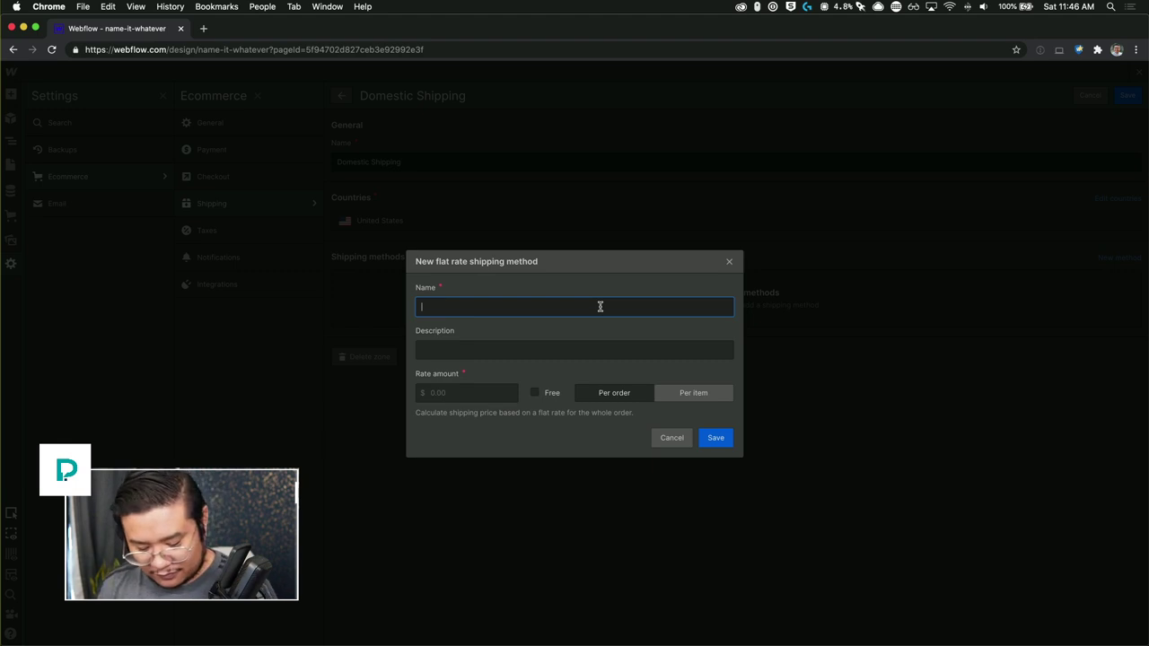
text(flat rate)
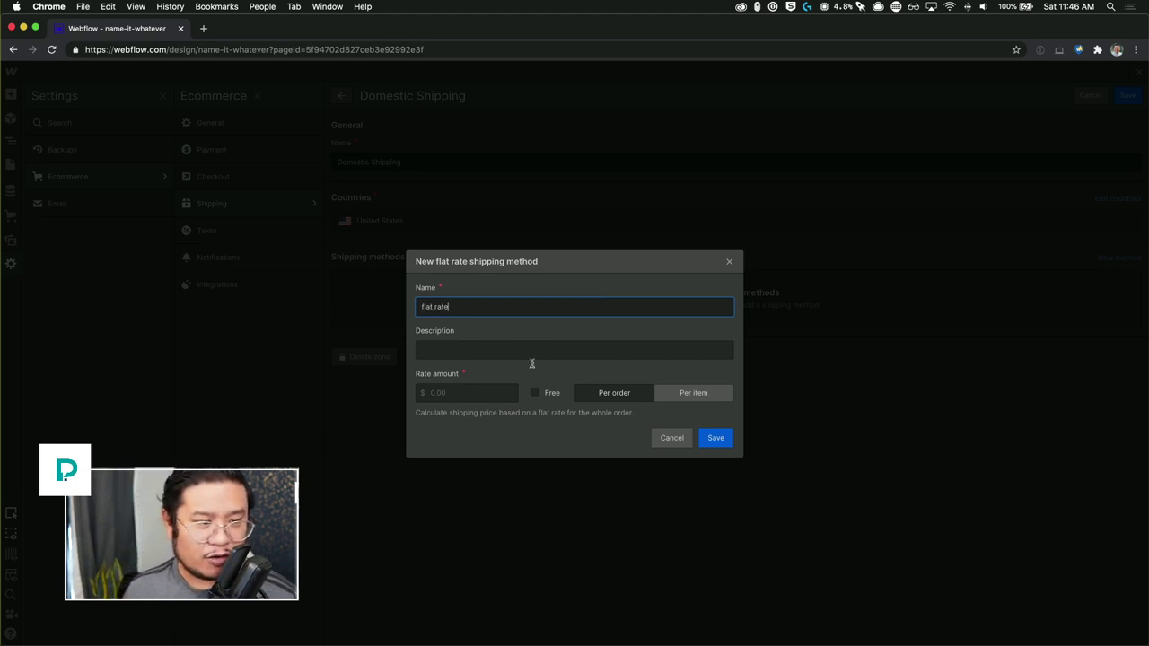
Step: Set the flat-rate shipping method's rate amount to $5.00 per order and save the method
click(486, 393)
text(0.008)
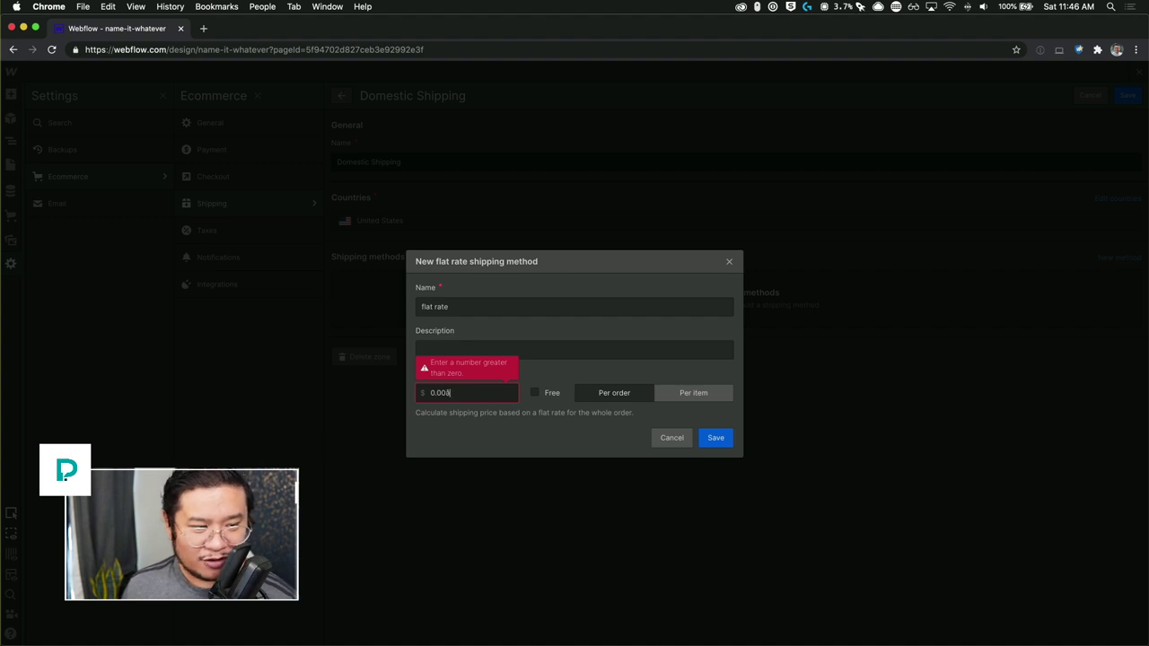
key(super+a)
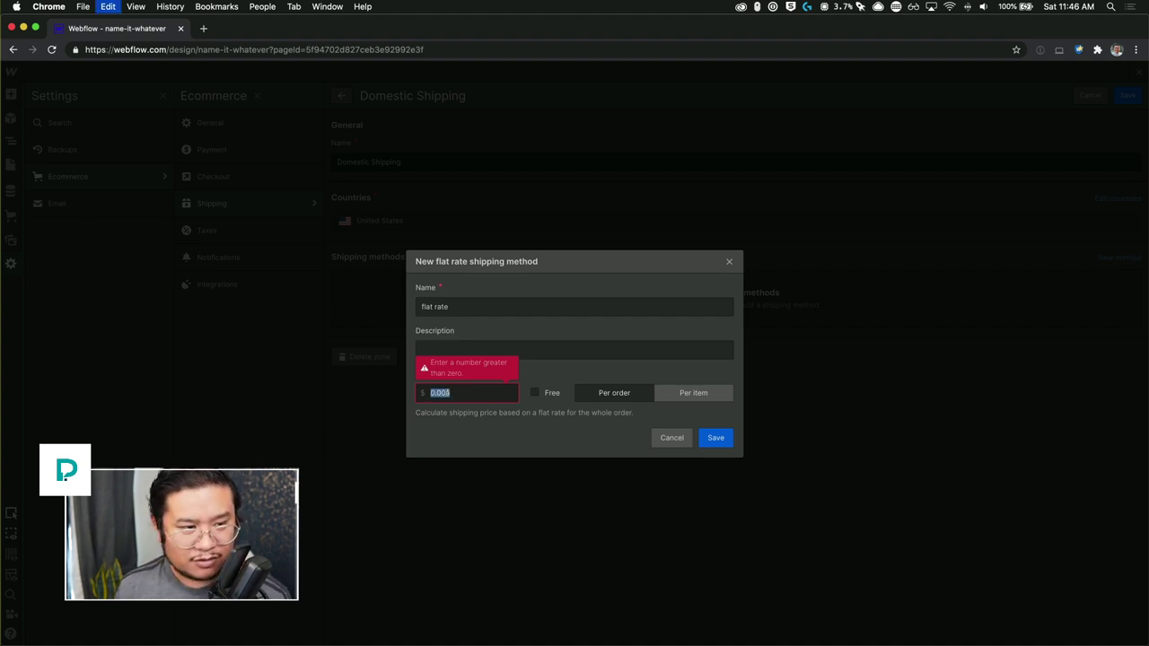
text(5.00)
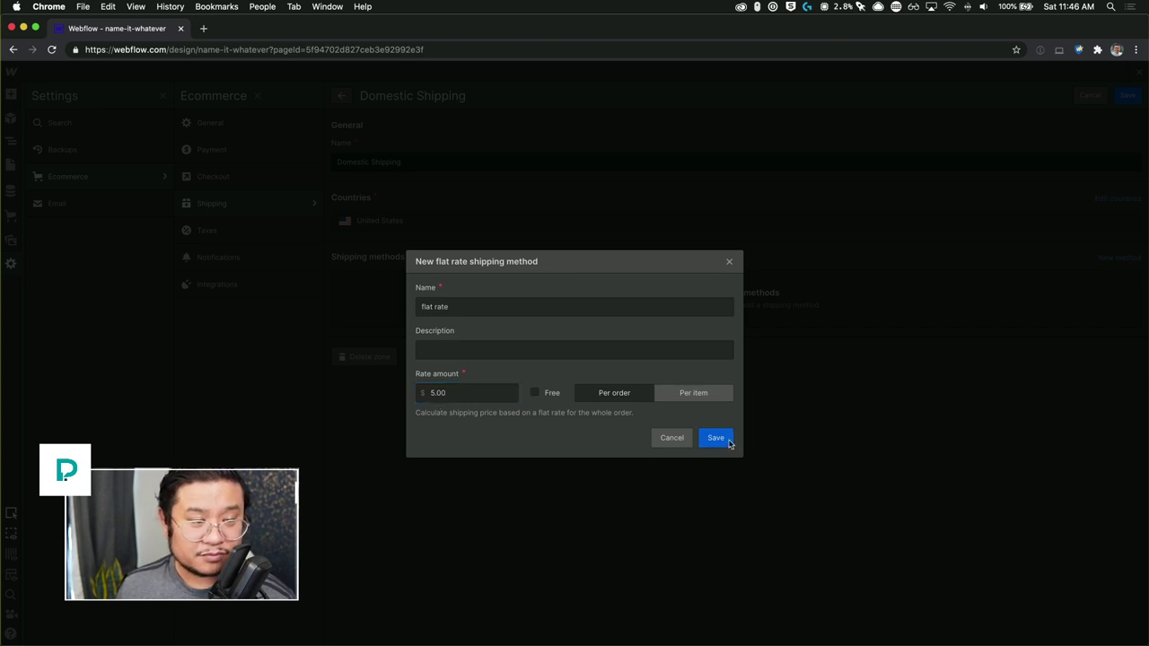
double_click(461, 392)
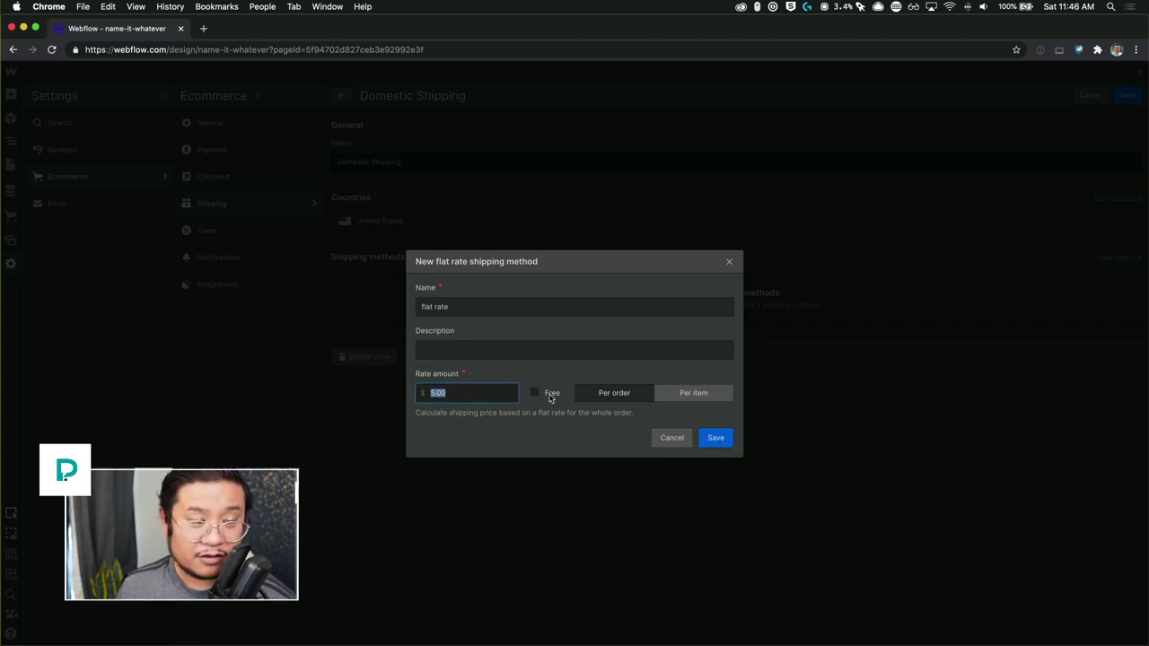
click(725, 442)
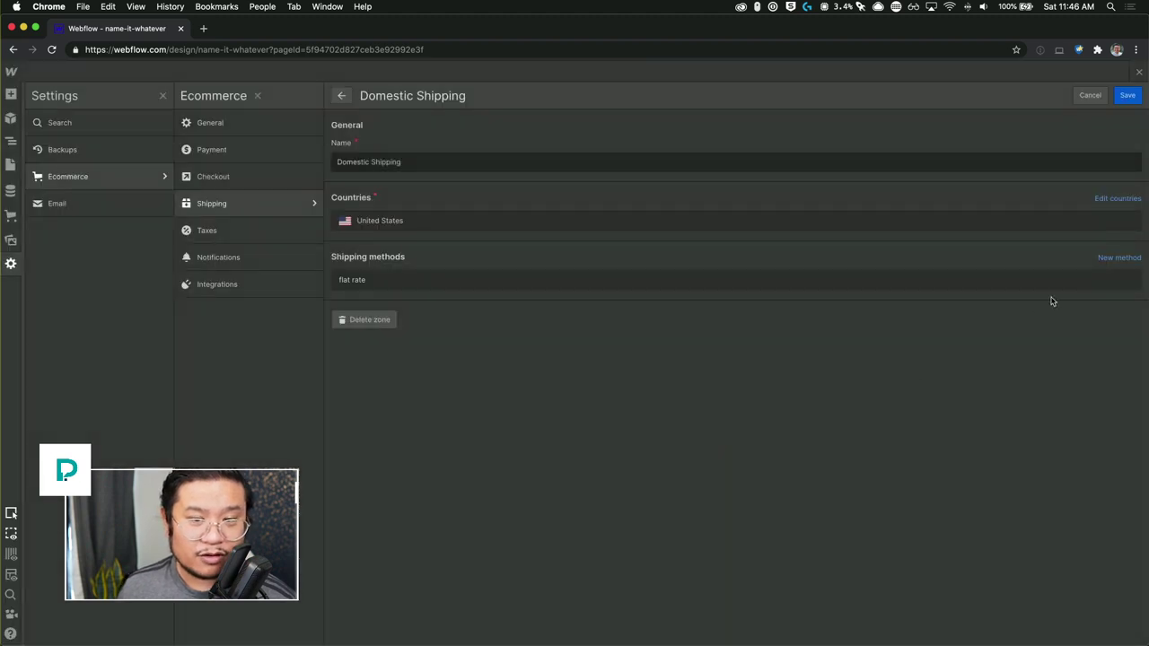
Step: Start a quantity-based shipping method named "50 items or more" and enter a maximum quantity of 50
click(1111, 259)
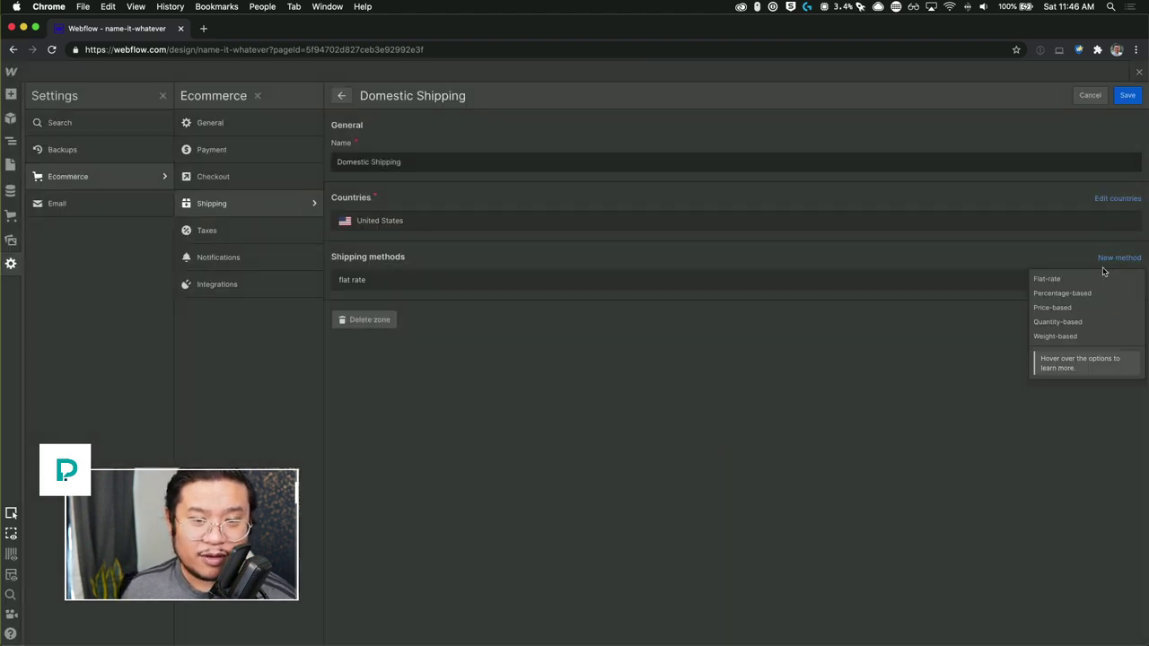
click(1069, 321)
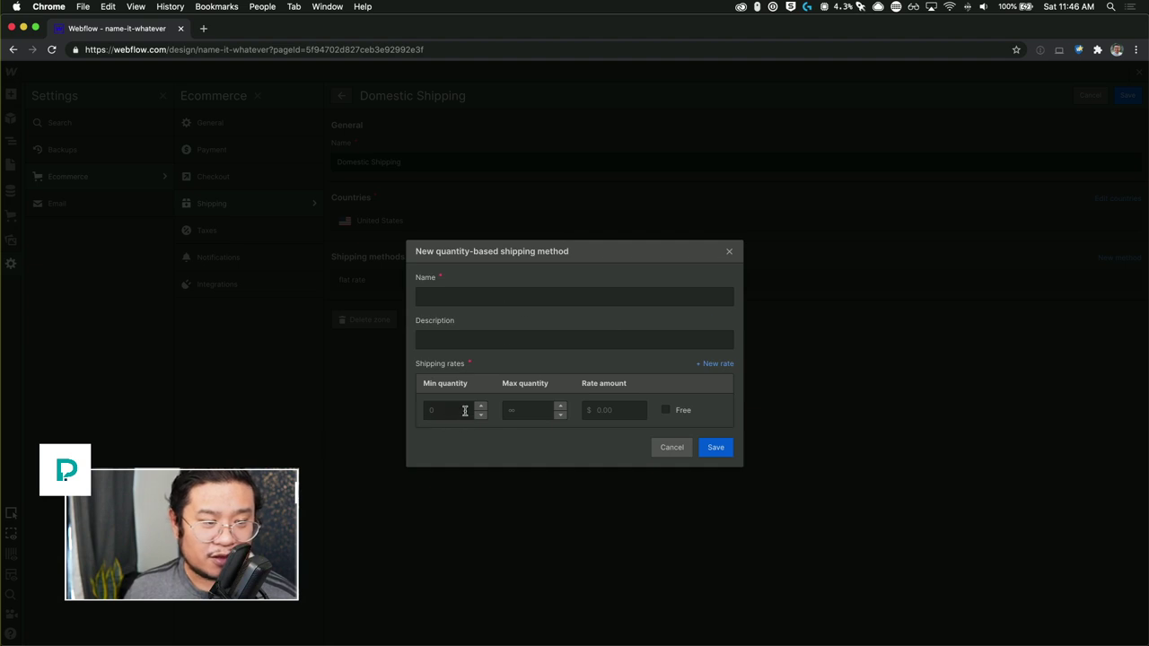
click(544, 409)
text(50)
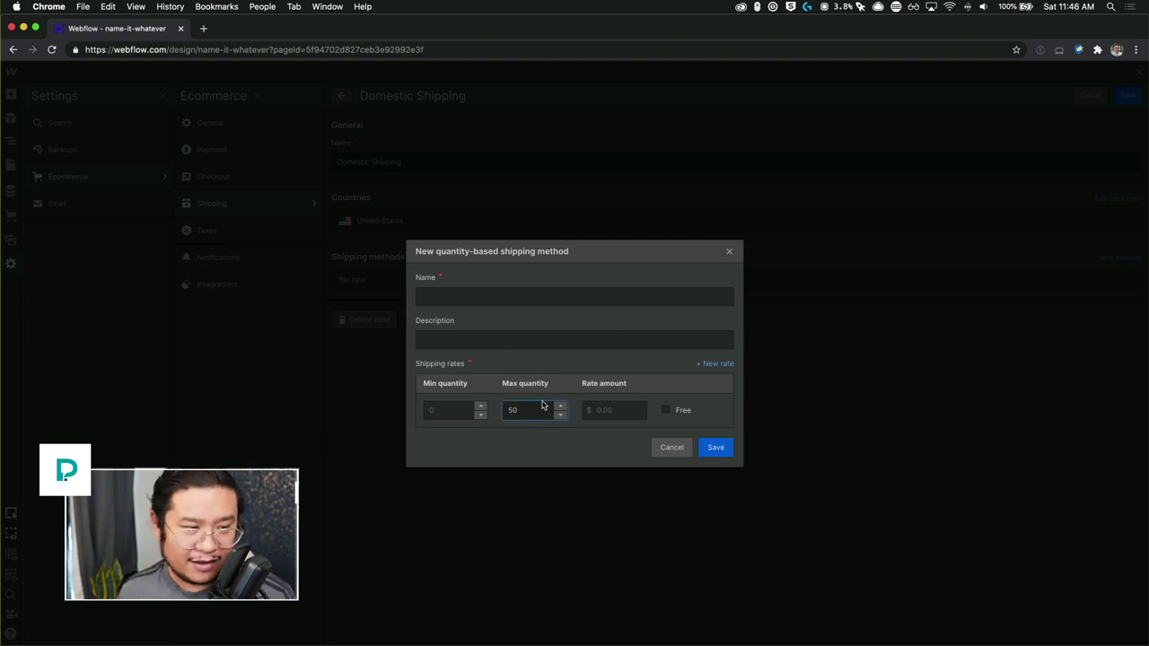
click(428, 299)
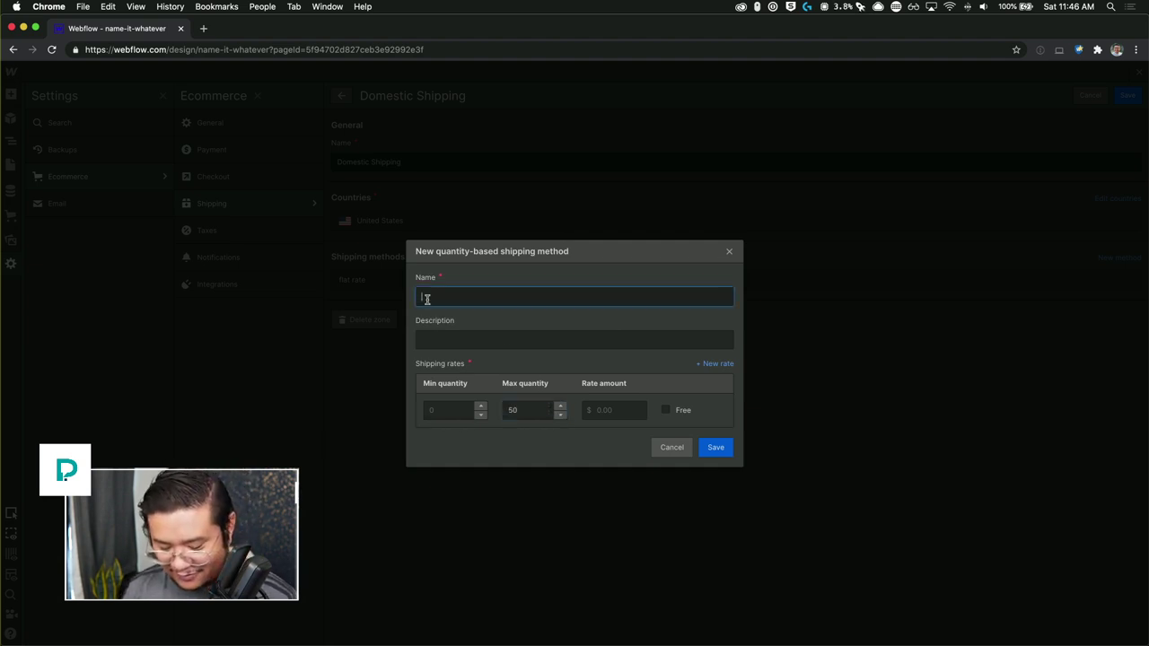
text(50 items or more)
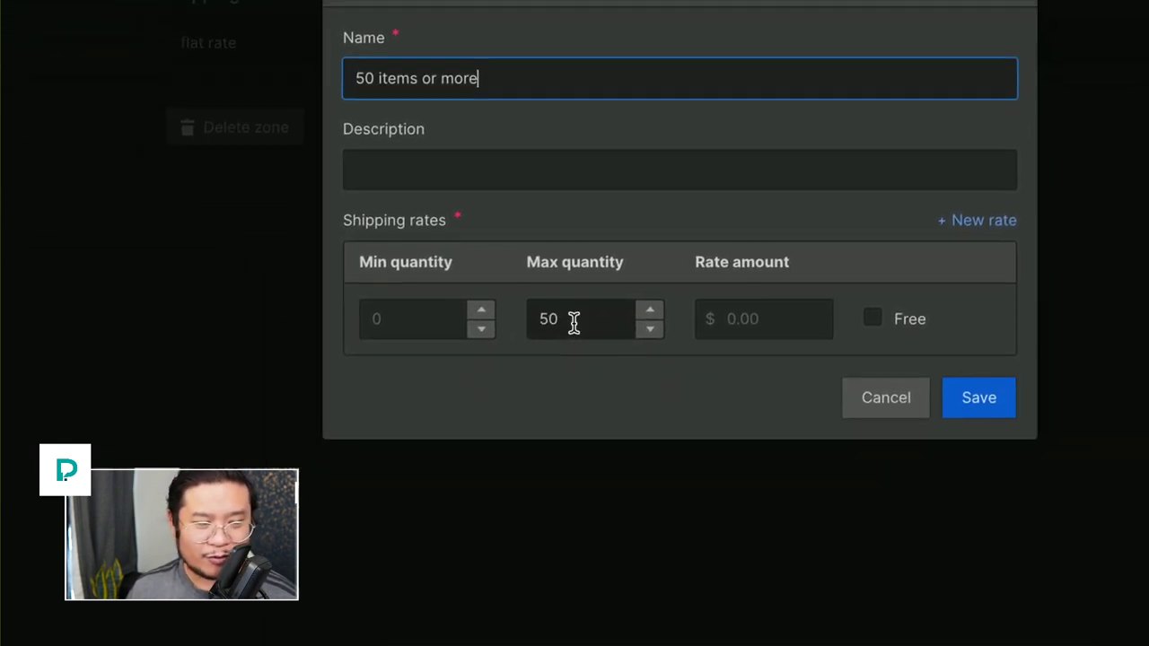
Step: Clear the method's maximum quantity, set its minimum quantity to 50, make the rate free, and save the method
double_click(540, 352)
key(BackSpace)
key(shift+Tab)
text(50)
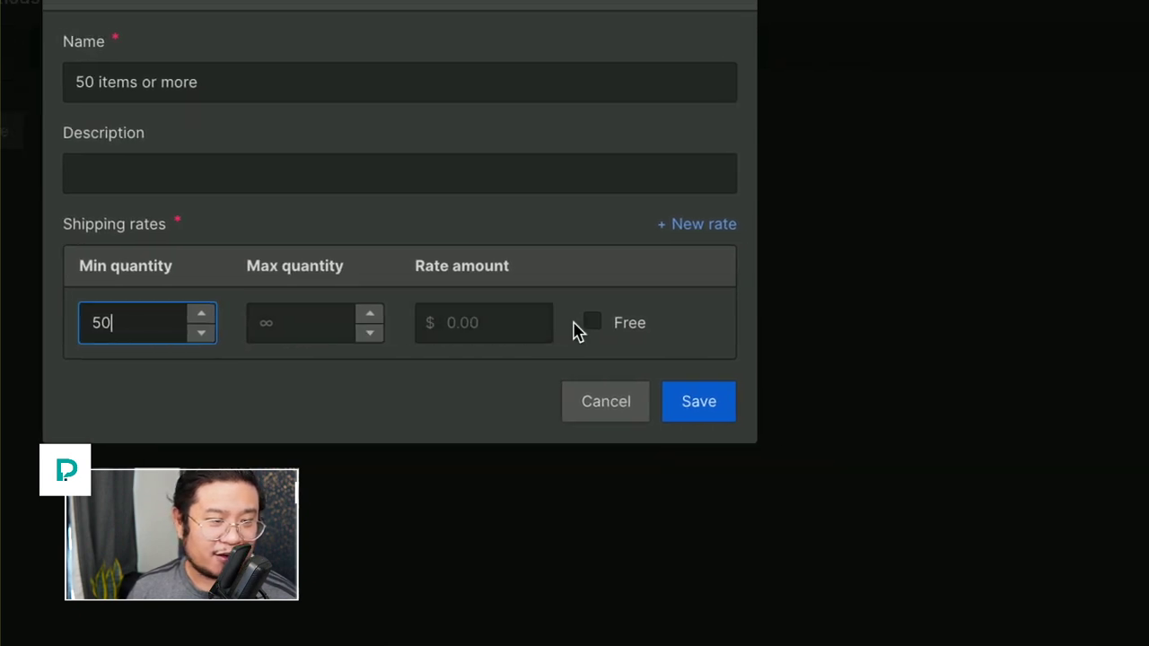
click(875, 318)
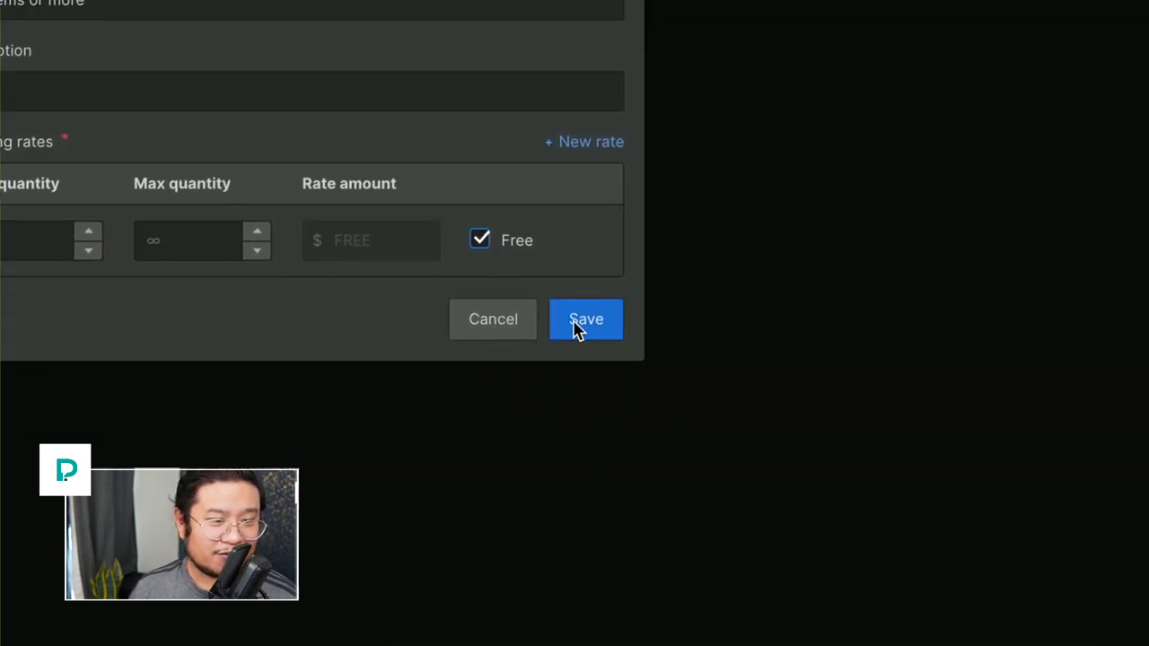
click(680, 404)
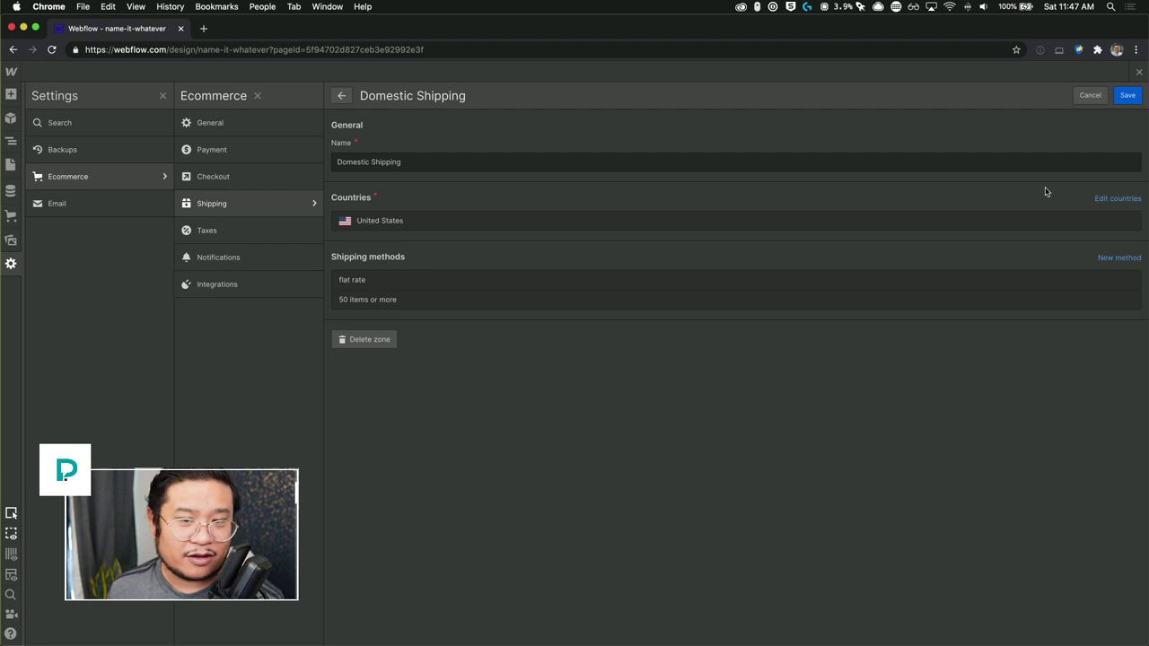
Step: Check the Domestic Shipping zone's country list, close it, and review the store's Taxes settings
click(1098, 206)
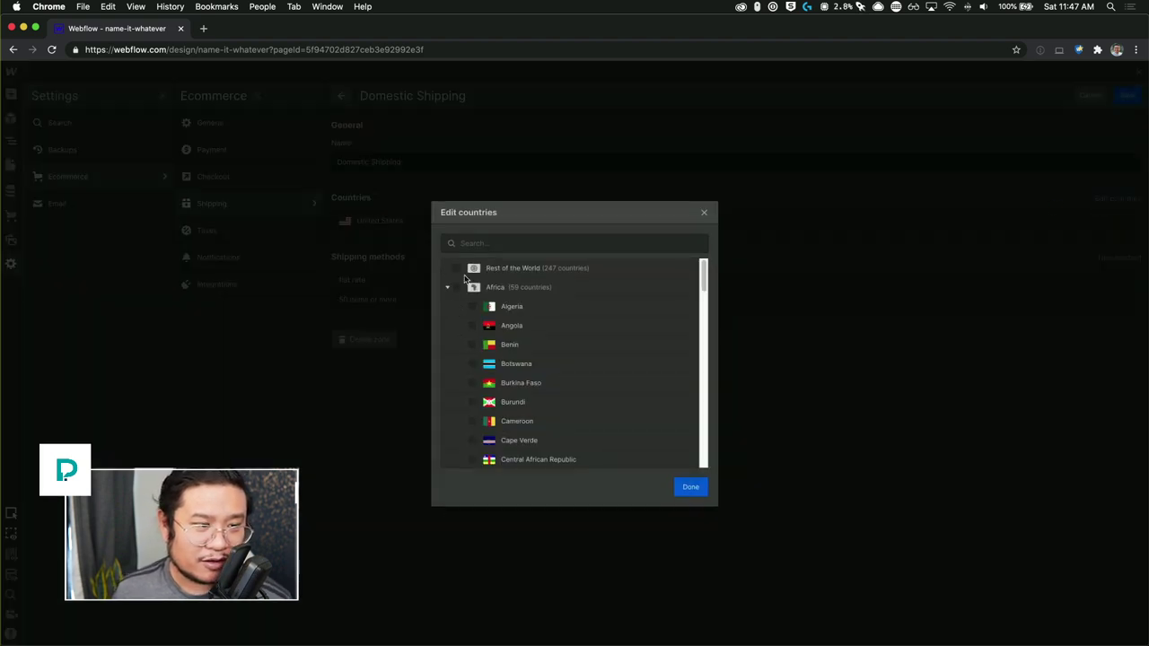
click(705, 214)
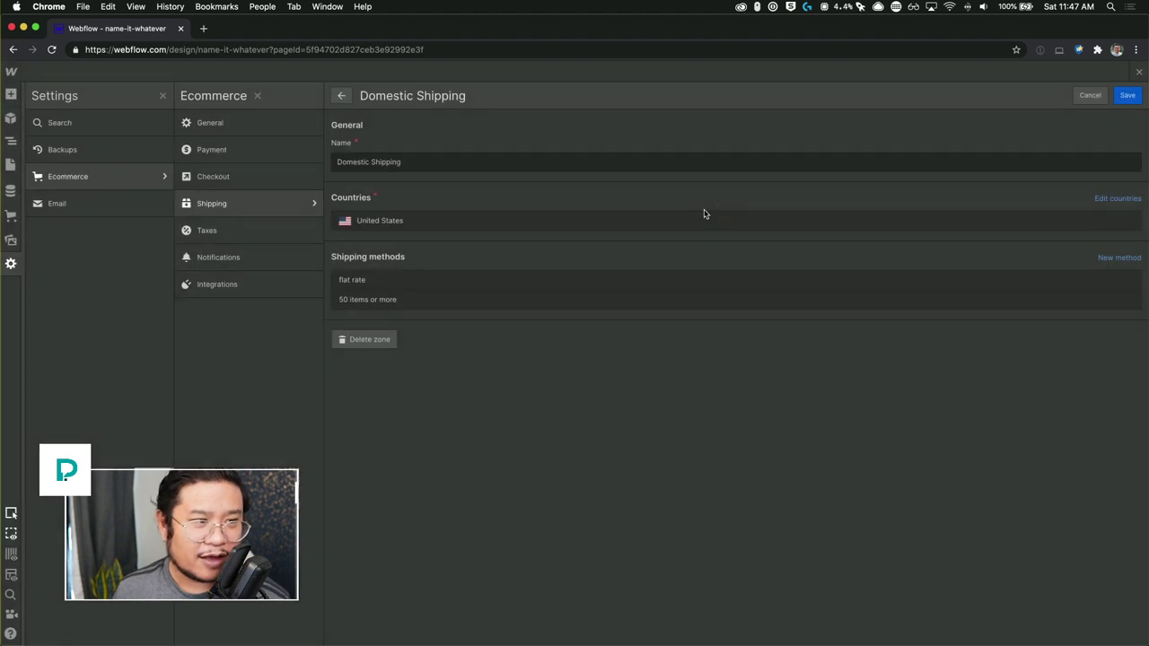
click(217, 233)
click(682, 400)
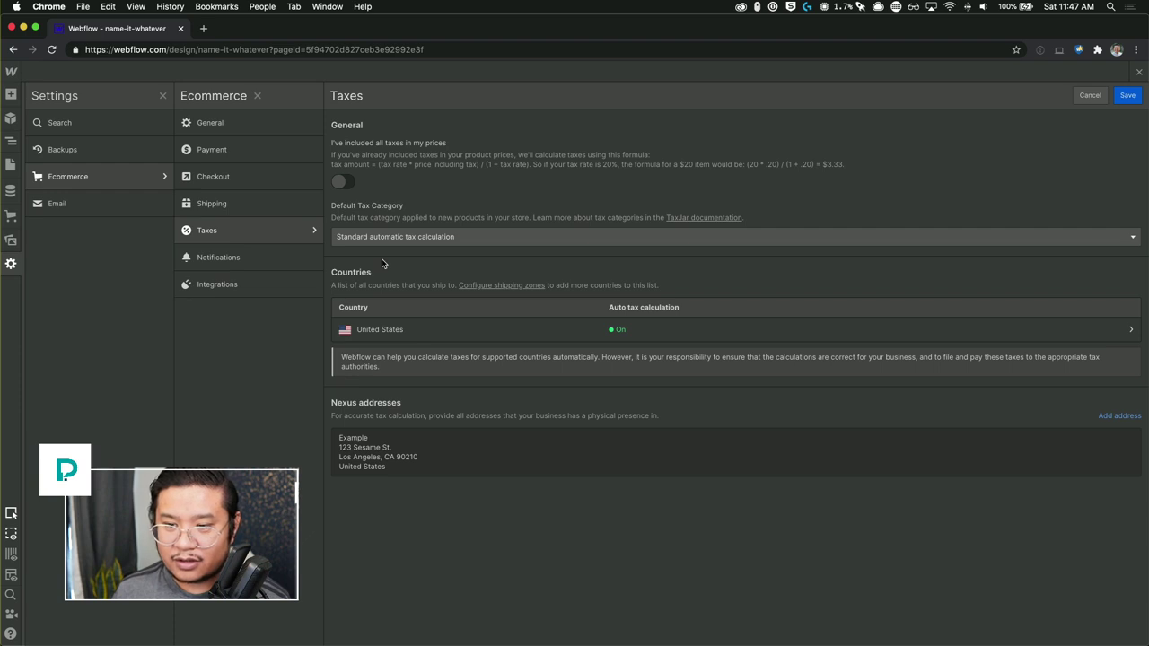
Step: Review the store's order notification types and the recipient settings for the Order received notification
click(248, 260)
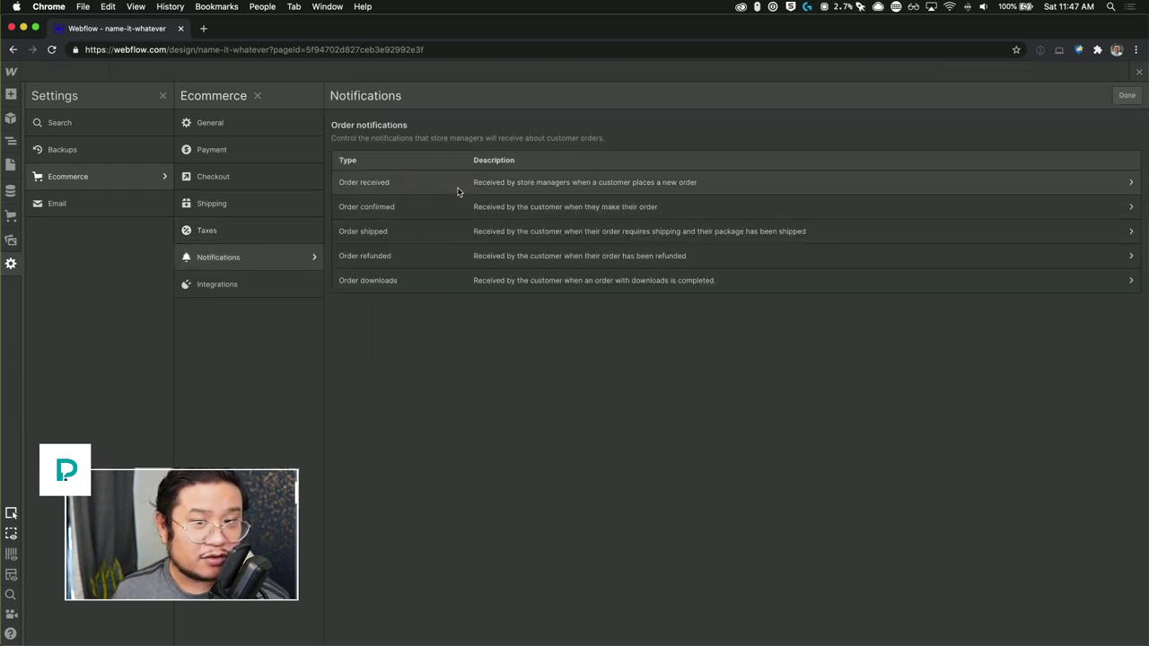
click(457, 192)
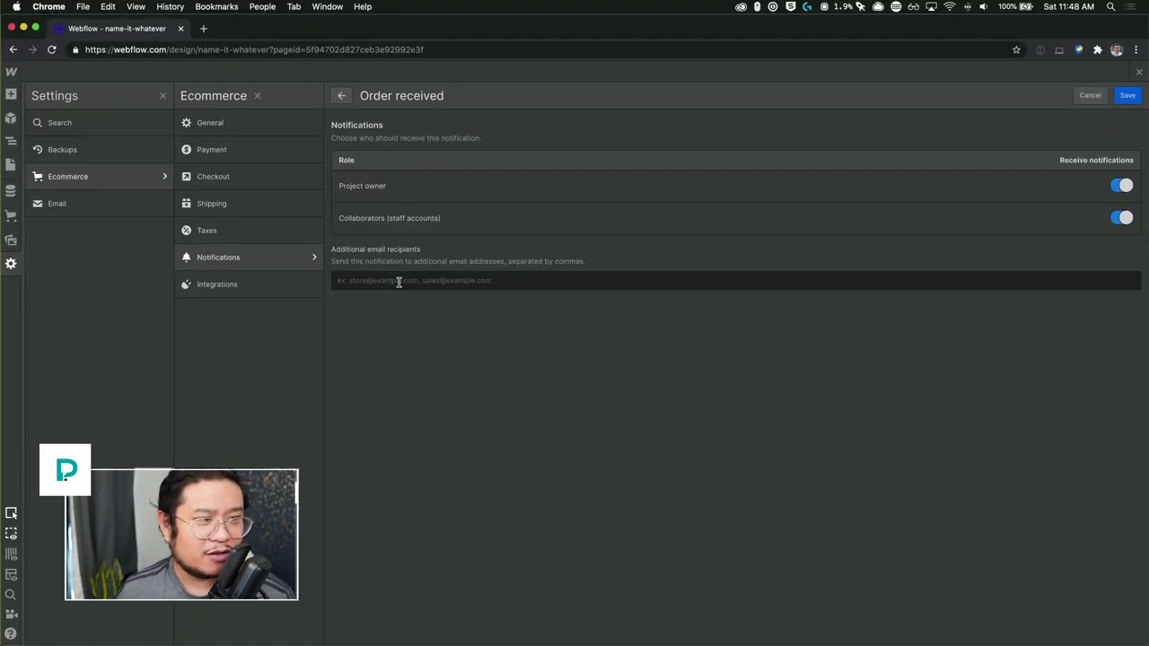
click(249, 181)
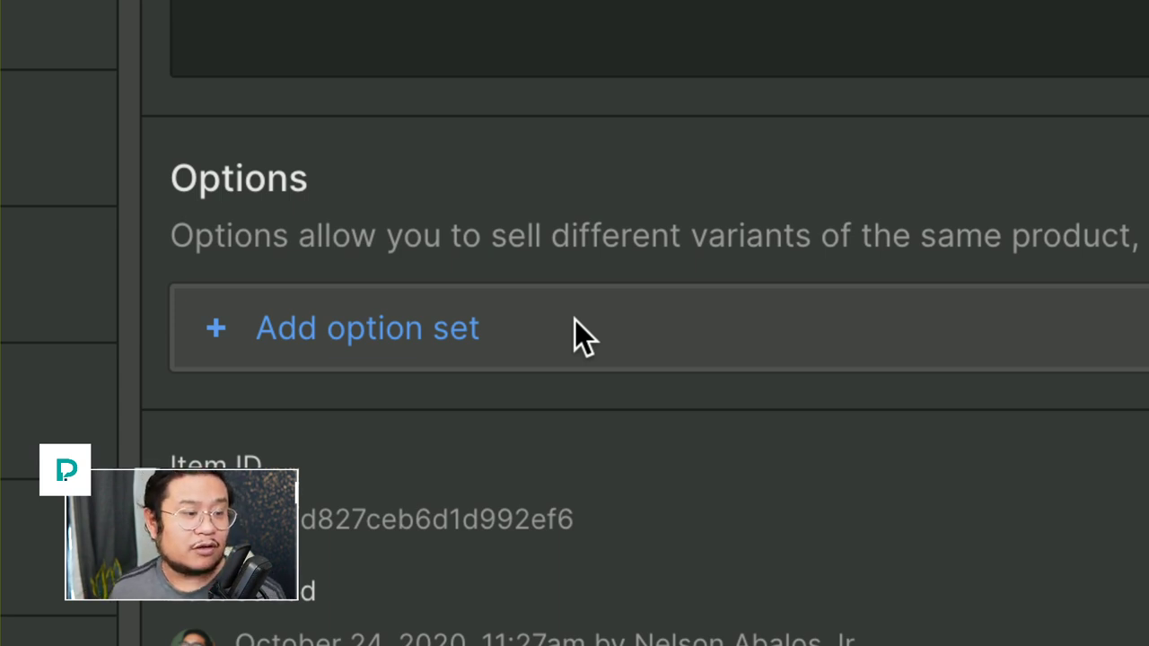
Step: Add an option set named "Size" to the Drink Fig & Lime product
click(574, 320)
scroll(575, 320, down, 1)
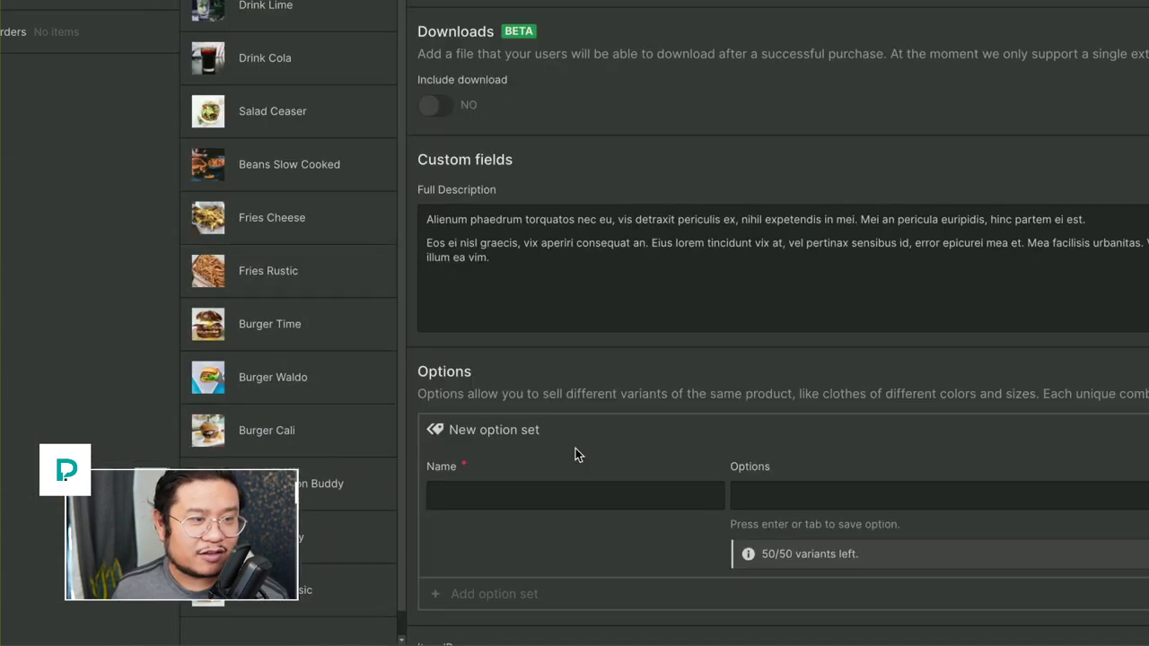
scroll(574, 320, up, 5)
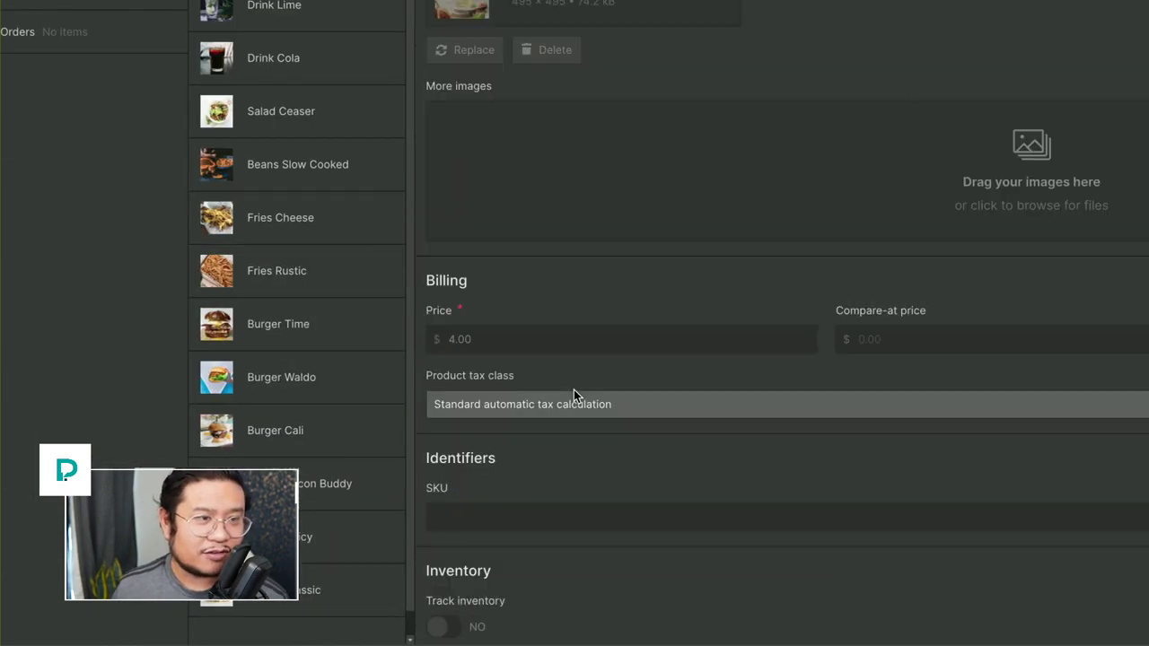
scroll(574, 390, up, 5)
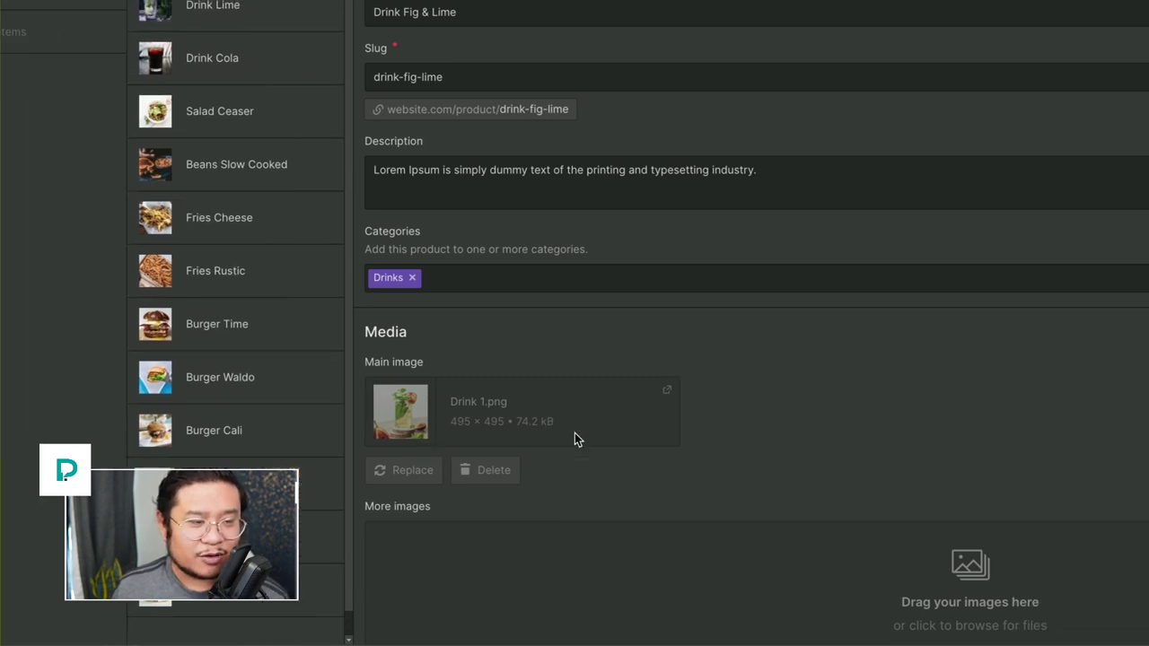
scroll(709, 436, down, 13)
scroll(574, 439, down, 4)
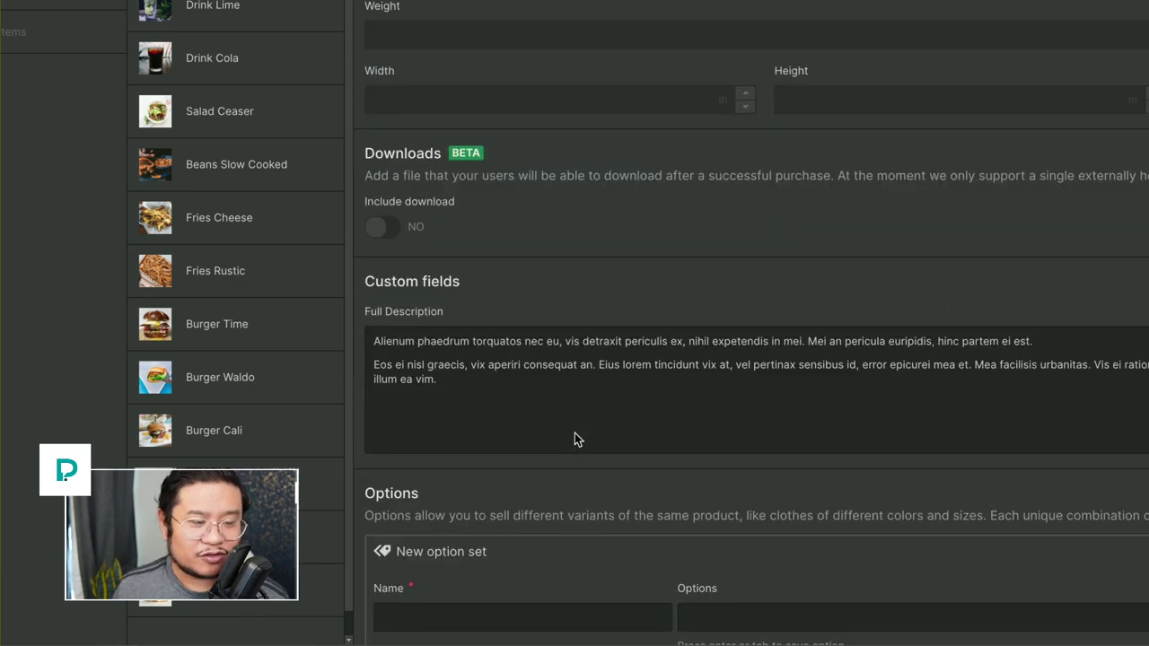
click(501, 350)
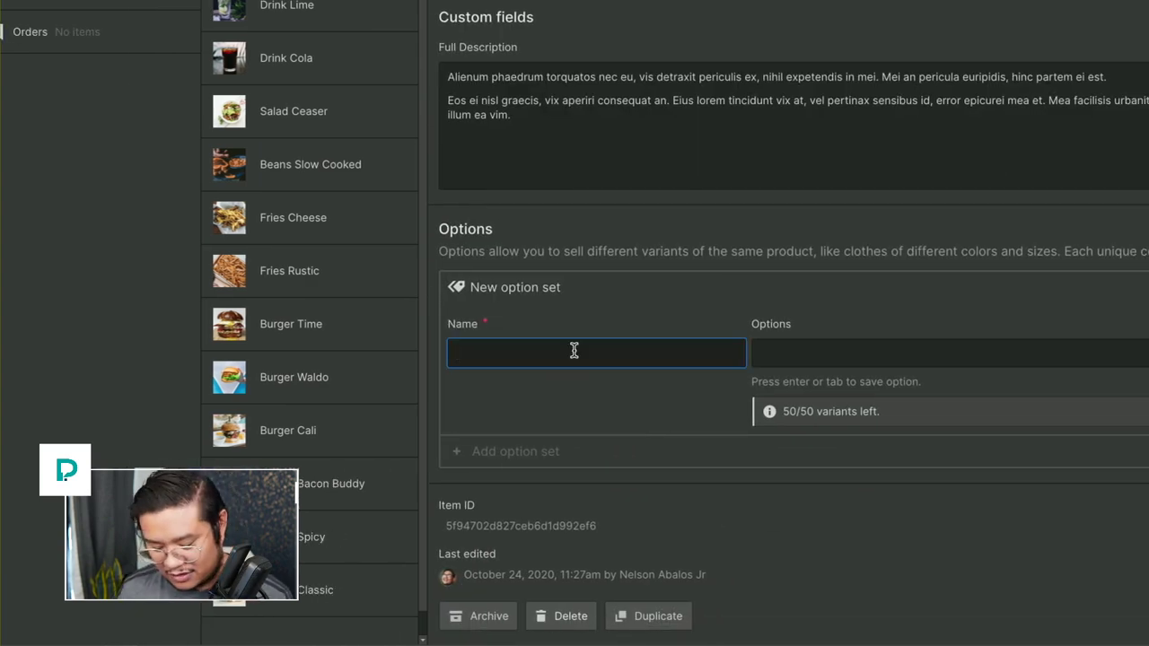
text(Sizes)
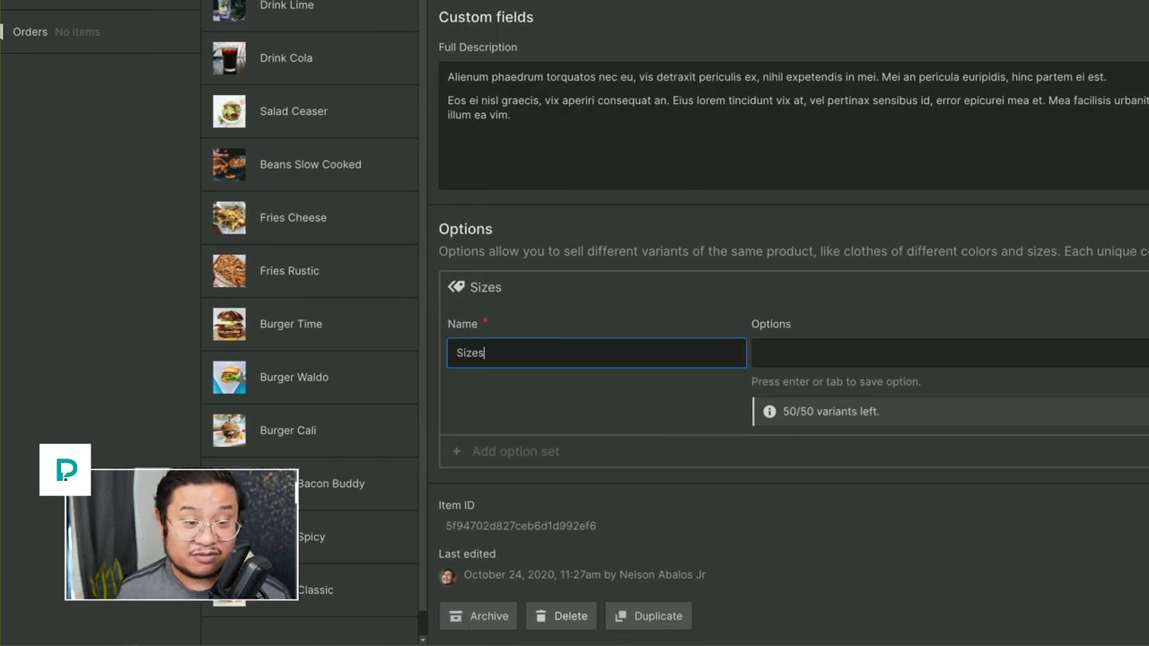
key(BackSpace)
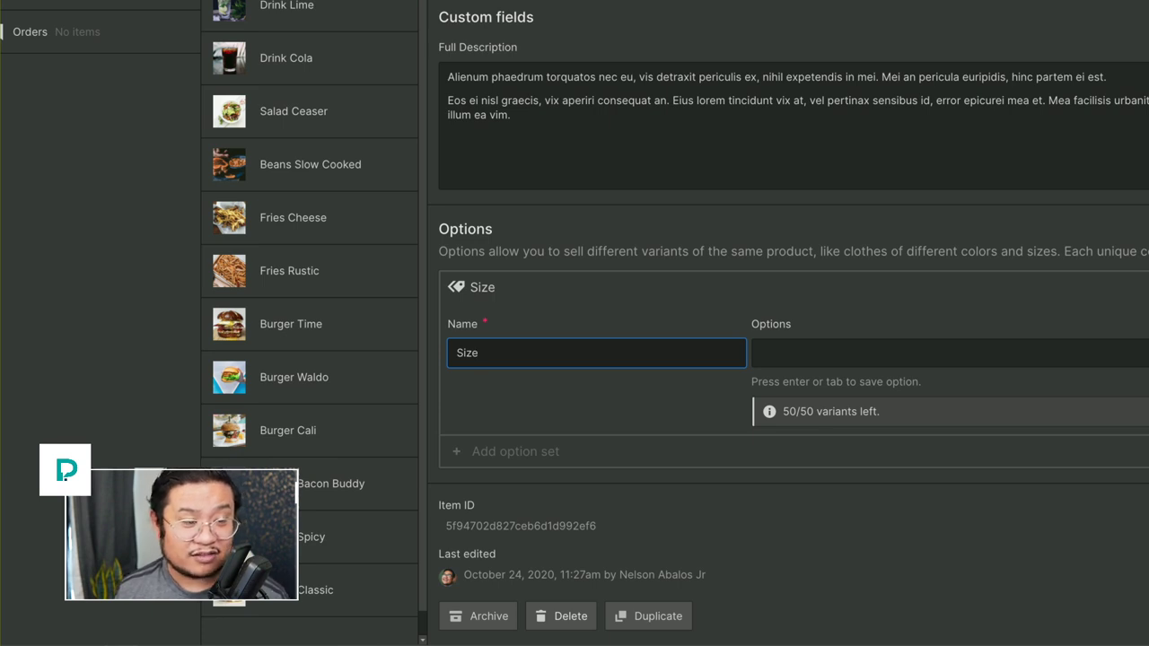
key(Tab)
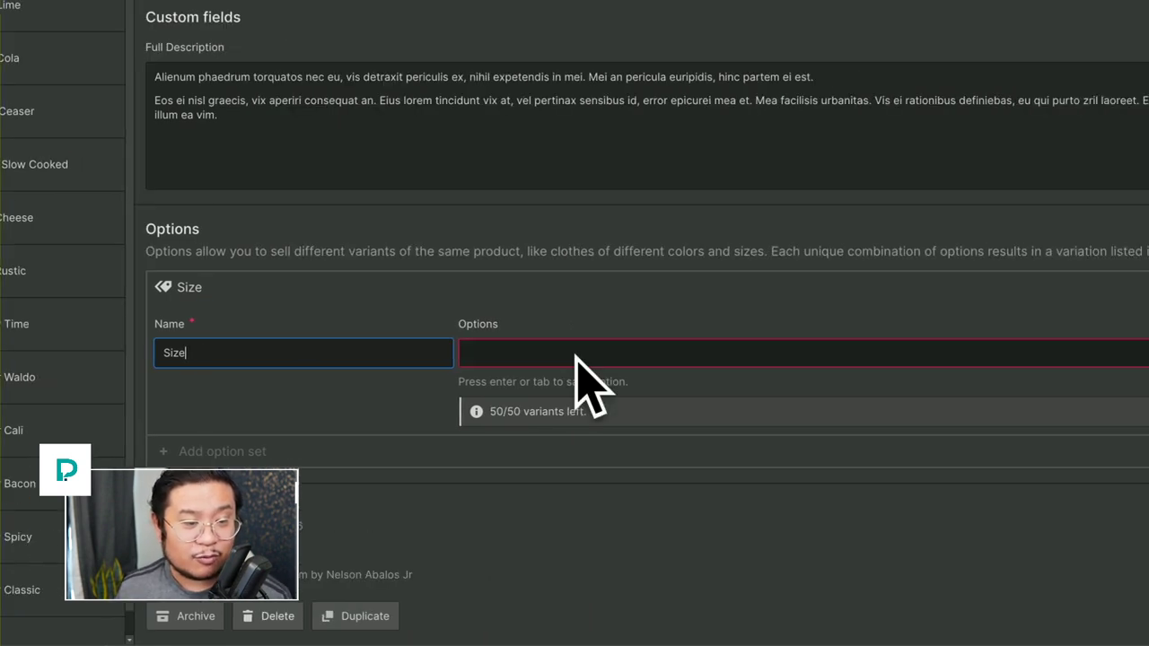
Step: Add the options Small, Medium, Extra Medium and Large to the Size option set
click(881, 355)
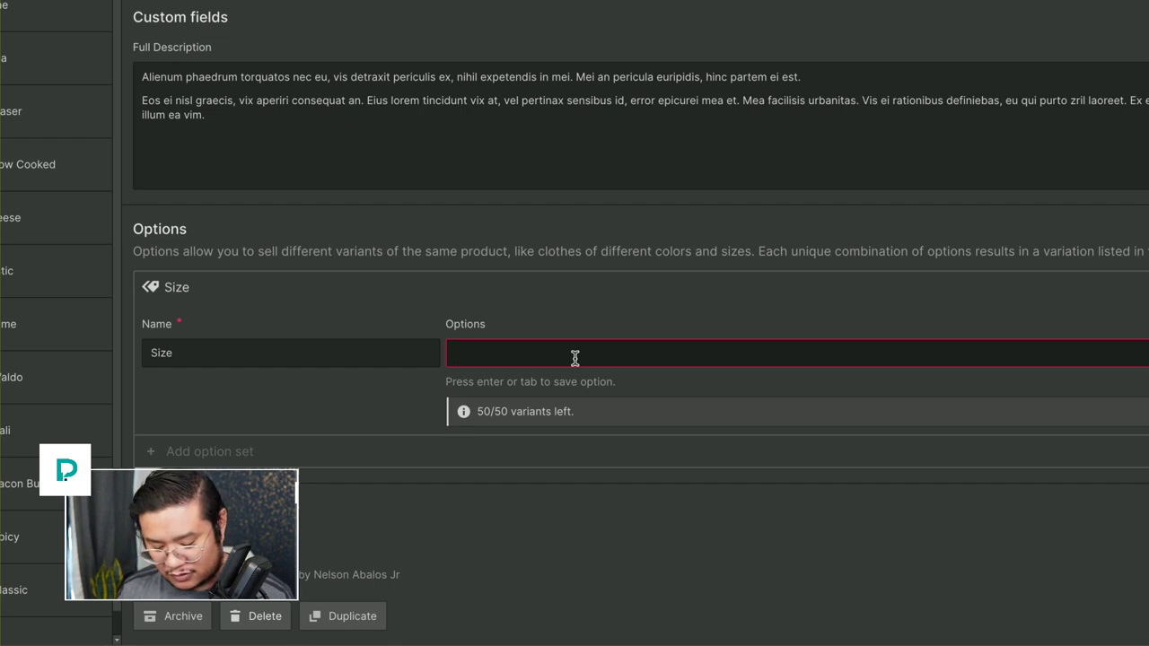
text(Small)
key(Return)
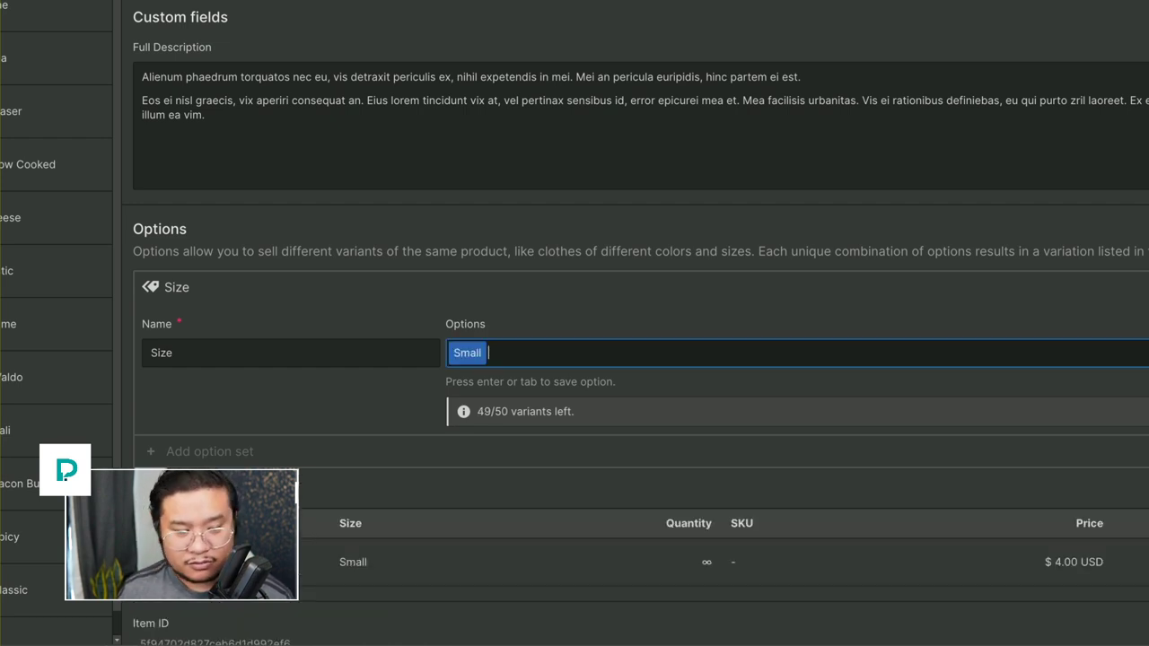
text(Medium)
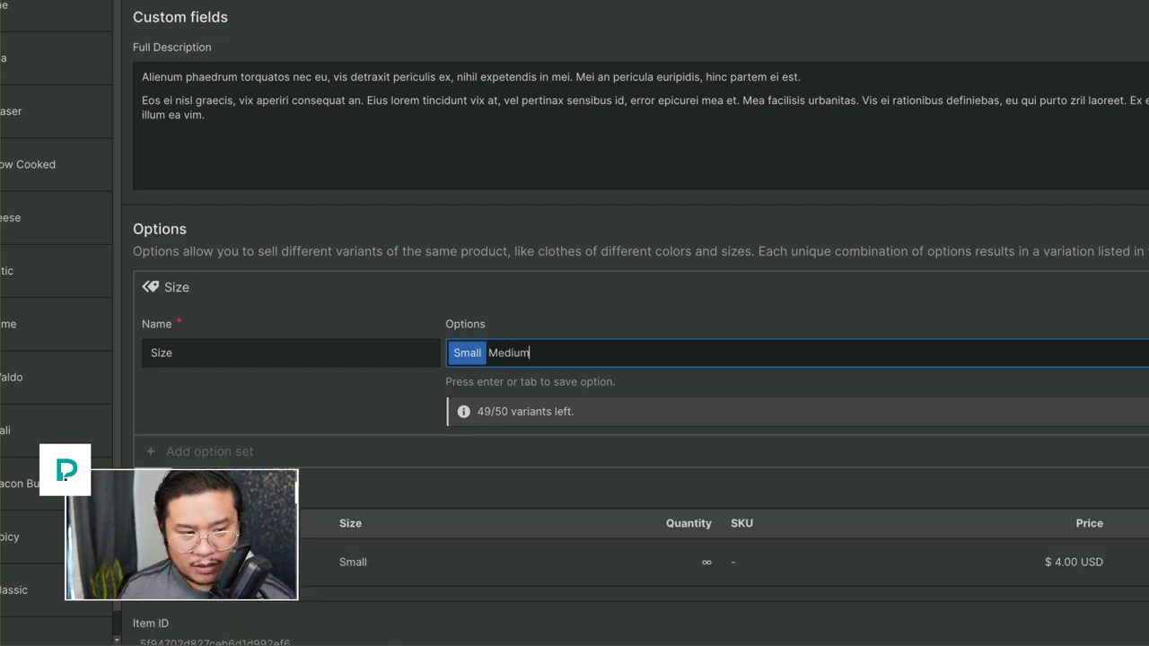
key(Return)
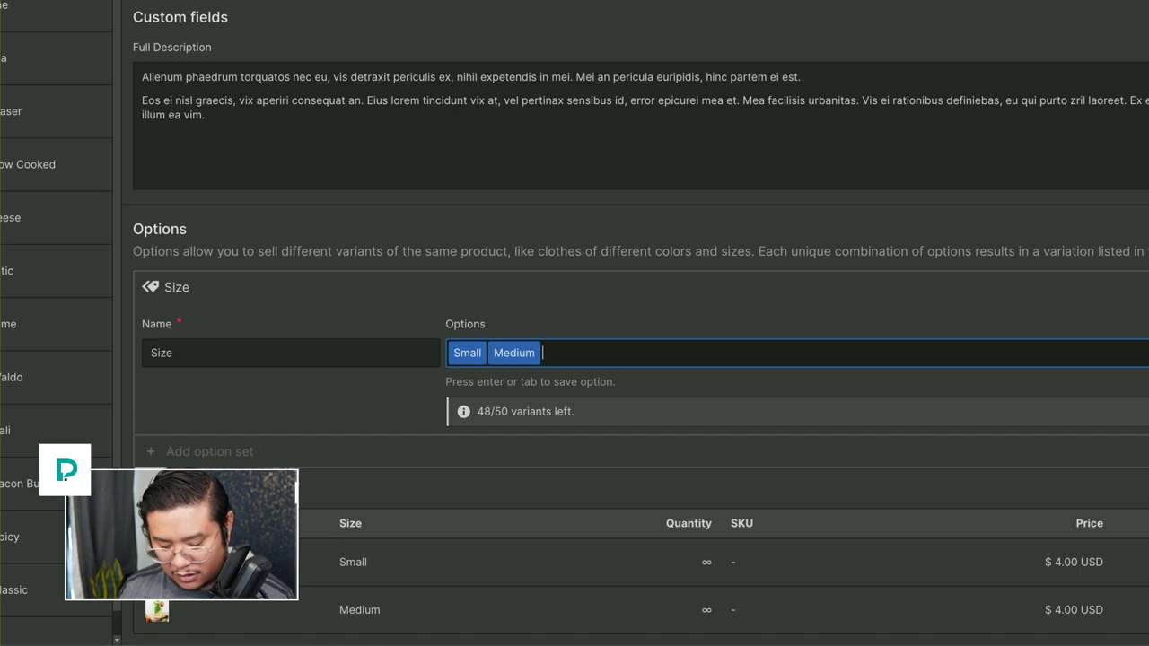
text(Extra Medium)
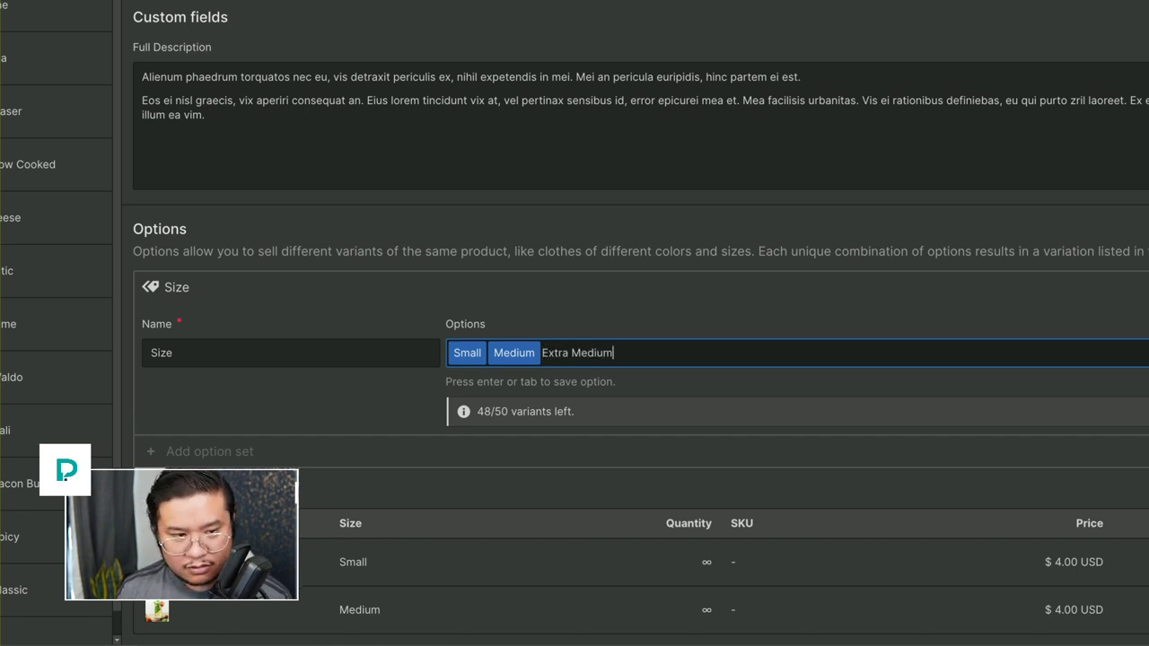
key(Return)
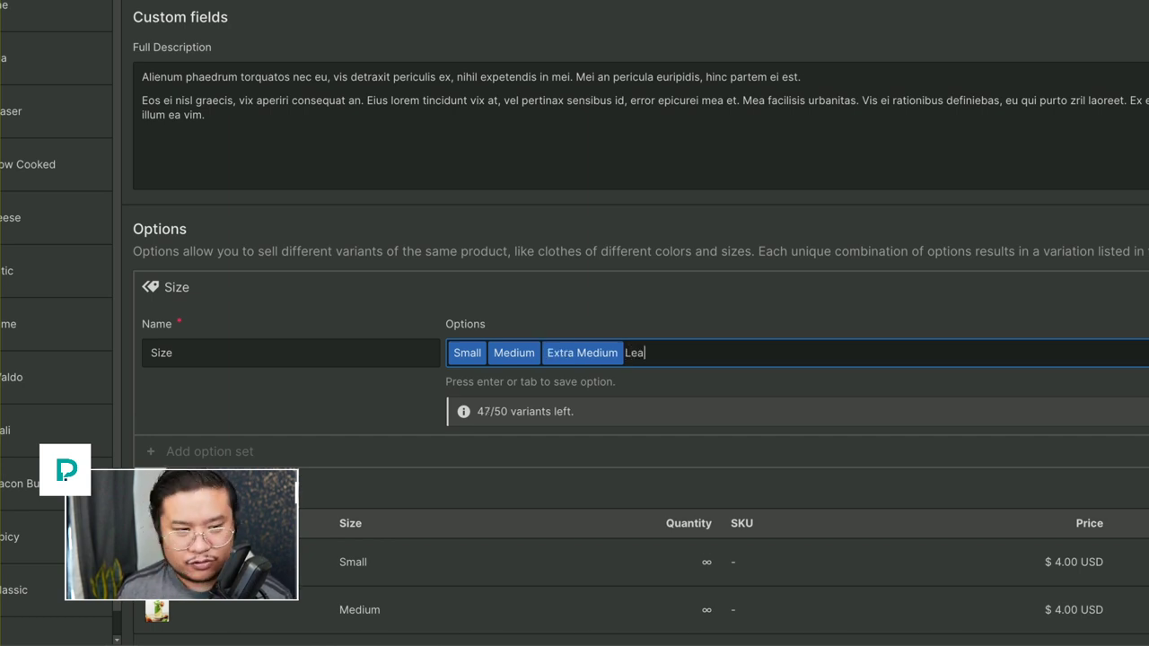
key(Return)
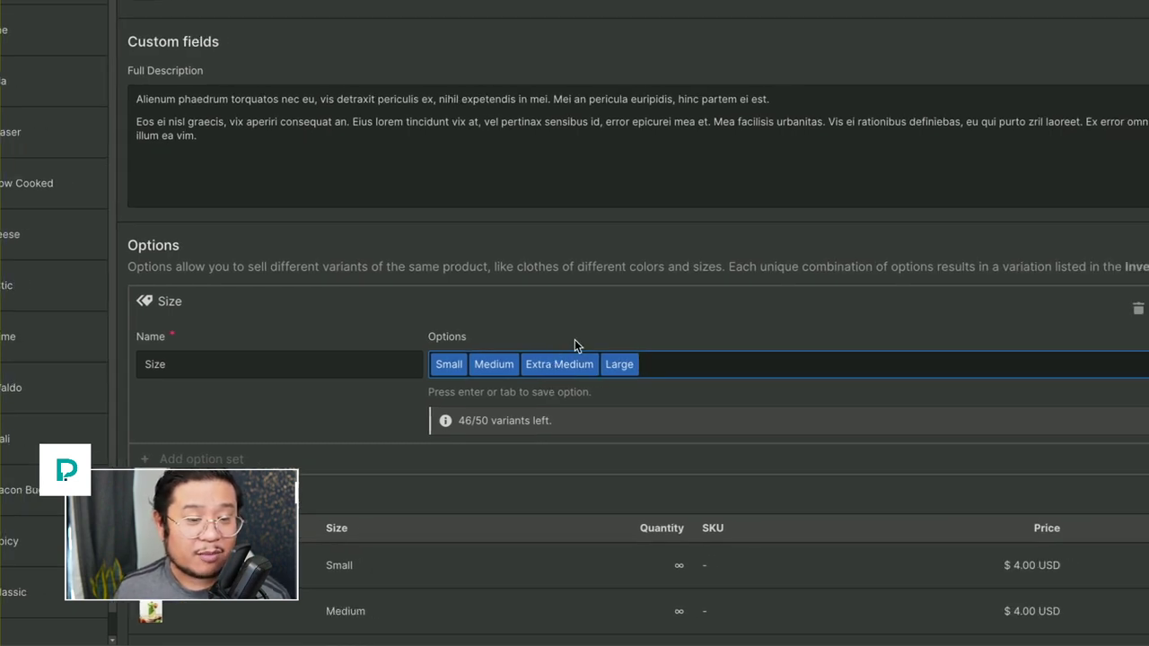
Step: Review the Medium variant's image, inventory and price fields, close the variant, and save the Drink Fig & Lime product
scroll(574, 512, down, 3)
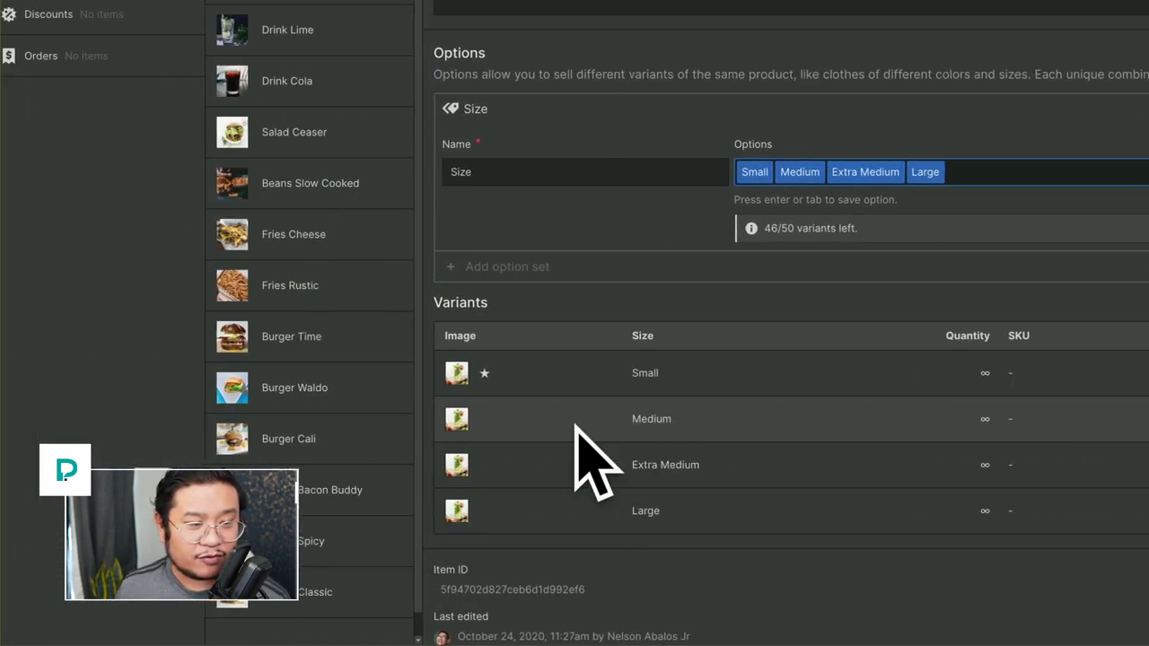
click(542, 434)
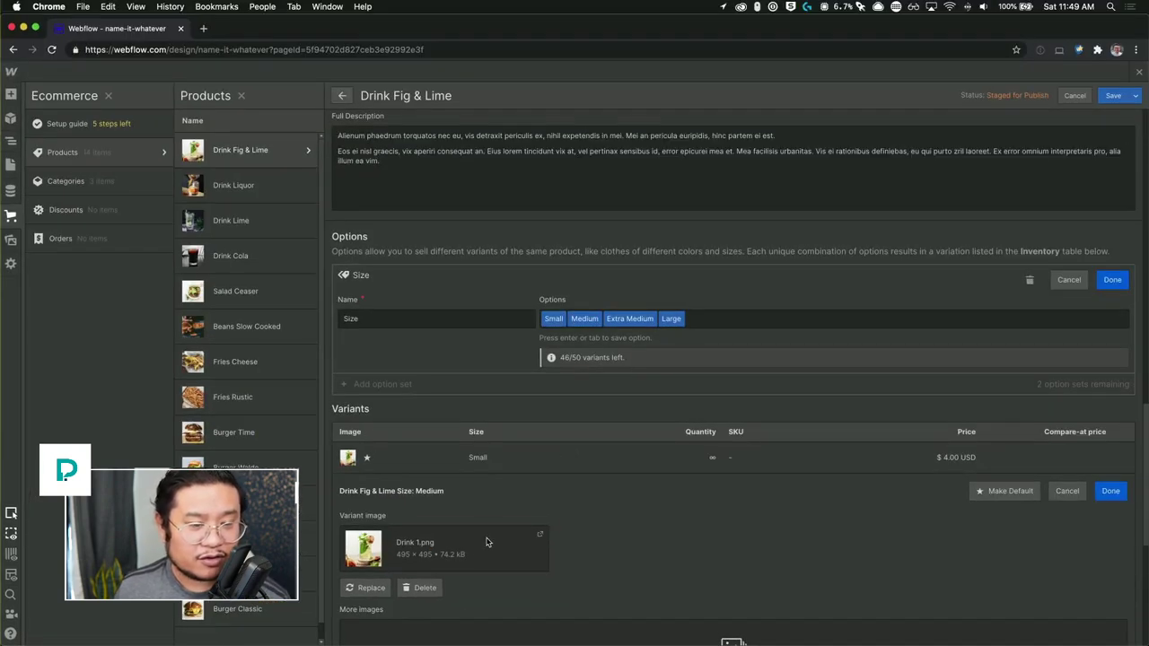
scroll(679, 504, down, 3)
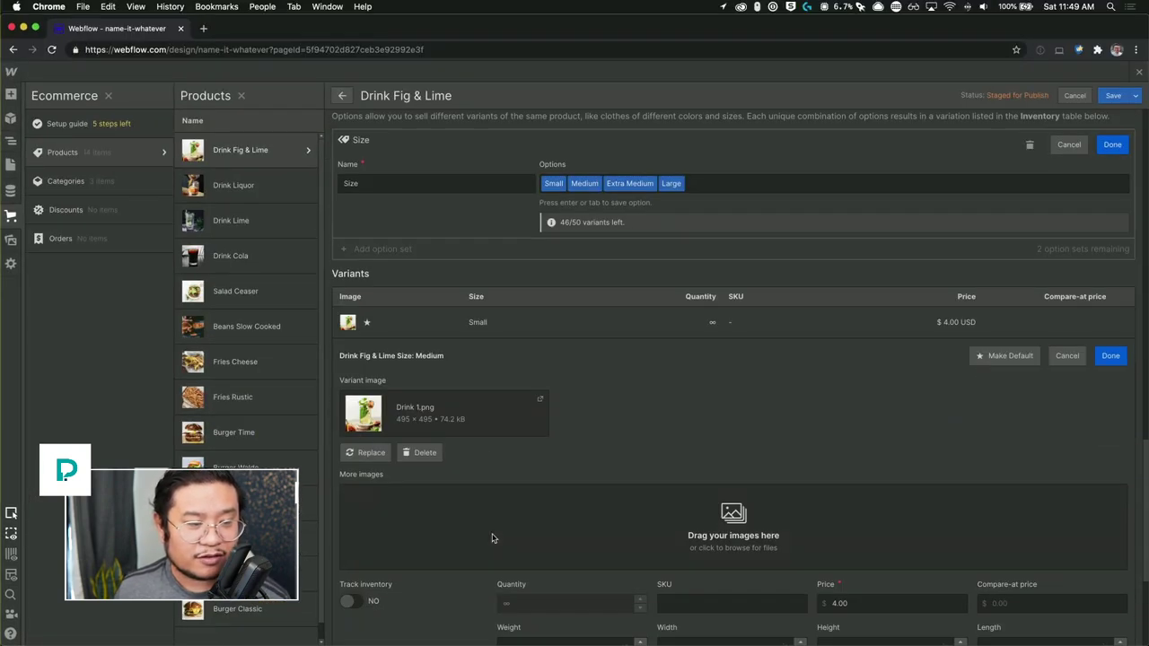
scroll(492, 539, down, 5)
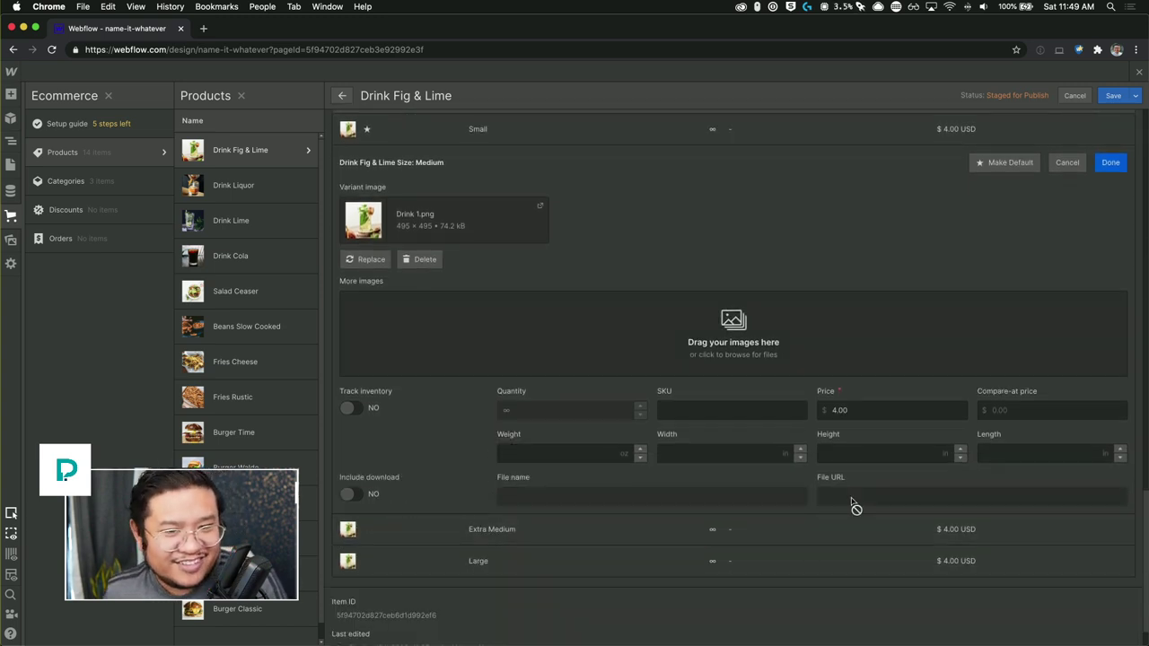
click(1112, 163)
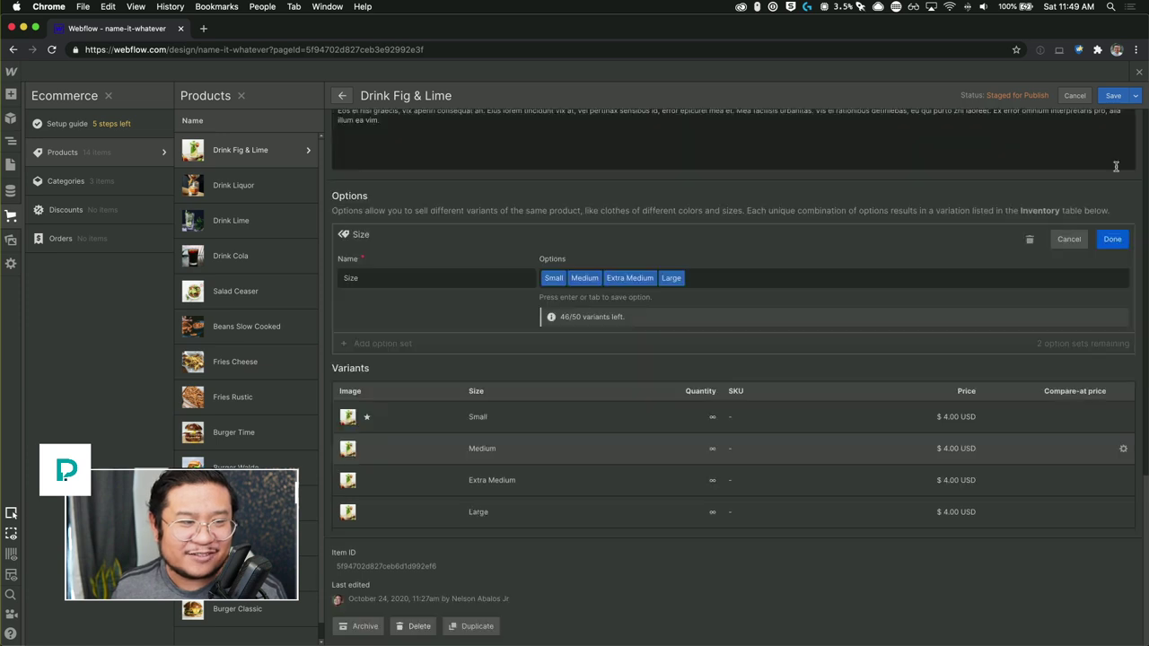
click(1113, 96)
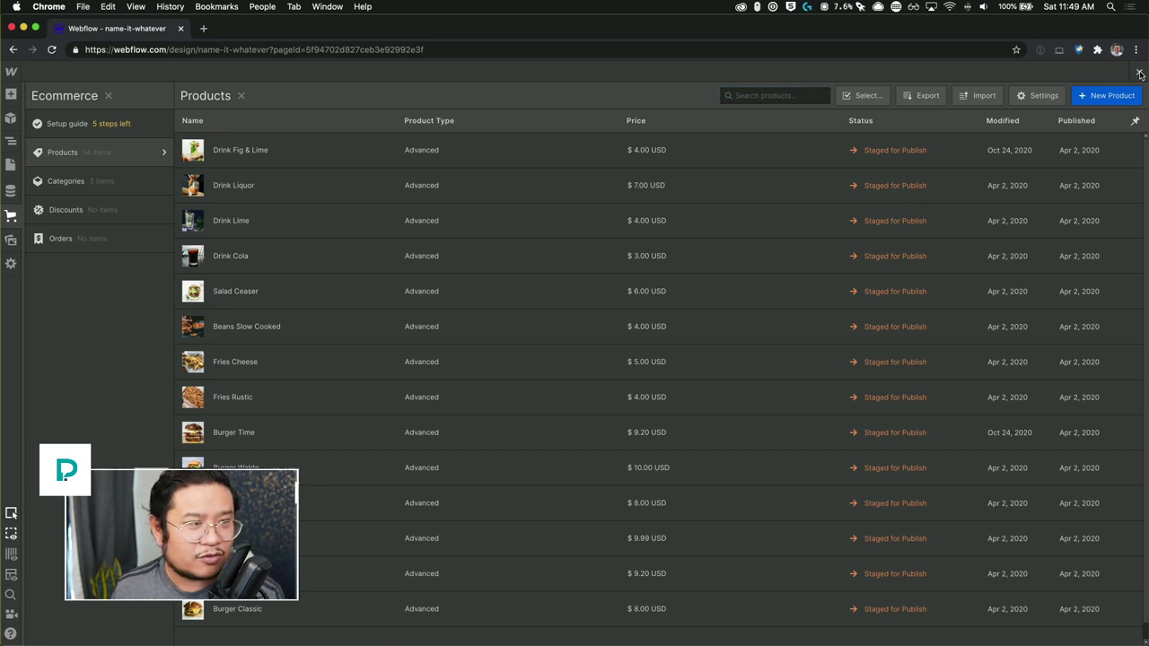
Step: Open the Products Template page with Drink Fig & Lime as the displayed product and select its Size option element
click(1139, 73)
click(11, 164)
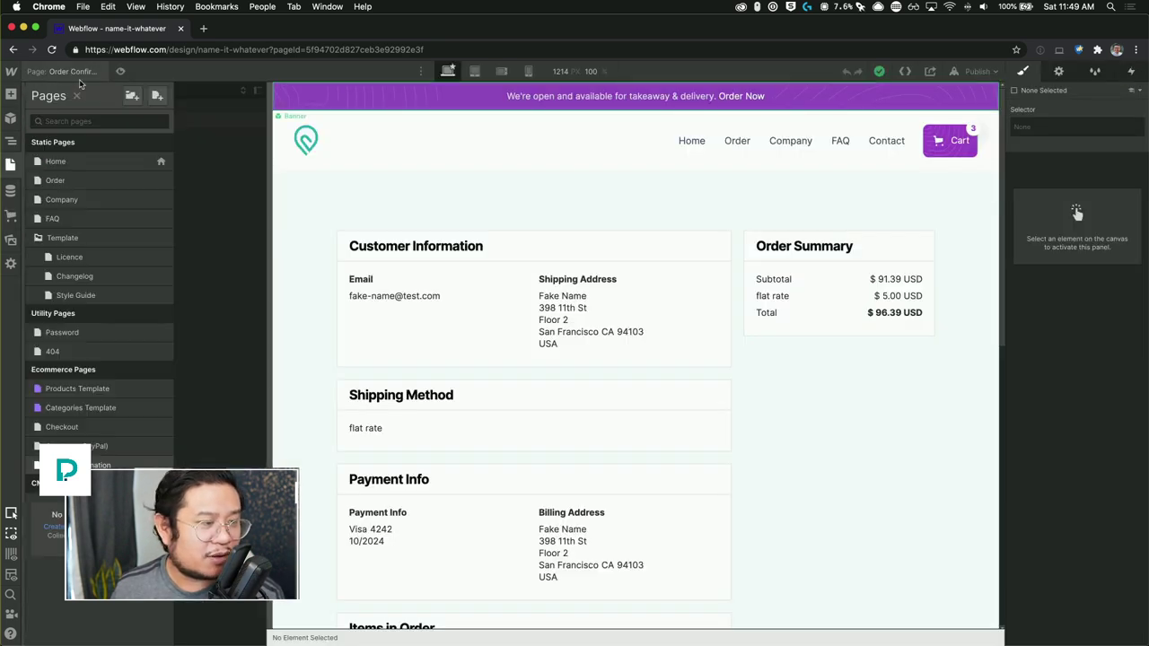
click(92, 395)
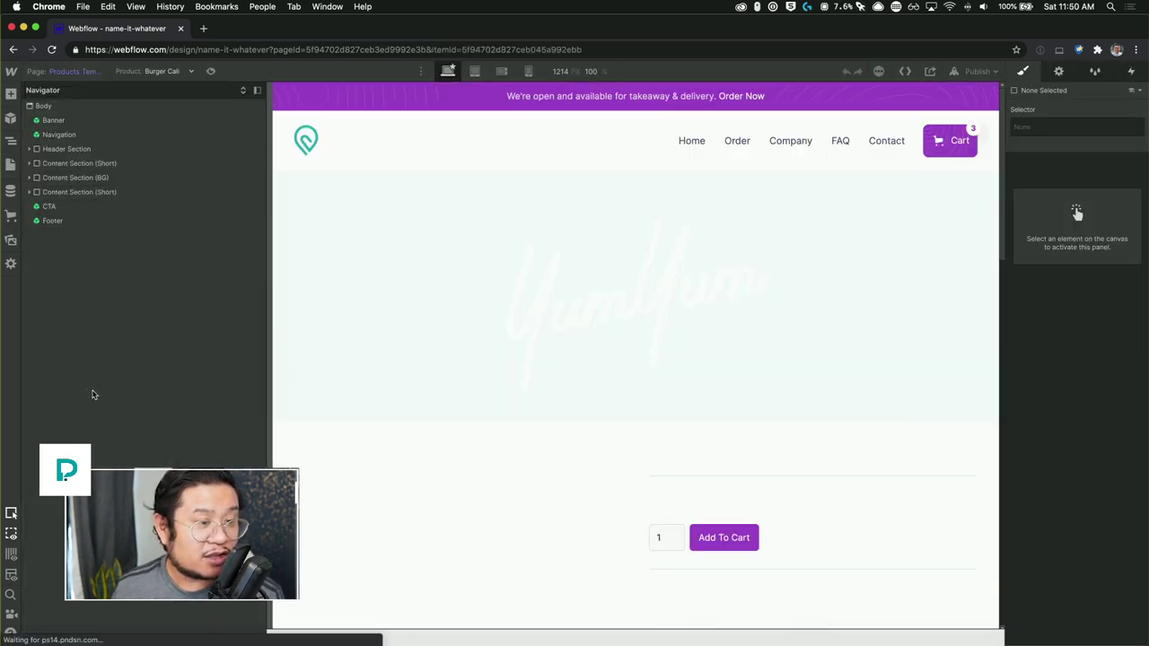
scroll(795, 403, down, 3)
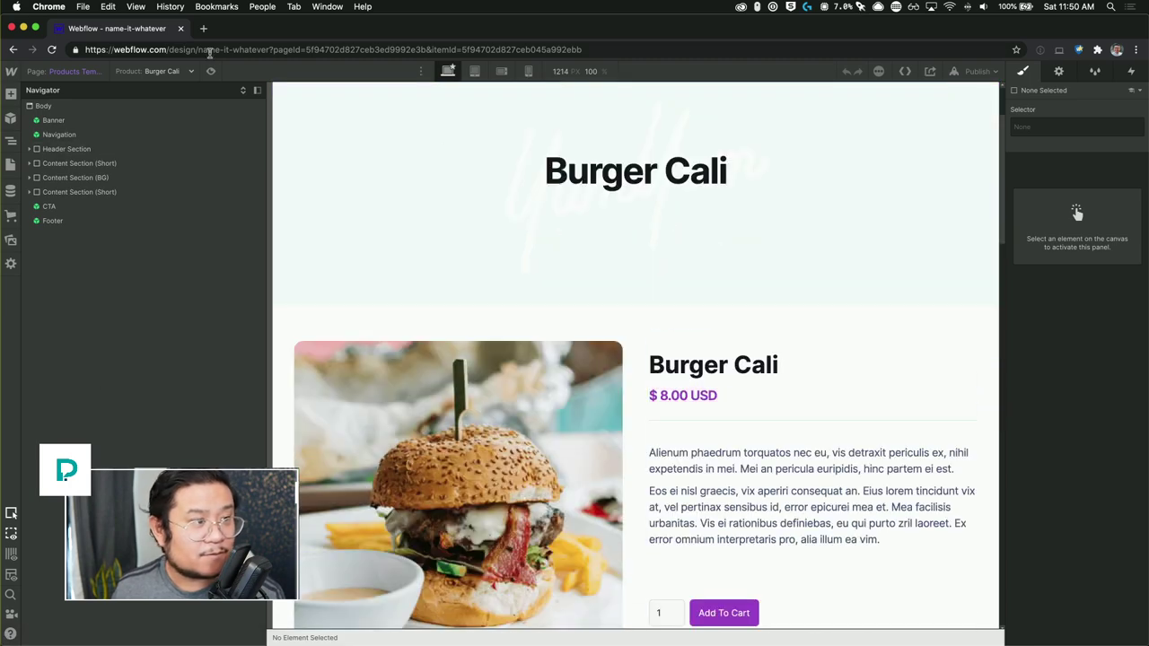
click(162, 75)
text(fig)
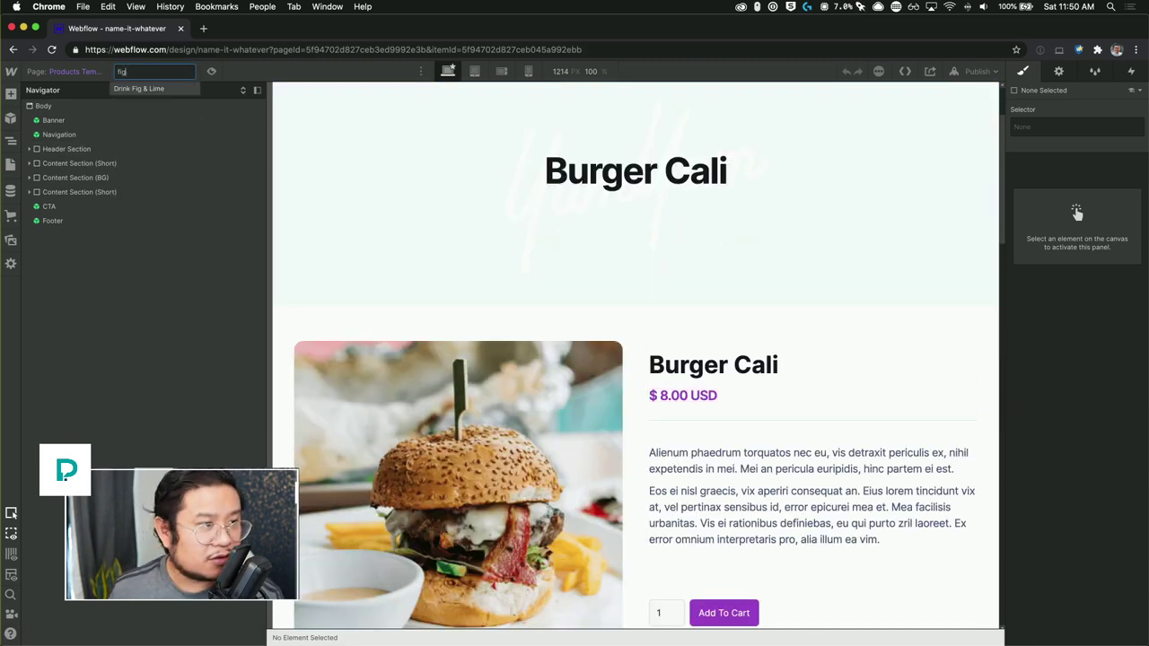
click(155, 90)
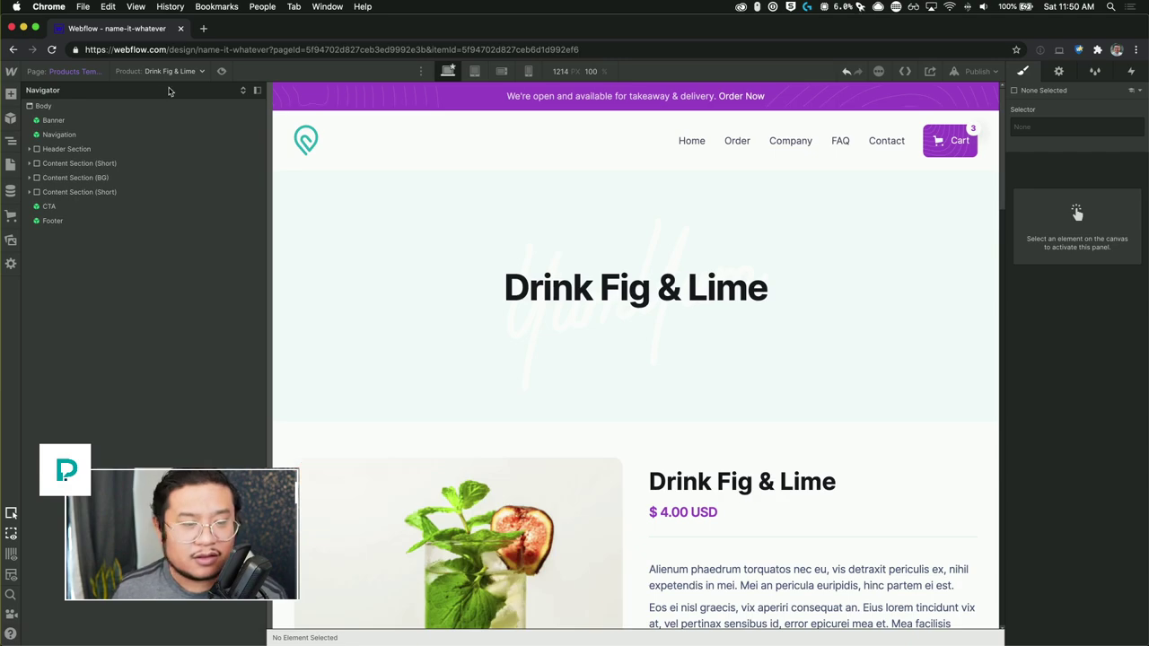
scroll(678, 411, down, 5)
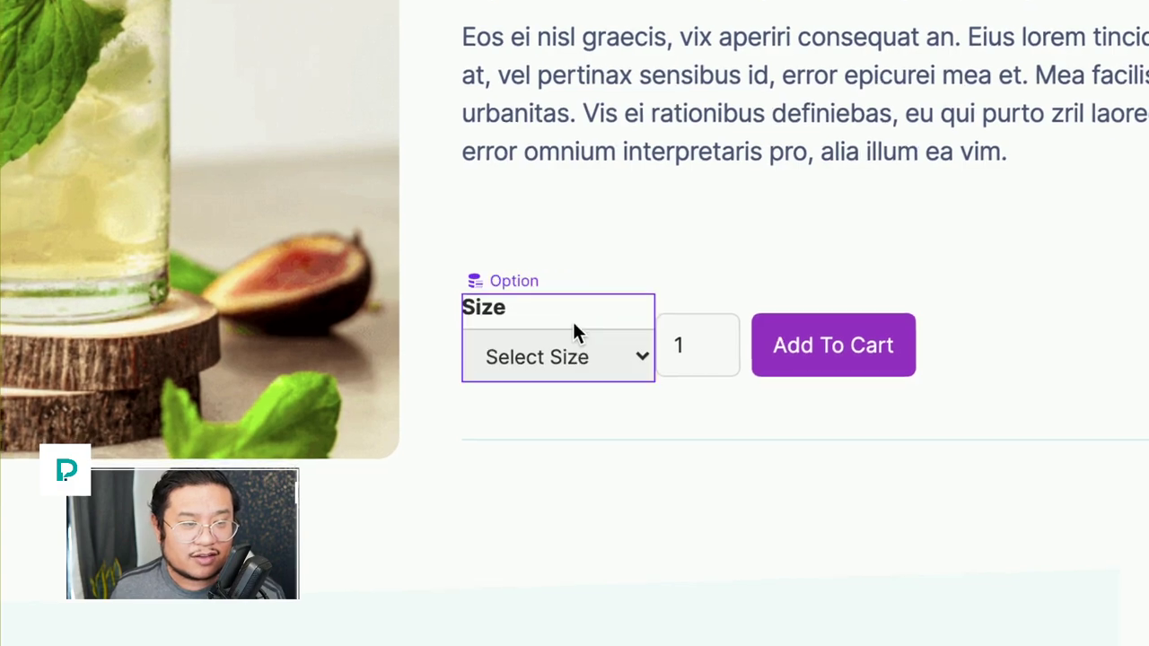
click(574, 324)
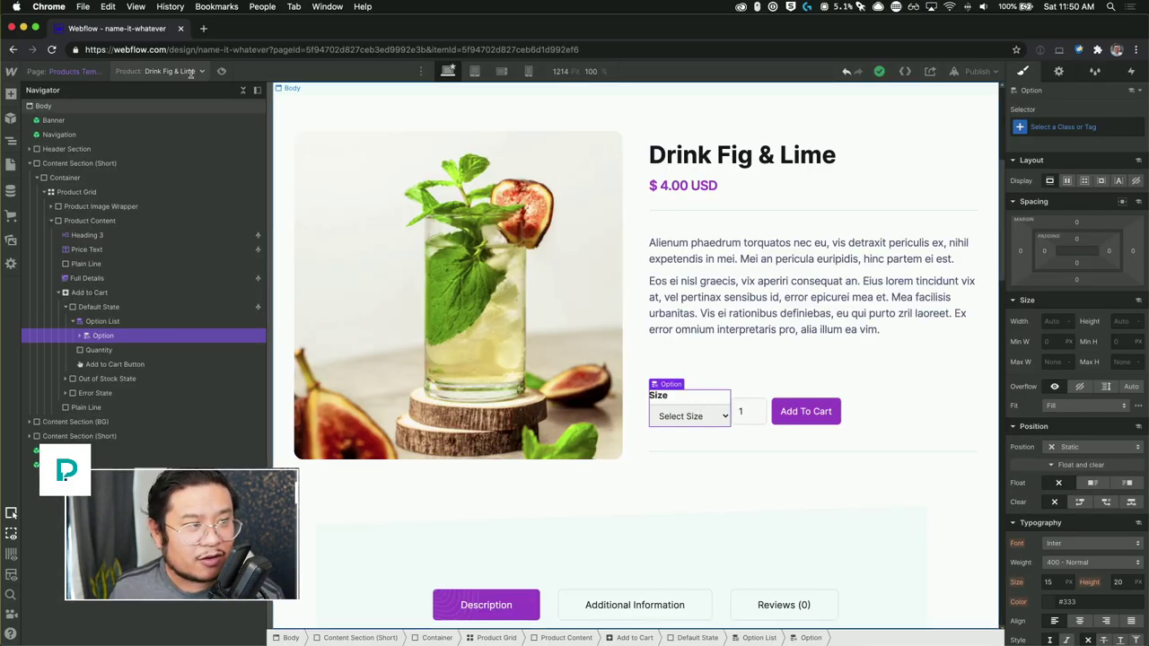
Step: Check the add-to-cart area of the template for Drink Cola, and switch back to Drink Fig & Lime
click(160, 71)
click(149, 183)
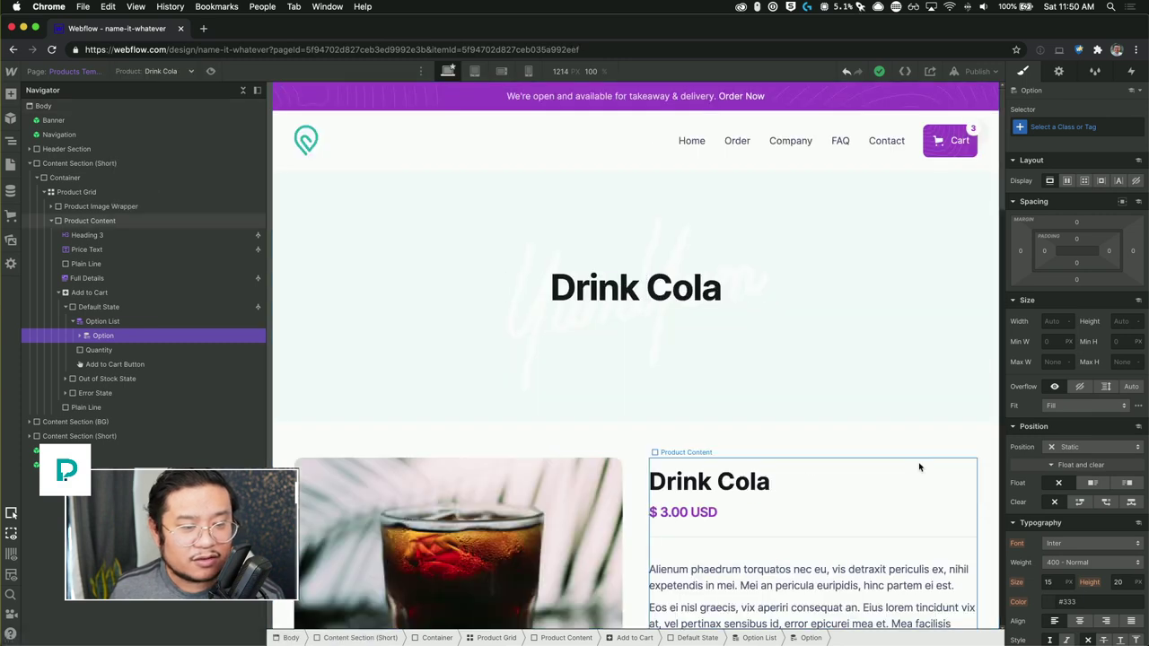
scroll(915, 465, down, 5)
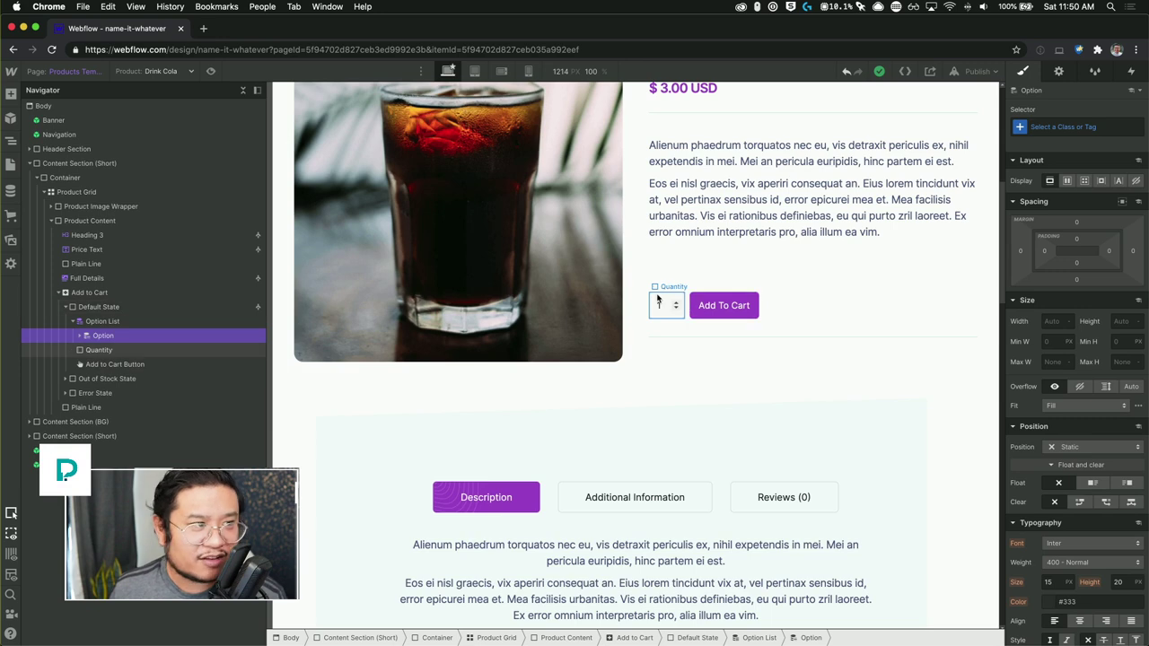
click(163, 72)
click(139, 194)
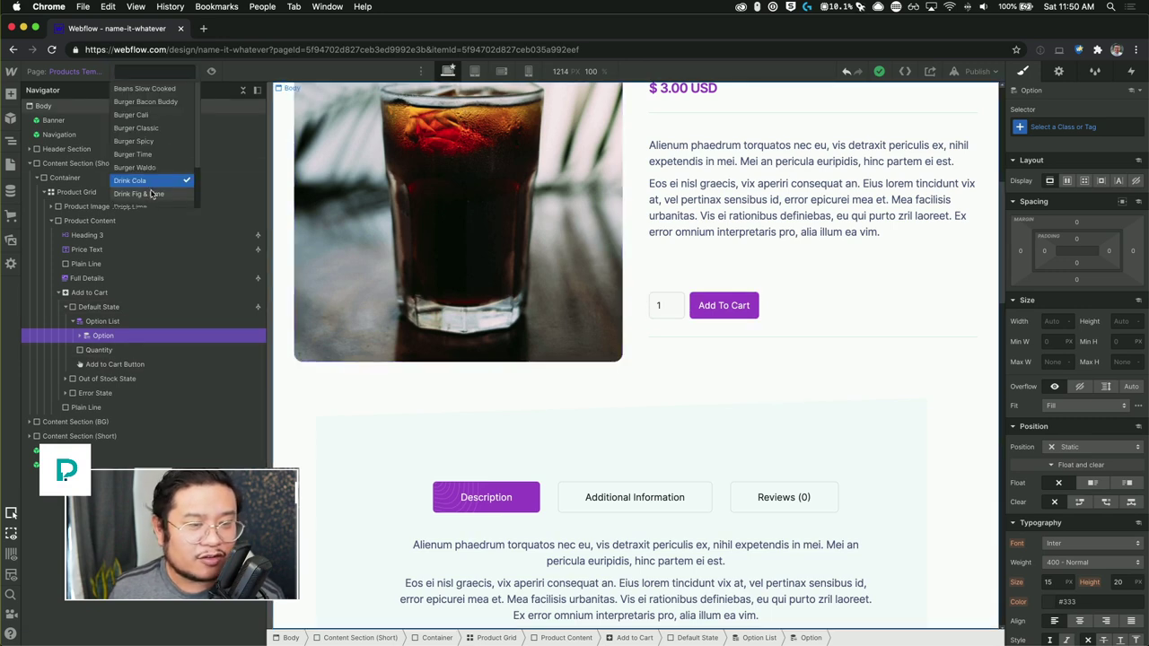
scroll(697, 462, down, 5)
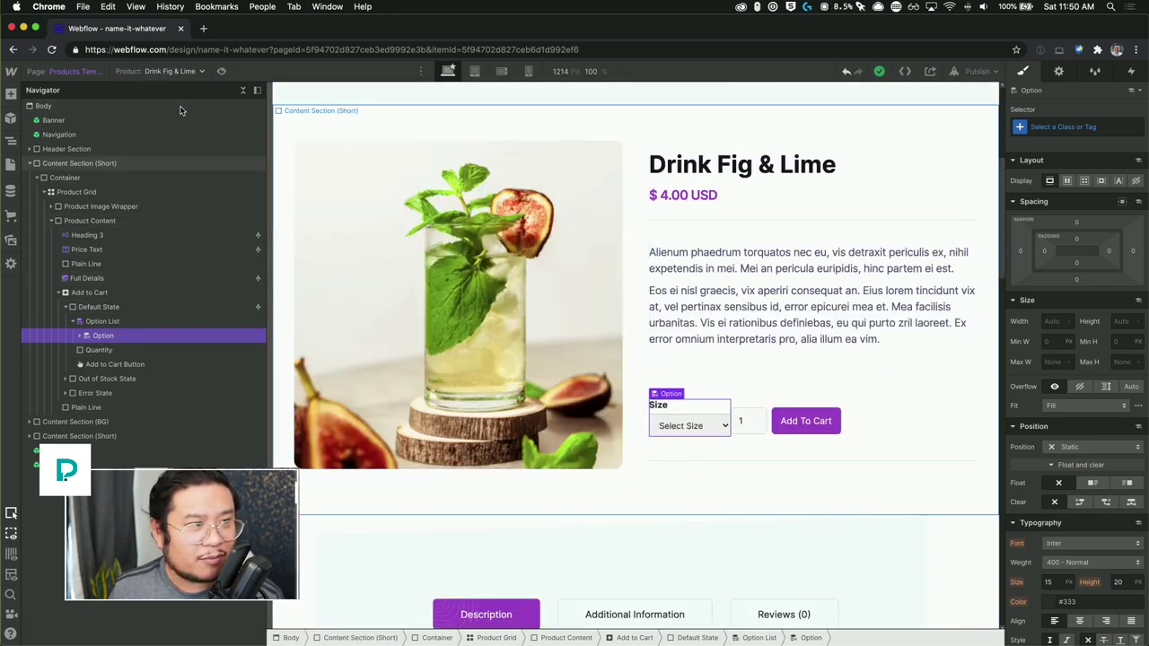
Step: Preview the product page, try the Small and Medium choices in the Size dropdown, and leave the preview
click(221, 71)
click(646, 427)
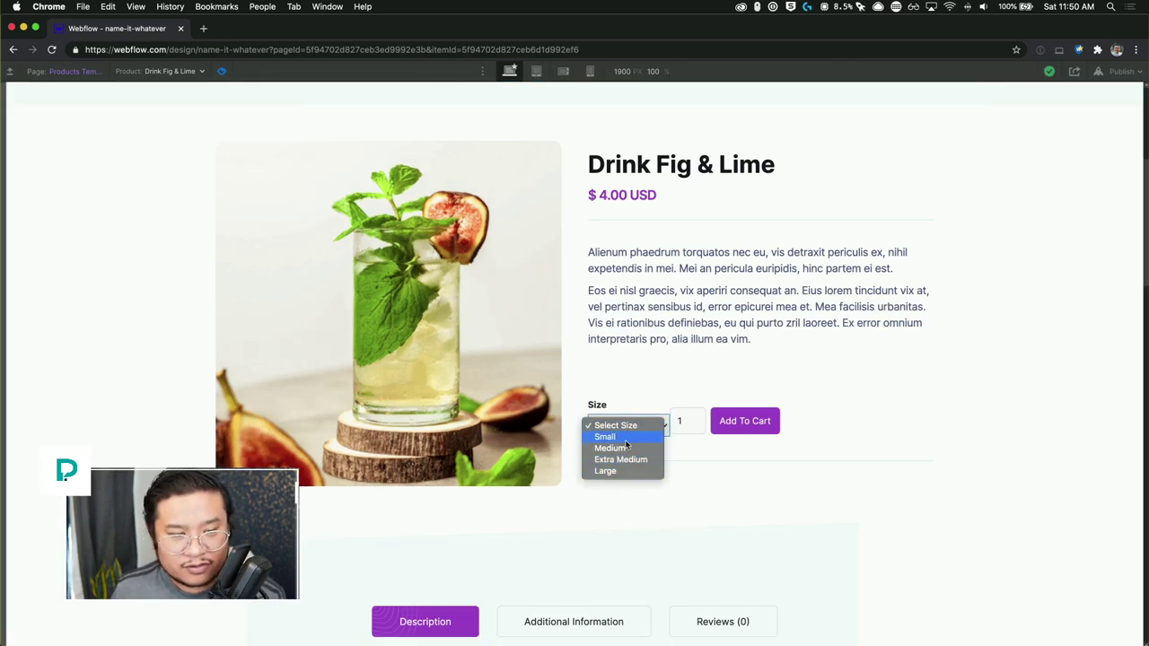
click(626, 438)
click(626, 430)
click(619, 436)
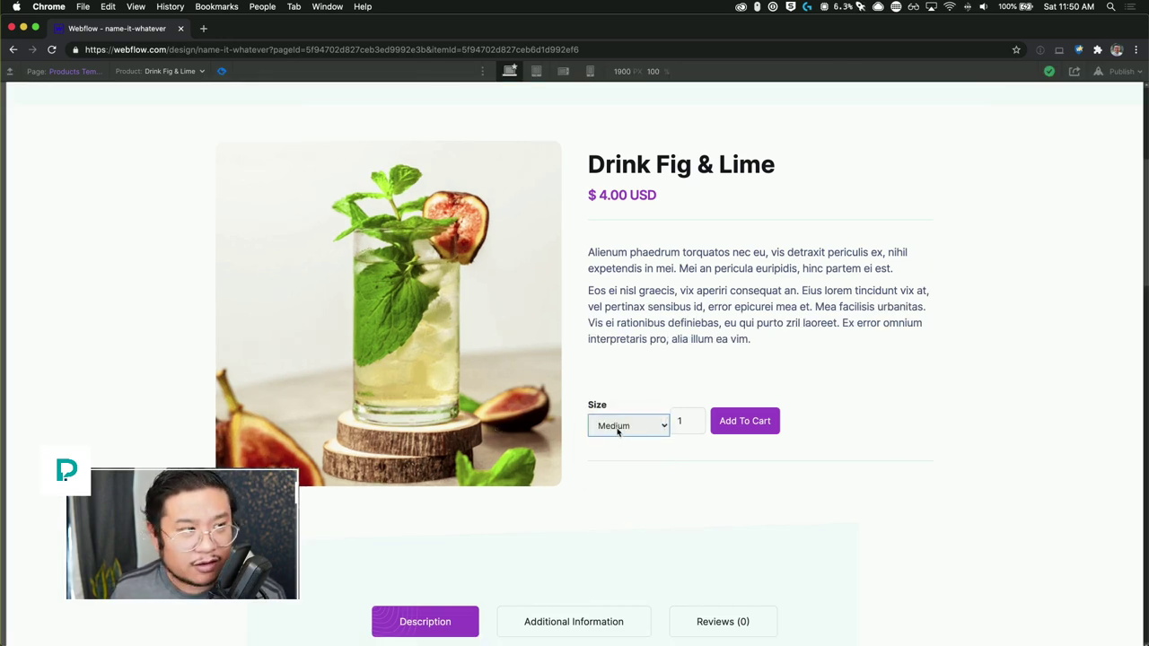
click(218, 71)
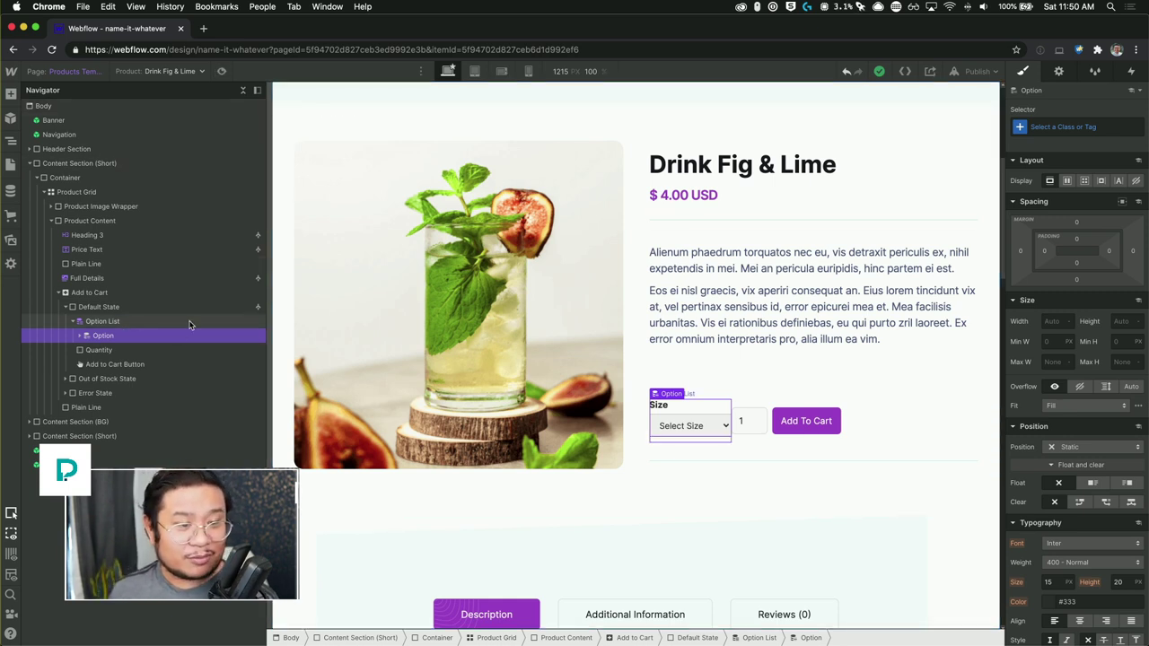
Step: Review the element settings of the Size option and its select field
click(1059, 72)
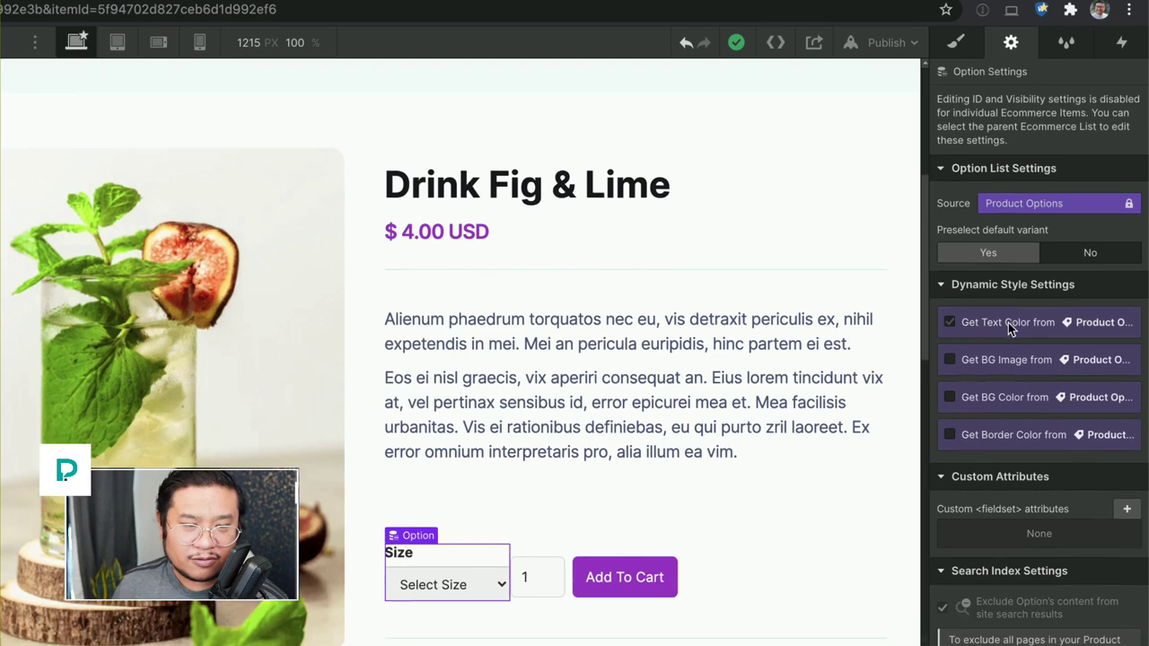
click(1009, 383)
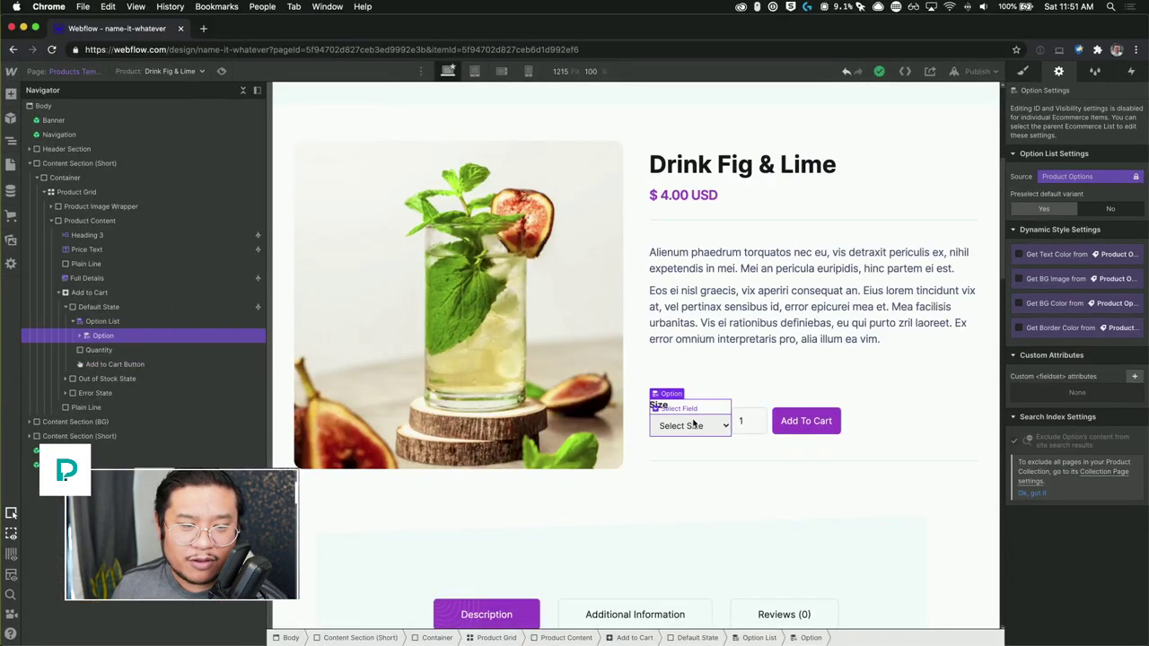
click(693, 422)
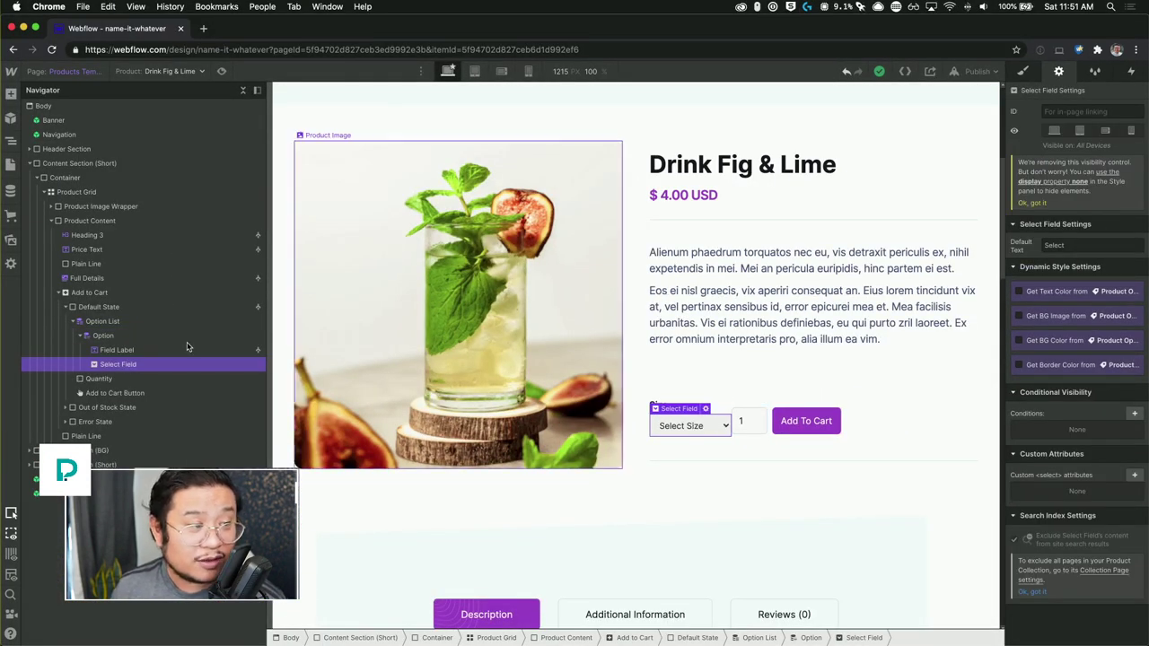
Step: Delete the Add to Cart element from Product Content and insert a new one above the last Plain Line
click(106, 294)
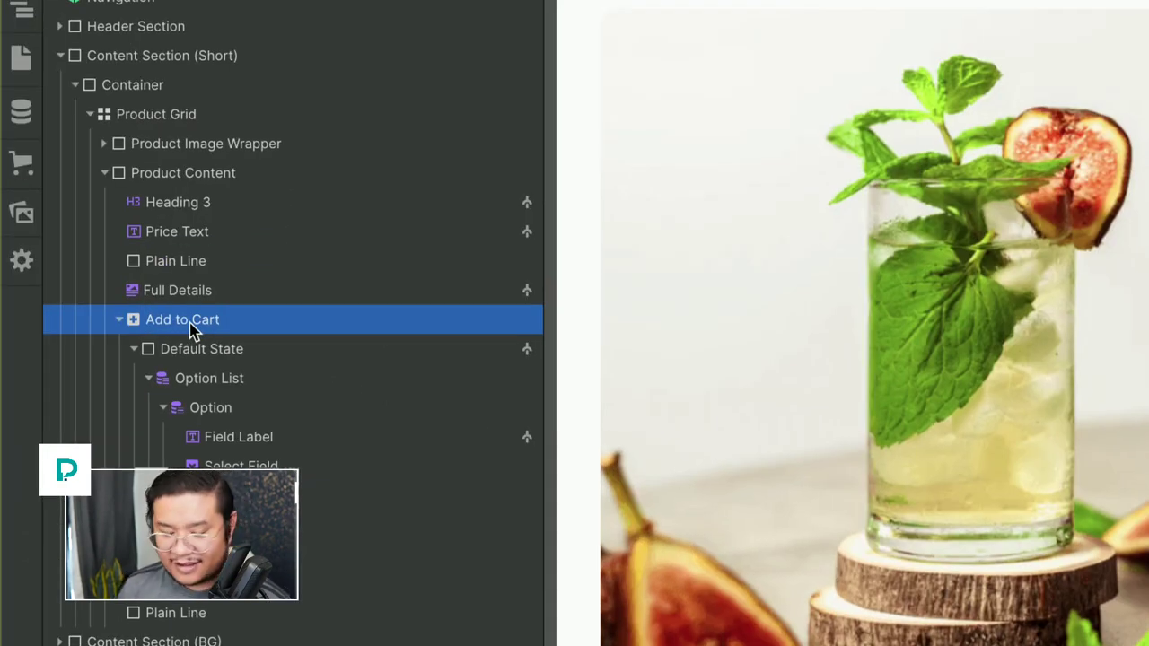
key(Delete)
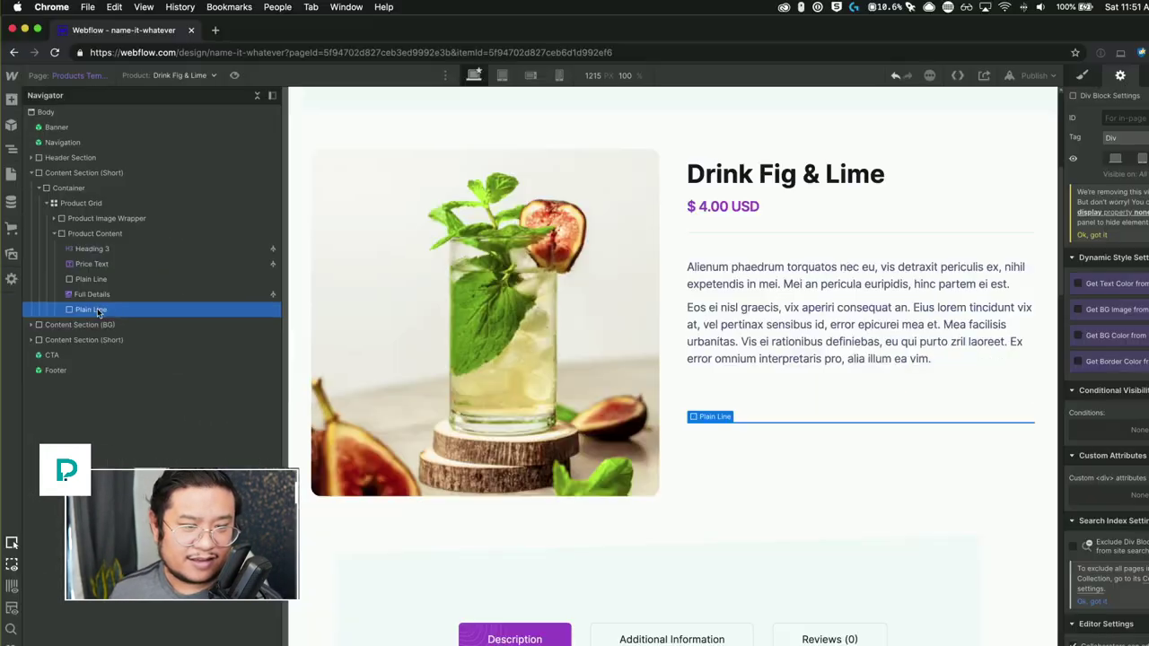
key(a)
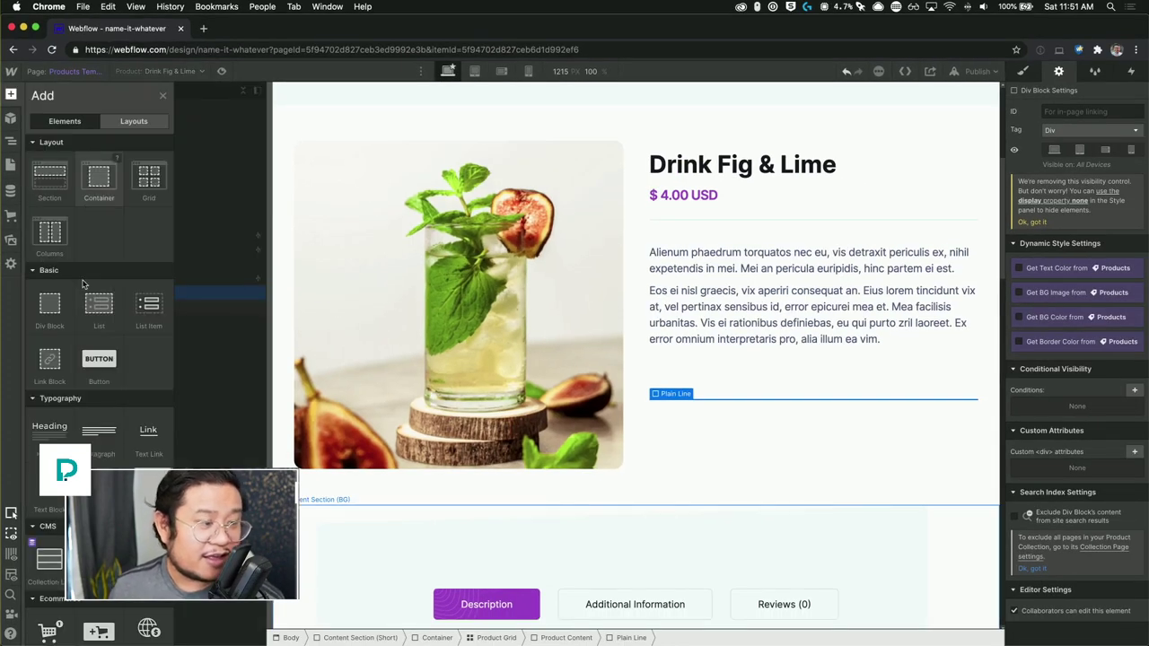
scroll(103, 377, down, 5)
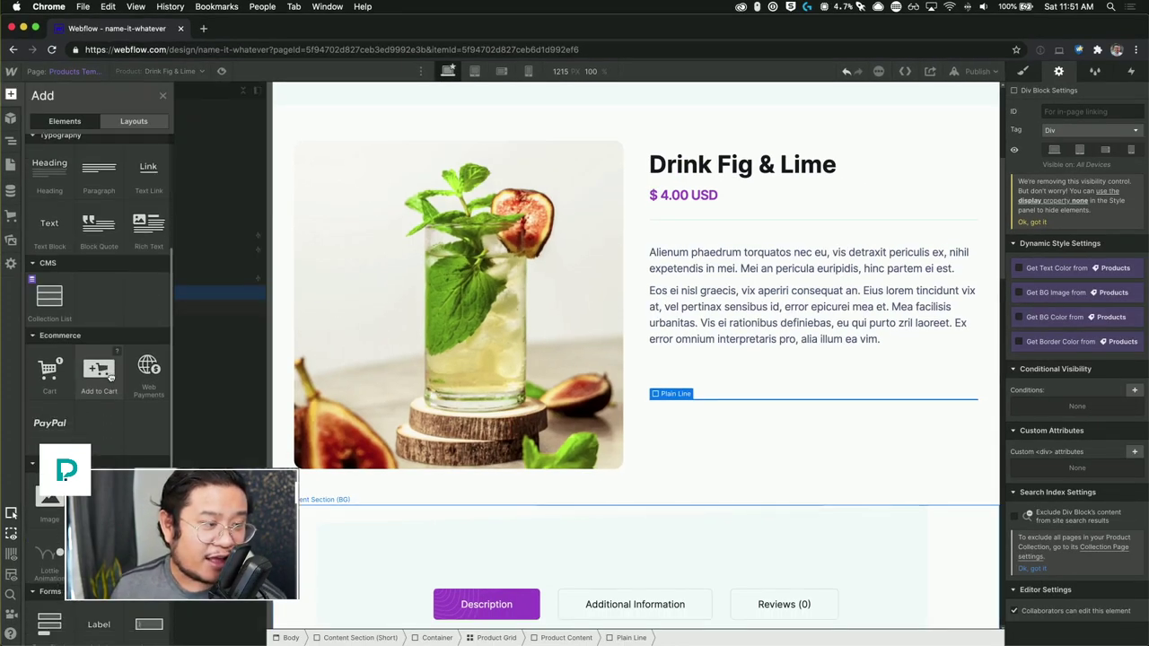
drag(109, 386, 209, 292)
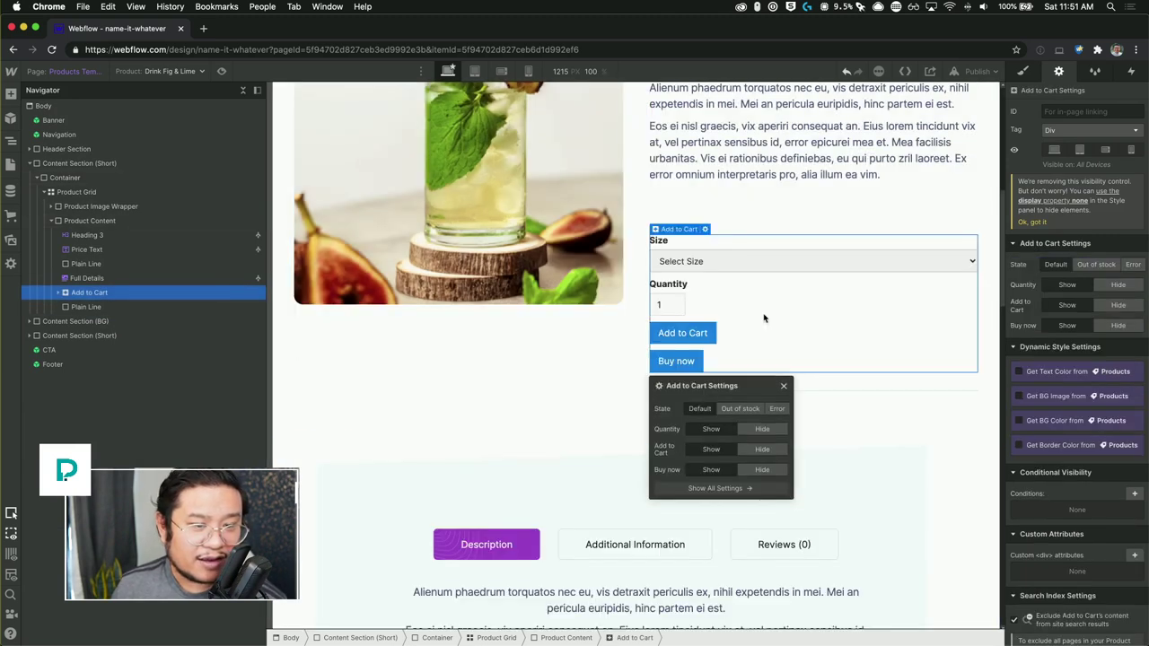
Step: Set the Variant selector of the Size option list to Buttons in the newly inserted Add to Cart element
click(782, 387)
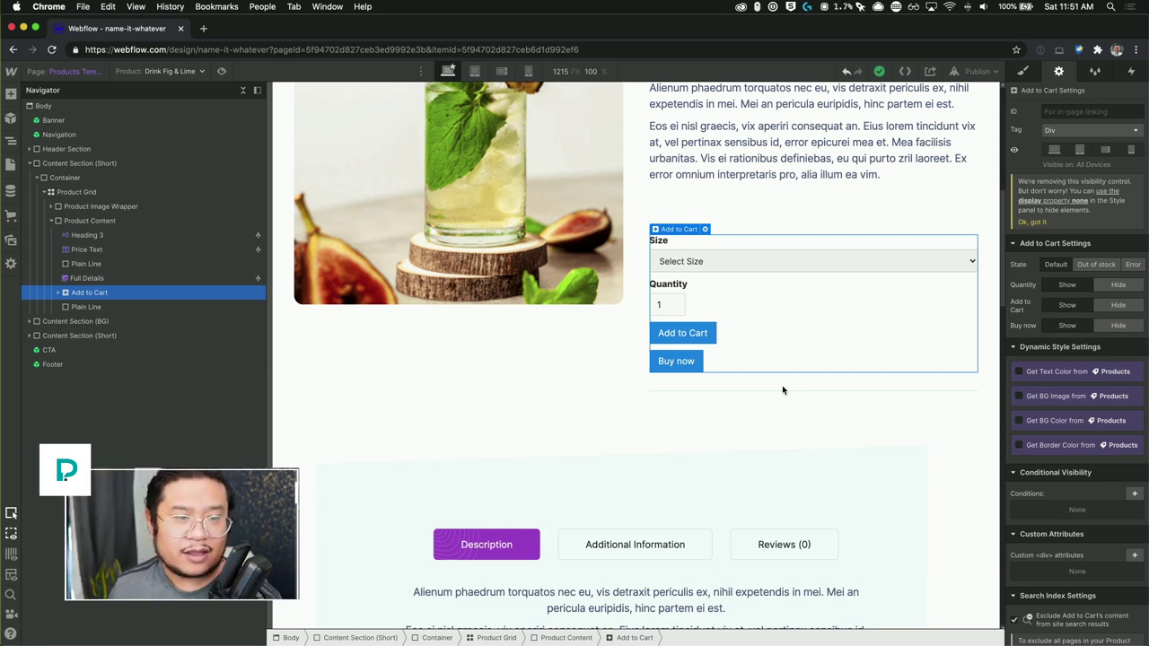
click(687, 243)
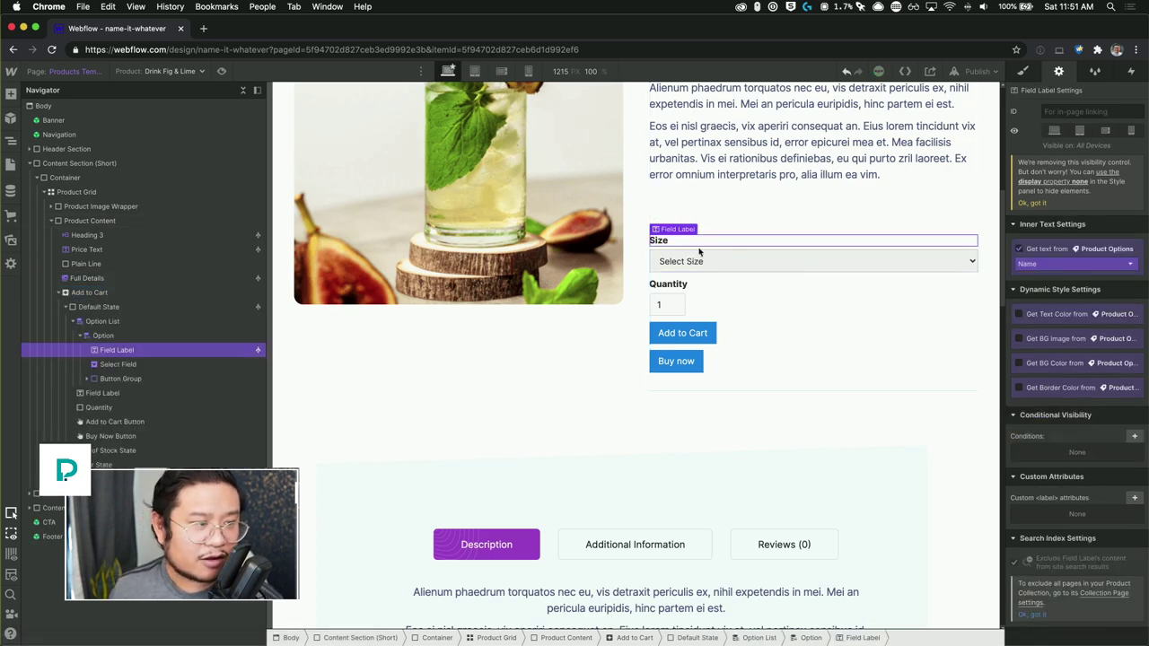
click(164, 325)
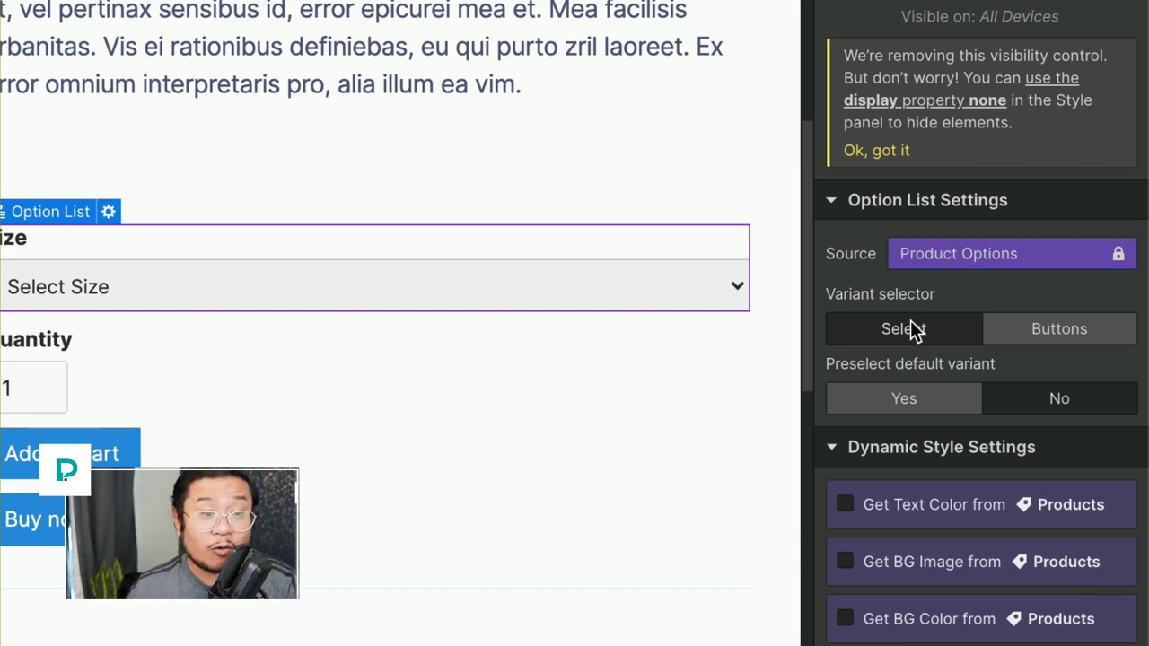
click(1032, 323)
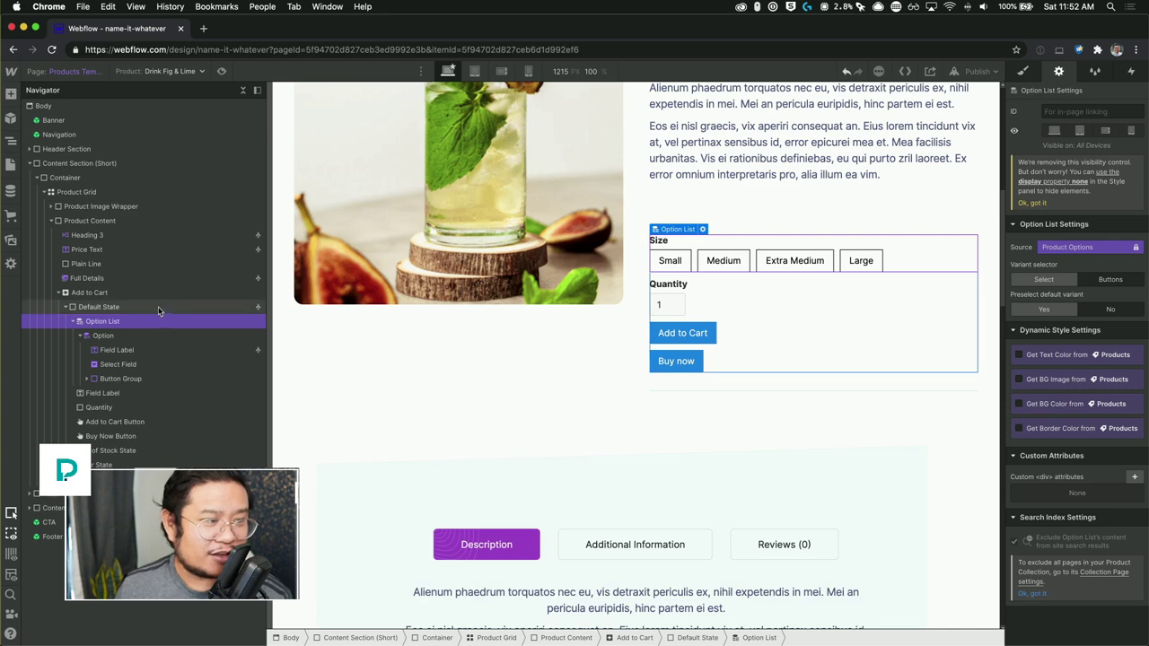
Step: Undo back to the original Add to Cart element and review the settings of its Default State and Option List
click(587, 354)
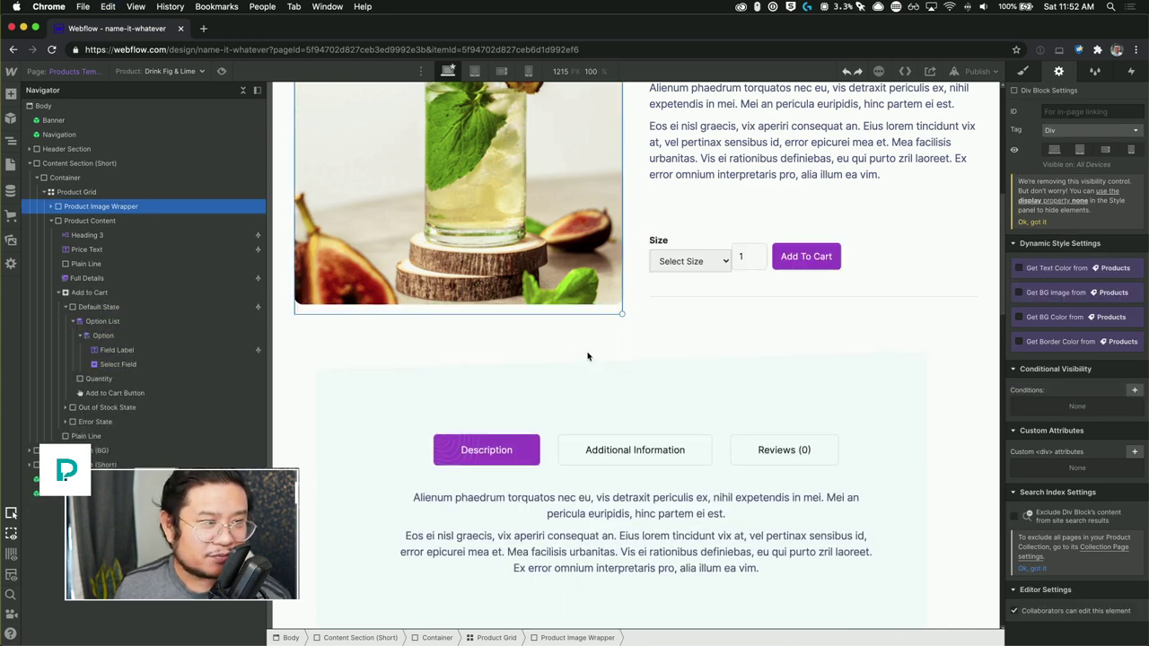
click(875, 269)
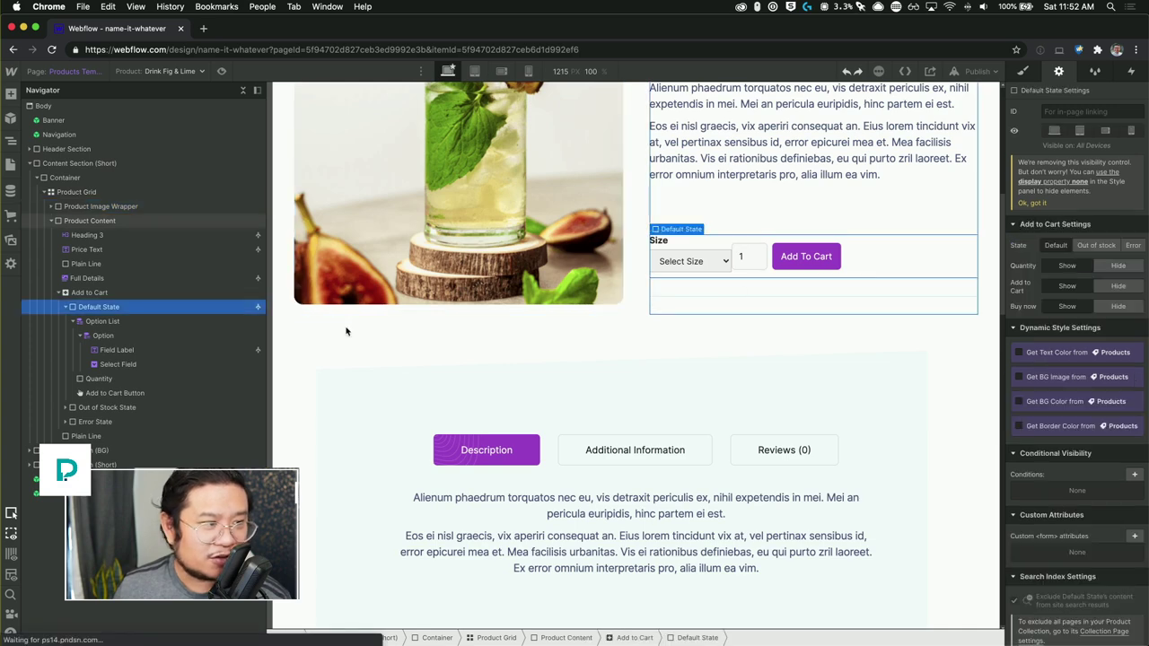
click(89, 293)
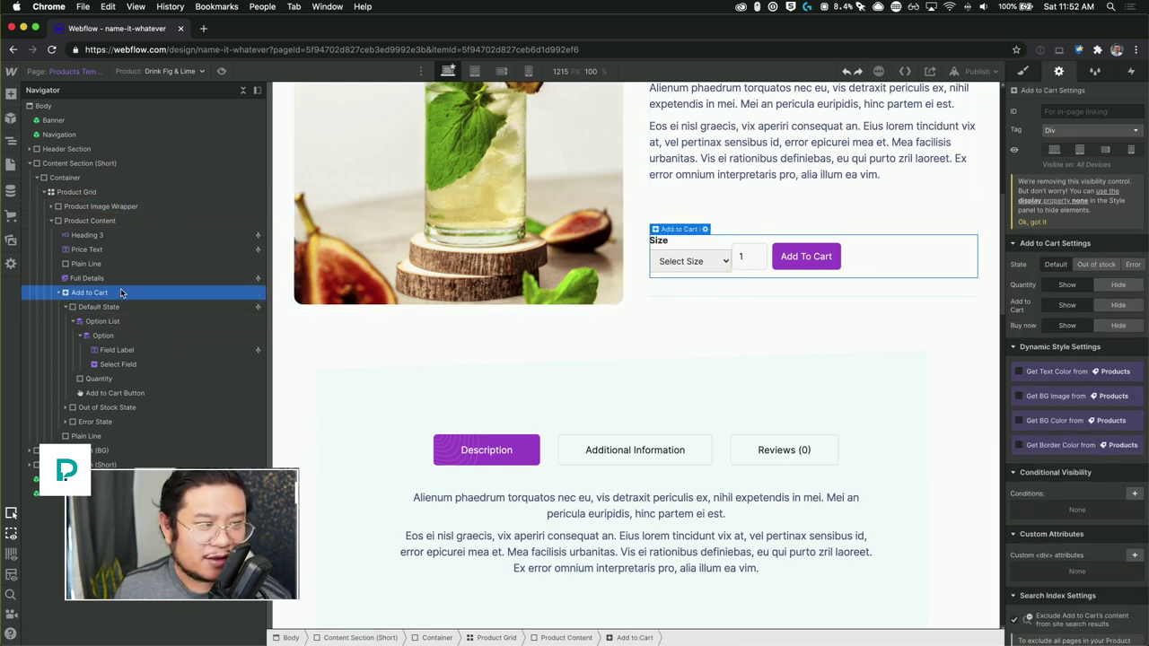
click(106, 322)
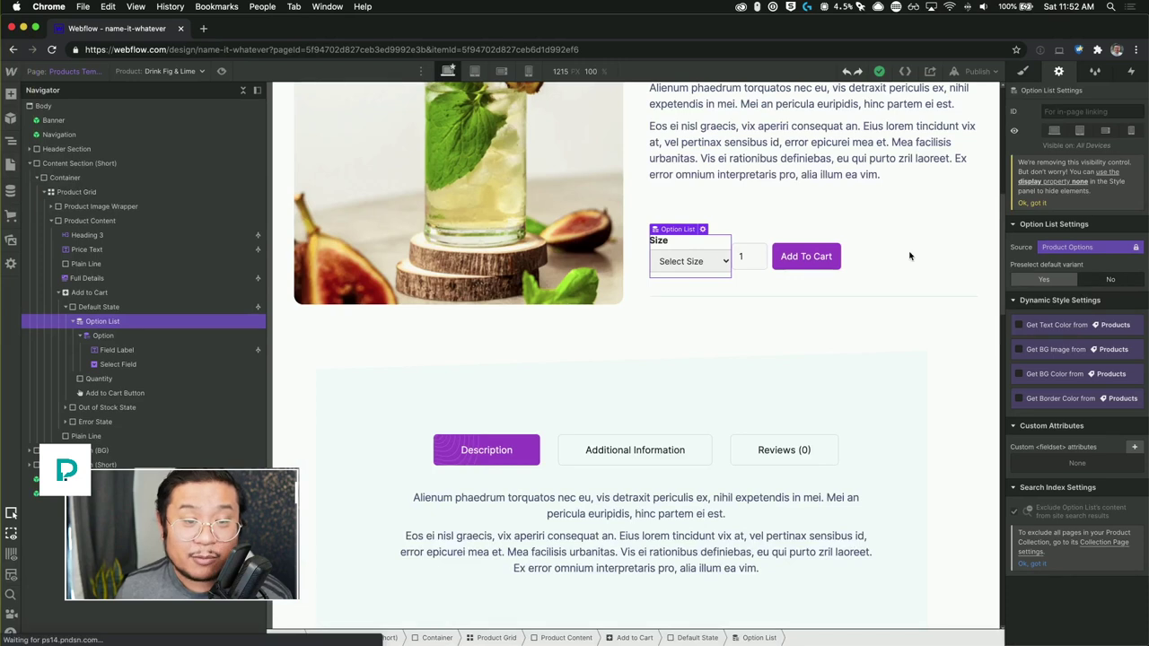
Step: Replace the original Add to Cart element with a new one, placed between Full Details and the last Plain Line
click(103, 297)
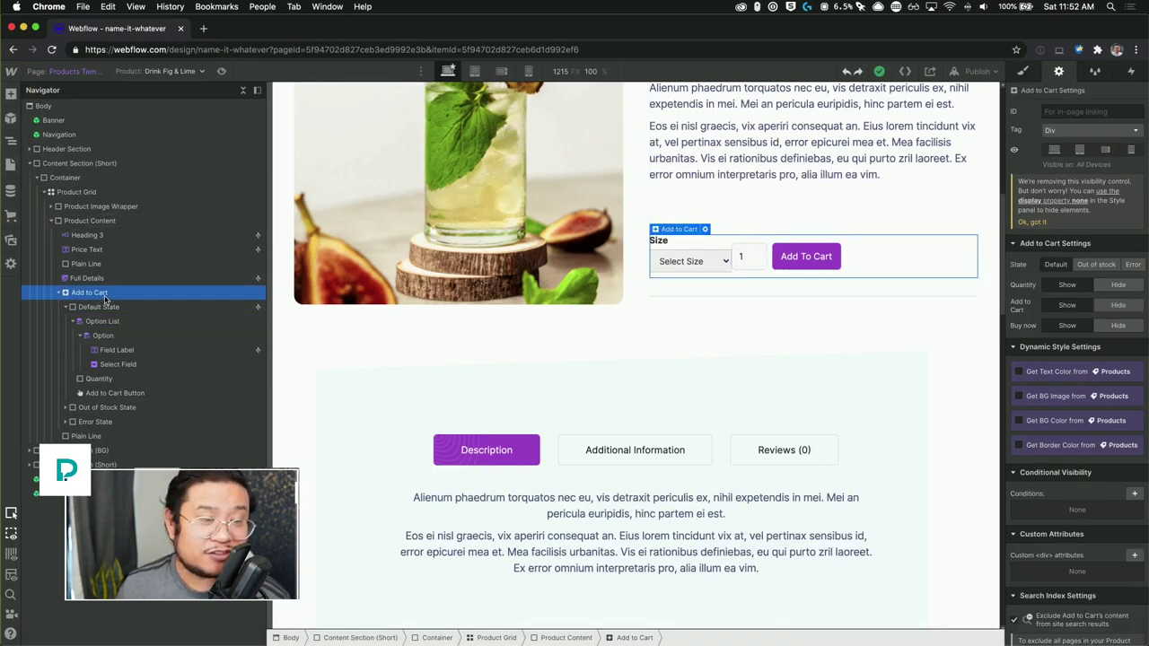
key(Delete)
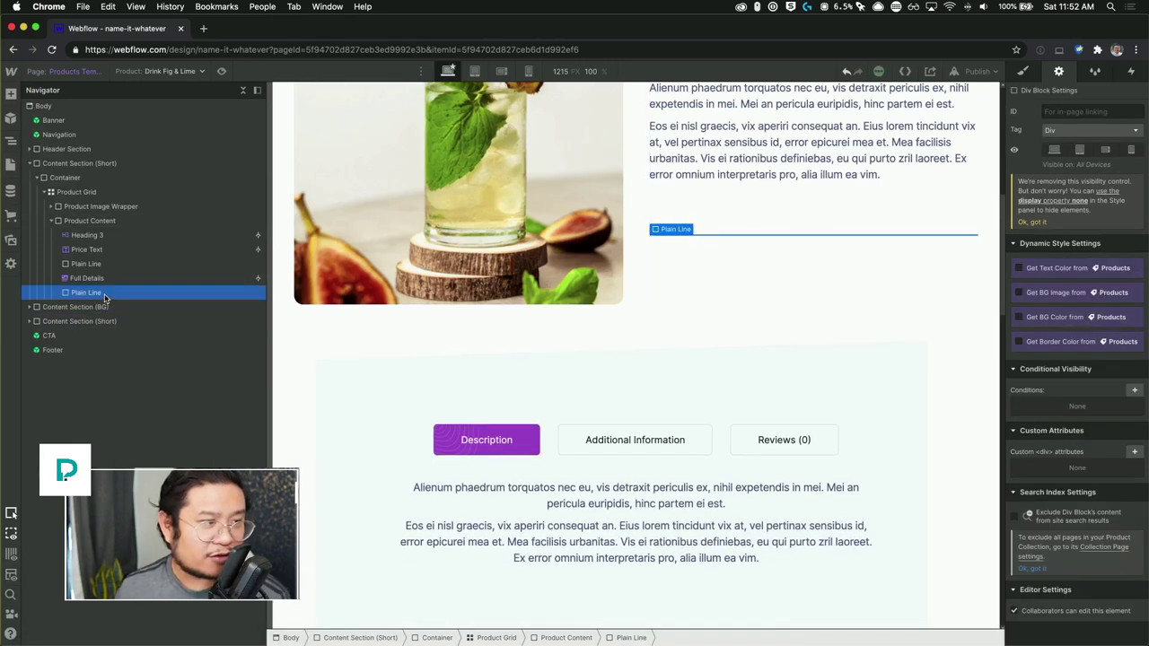
key(a)
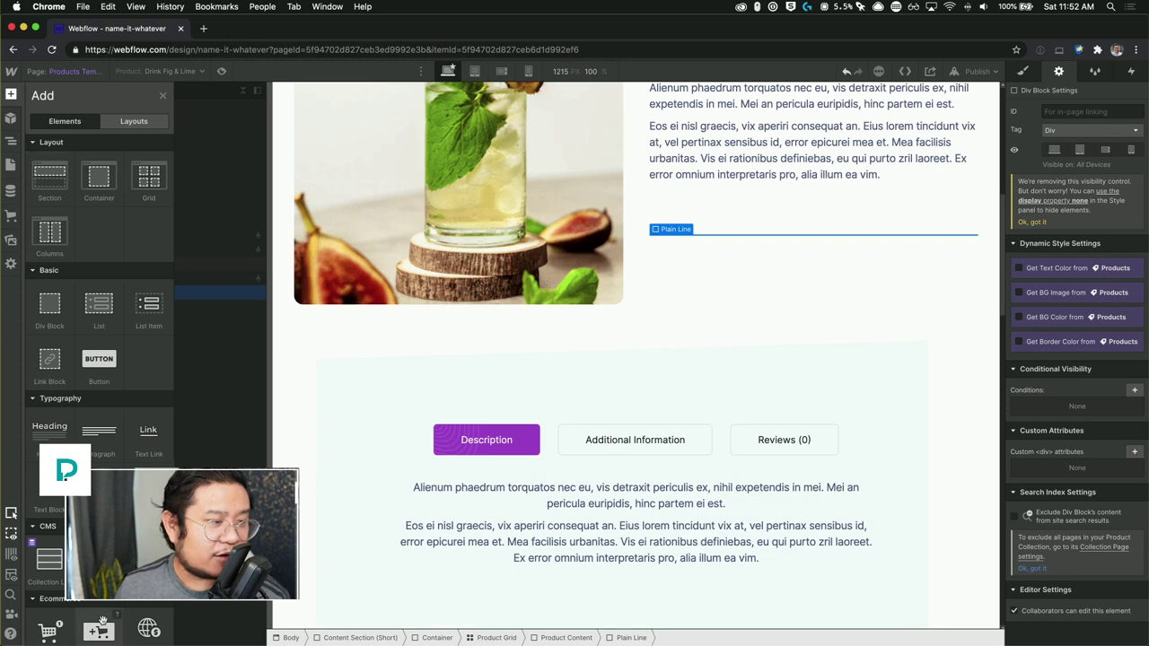
drag(102, 619, 132, 302)
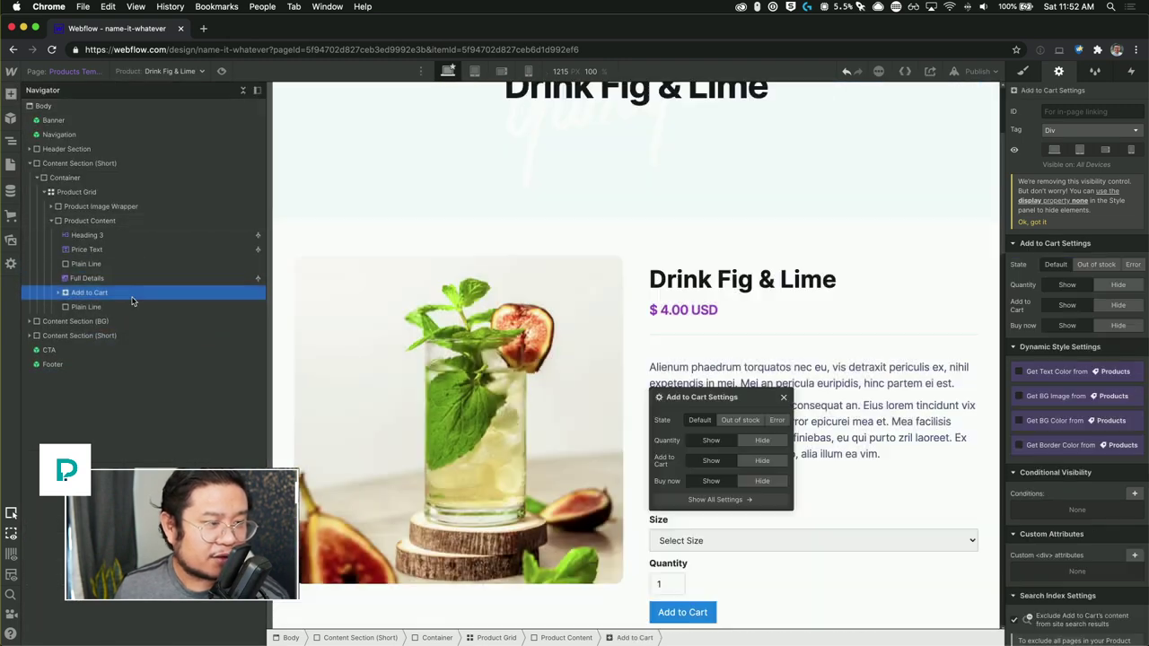
Step: Change the new Option List's variant selector from a dropdown to Buttons
click(752, 535)
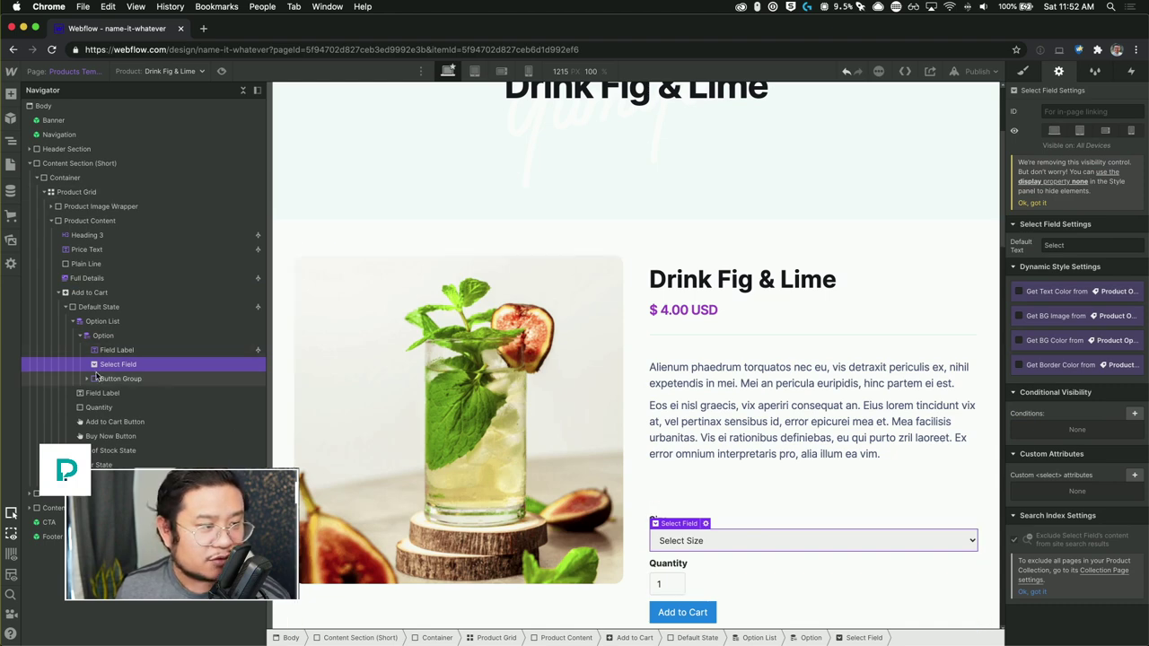
click(115, 323)
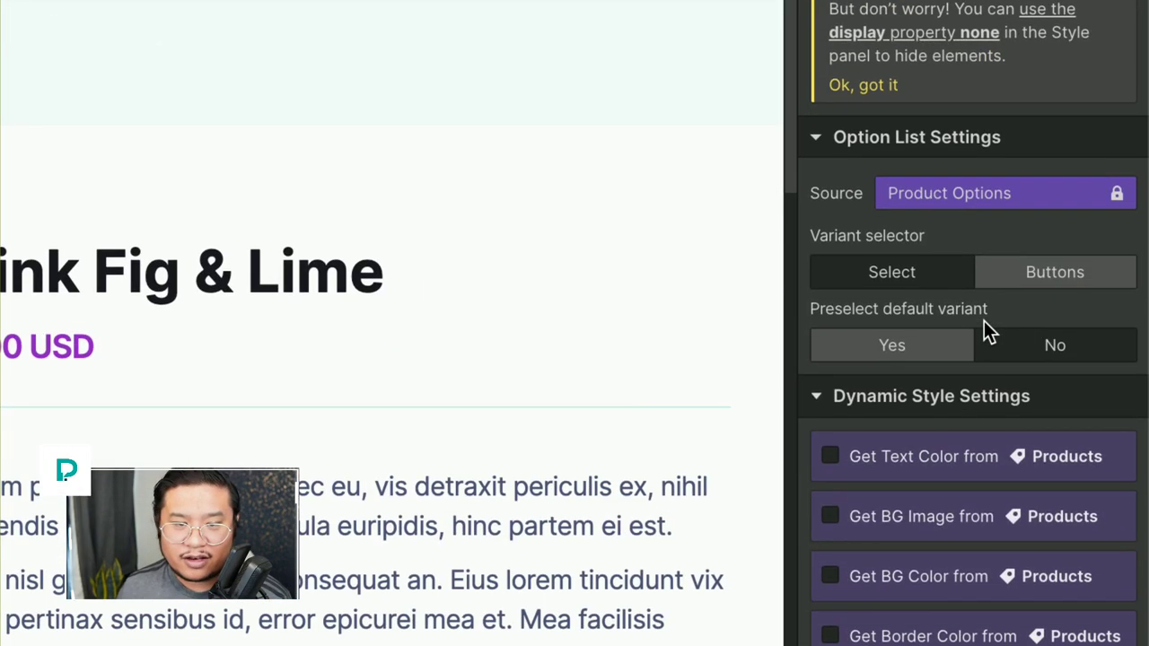
click(1056, 279)
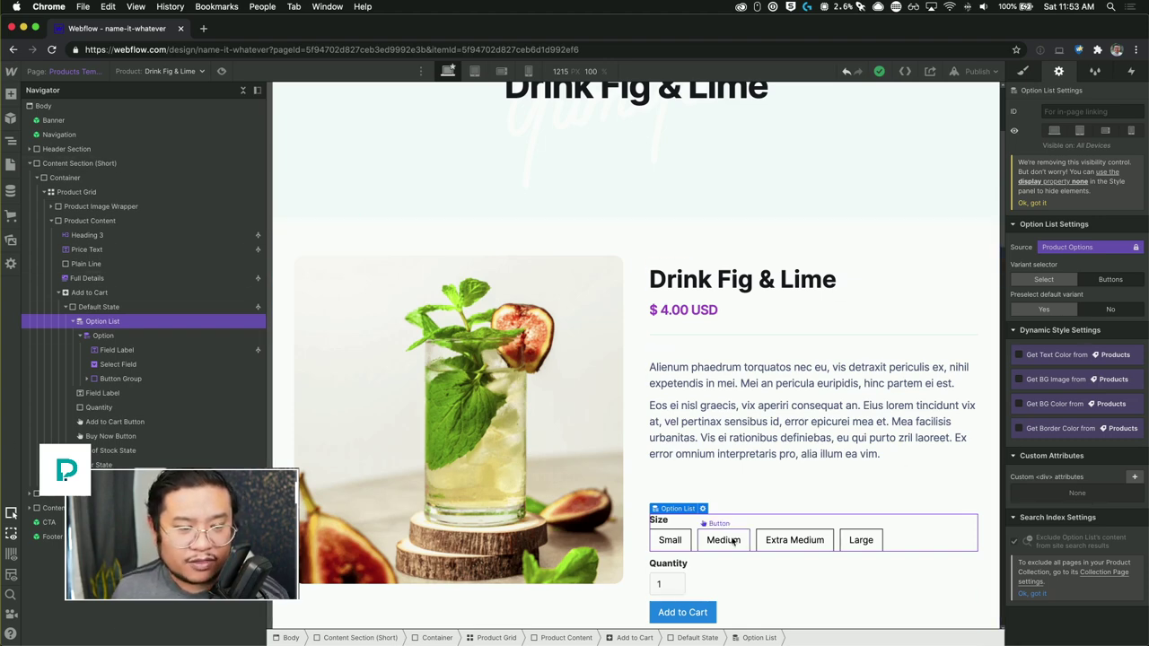
Step: Give the Small size button a new class named "variant button"
click(688, 537)
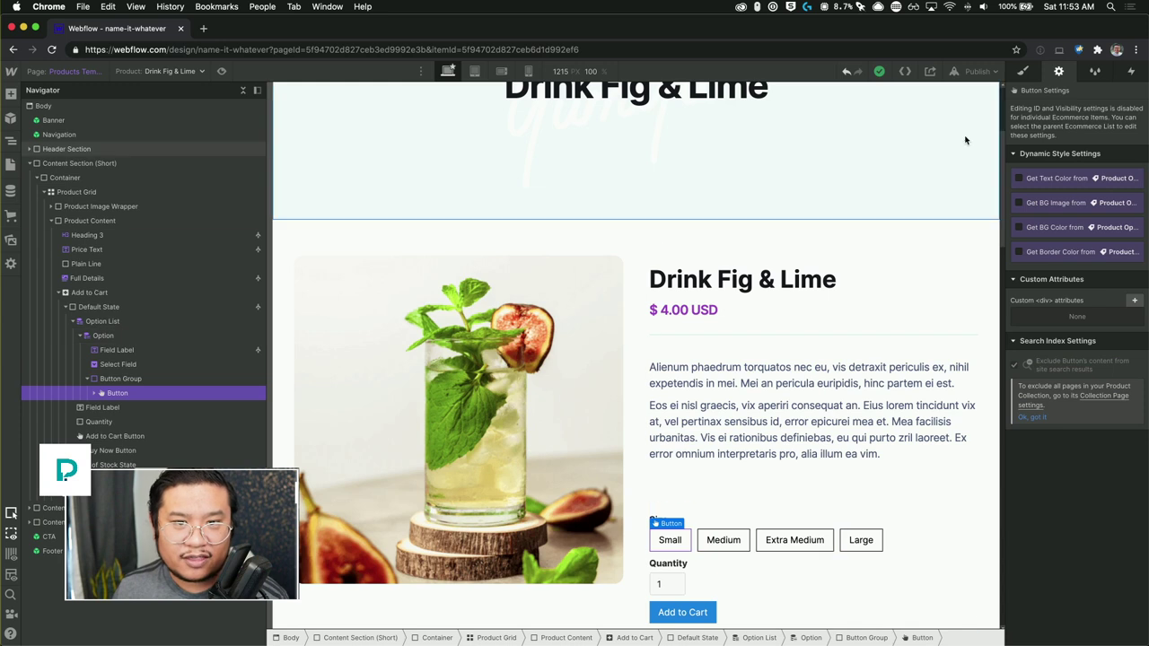
click(1022, 71)
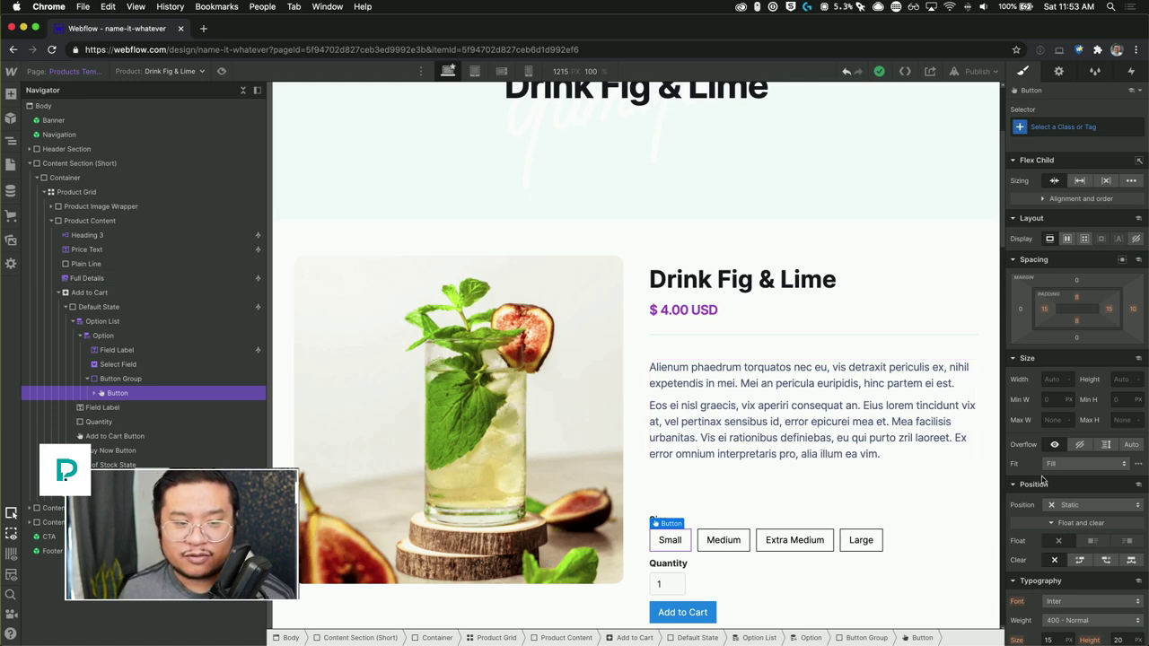
scroll(1068, 297, down, 2)
scroll(1068, 225, up, 2)
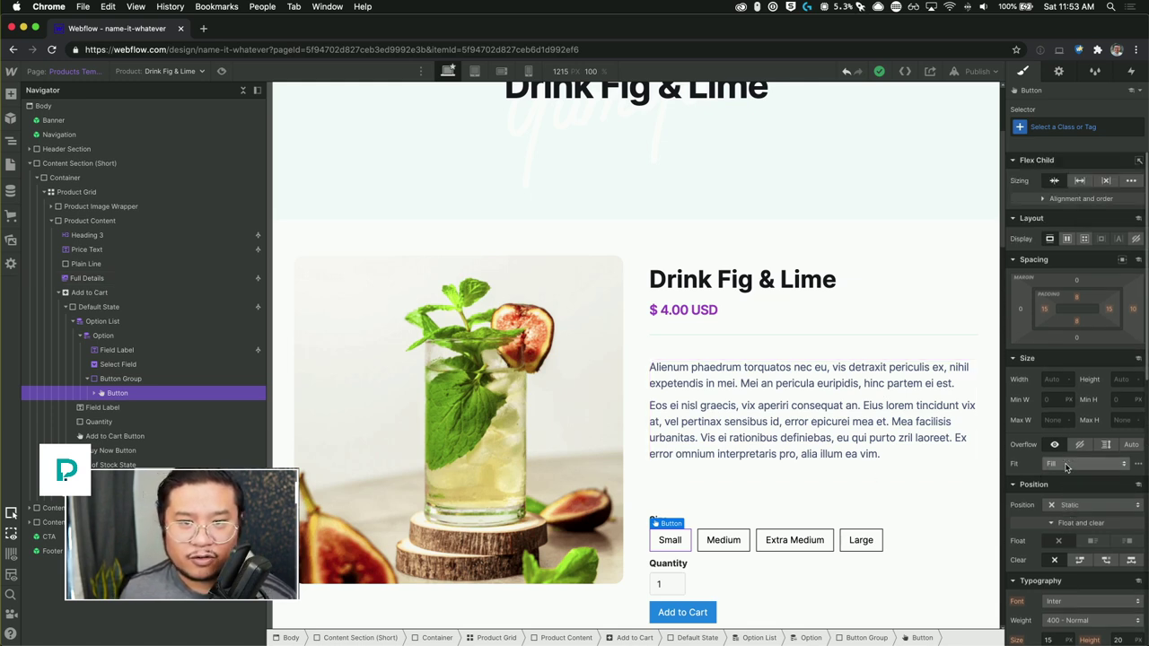
click(1064, 128)
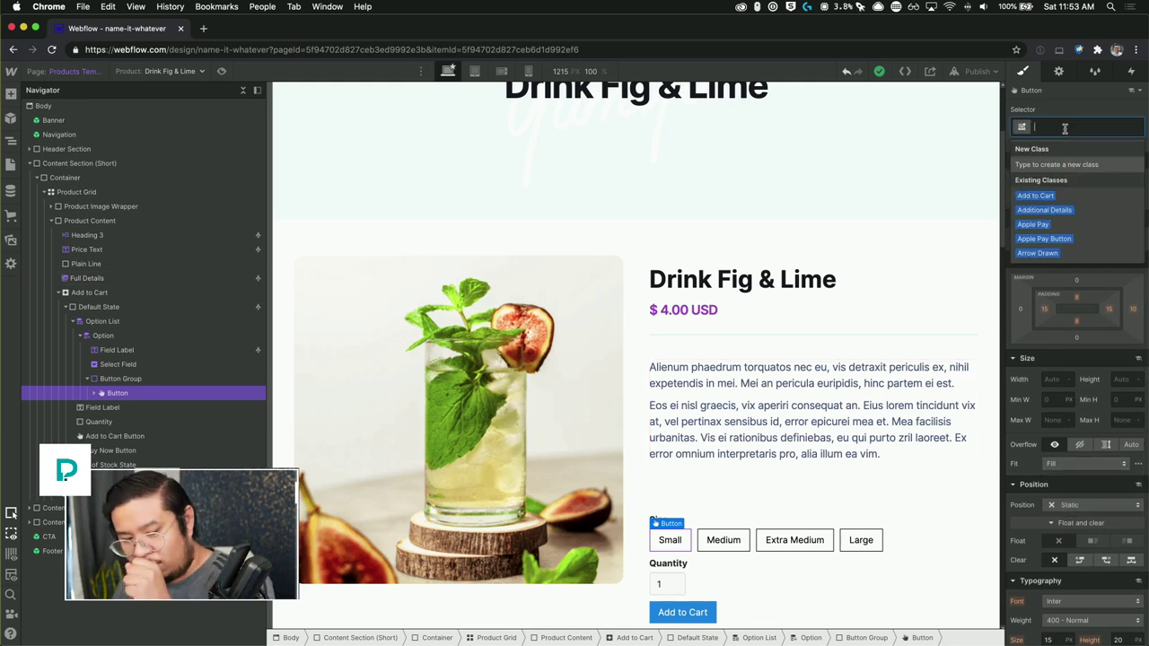
text(var)
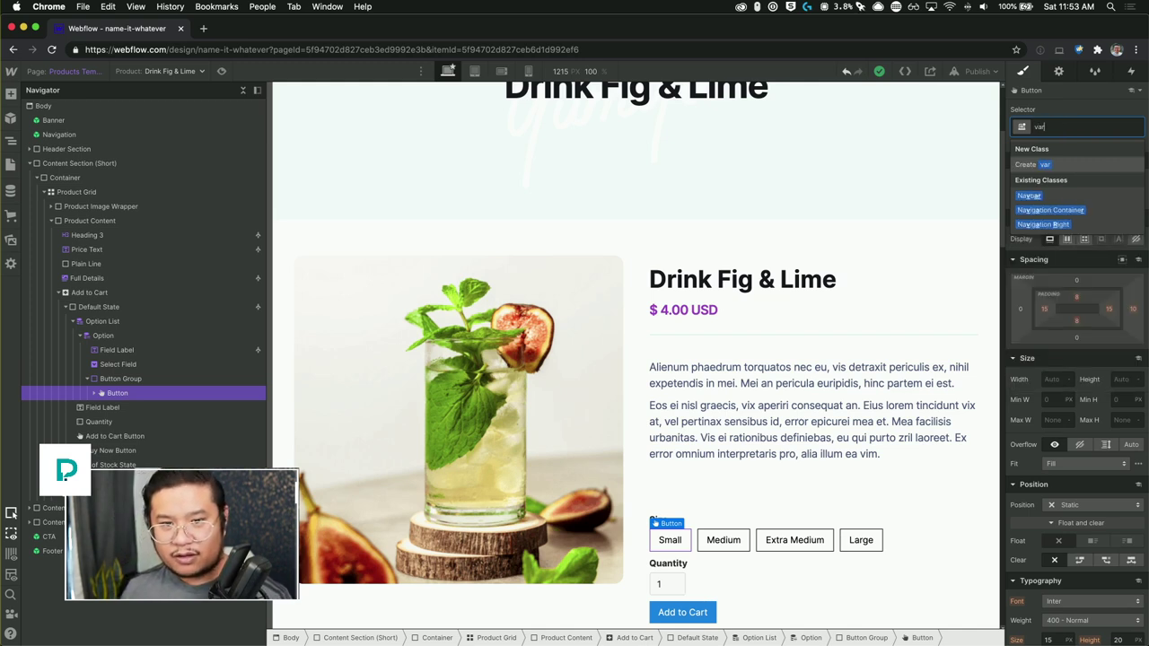
text(iant button)
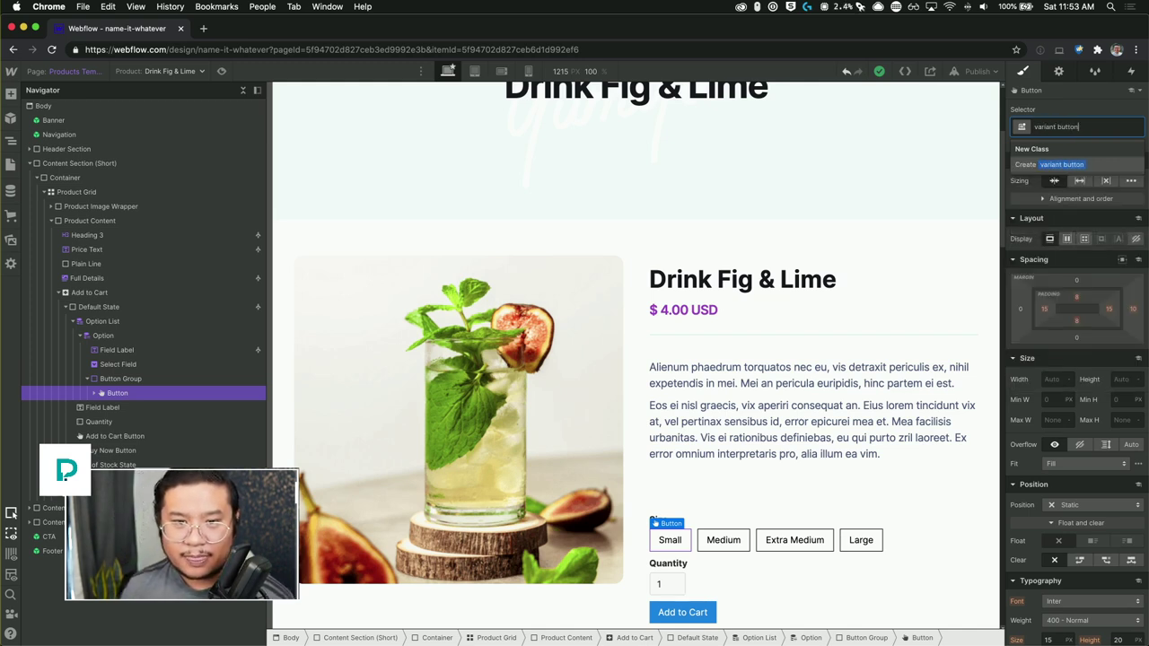
key(Return)
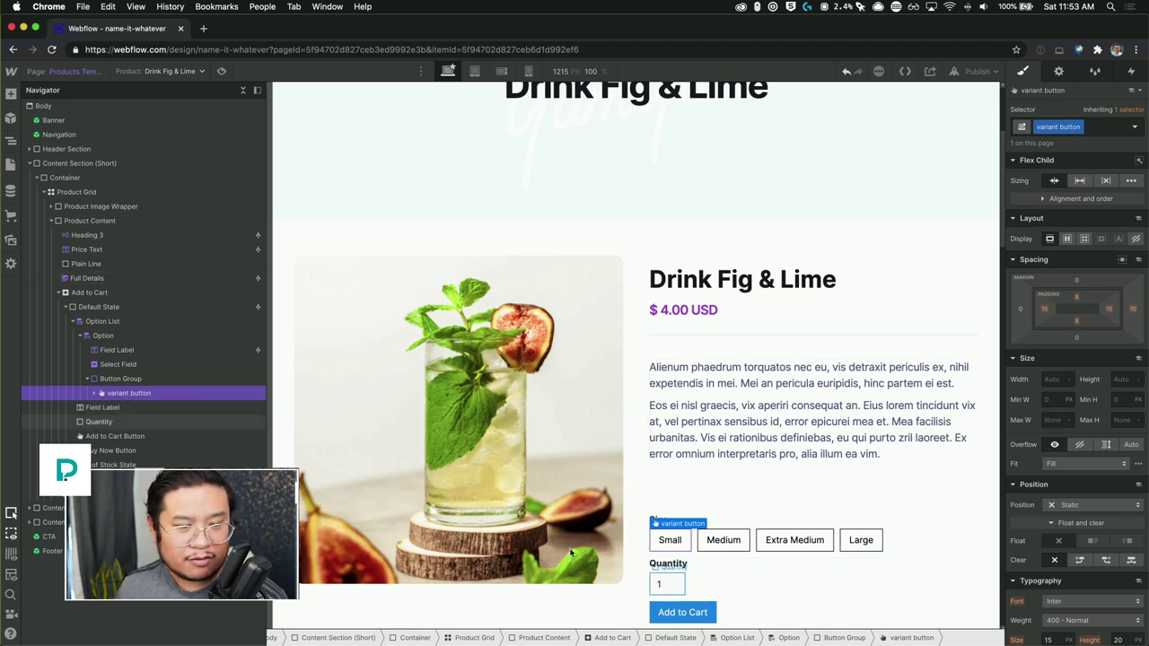
Step: Check the Medium, Extra Medium and Large size buttons for the variant button class, and return to the Small button
click(742, 546)
click(802, 552)
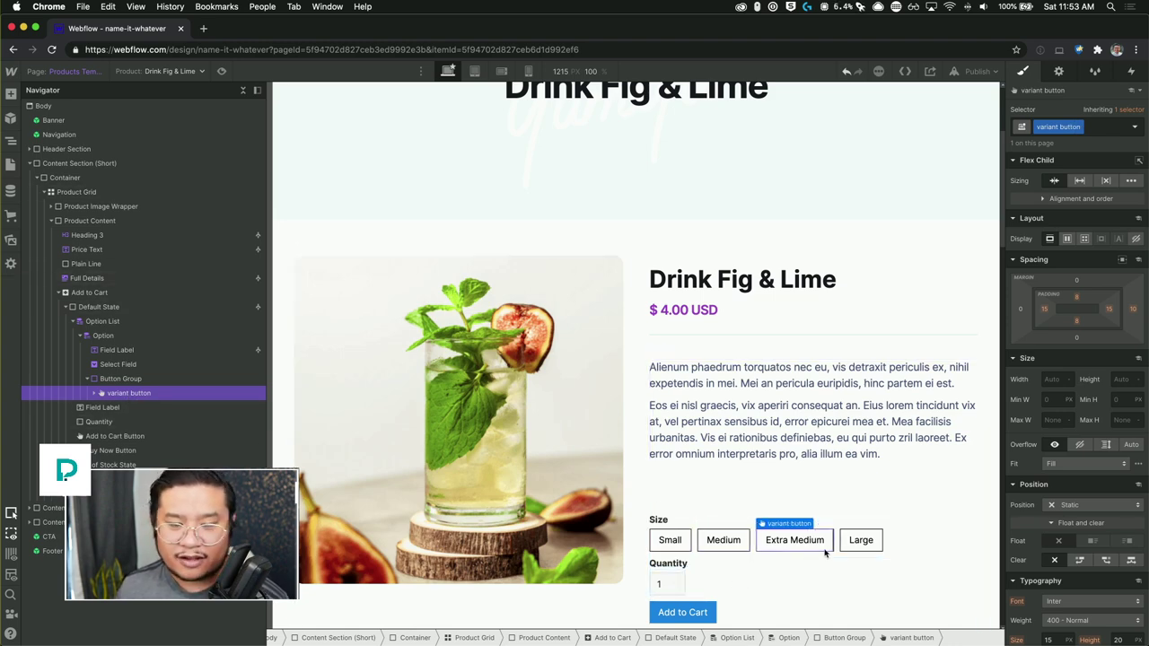
click(846, 547)
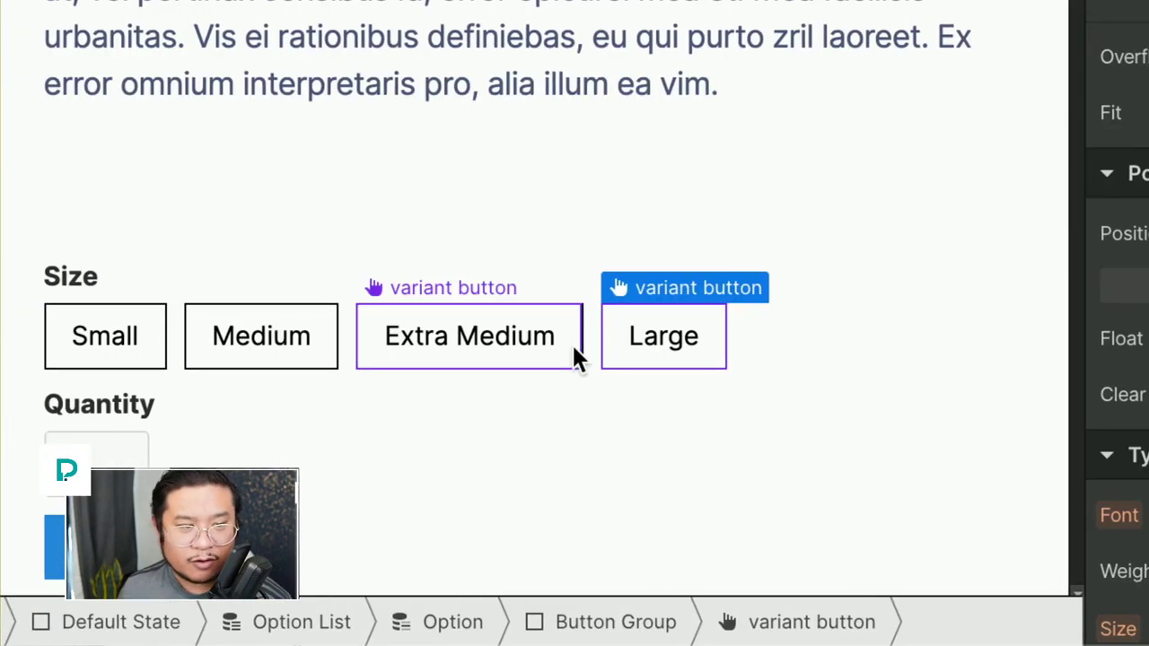
click(813, 542)
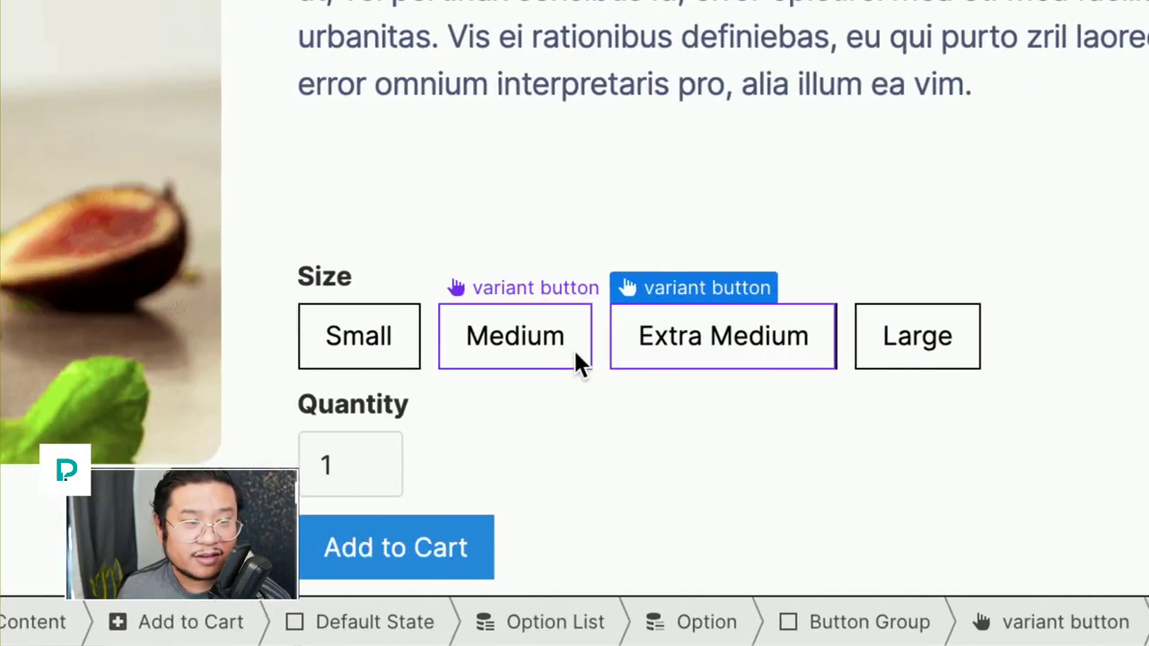
click(240, 348)
click(176, 349)
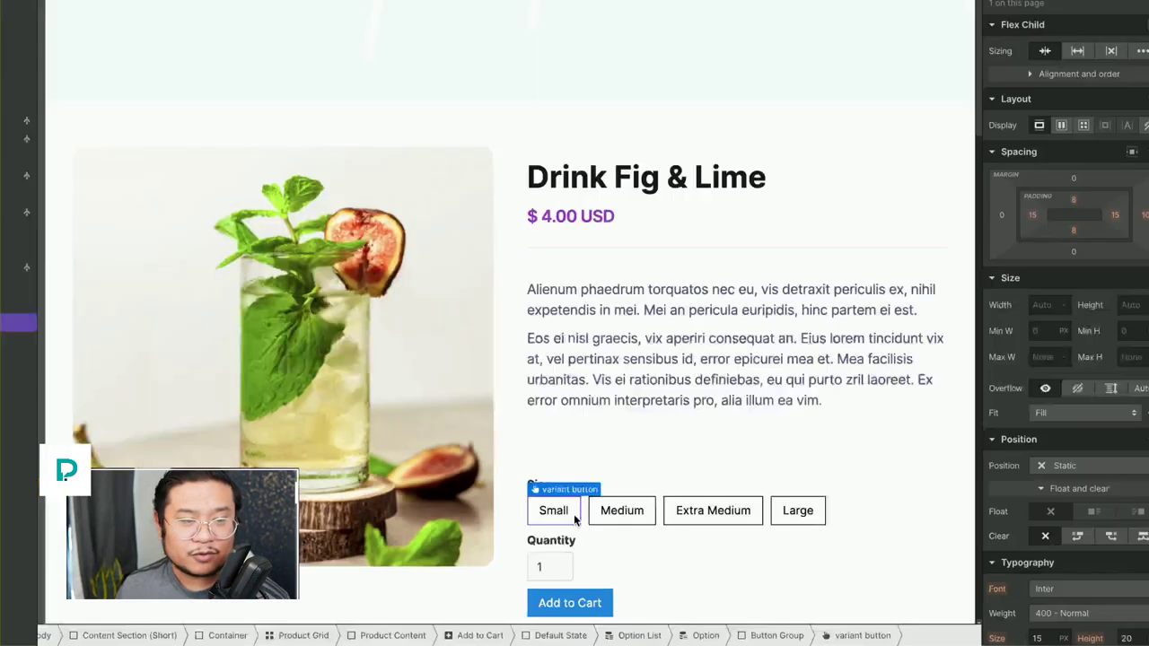
Step: Set the top-left and bottom-left border radius to 15 px for the First Item state of the variant button class
scroll(1093, 487, down, 5)
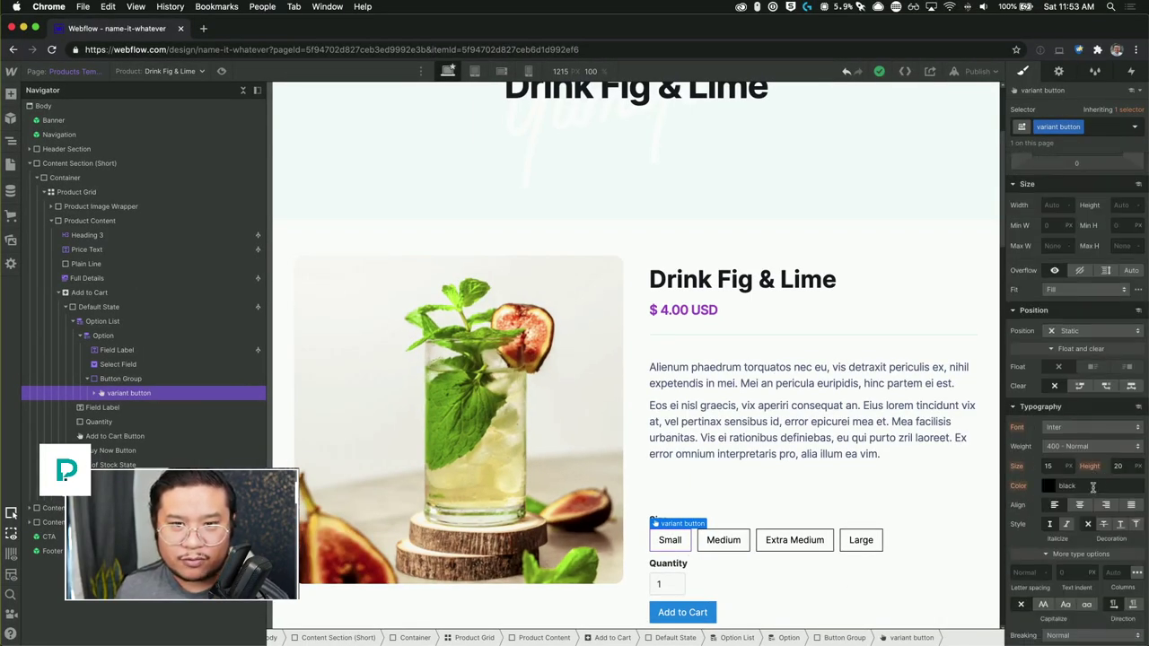
scroll(1092, 486, up, 5)
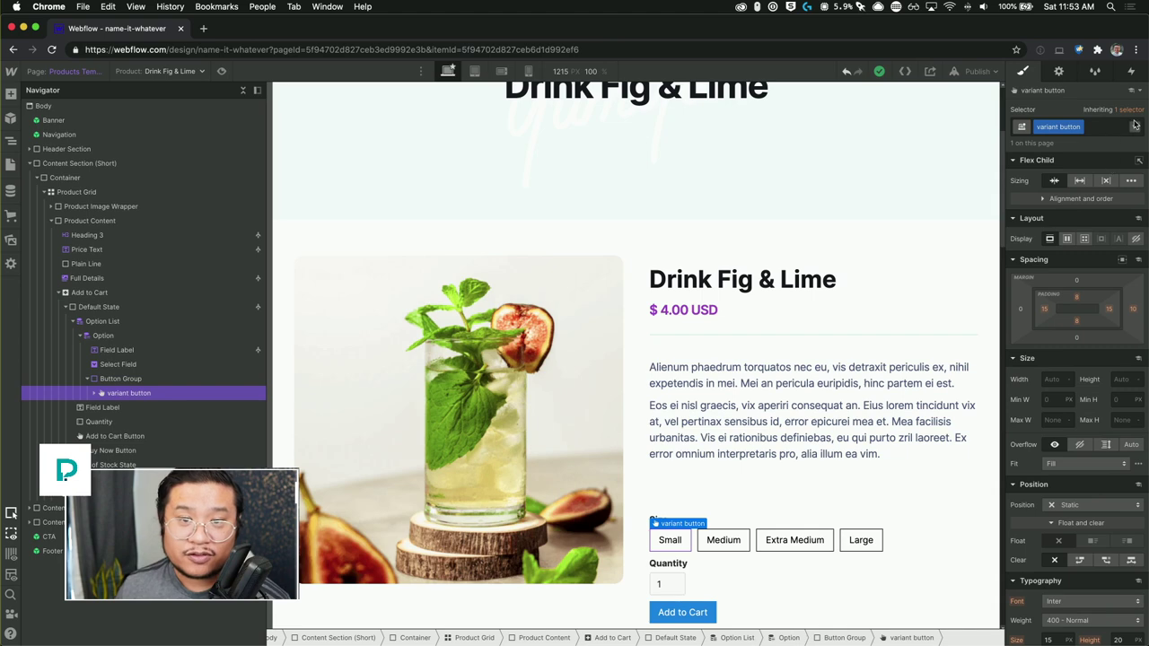
click(1097, 127)
click(1136, 126)
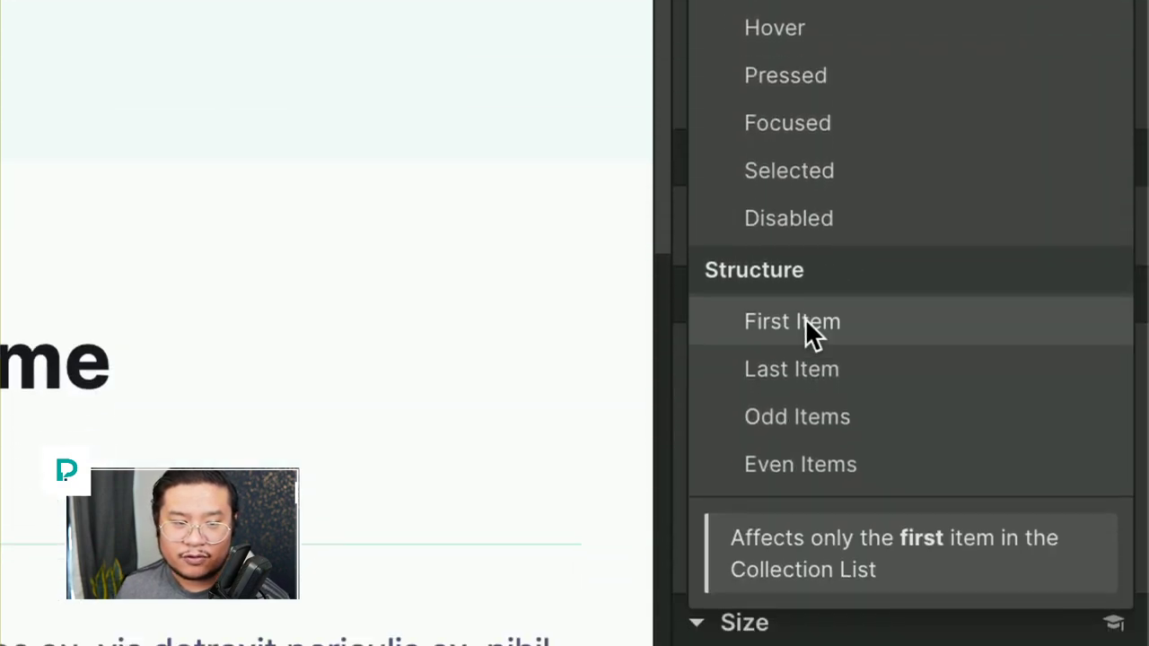
click(805, 319)
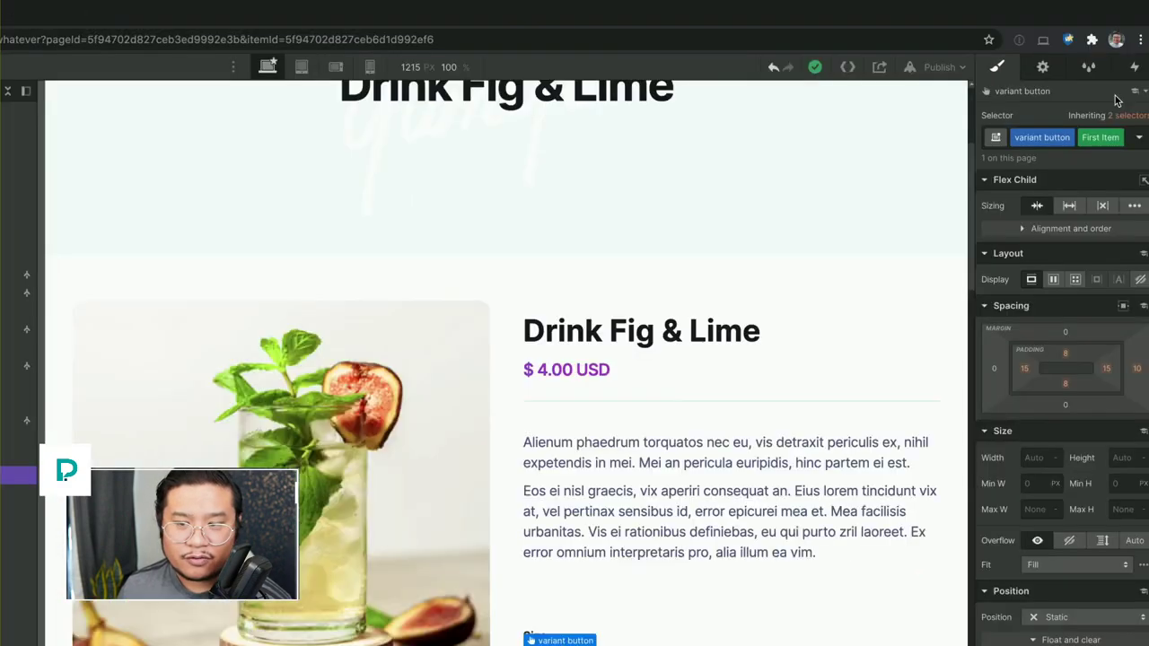
scroll(1123, 521, down, 10)
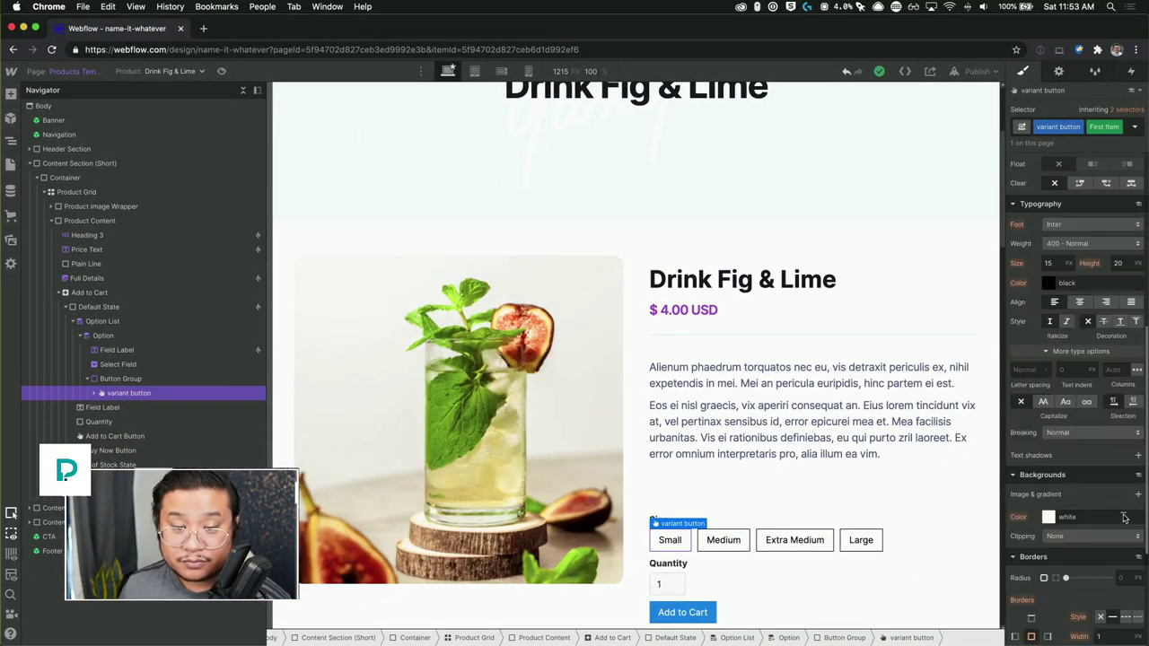
scroll(1123, 521, down, 5)
click(1056, 443)
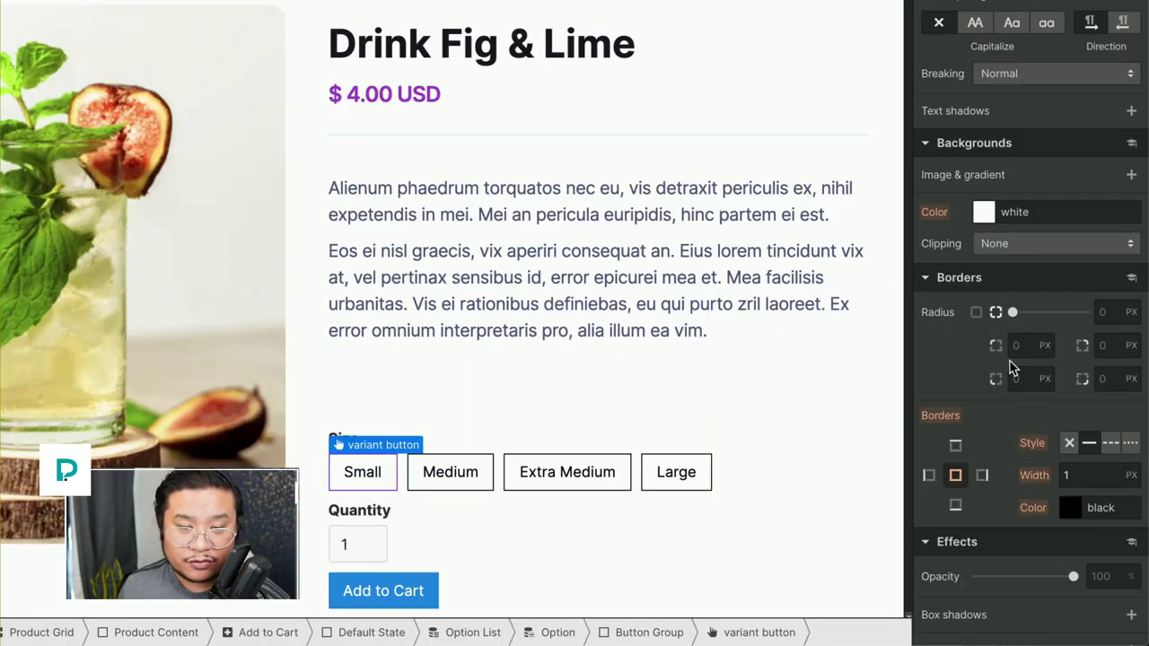
click(1019, 346)
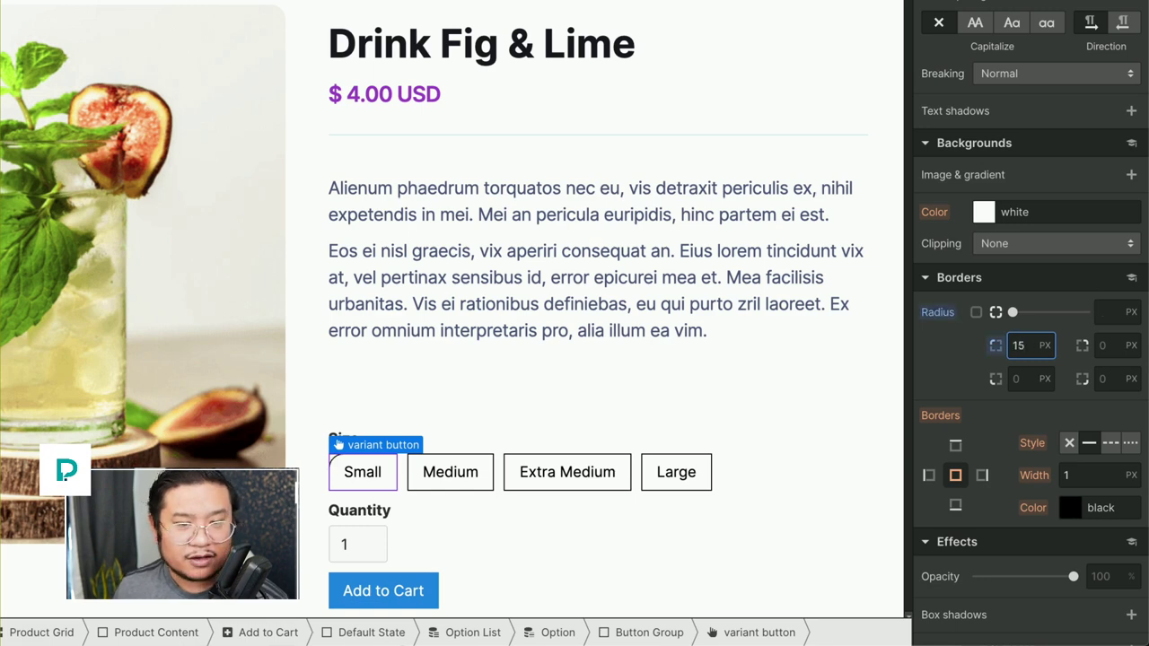
click(1018, 380)
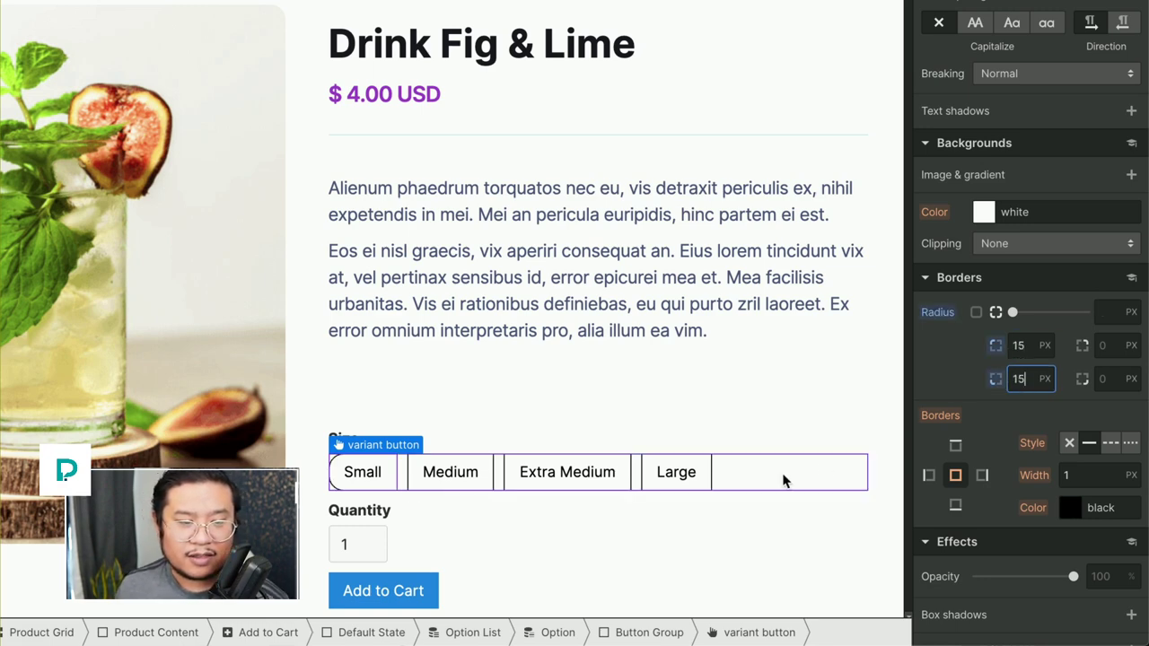
Step: Set the top-right and bottom-right border radius to 15 px for the Last Item state of the variant button class
click(709, 477)
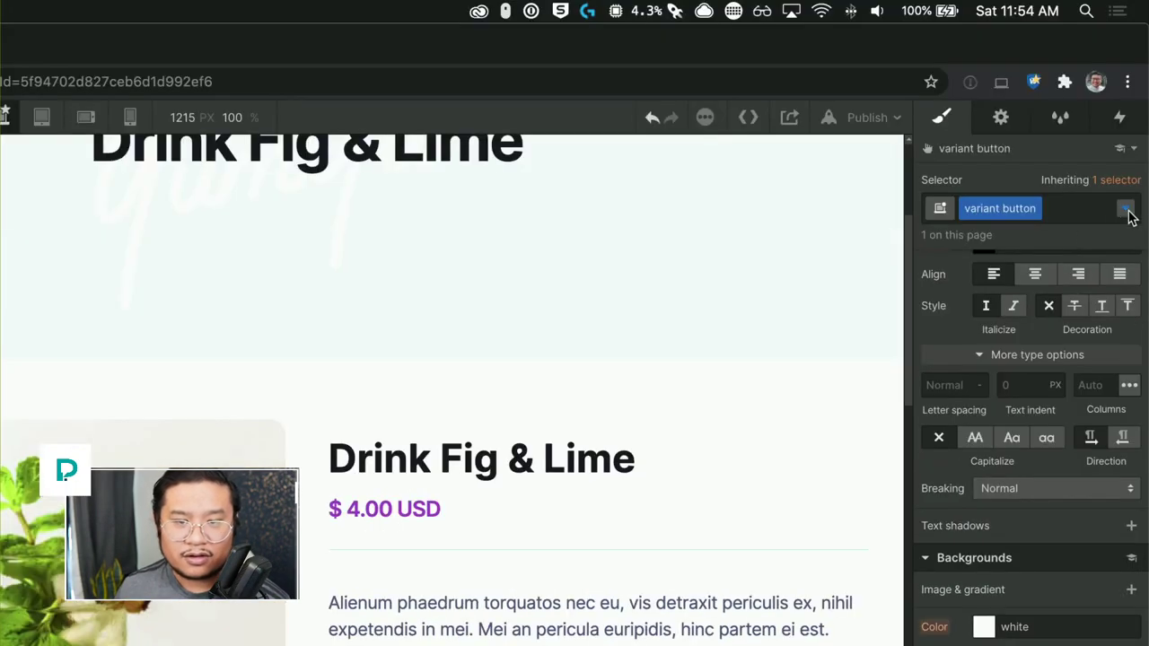
click(1125, 209)
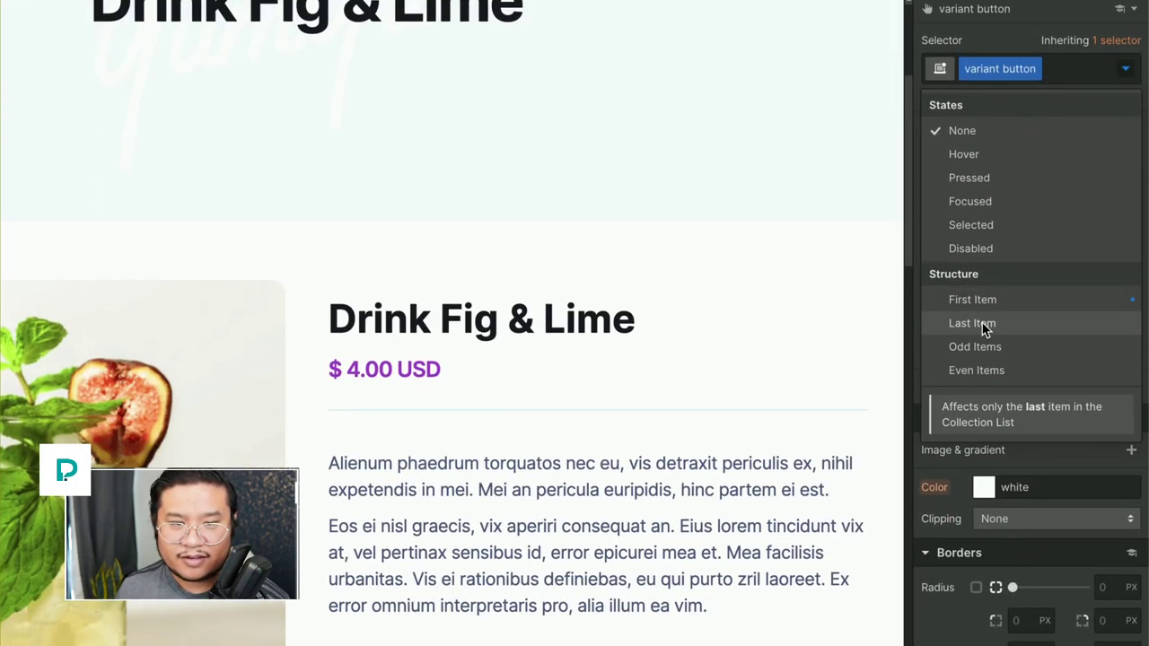
click(977, 463)
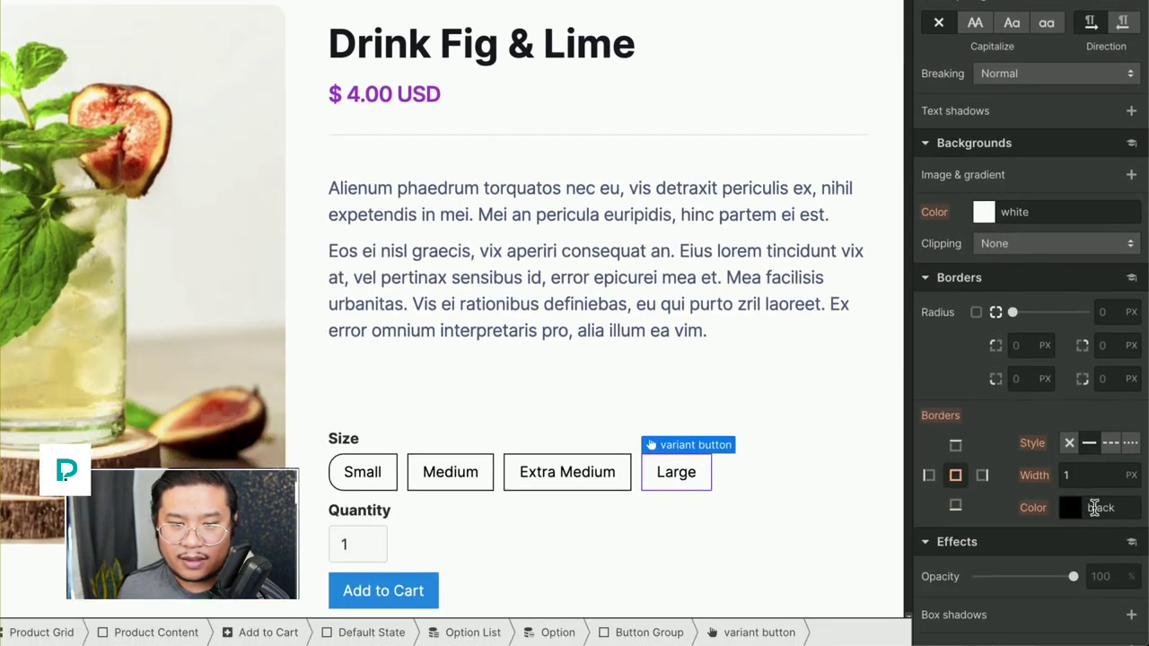
click(1113, 347)
text(15)
key(Tab)
key(Tab)
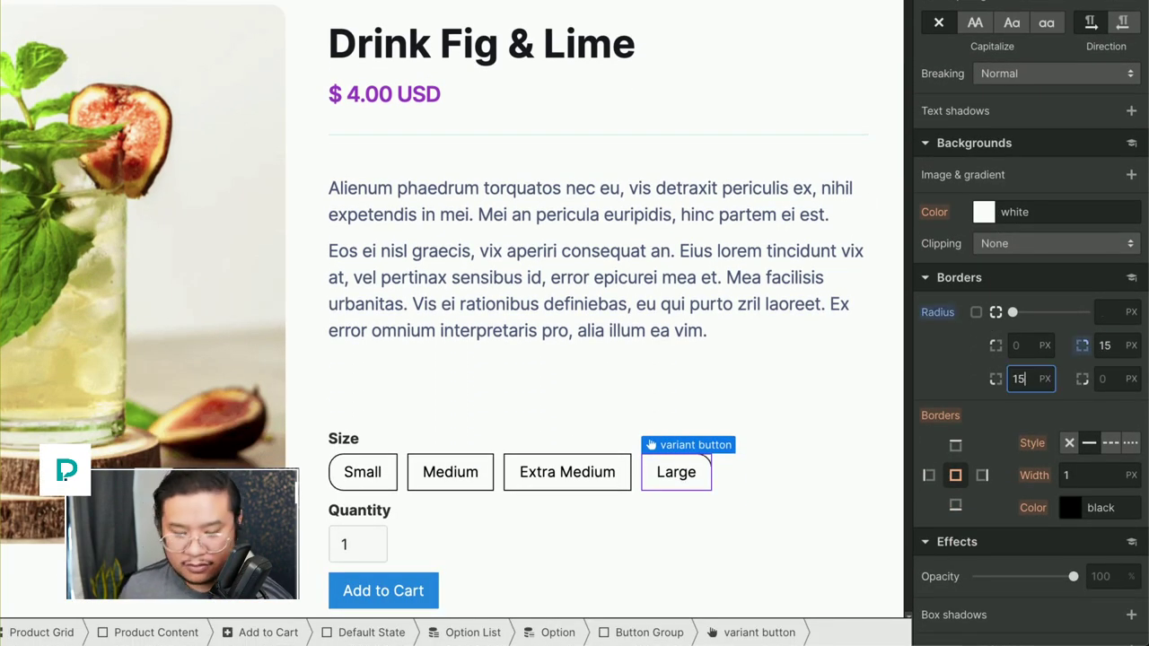
text(15)
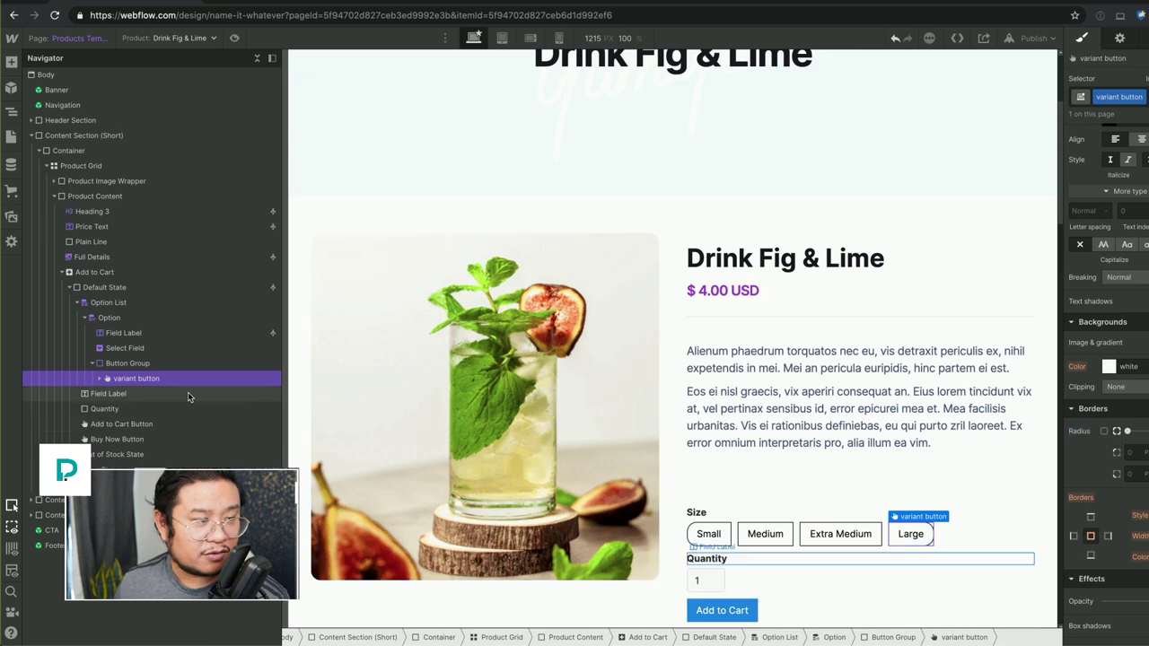
Step: Review the Button Group's layout settings and set the variant button class's right margin to -1 px using the Medium button
click(109, 364)
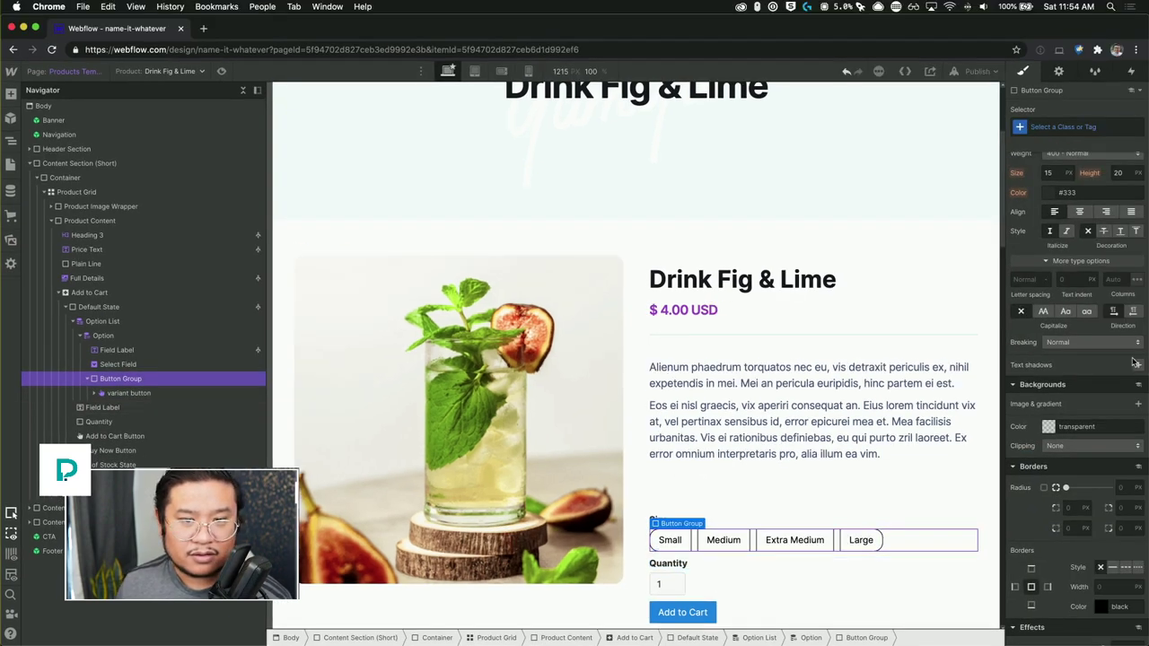
scroll(1133, 334, up, 5)
scroll(1071, 350, up, 2)
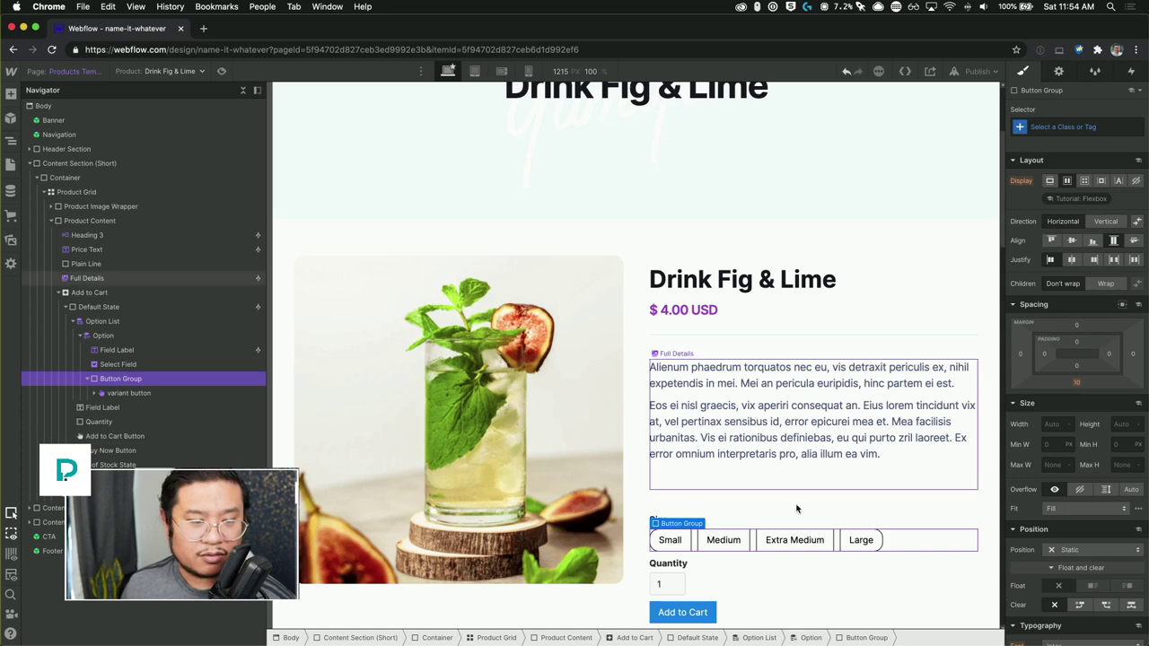
click(745, 539)
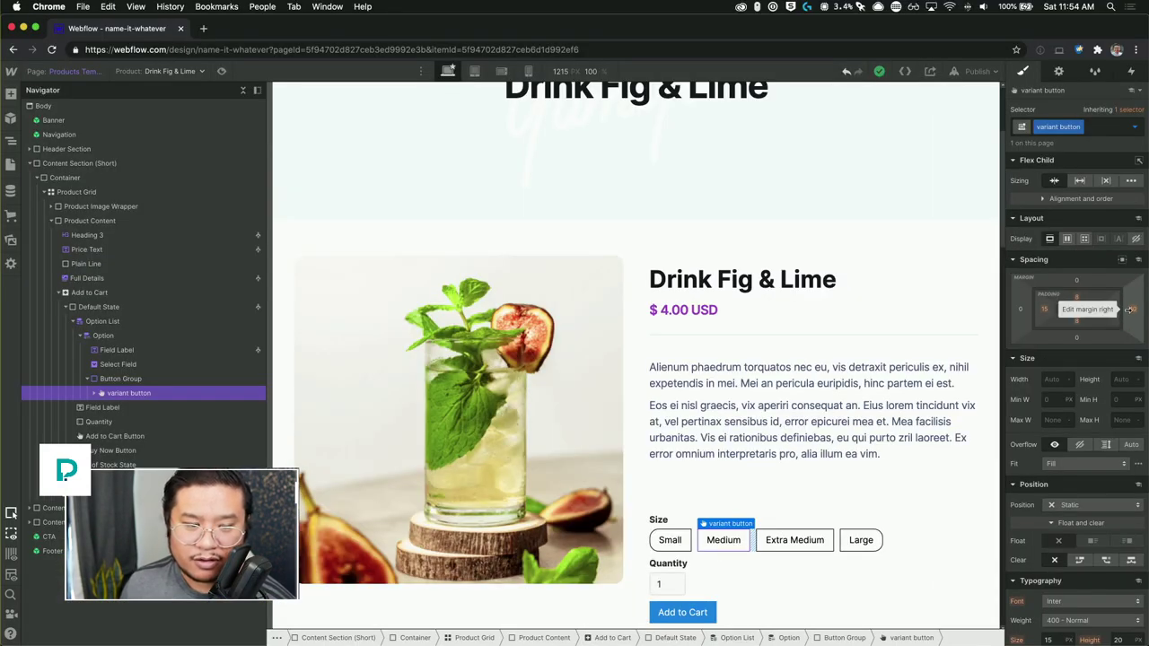
drag(1129, 308, 1123, 309)
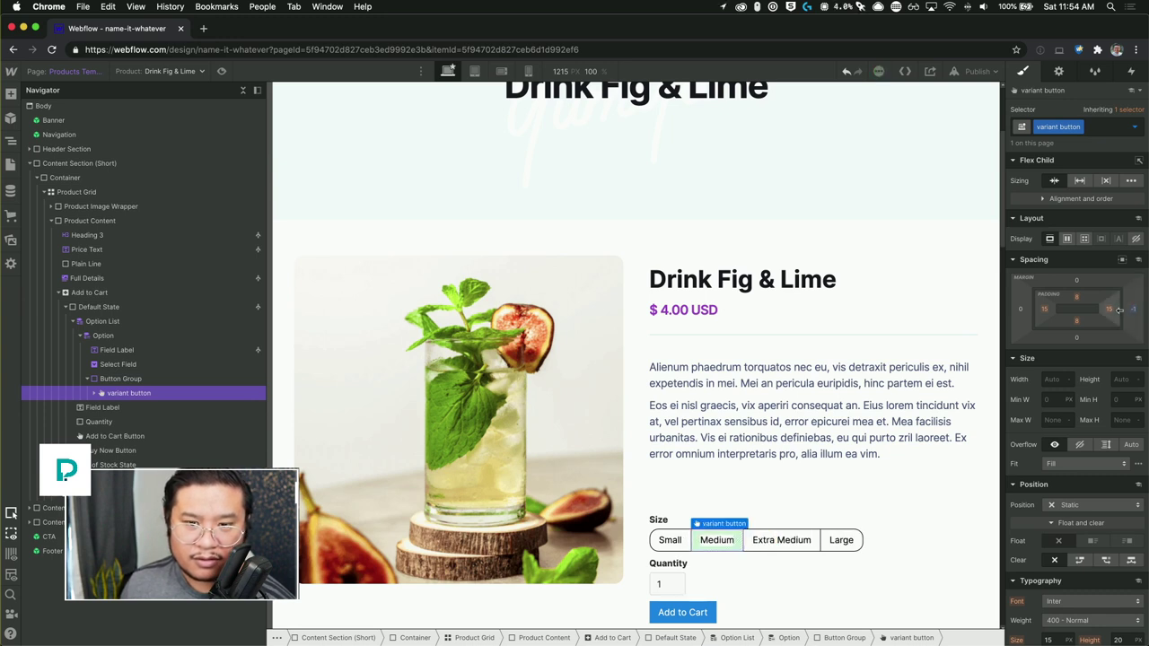
click(933, 585)
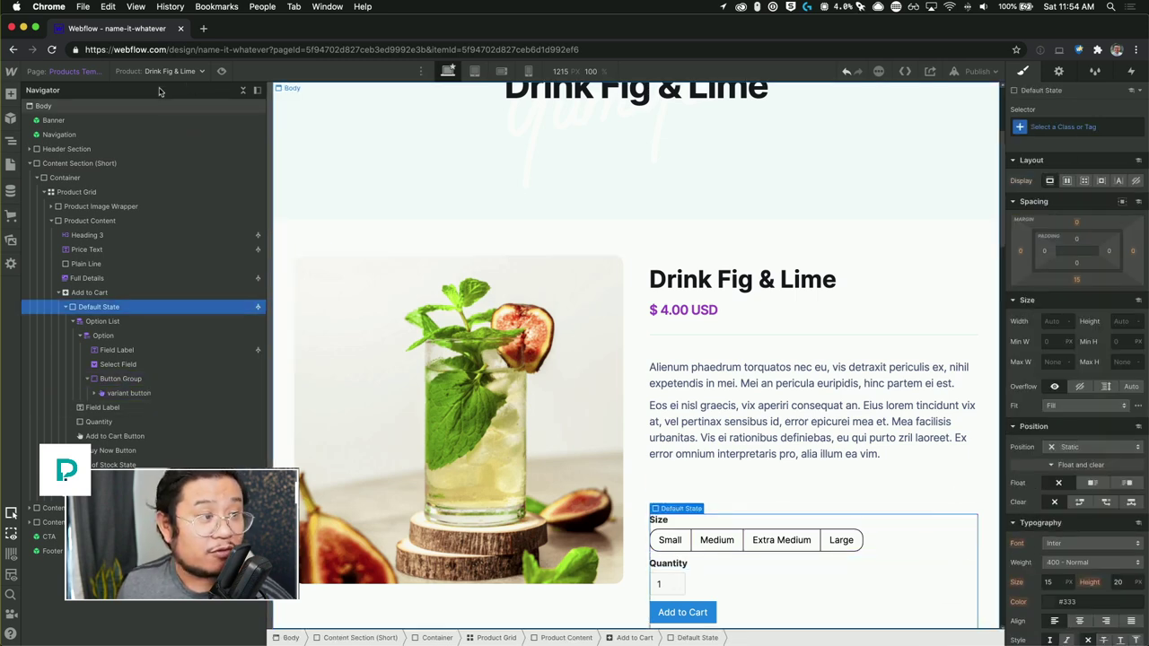
Step: Preview the product page's joined size buttons, return to editing and select the Medium button
click(222, 72)
scroll(697, 464, down, 3)
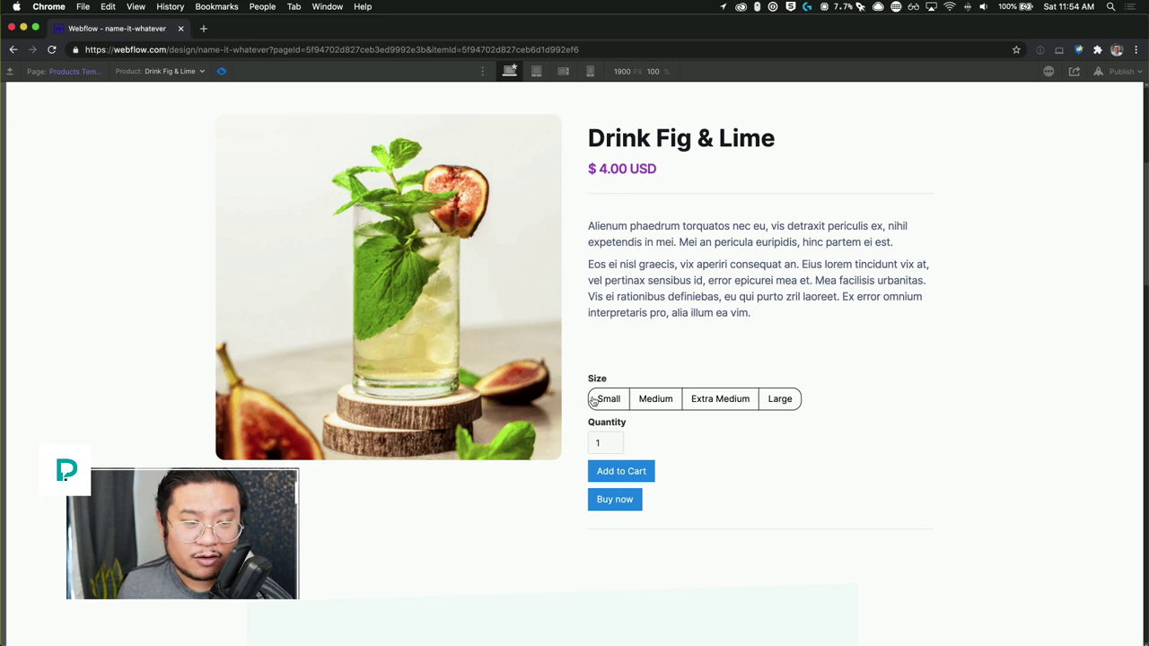
key(super+shift+p)
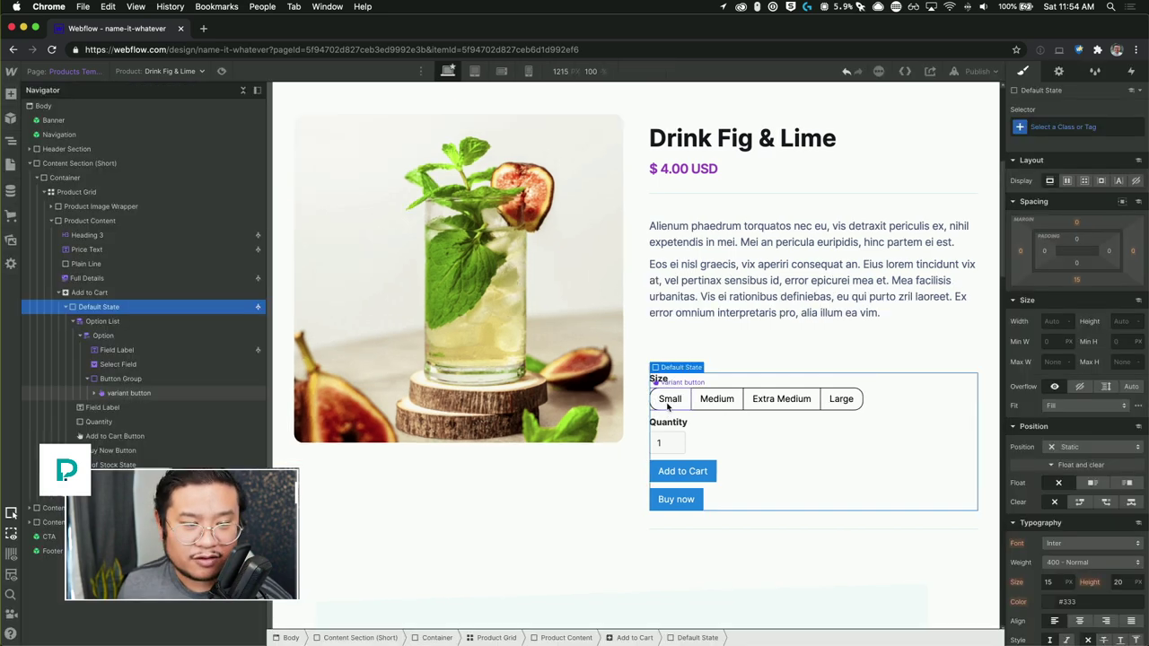
click(729, 400)
click(738, 403)
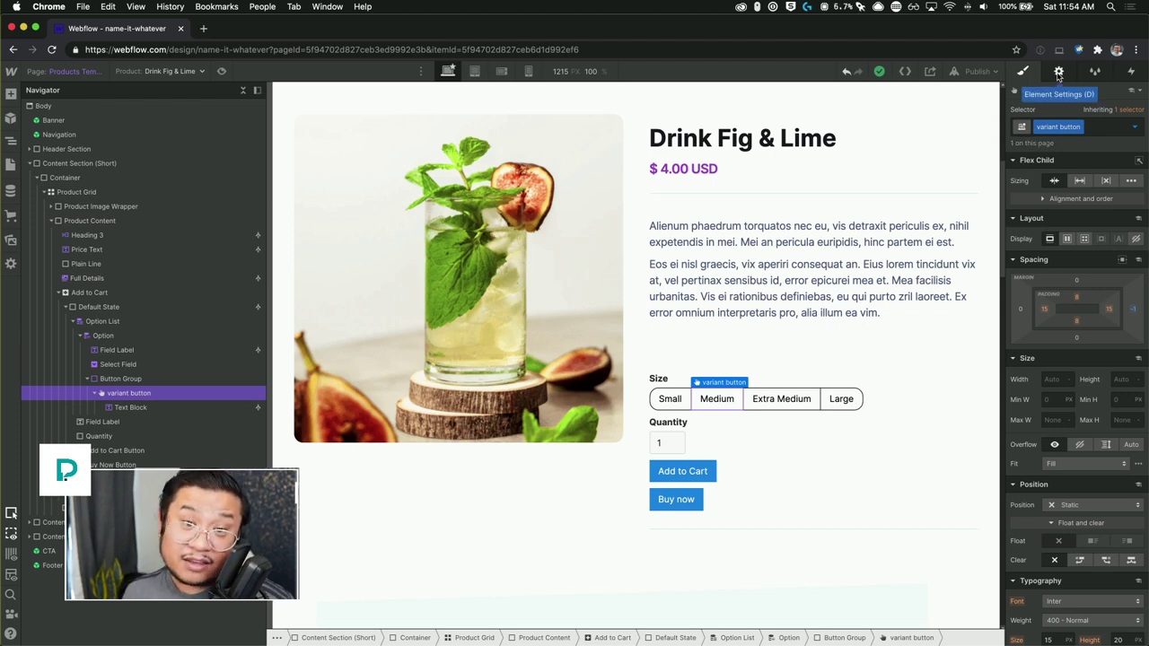
Step: Open the Drink Fig & Lime product in the Ecommerce products and start a new option set named Colors
click(12, 190)
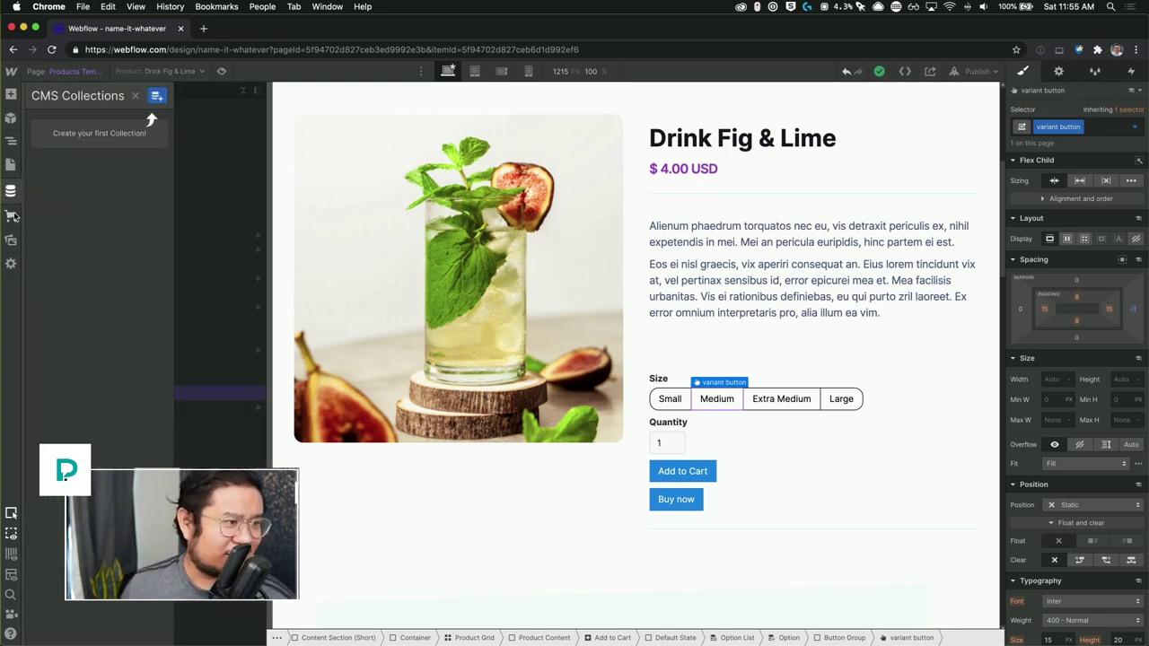
click(12, 217)
click(99, 152)
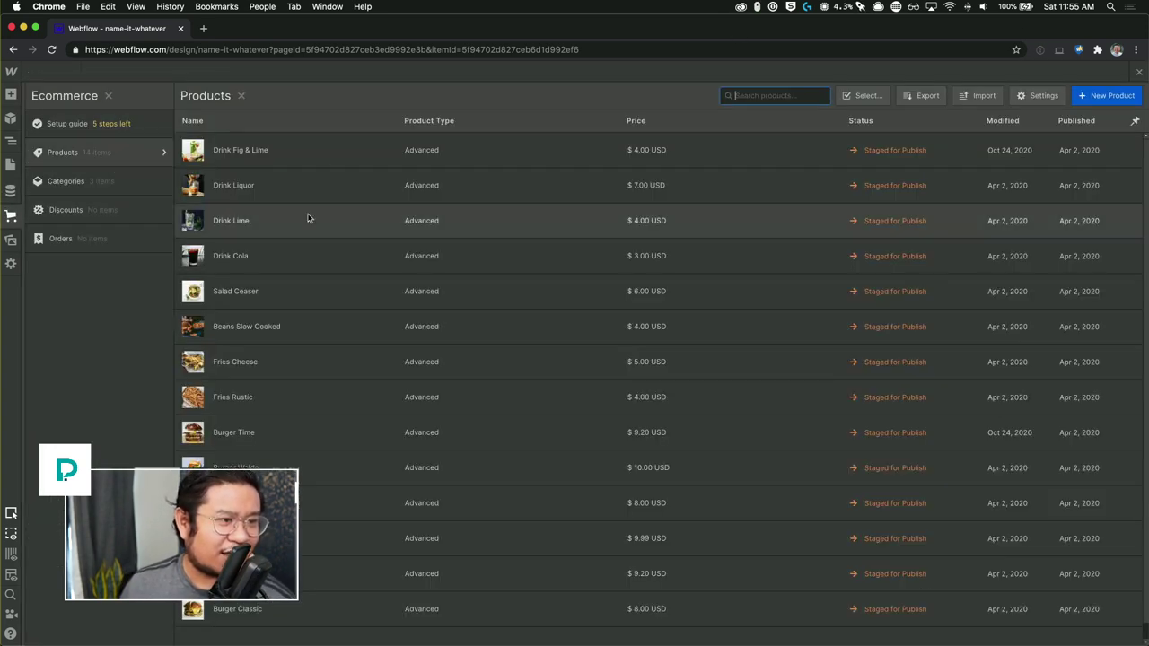
click(320, 161)
scroll(512, 470, down, 5)
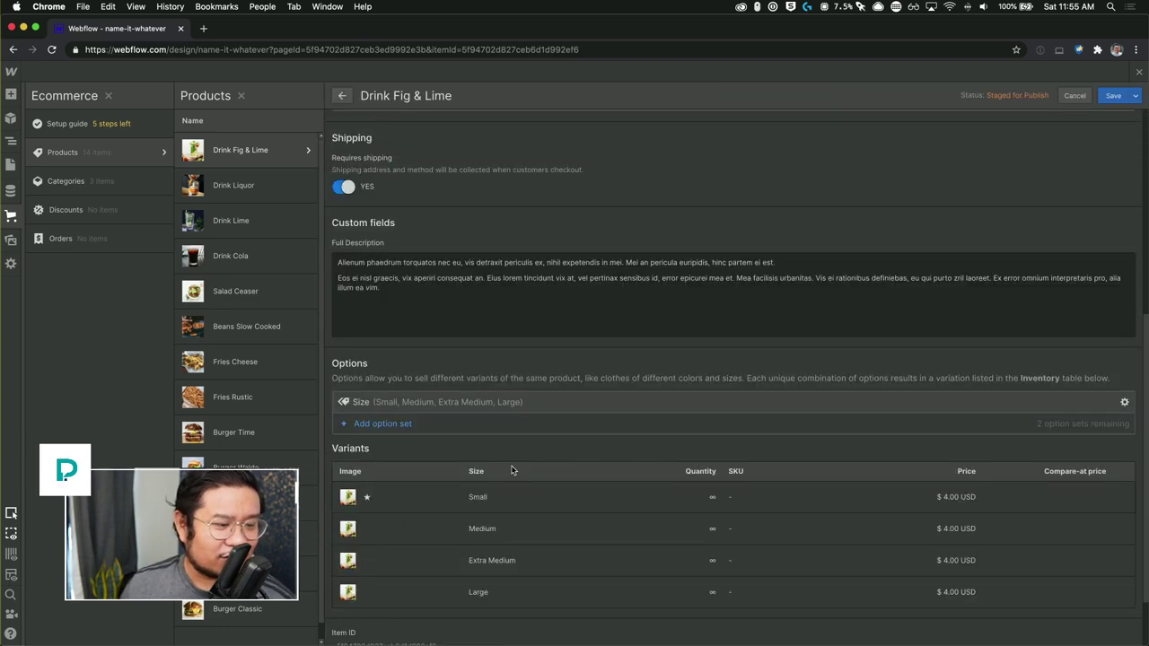
click(401, 344)
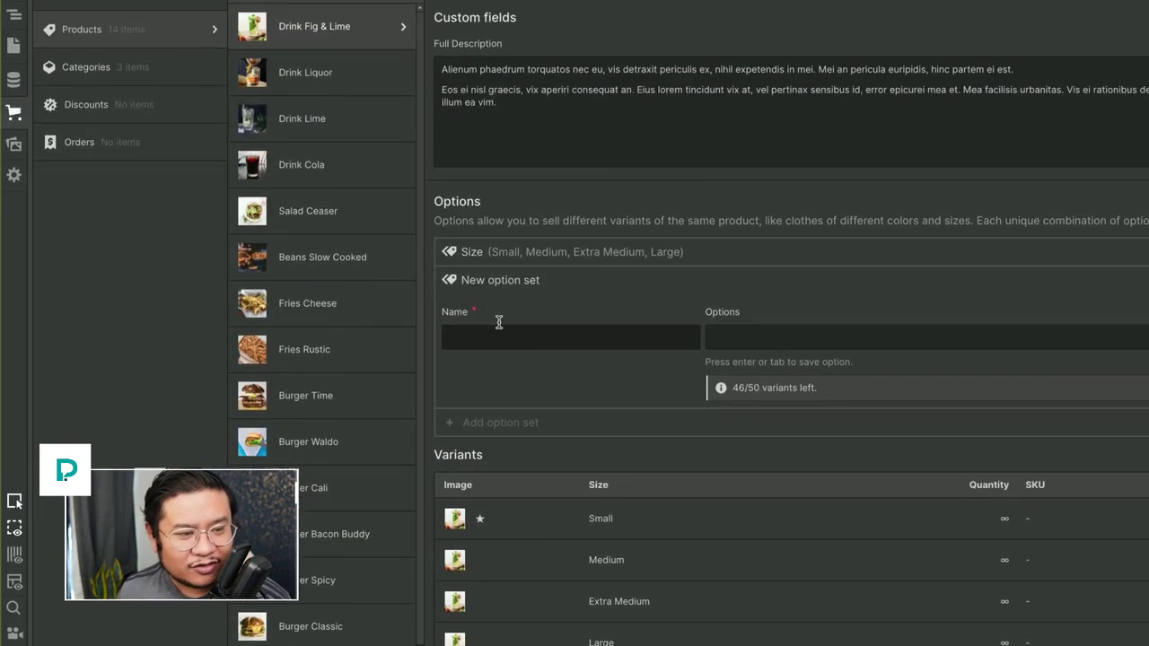
click(499, 328)
text(Colors)
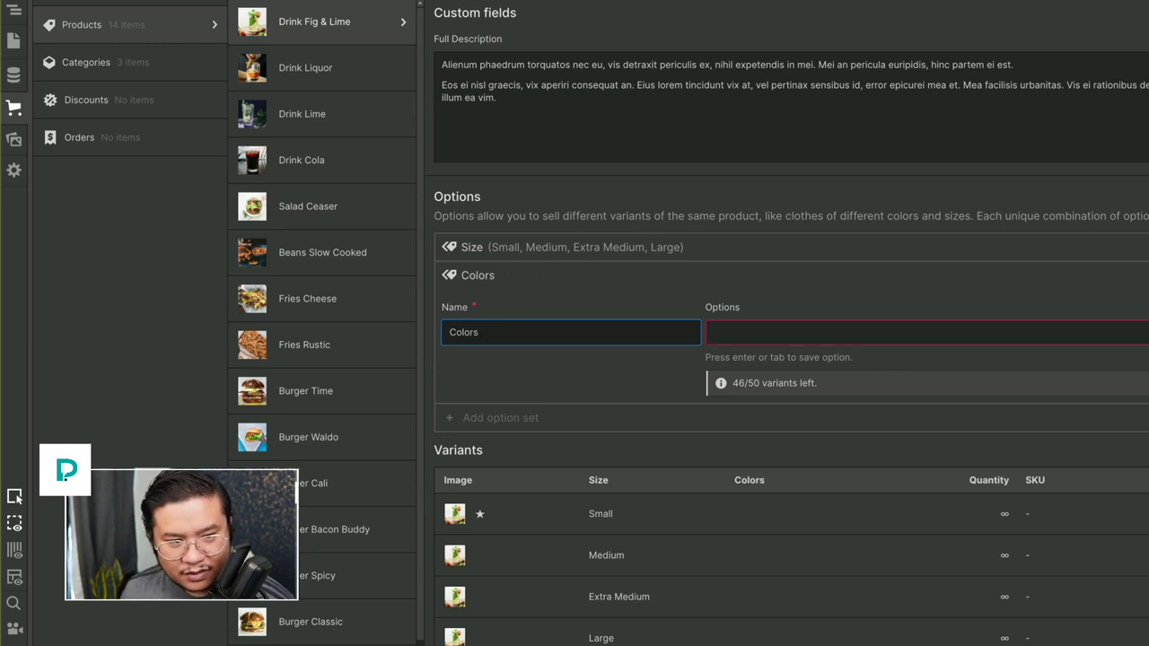
Step: Add the options Black and White to the Colors option set, save the product and return to the page design
click(751, 336)
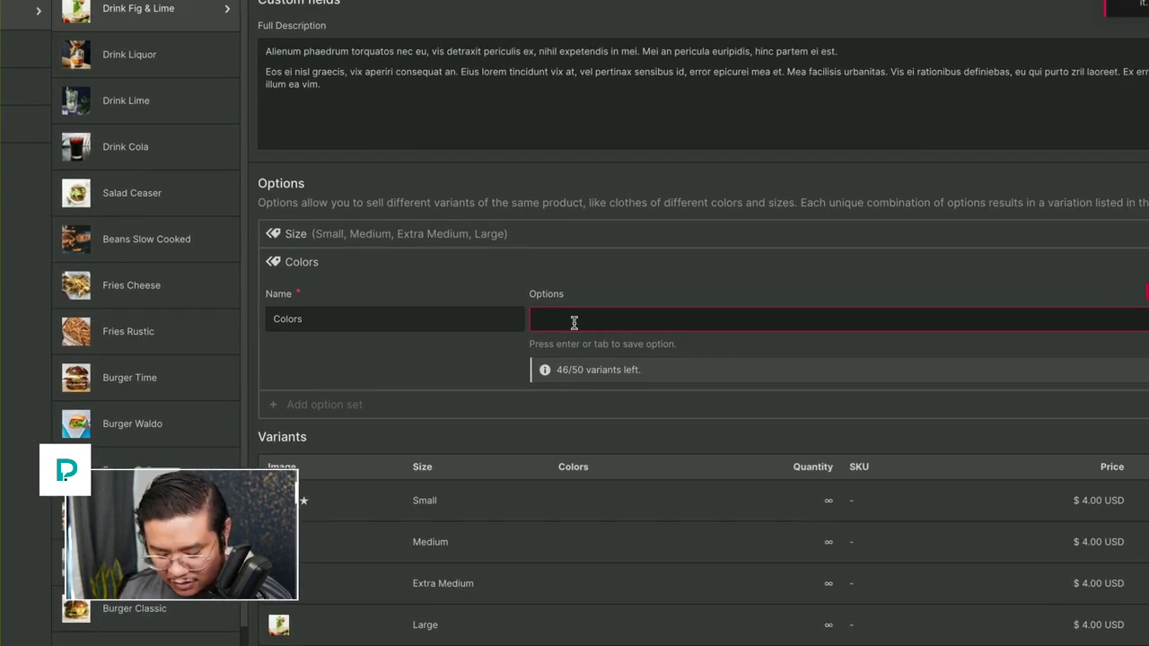
text(Black)
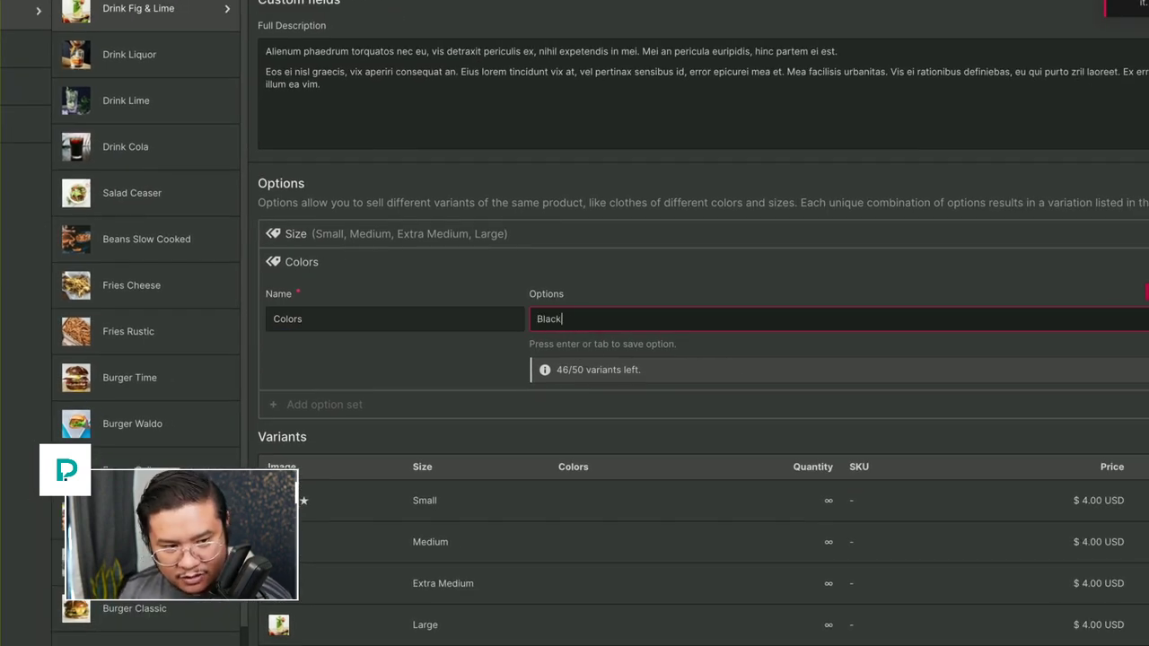
key(Return)
text(Wh)
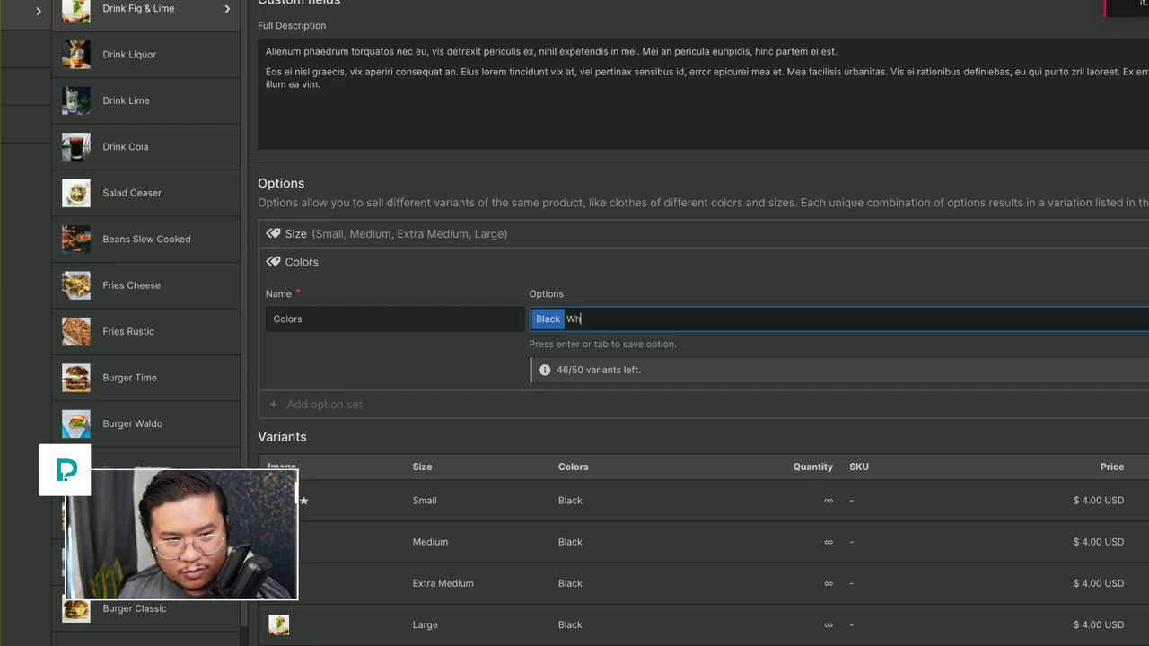
text(ite)
key(Return)
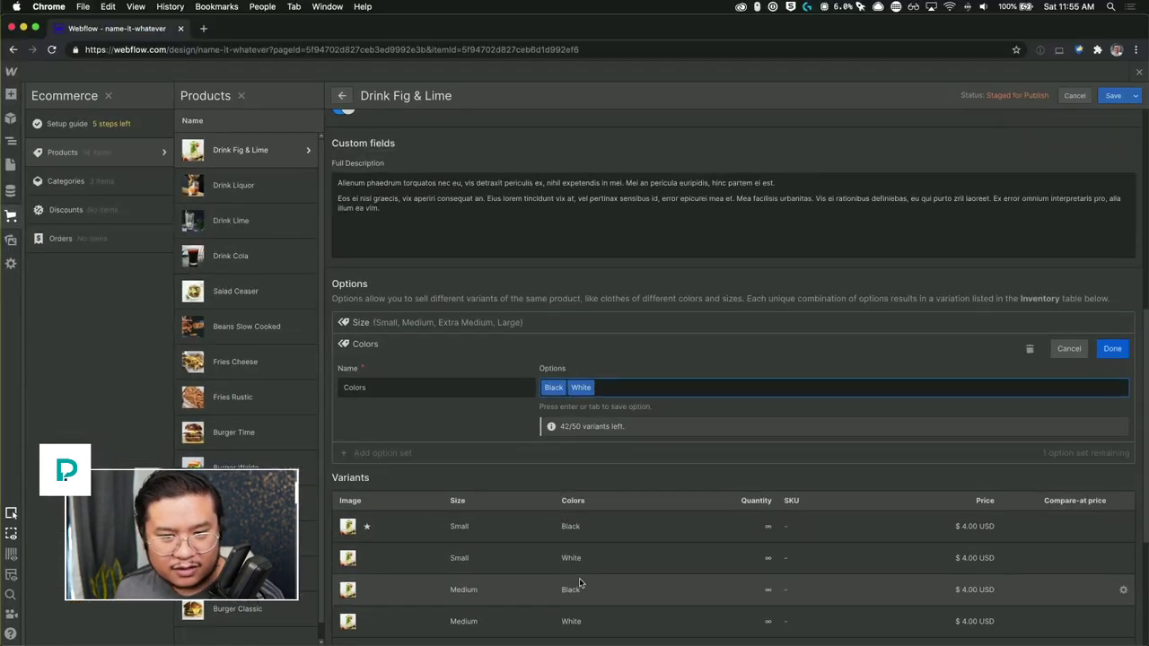
click(1113, 348)
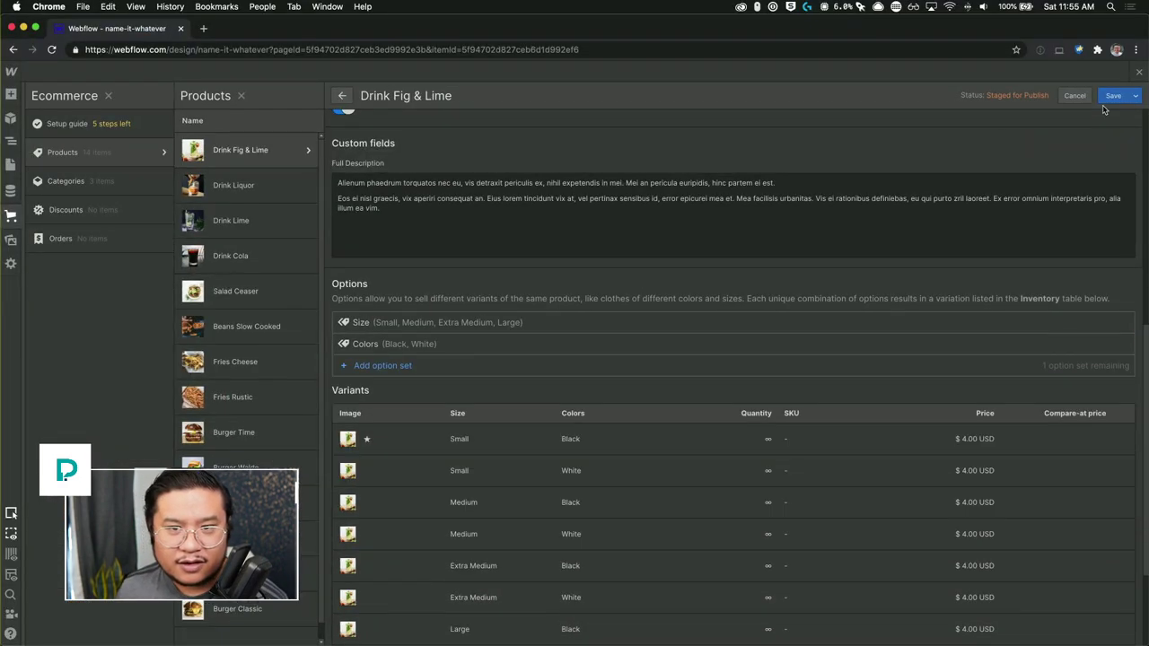
click(1112, 96)
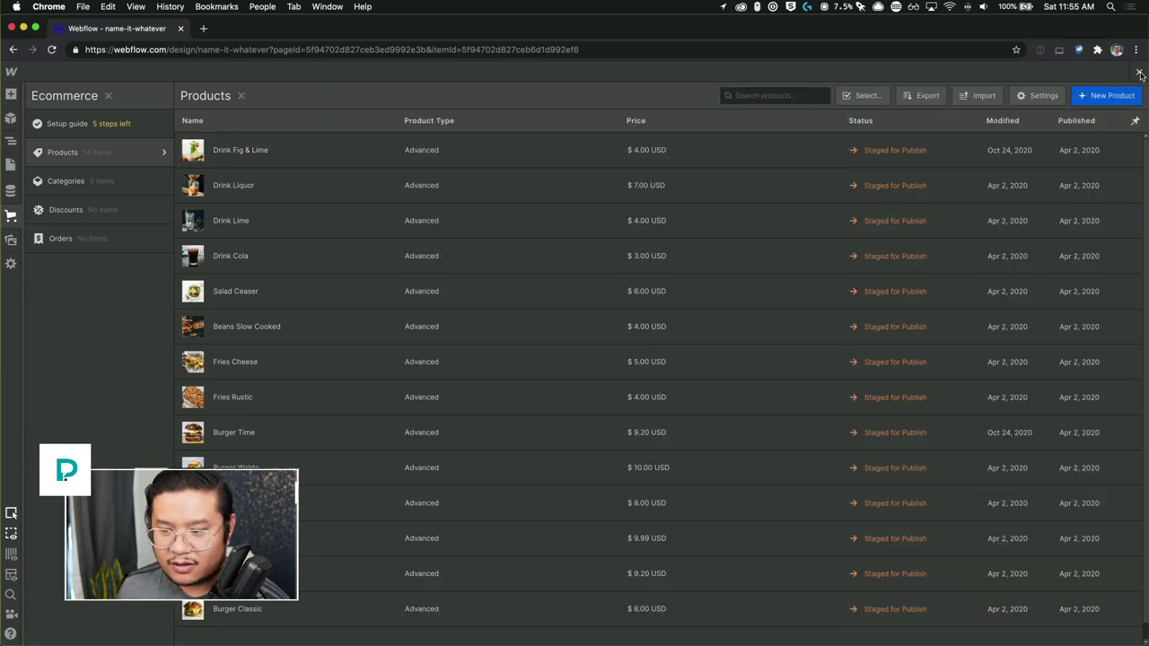
click(1139, 72)
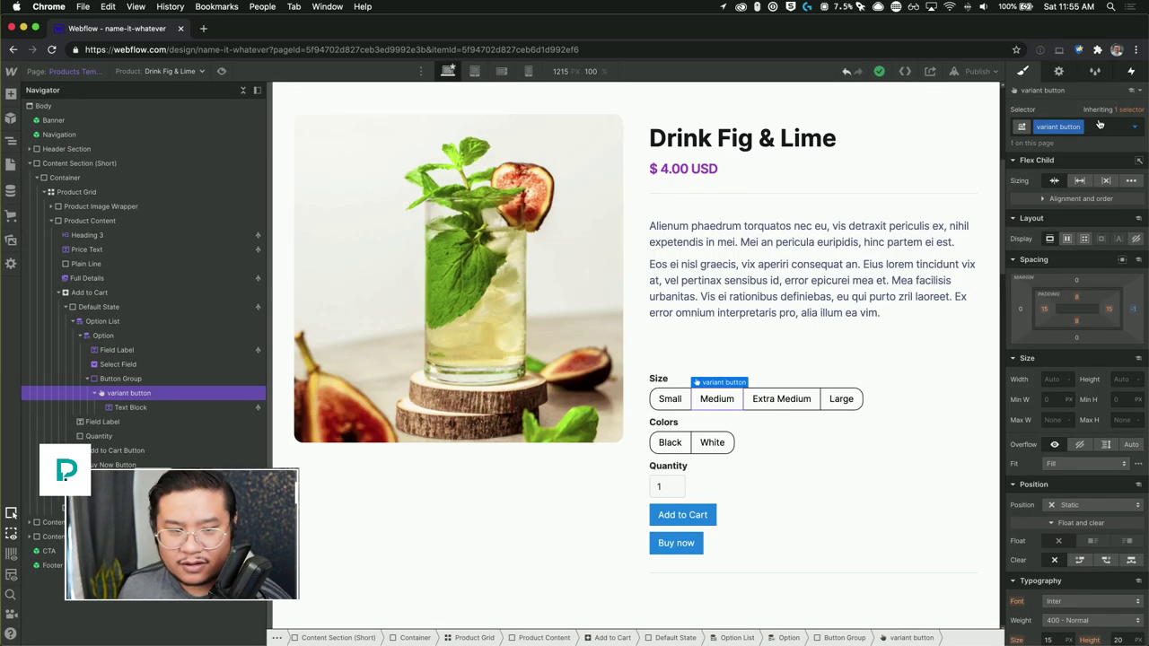
Step: Try to bind the Black color button's background color to a product option field in its dynamic style settings
click(697, 449)
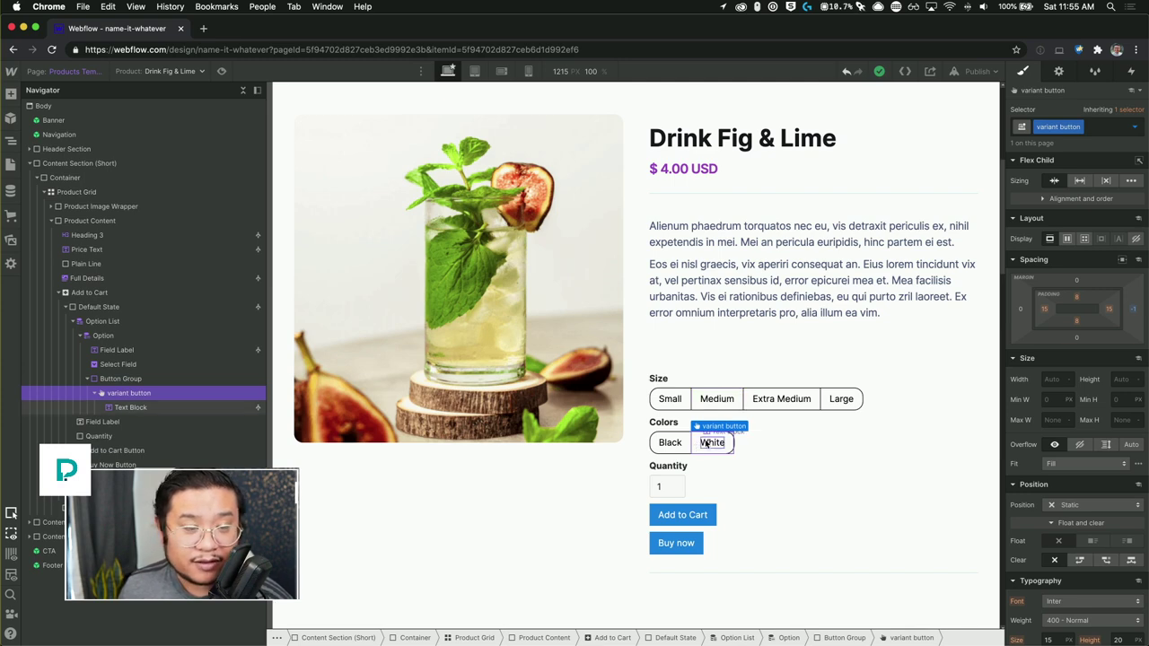
click(687, 446)
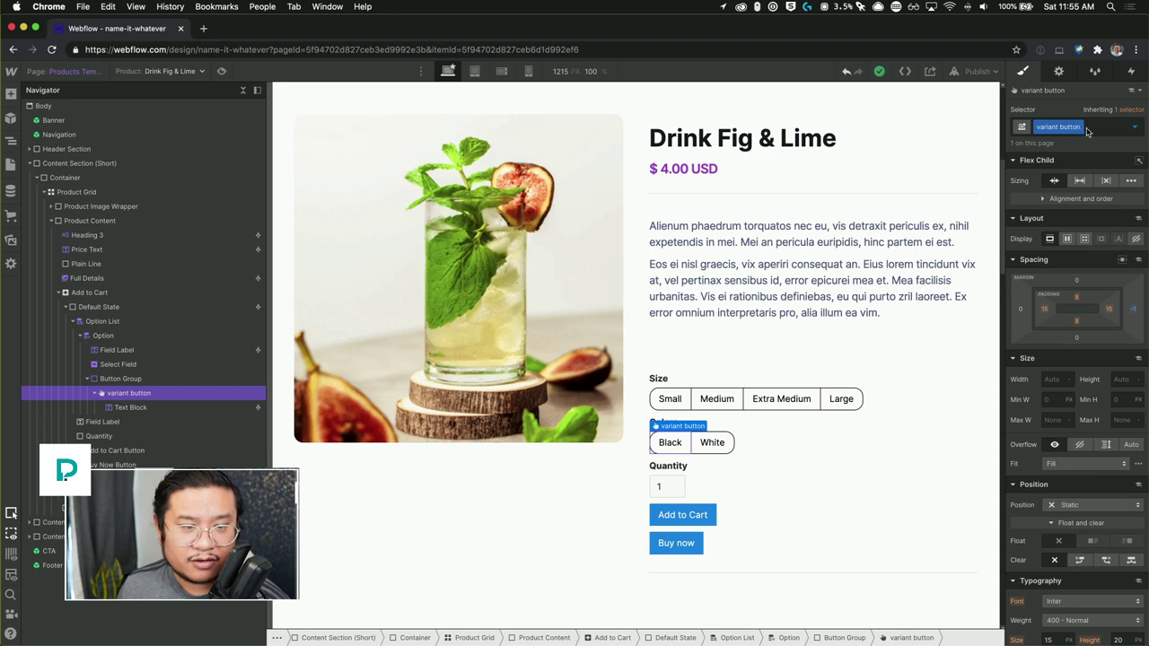
click(1059, 71)
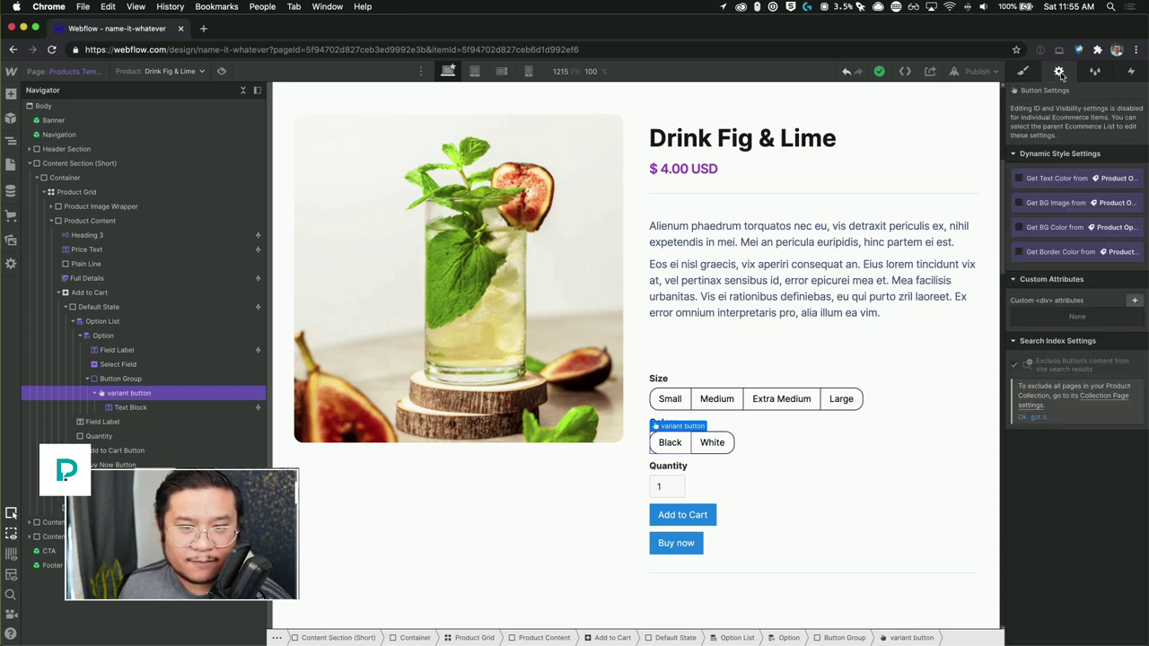
click(1068, 231)
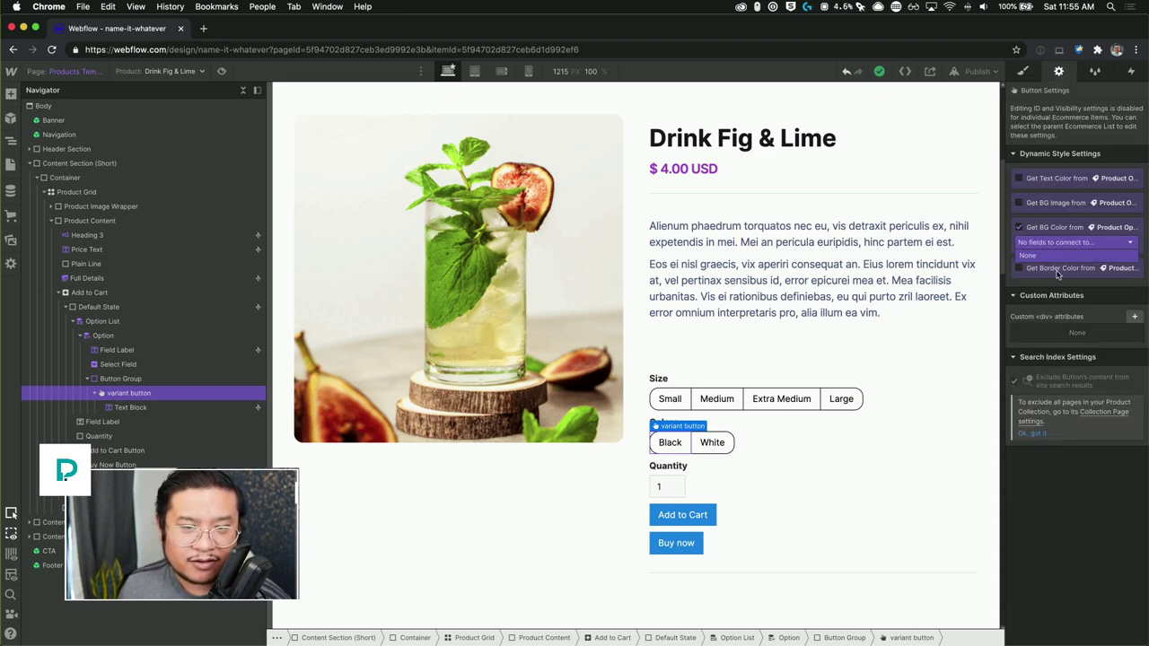
click(1064, 230)
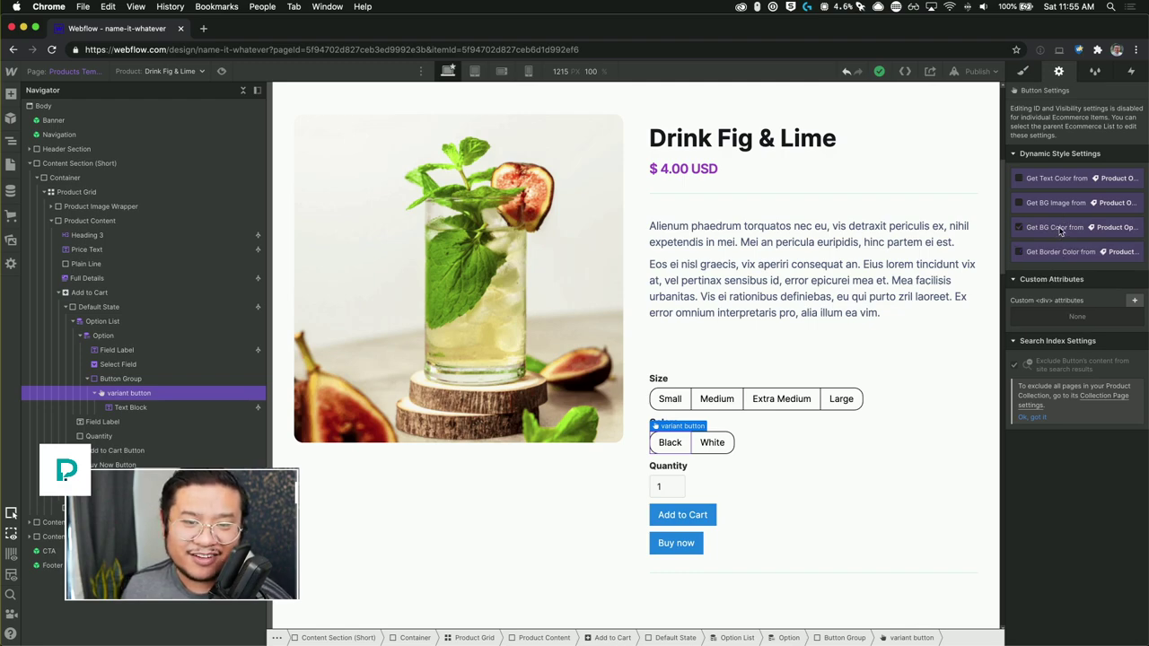
click(1061, 231)
click(1060, 231)
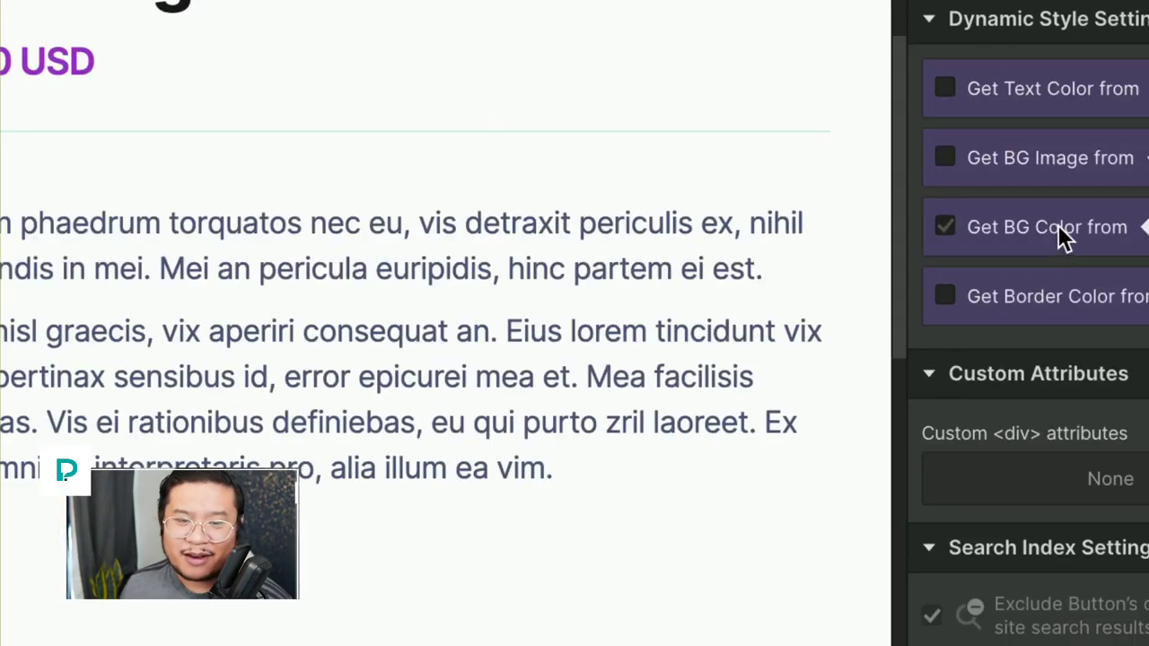
click(1075, 231)
click(1068, 271)
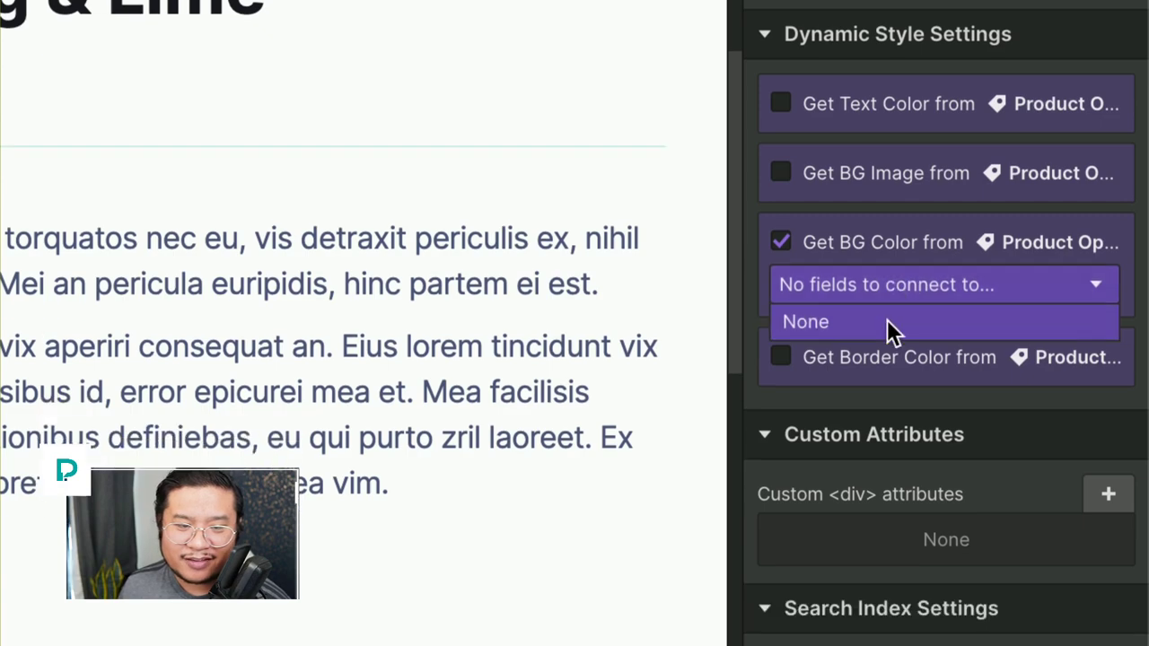
click(887, 319)
click(861, 240)
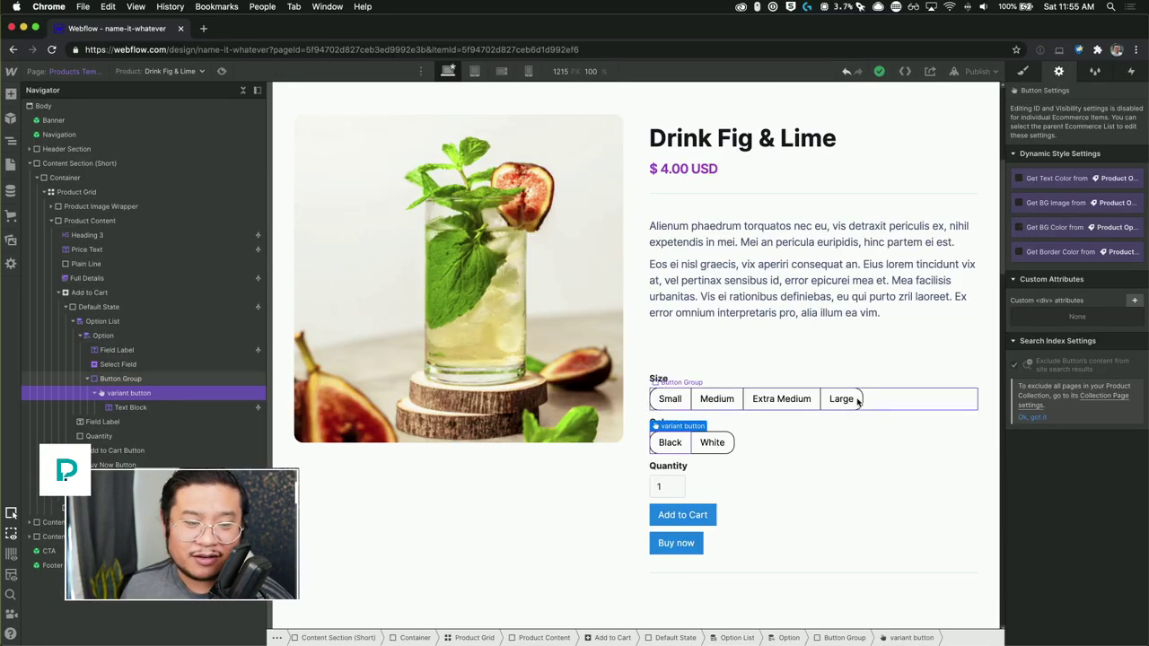
Step: Switch the Large size variant button's styling to its Hover state and set the background color to the Brand purple swatch
click(854, 399)
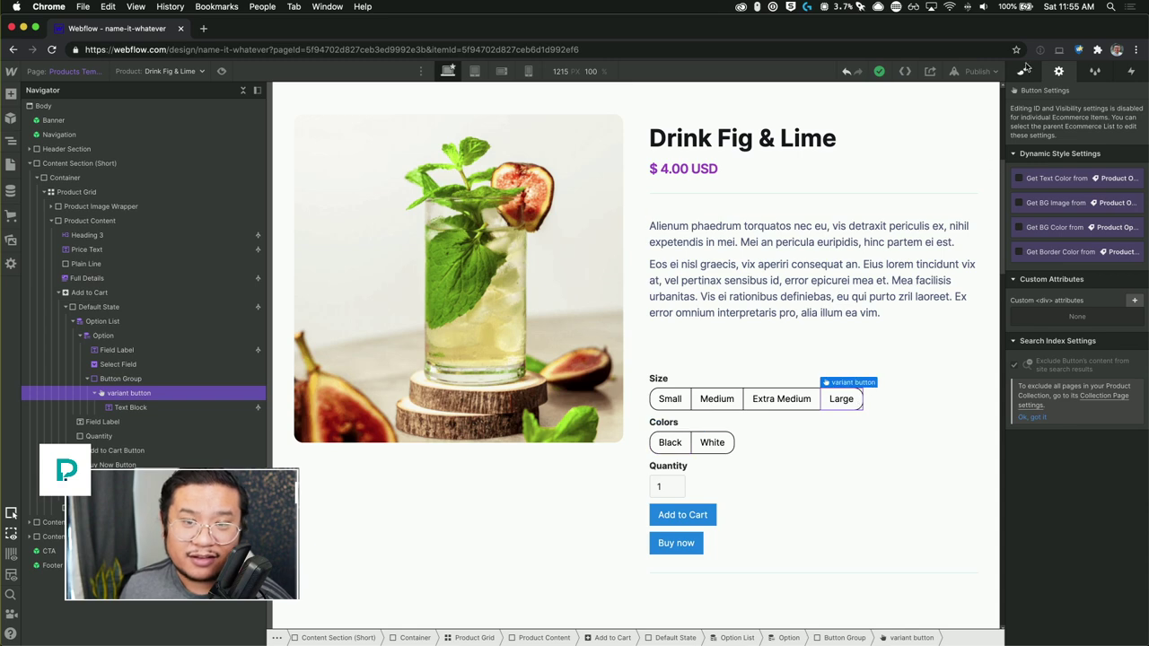
click(1023, 70)
click(1135, 126)
click(1061, 172)
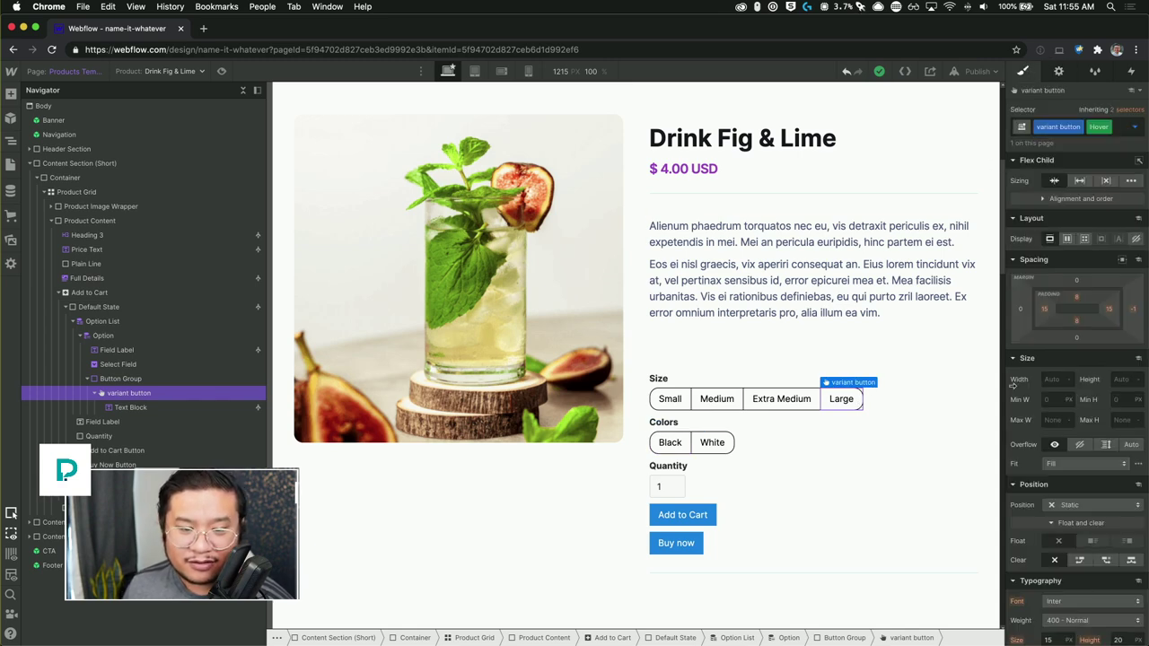
scroll(1023, 404, down, 10)
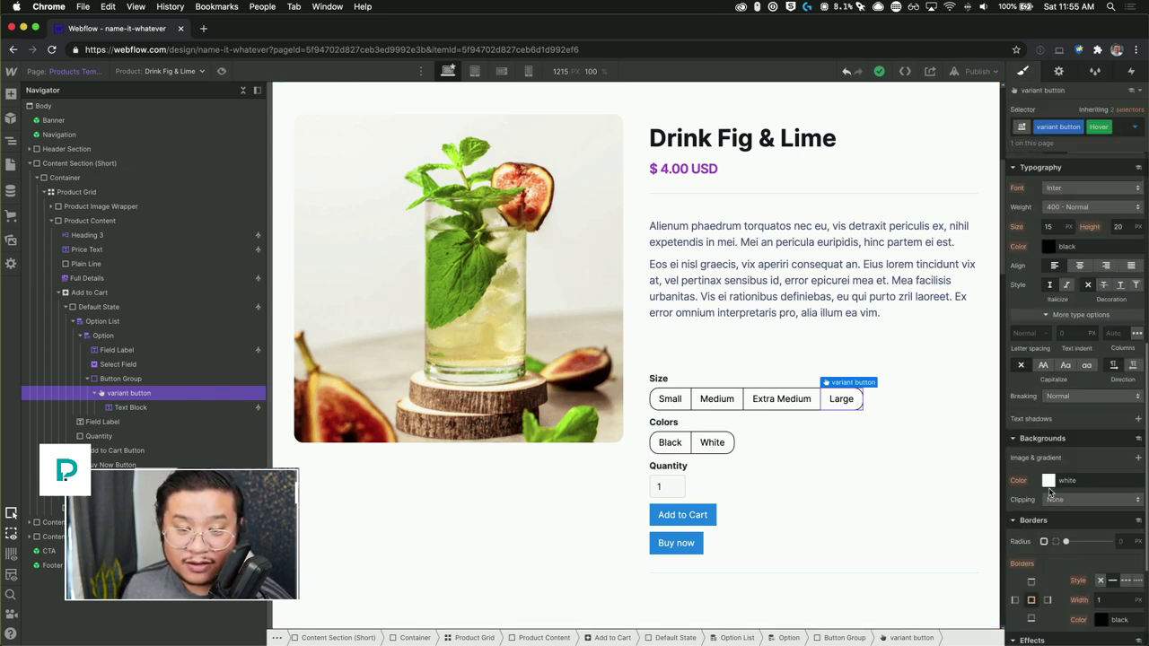
click(1048, 482)
click(1068, 435)
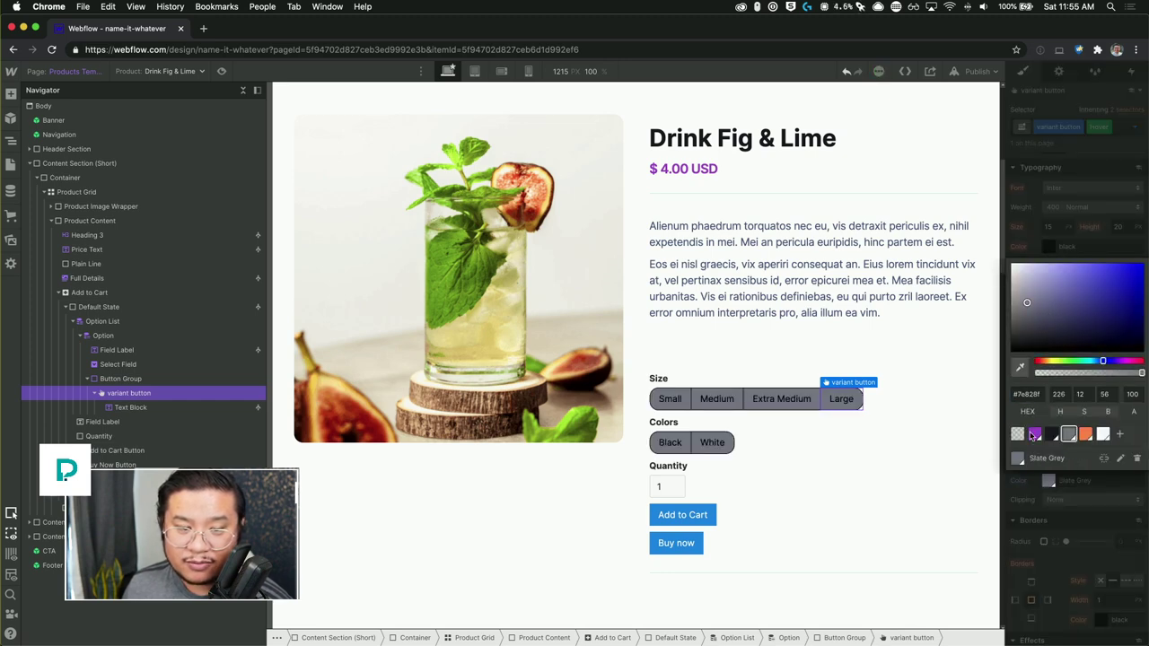
click(1035, 434)
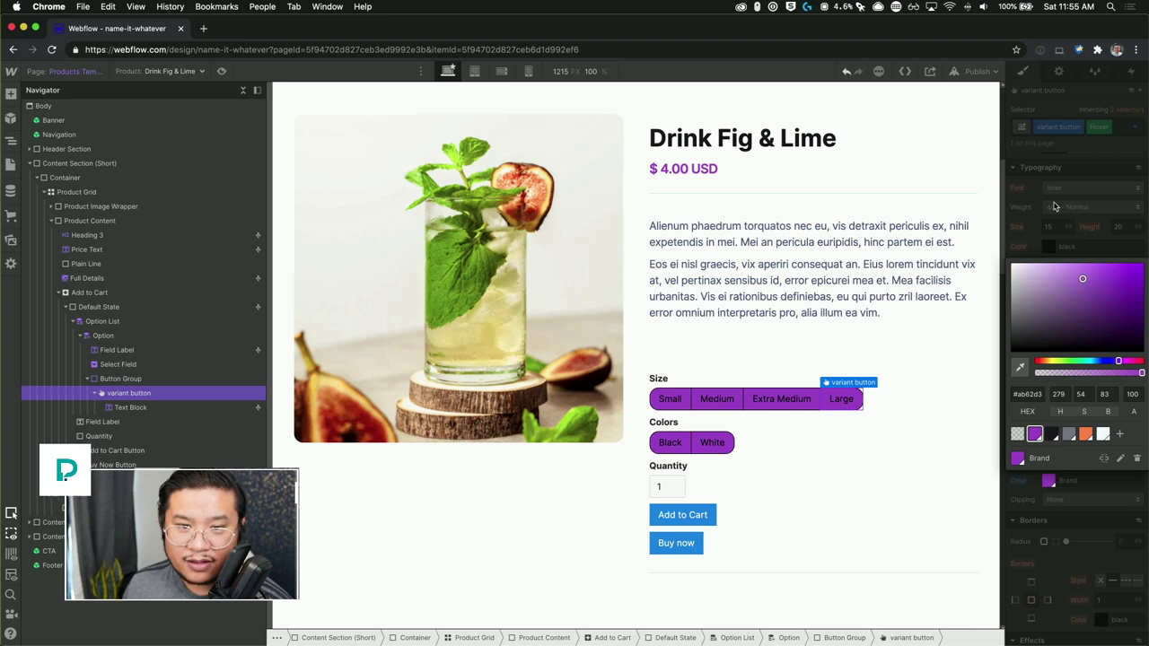
Step: Set the variant button's hover text color to white and preview the product page
click(1054, 208)
click(1083, 247)
text(white)
key(Return)
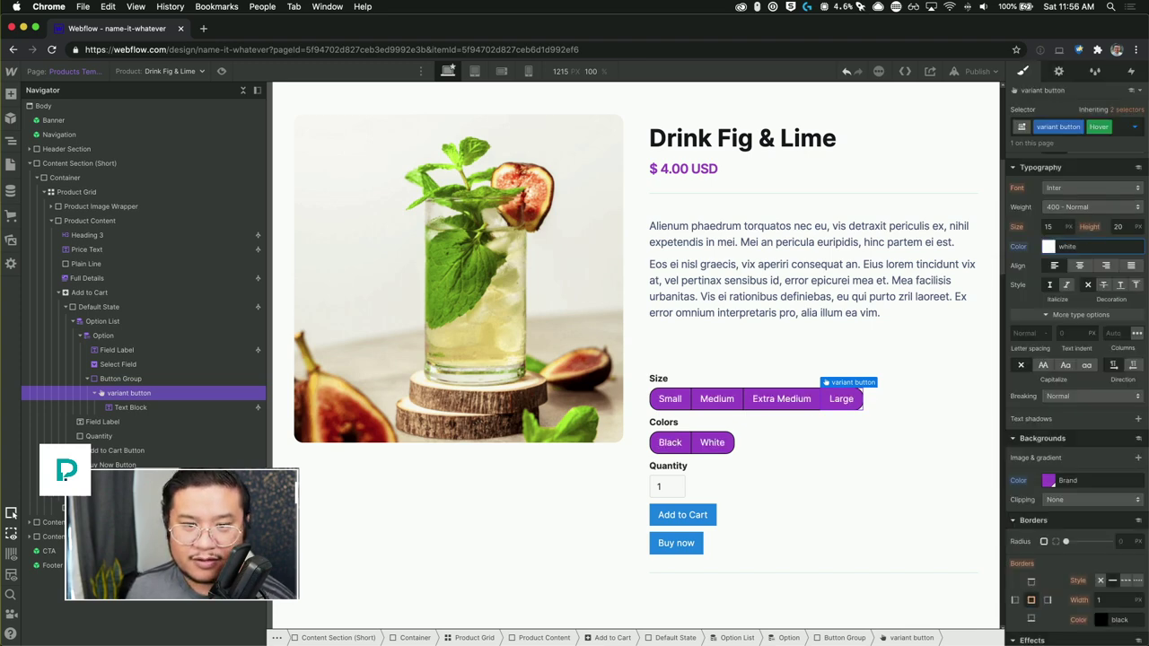
click(925, 380)
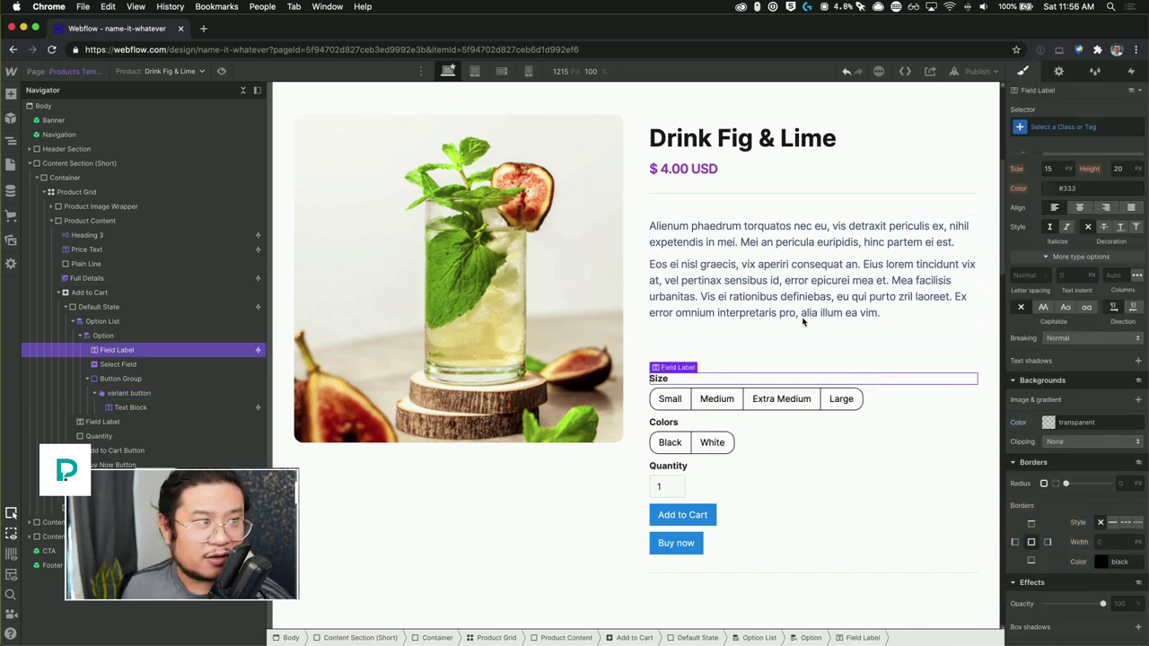
click(222, 71)
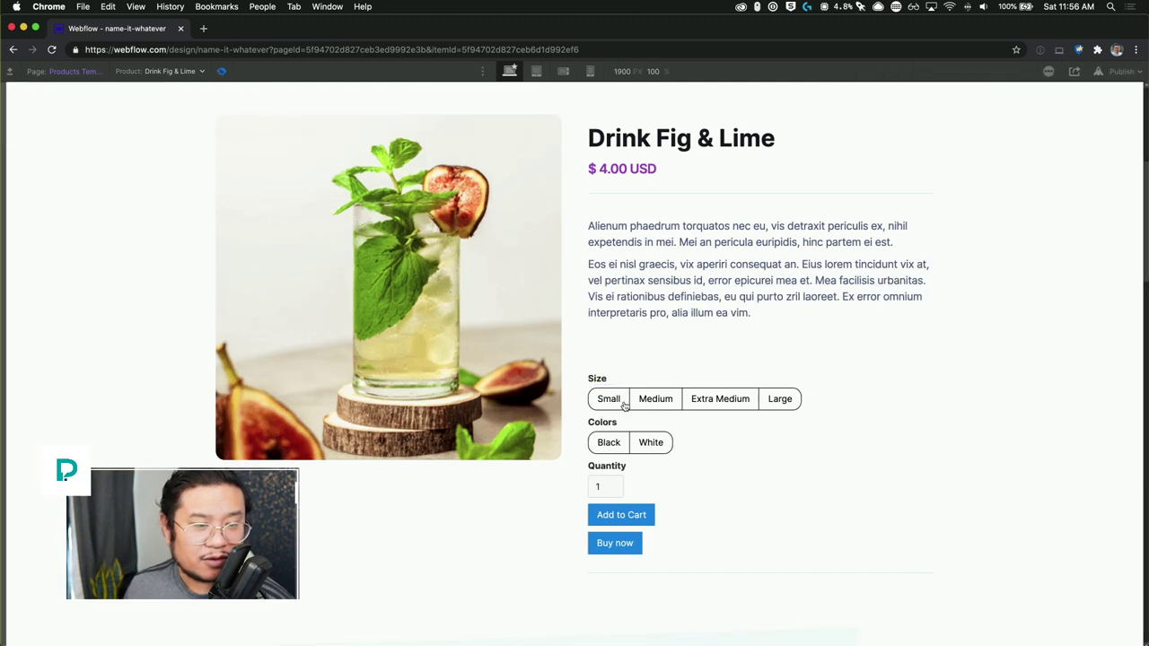